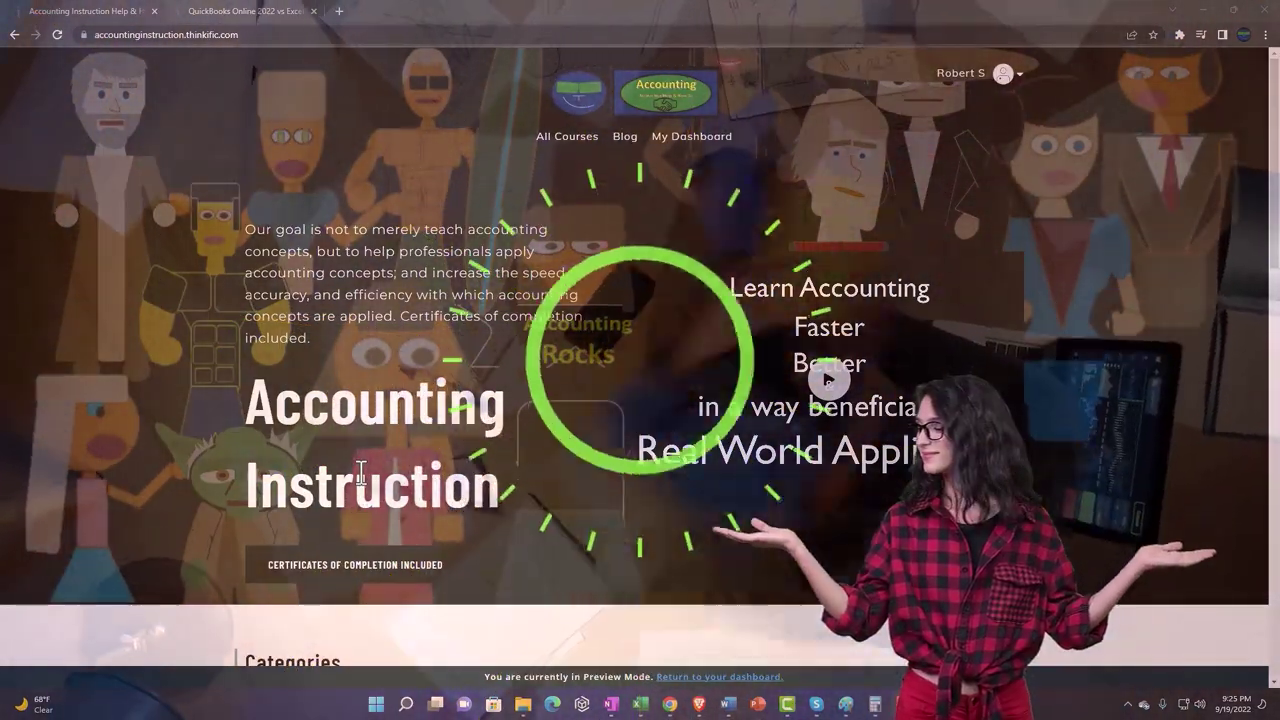
Step: Examine the course categories on the Accounting Instruction site and the lesson list of the QuickBooks Online 2022 course
{"action": "scroll", "coordinate": [175, 541], "scroll_direction": "down", "scroll_amount": 5}
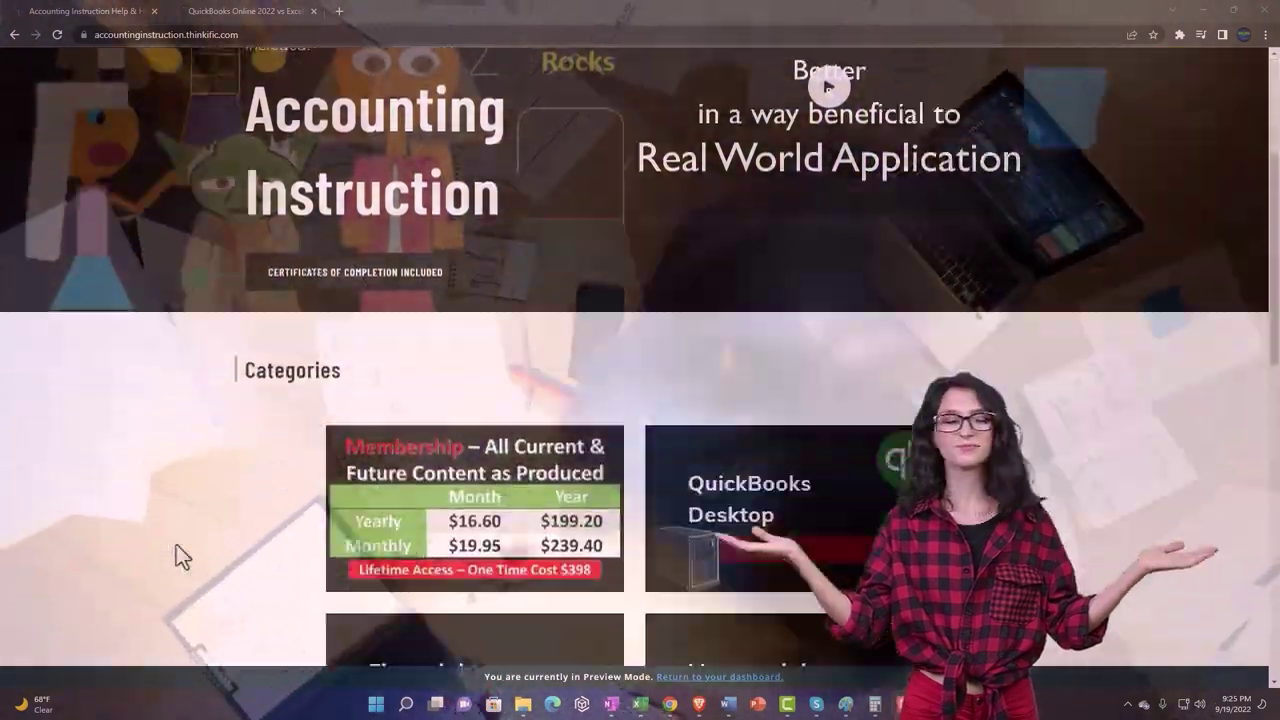
{"action": "scroll", "coordinate": [176, 544], "scroll_direction": "down", "scroll_amount": 1}
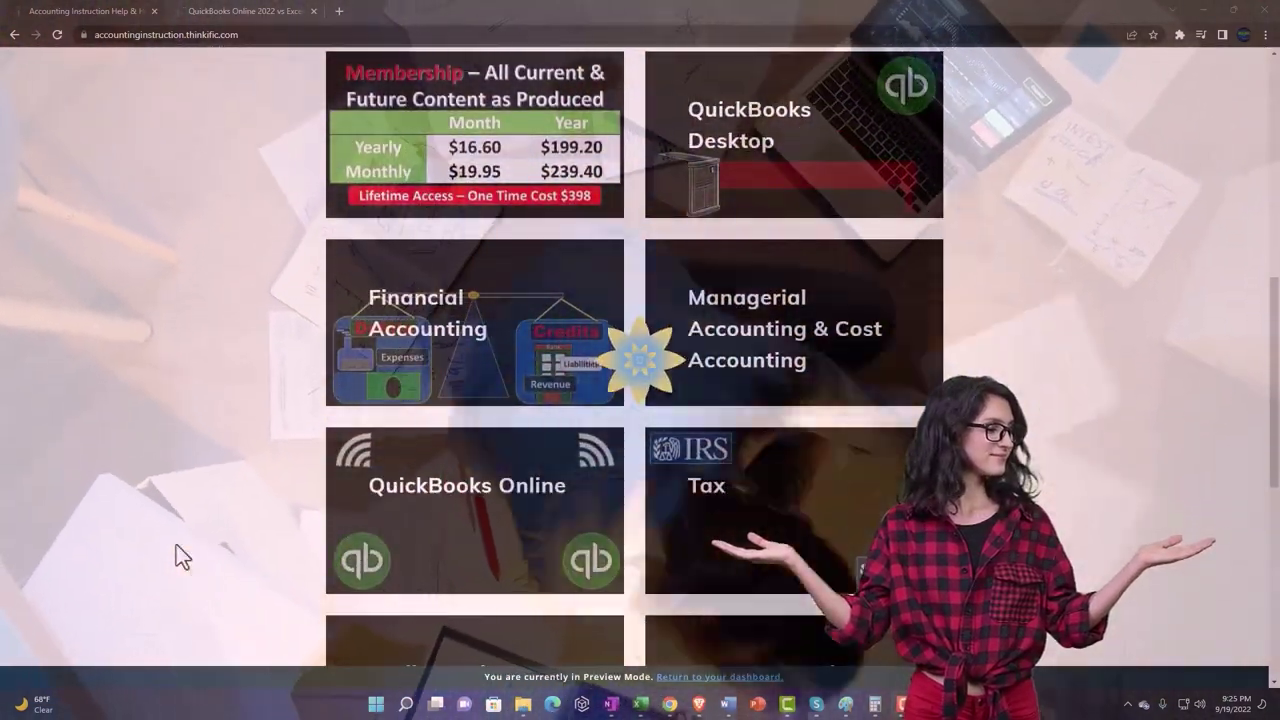
{"action": "scroll", "coordinate": [176, 544], "scroll_direction": "down", "scroll_amount": 2}
{"action": "scroll", "coordinate": [176, 550], "scroll_direction": "down", "scroll_amount": 4}
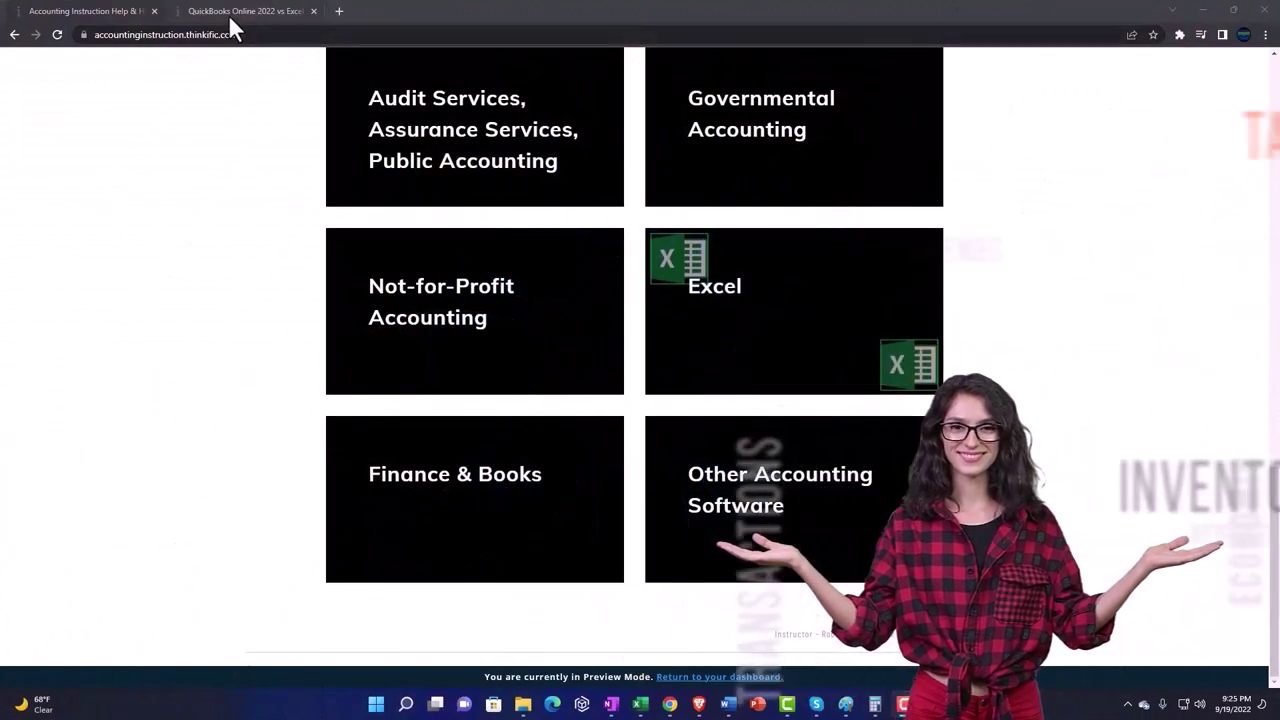
{"action": "left_click", "coordinate": [228, 14]}
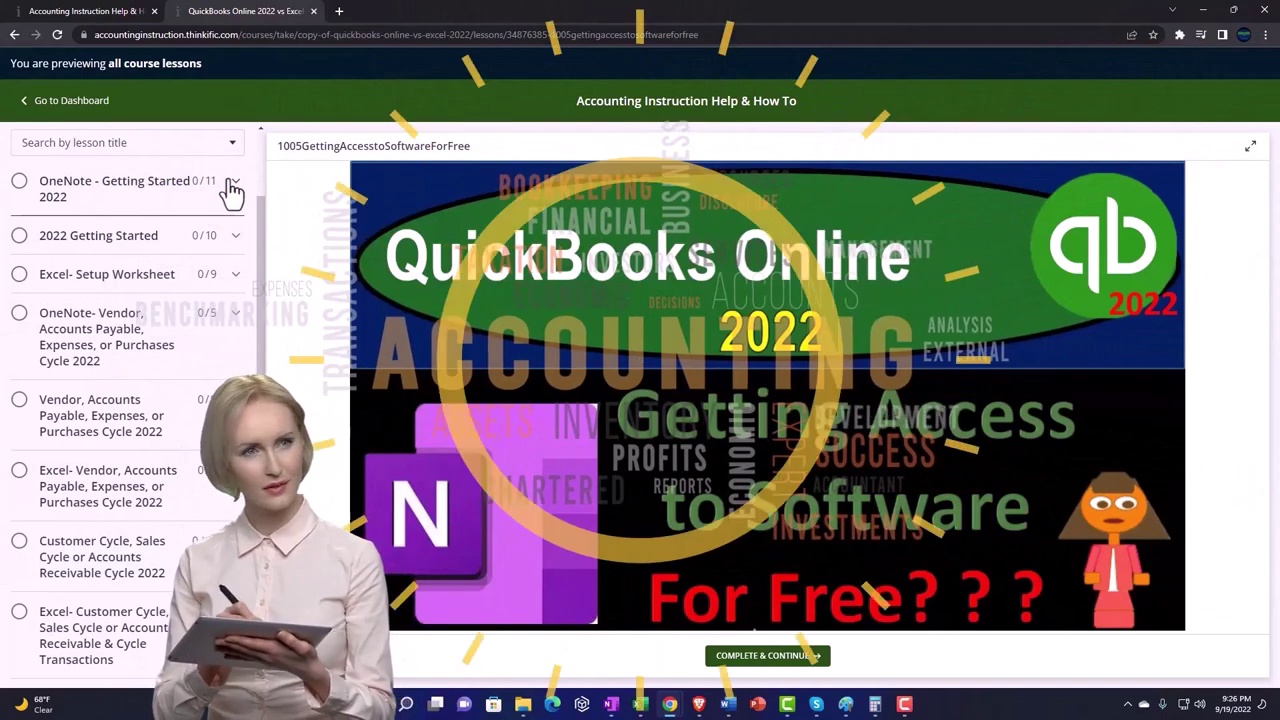
{"action": "left_click", "coordinate": [230, 185]}
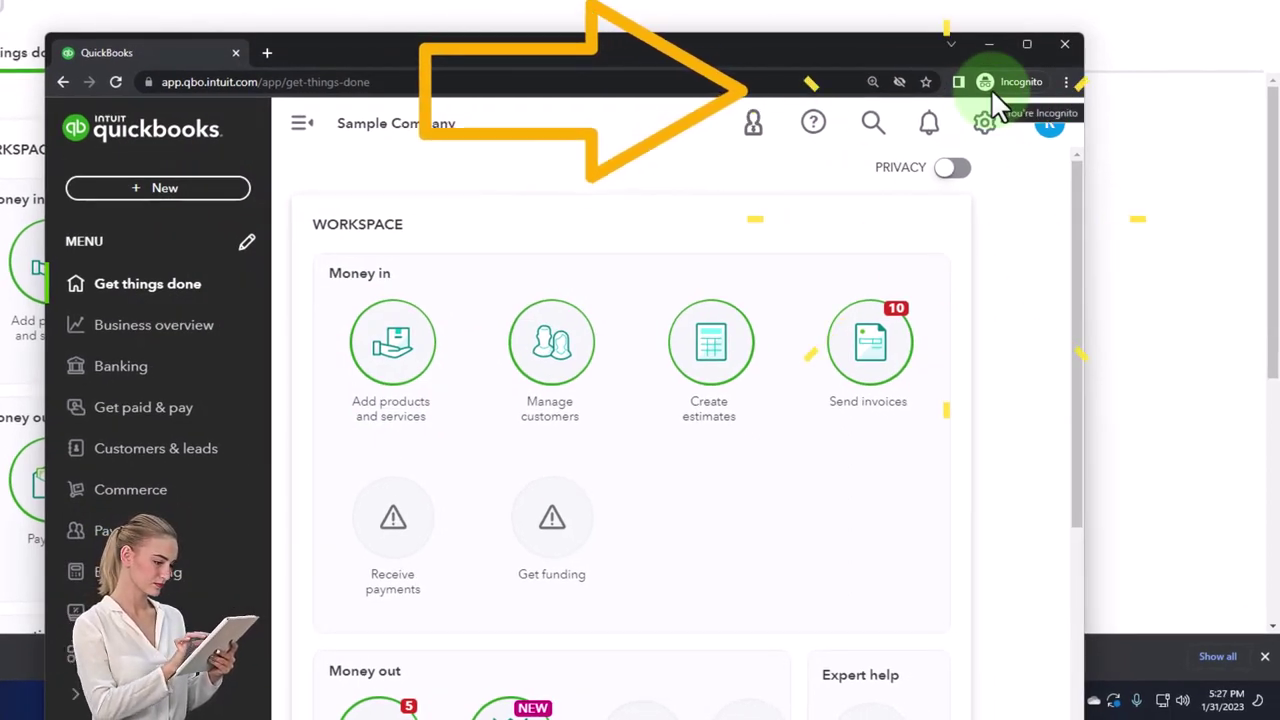
Step: Check the browser options for opening an incognito window, and return to the Get Great Guitars company file
{"action": "left_click", "coordinate": [1066, 82]}
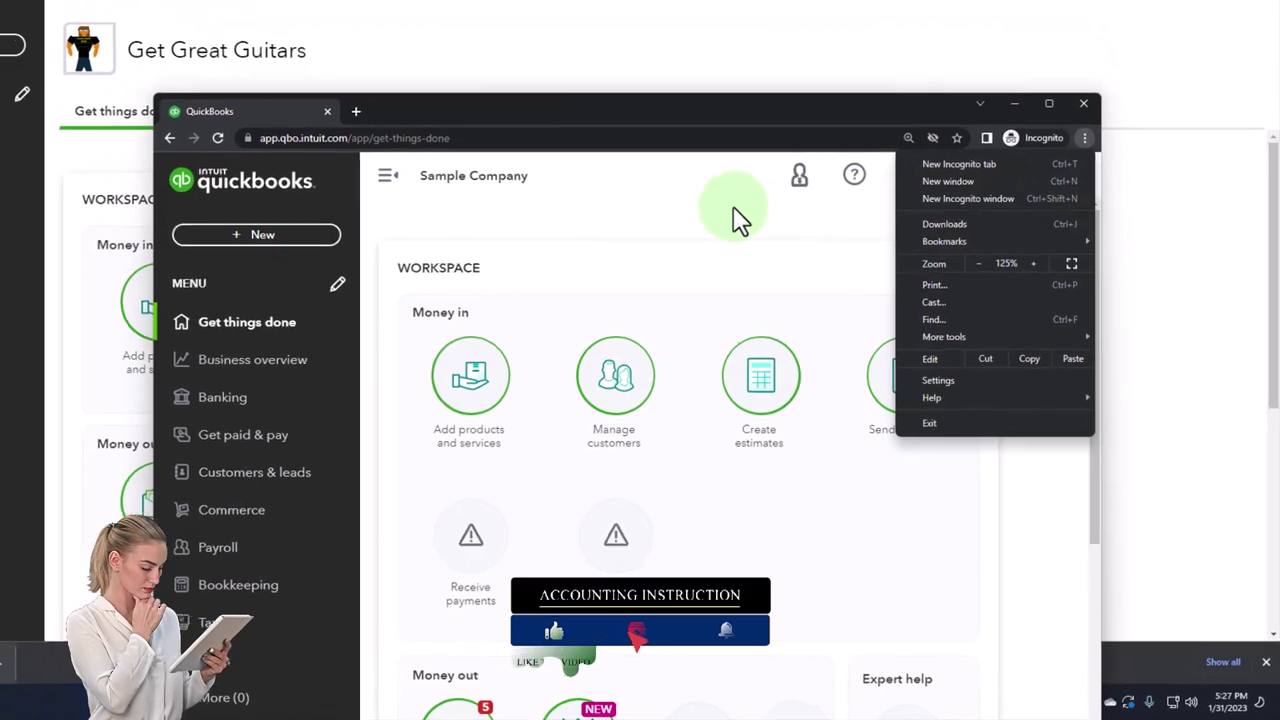
{"action": "left_click", "coordinate": [432, 168]}
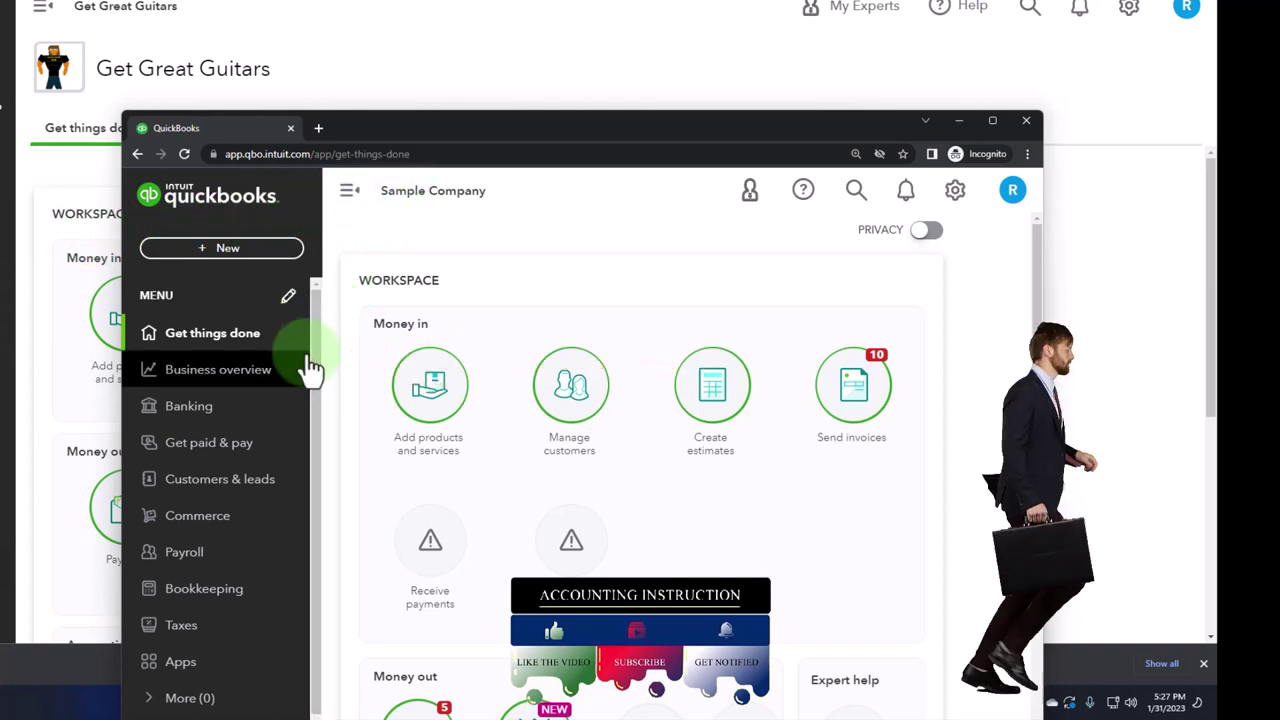
{"action": "left_click", "coordinate": [953, 198]}
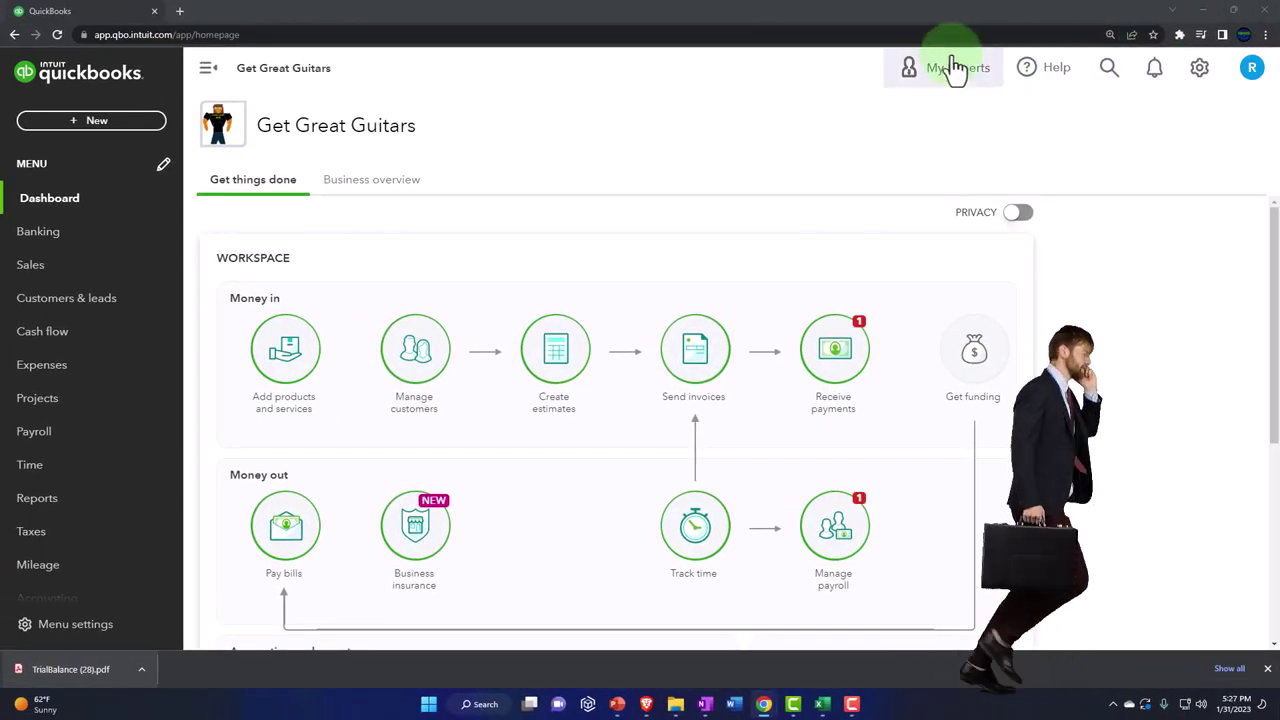
Step: Duplicate the Get Great Guitars homepage tab twice
{"action": "right_click", "coordinate": [113, 20]}
{"action": "left_click", "coordinate": [140, 107]}
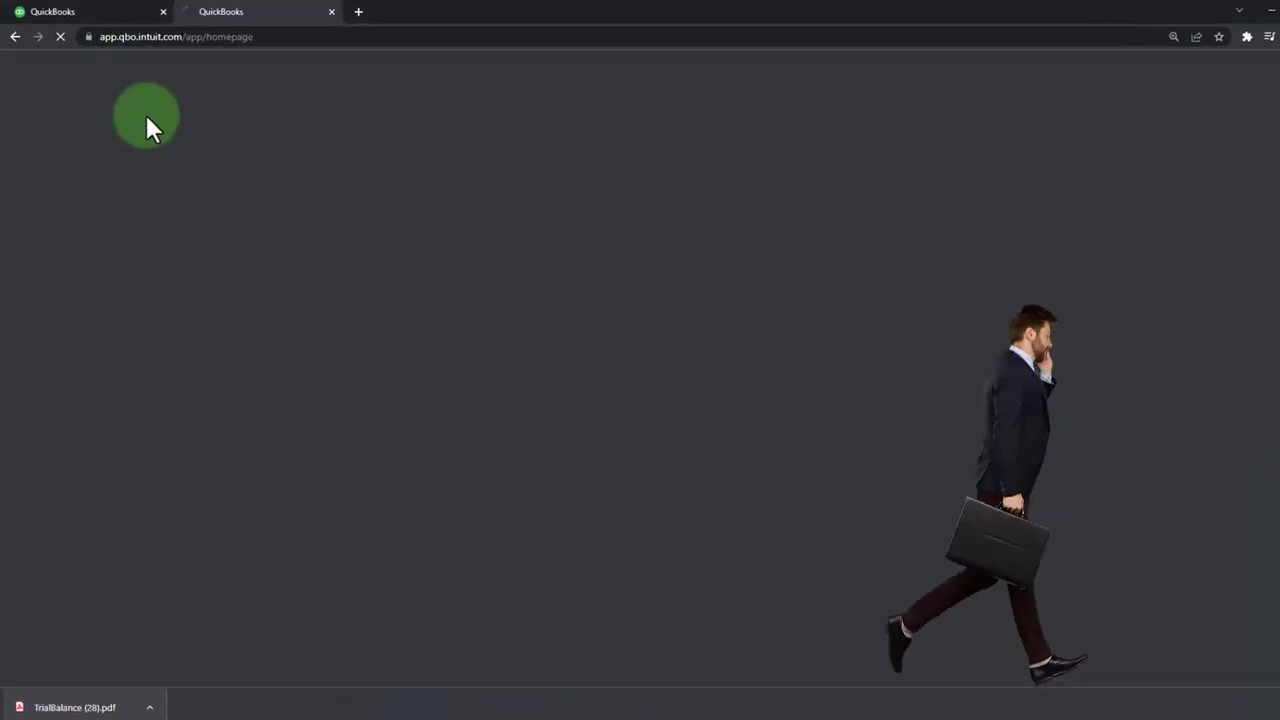
{"action": "right_click", "coordinate": [410, 40]}
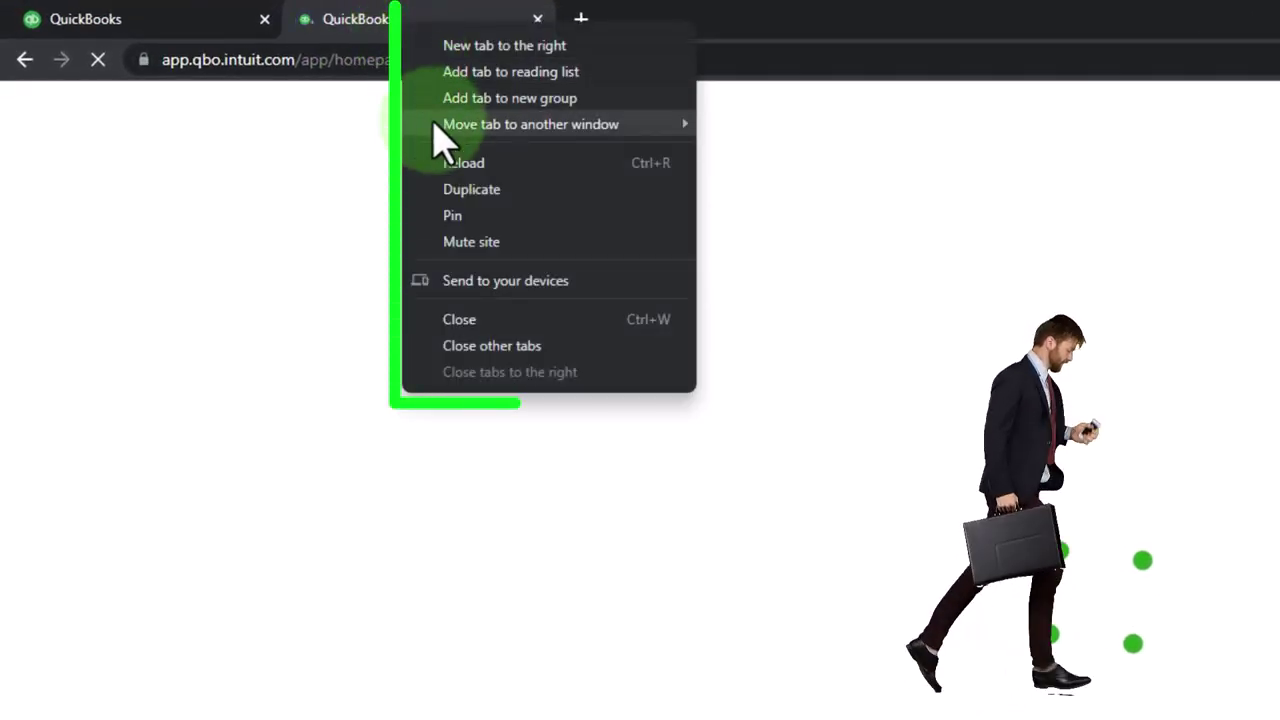
{"action": "left_click", "coordinate": [478, 192]}
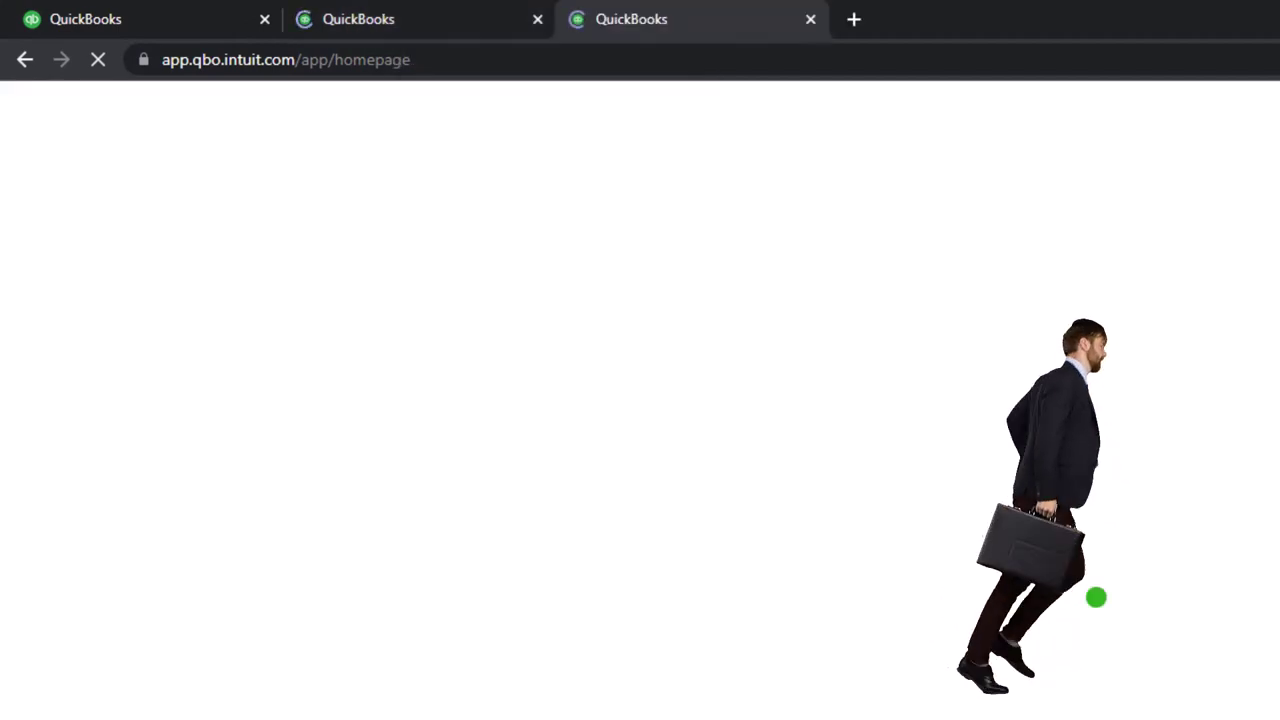
Step: Open the favorite Balance Sheet report for Get Great Guitars in the second browser tab
{"action": "left_click", "coordinate": [444, 18]}
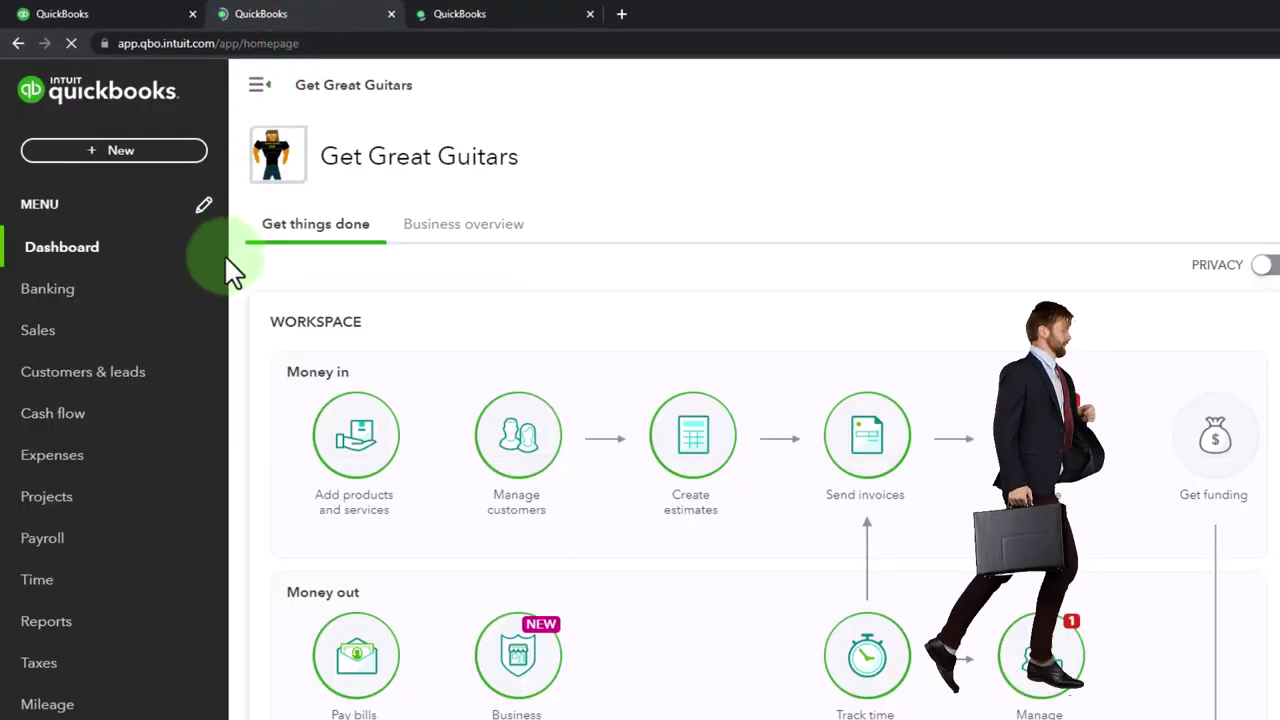
{"action": "left_click", "coordinate": [76, 630]}
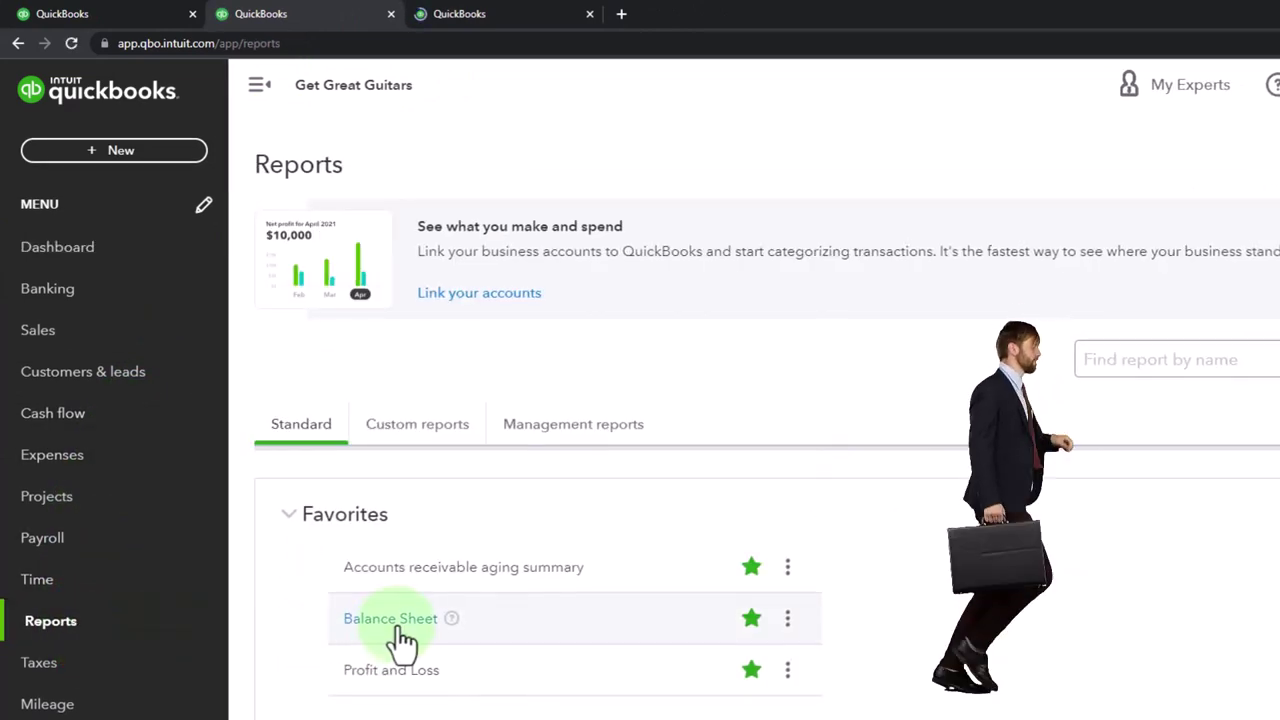
{"action": "left_click", "coordinate": [393, 620]}
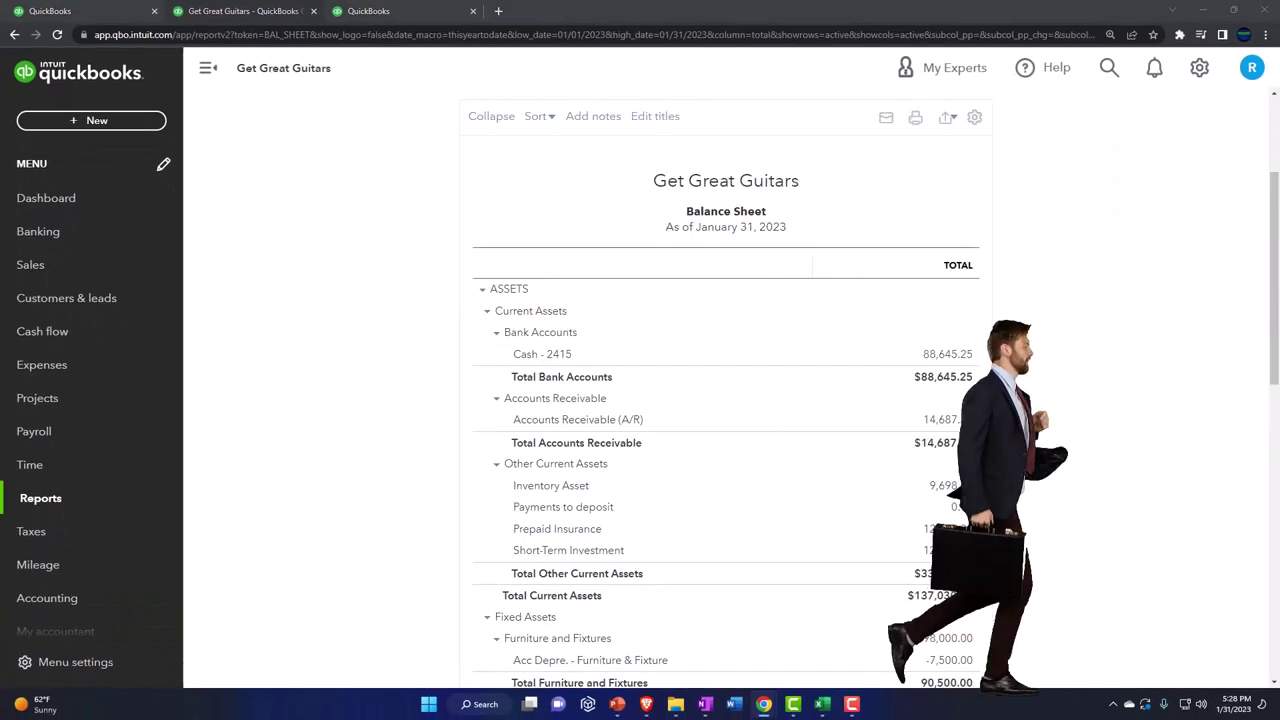
Step: View the location of Reports under Business overview in the Sample Company incognito window
{"action": "left_click_drag", "start_coordinate": [1279, 199], "coordinate": [695, 55]}
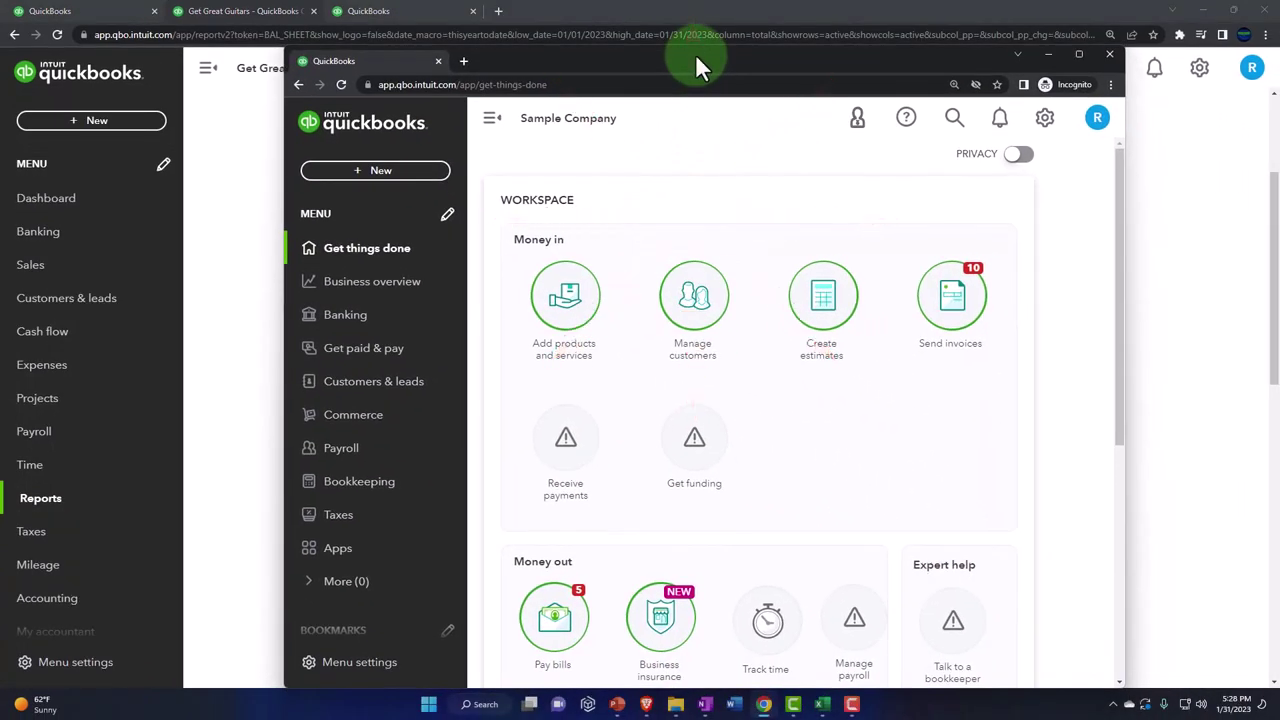
{"action": "left_click_drag", "start_coordinate": [695, 53], "coordinate": [689, 4]}
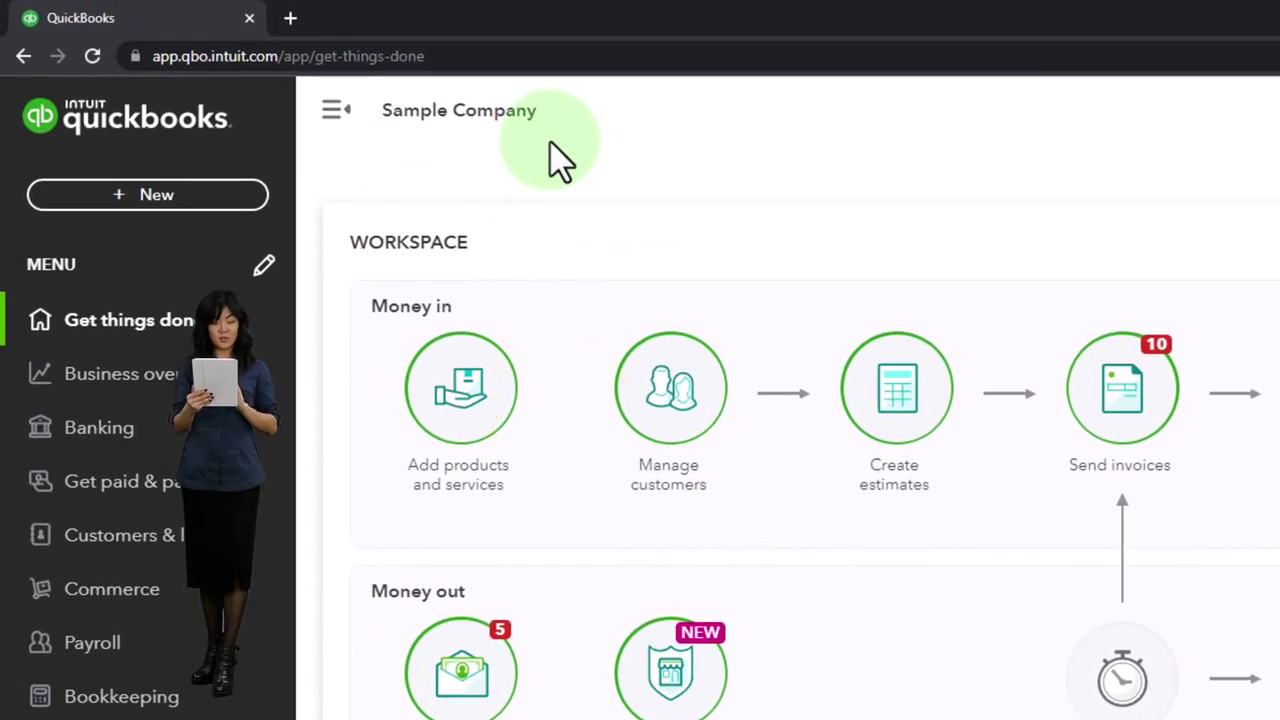
{"action": "left_click", "coordinate": [160, 378]}
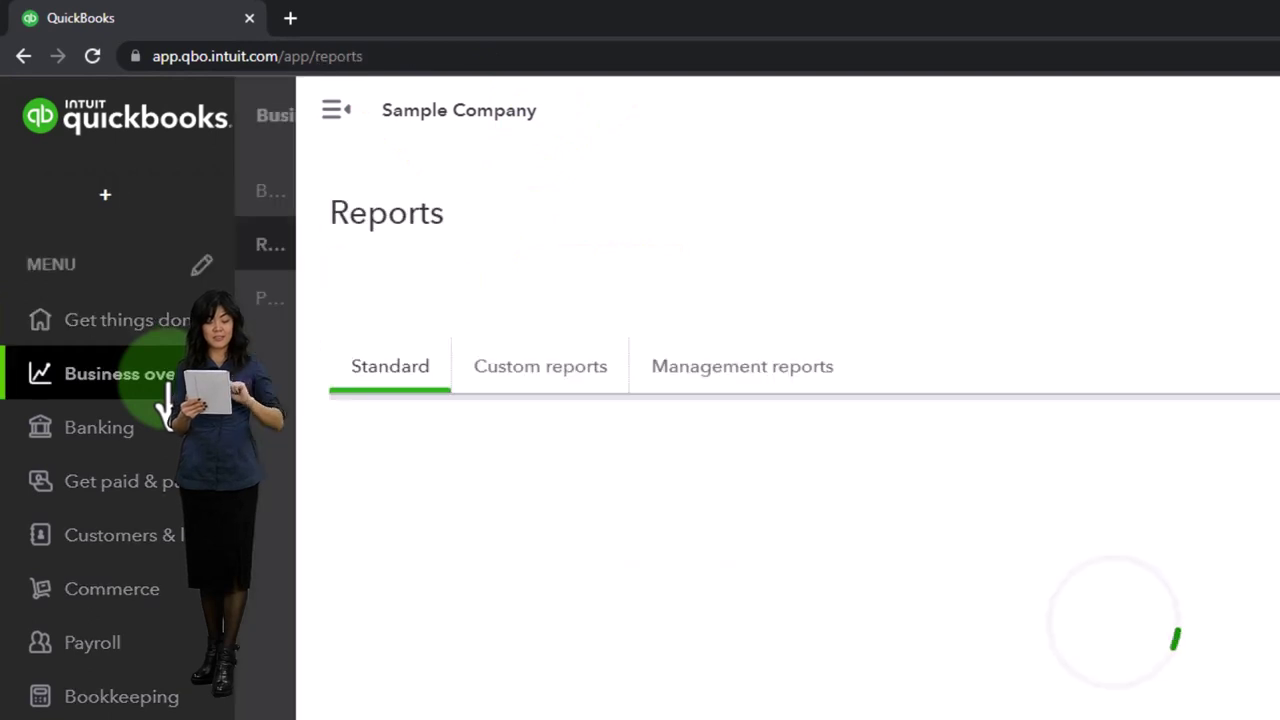
{"action": "left_click", "coordinate": [150, 258]}
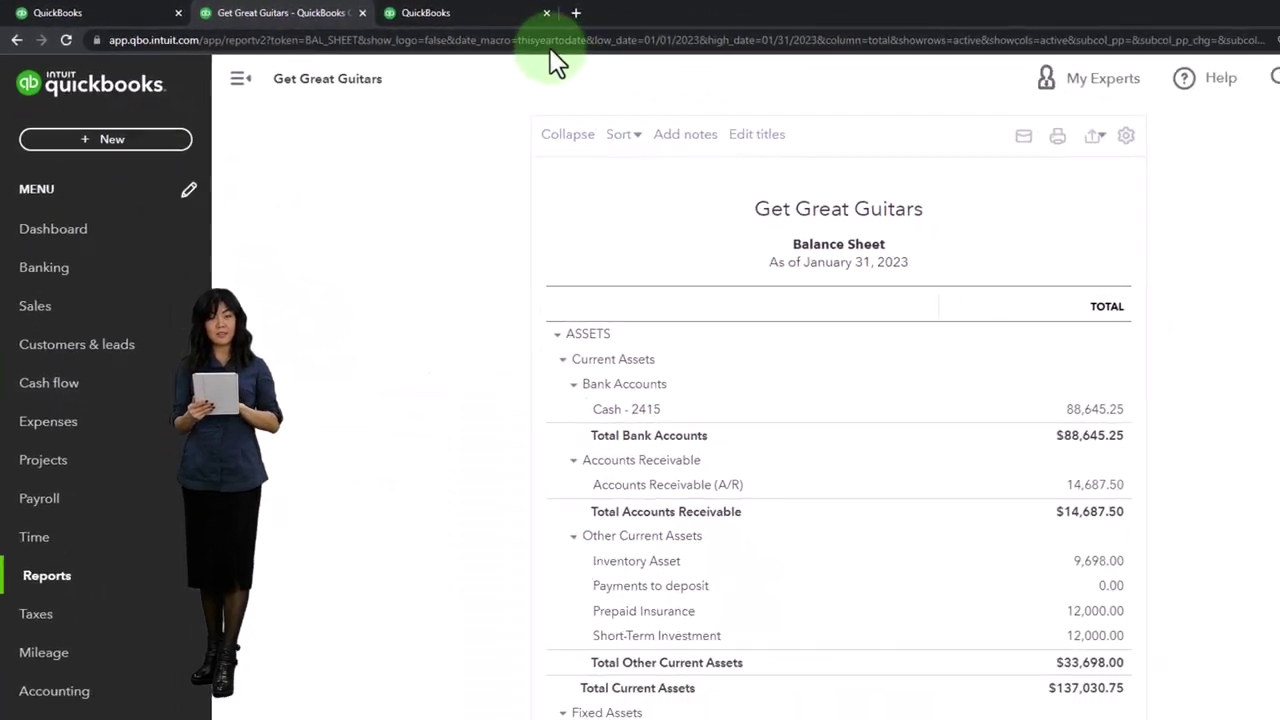
Step: Open the Profit and Loss report in the third browser tab and collapse the navigation menu
{"action": "left_click", "coordinate": [403, 10]}
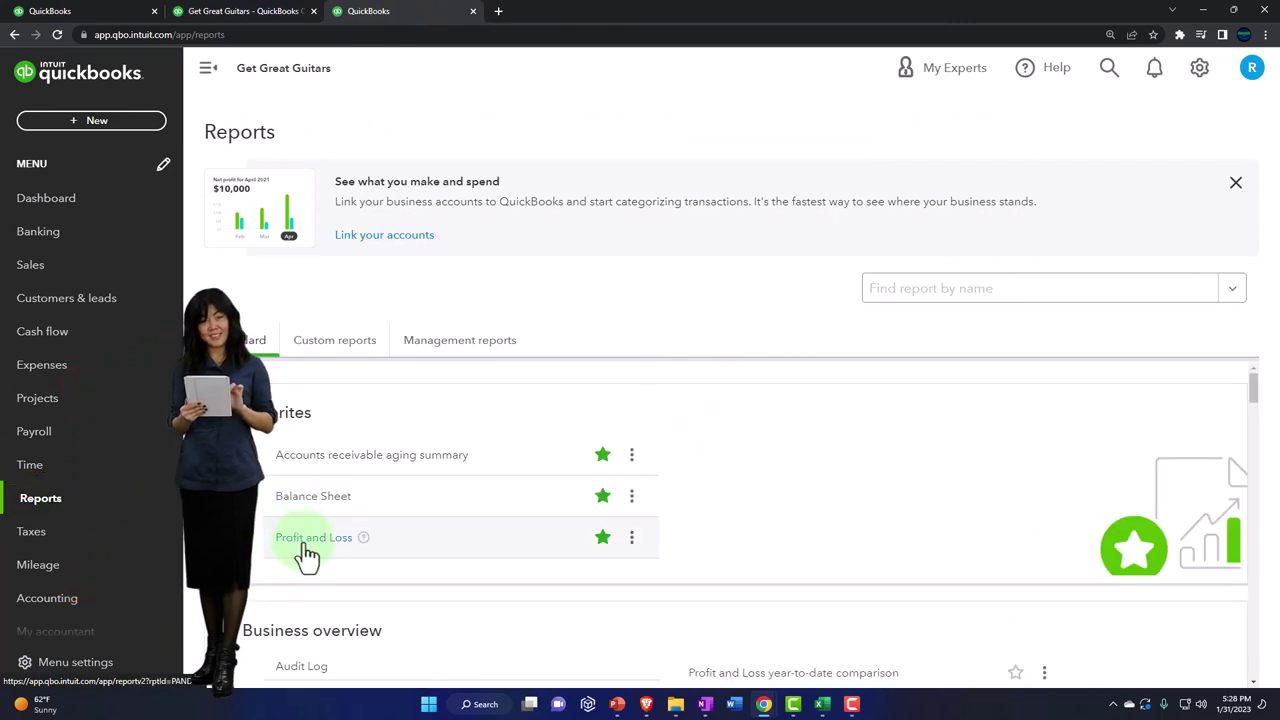
{"action": "left_click", "coordinate": [307, 552]}
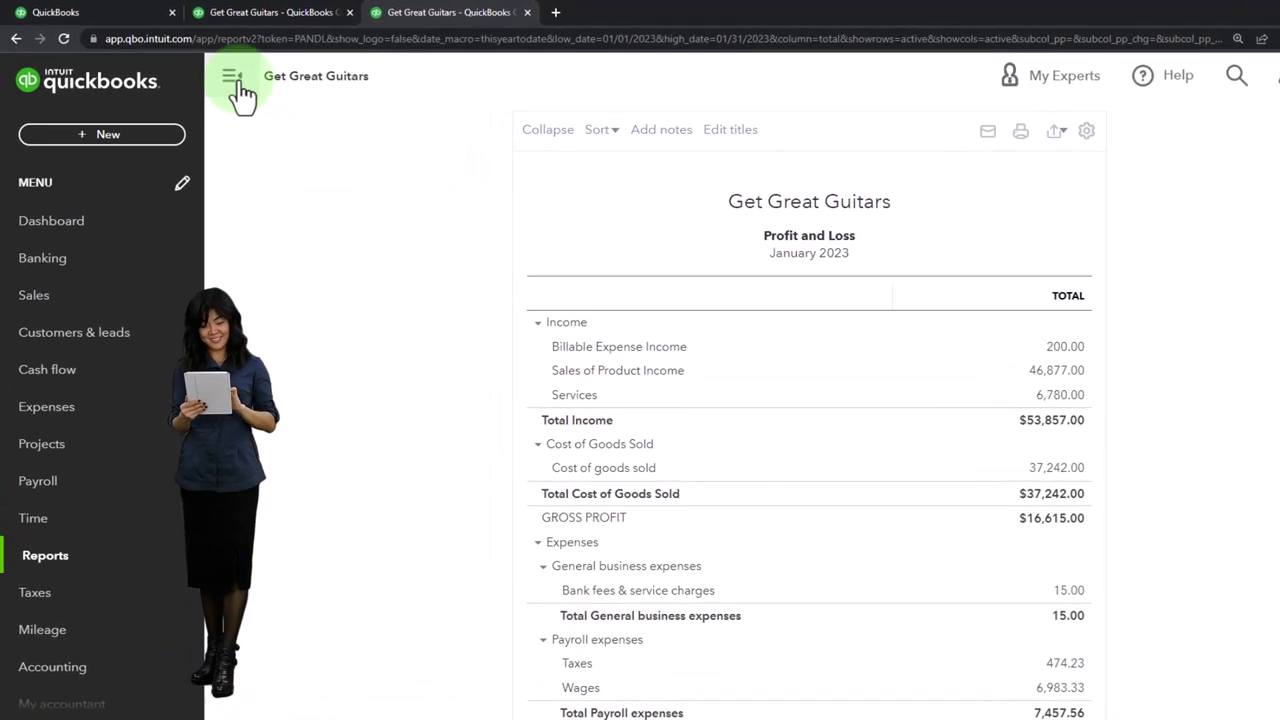
{"action": "left_click", "coordinate": [232, 78]}
Step: Set the Profit and Loss report period from 01/01/2023 to 02/28/2023
{"action": "scroll", "coordinate": [250, 340], "scroll_direction": "up", "scroll_amount": 4}
{"action": "left_click", "coordinate": [285, 220]}
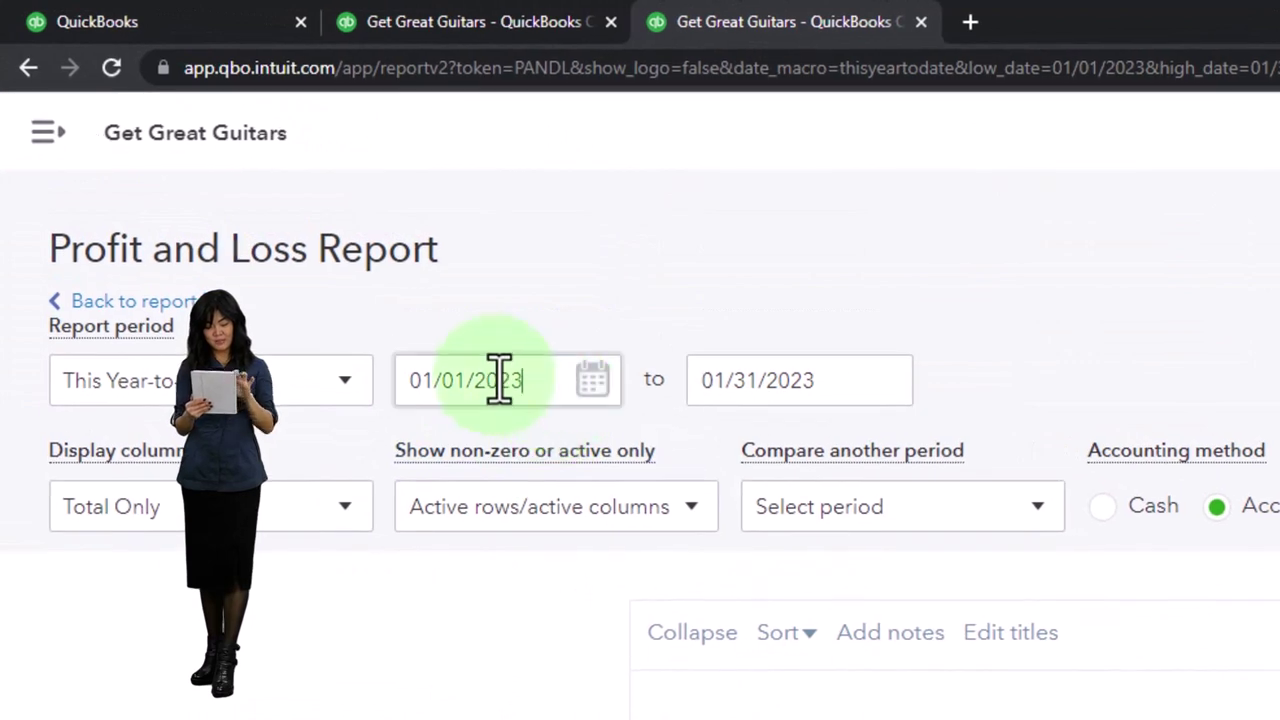
{"action": "triple_click", "coordinate": [499, 380]}
{"action": "type", "text": "01"}
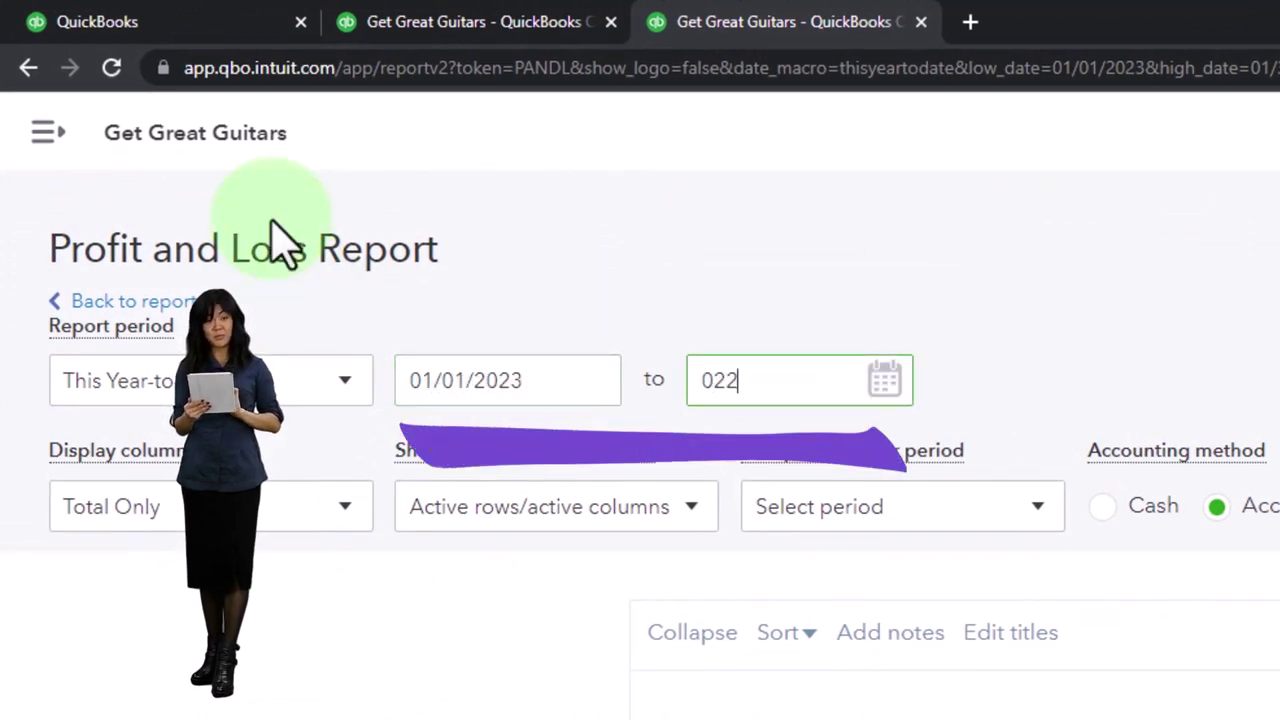
{"action": "type", "text": "022823"}
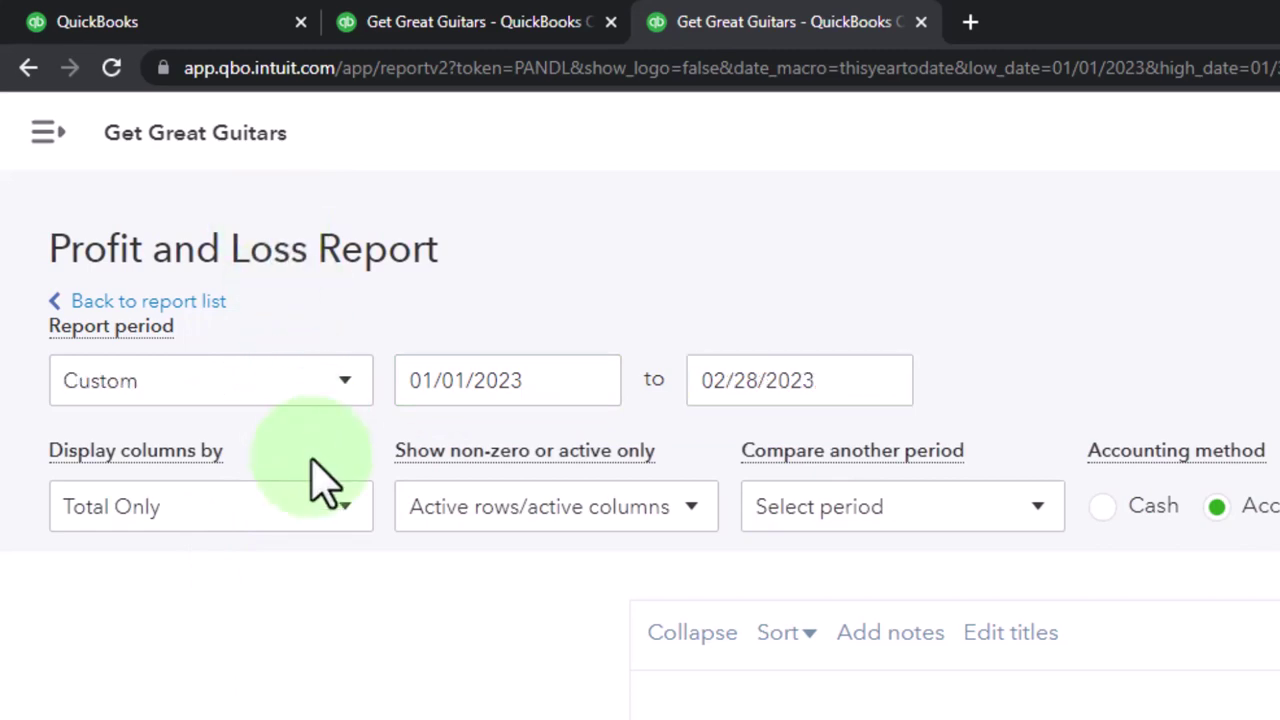
Step: Display the Profit and Loss columns by Months and run the report
{"action": "left_click", "coordinate": [340, 506]}
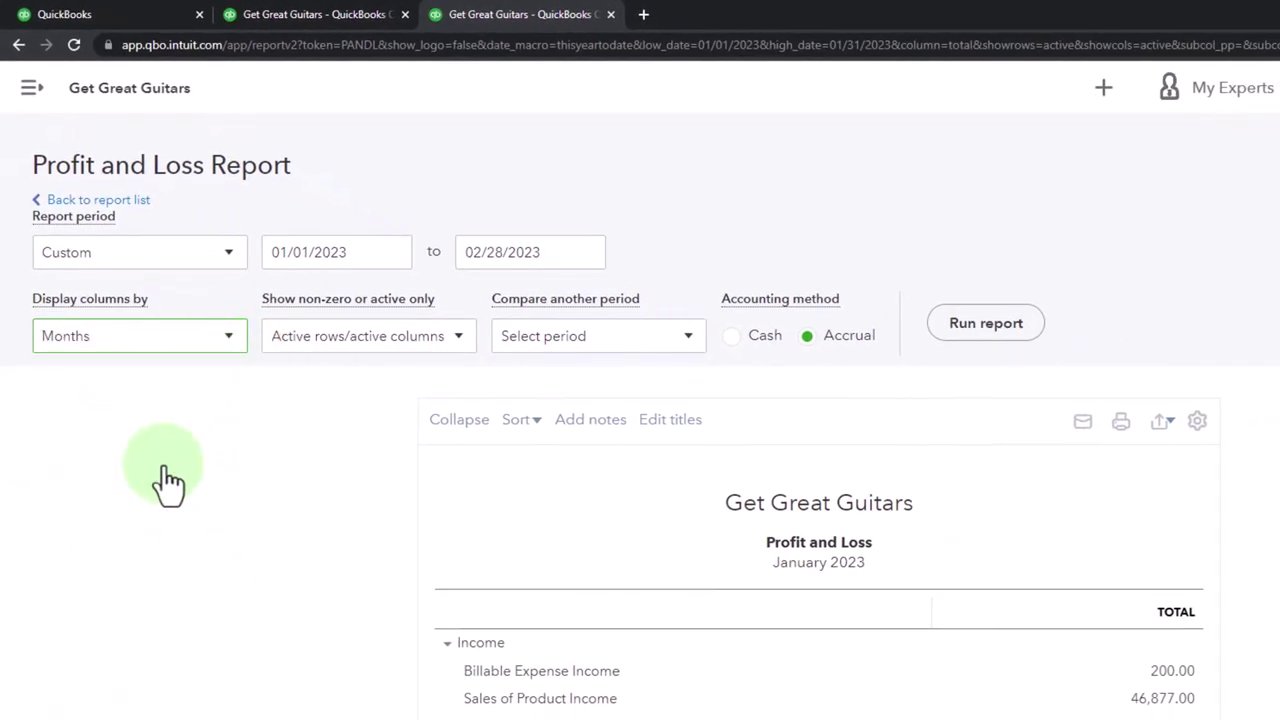
{"action": "left_click", "coordinate": [986, 328]}
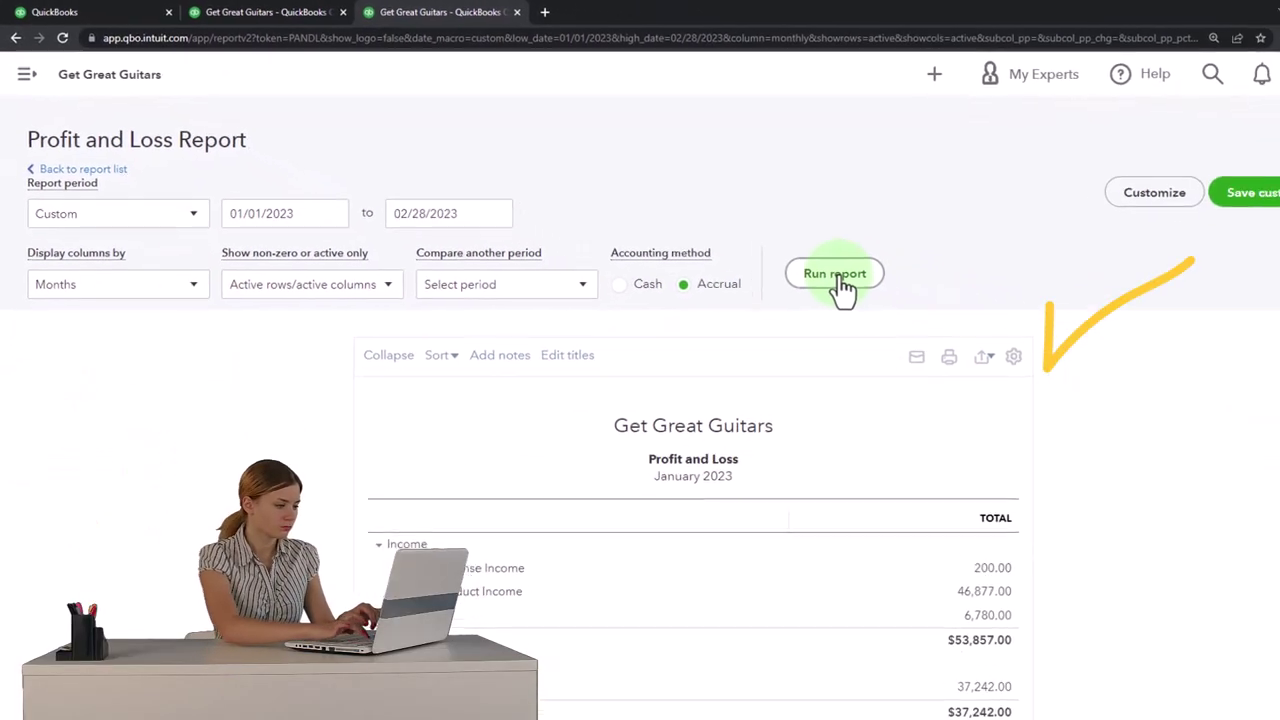
{"action": "scroll", "coordinate": [770, 262], "scroll_direction": "down", "scroll_amount": 3}
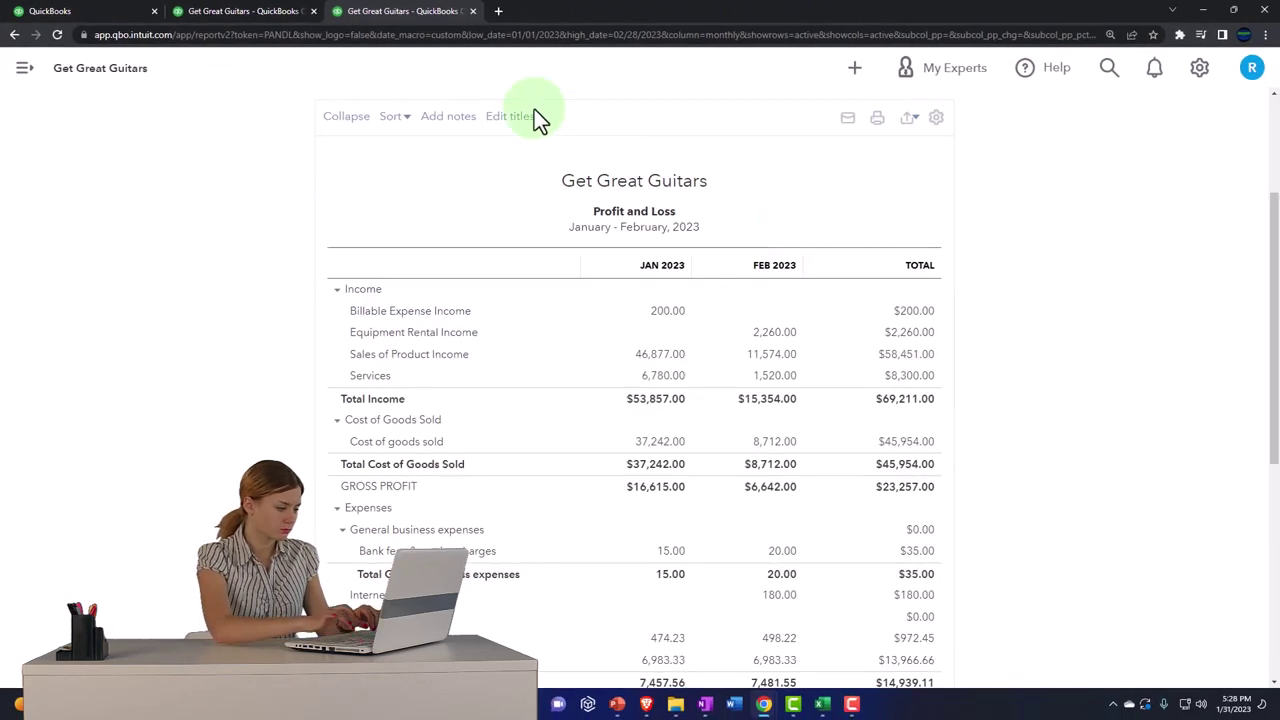
Step: Switch to the Balance Sheet report, collapse its navigation menu and set the period from 01/01/2023 to 02/28/2023
{"action": "left_click", "coordinate": [258, 14]}
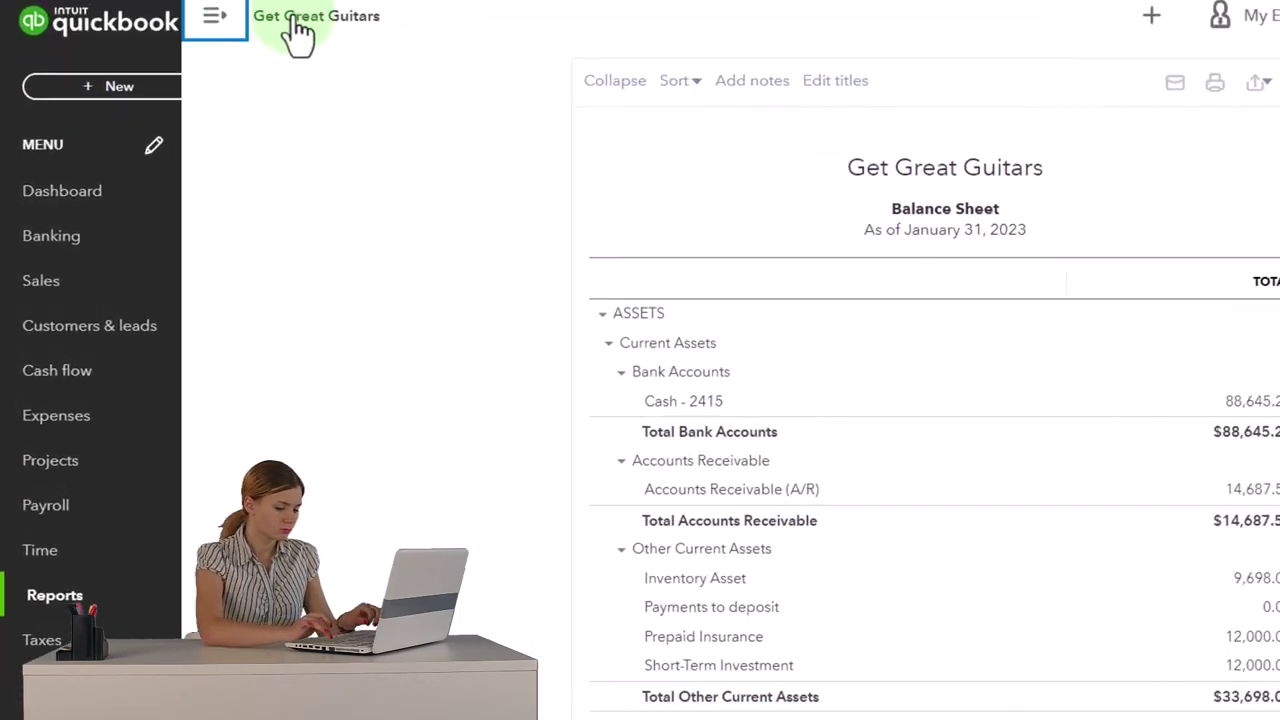
{"action": "scroll", "coordinate": [382, 248], "scroll_direction": "up", "scroll_amount": 3}
{"action": "triple_click", "coordinate": [446, 180]}
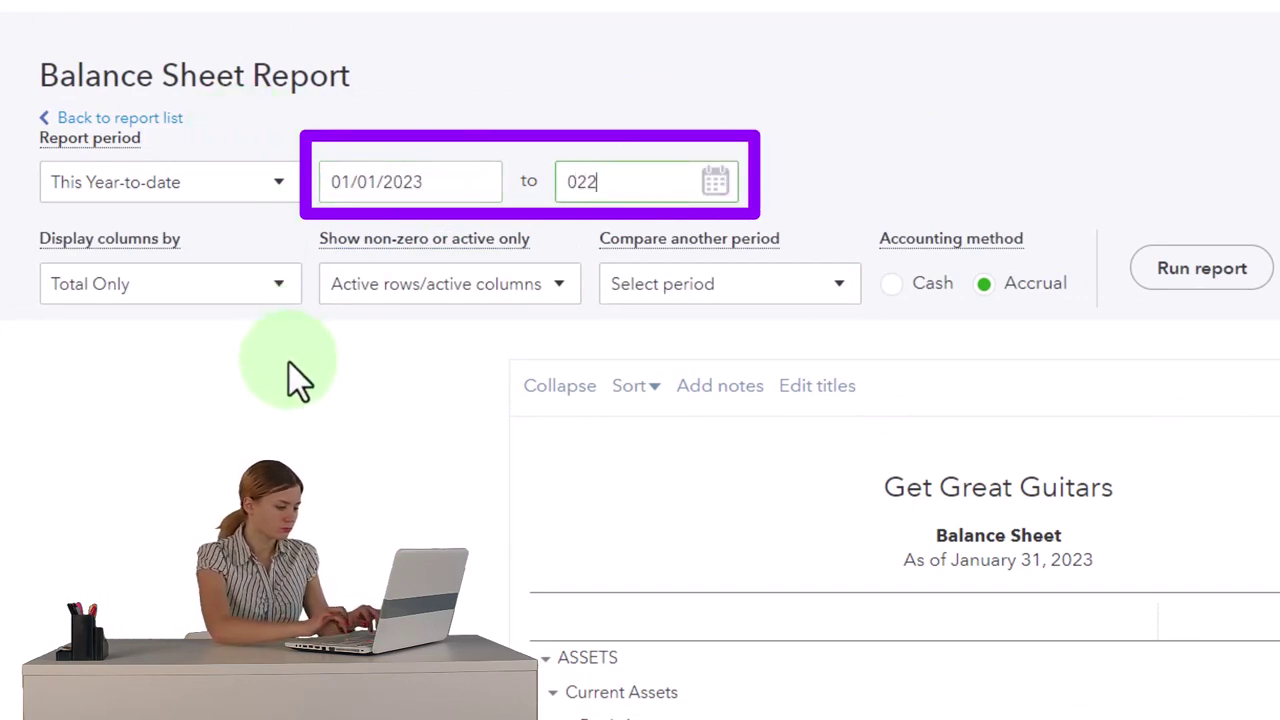
{"action": "type", "text": "02/28/2023"}
{"action": "key", "text": "Tab"}
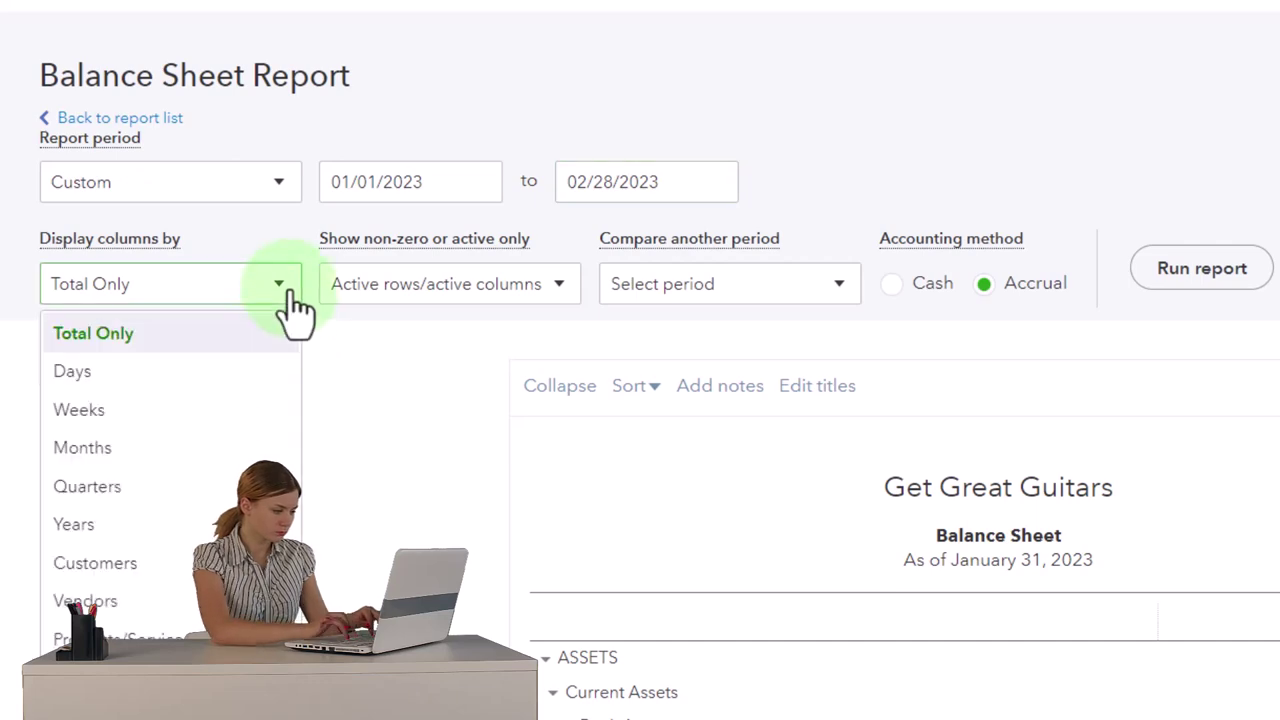
Step: Display the Balance Sheet columns by Months and run the report, enlarging the page for reading
{"action": "left_click", "coordinate": [234, 412]}
{"action": "left_click", "coordinate": [1195, 275]}
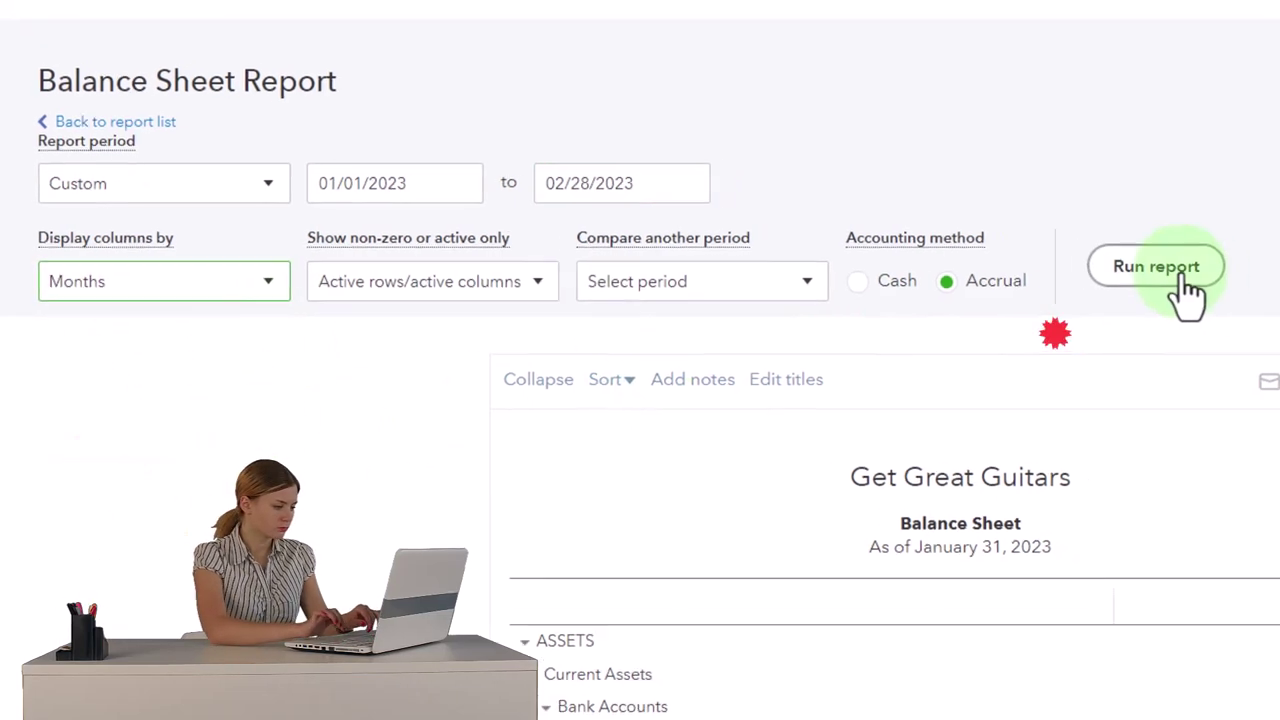
{"action": "scroll", "coordinate": [785, 265], "scroll_direction": "down", "scroll_amount": 3}
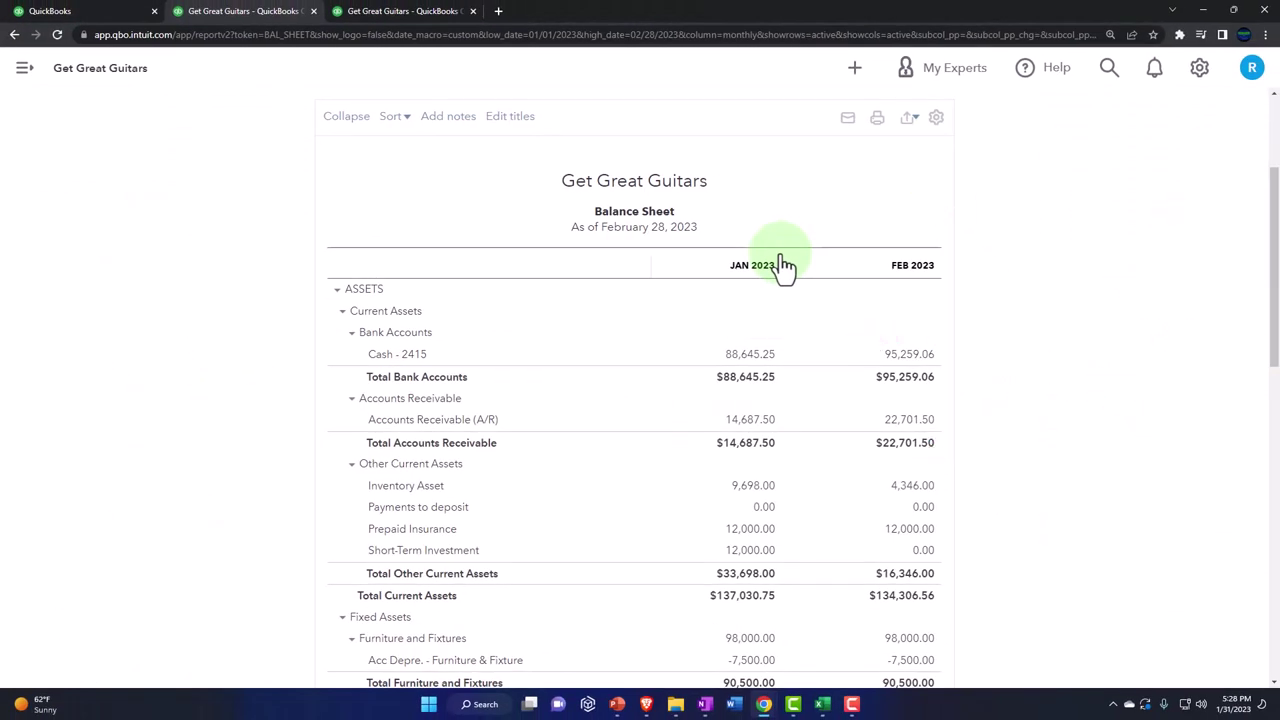
{"action": "key", "text": "ctrl+plus"}
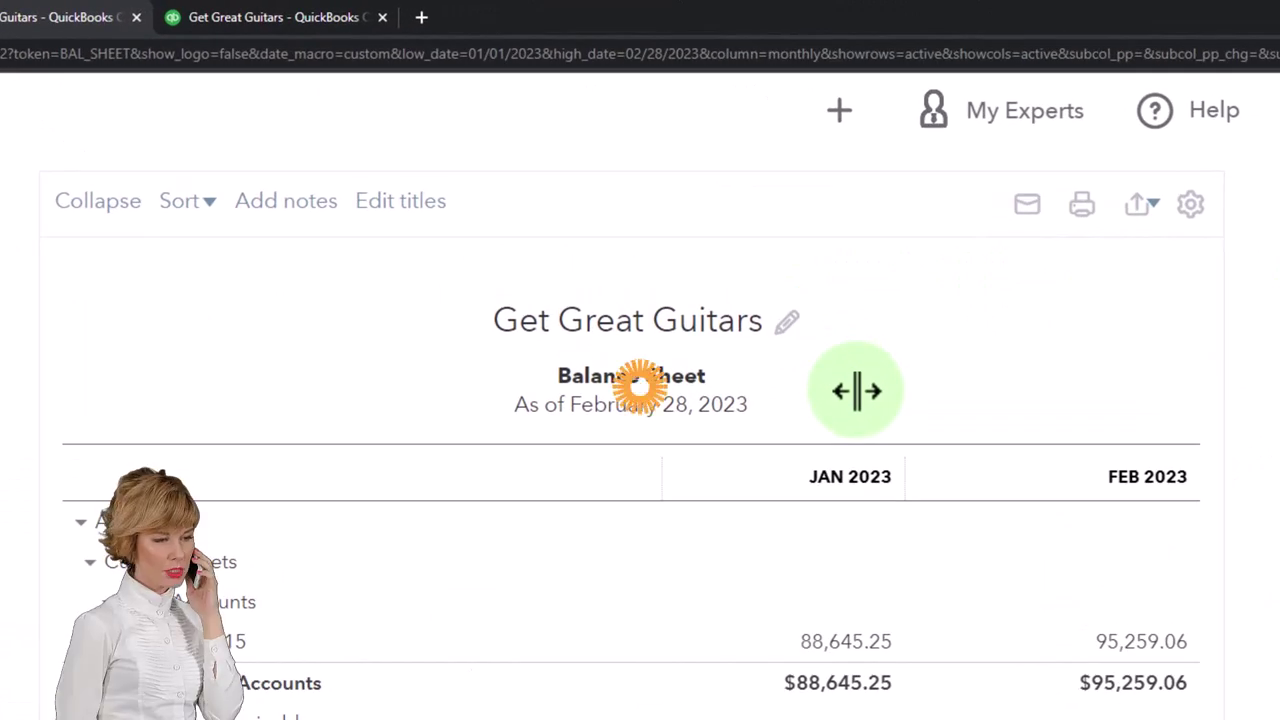
{"action": "scroll", "coordinate": [851, 391], "scroll_direction": "down", "scroll_amount": 3}
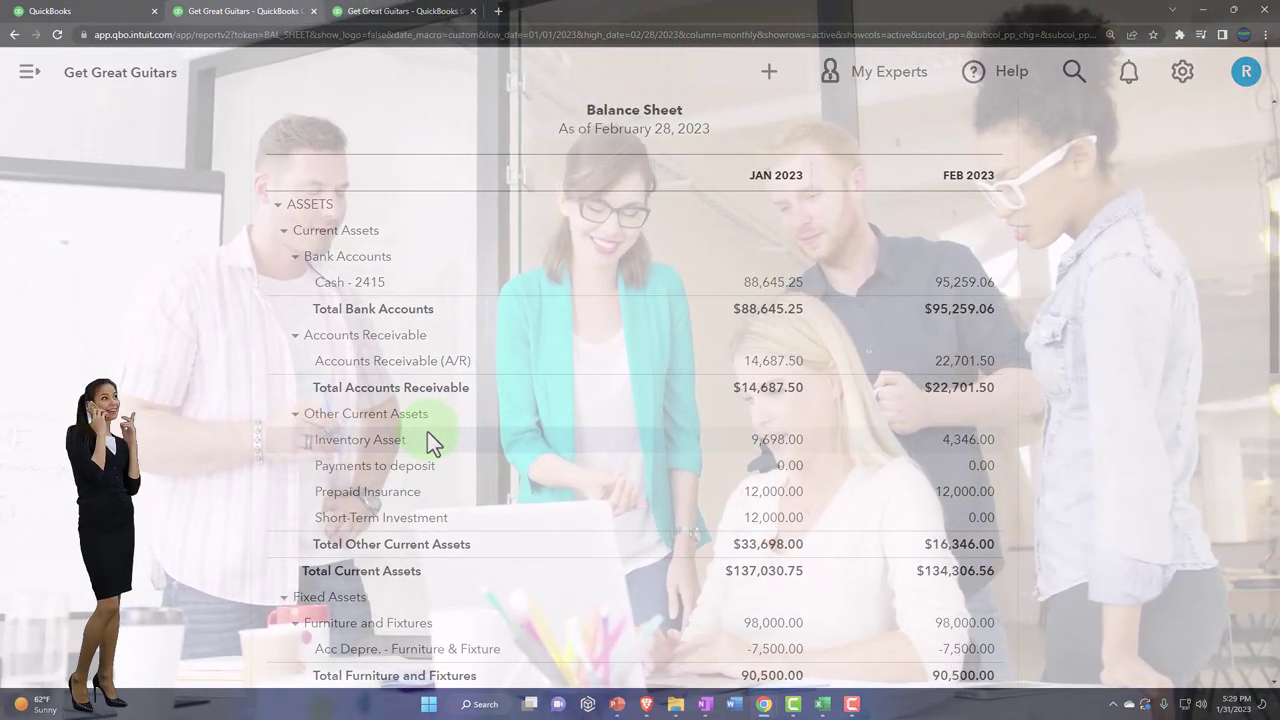
Step: Duplicate the Profit and Loss report tab, open the Reports list in the copy, and collapse its navigation menu
{"action": "left_click", "coordinate": [447, 22]}
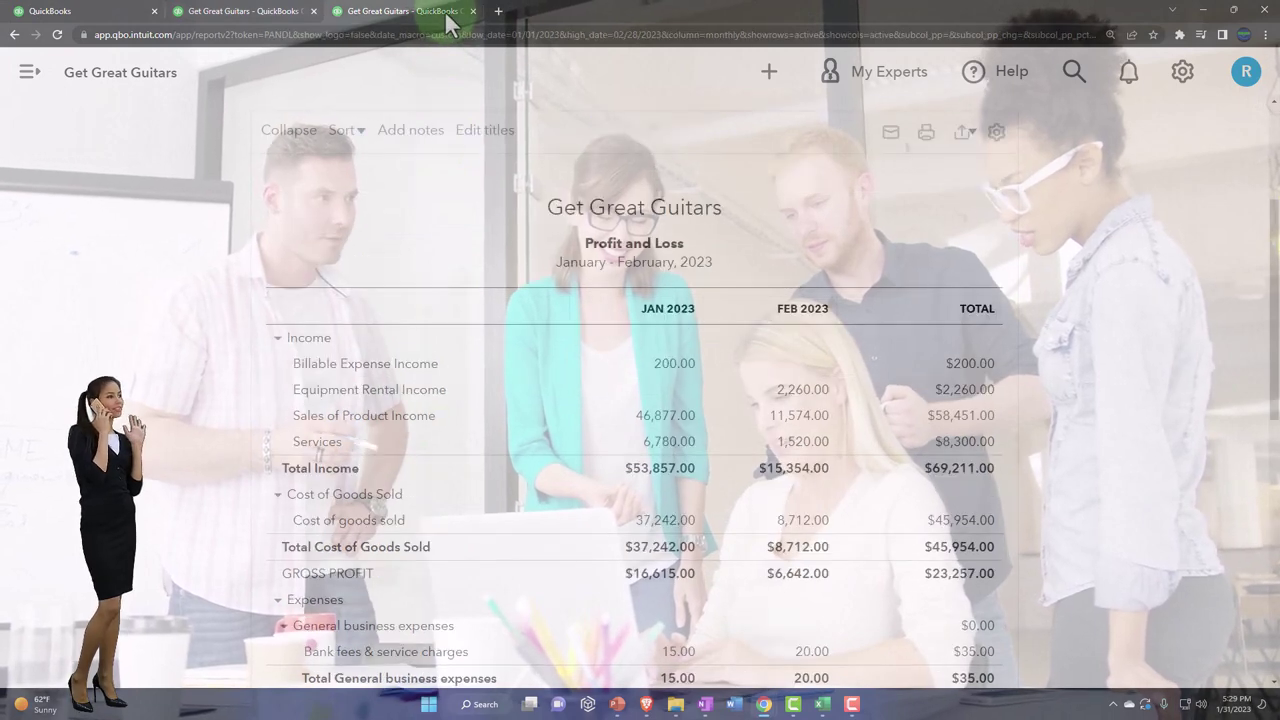
{"action": "right_click", "coordinate": [447, 20]}
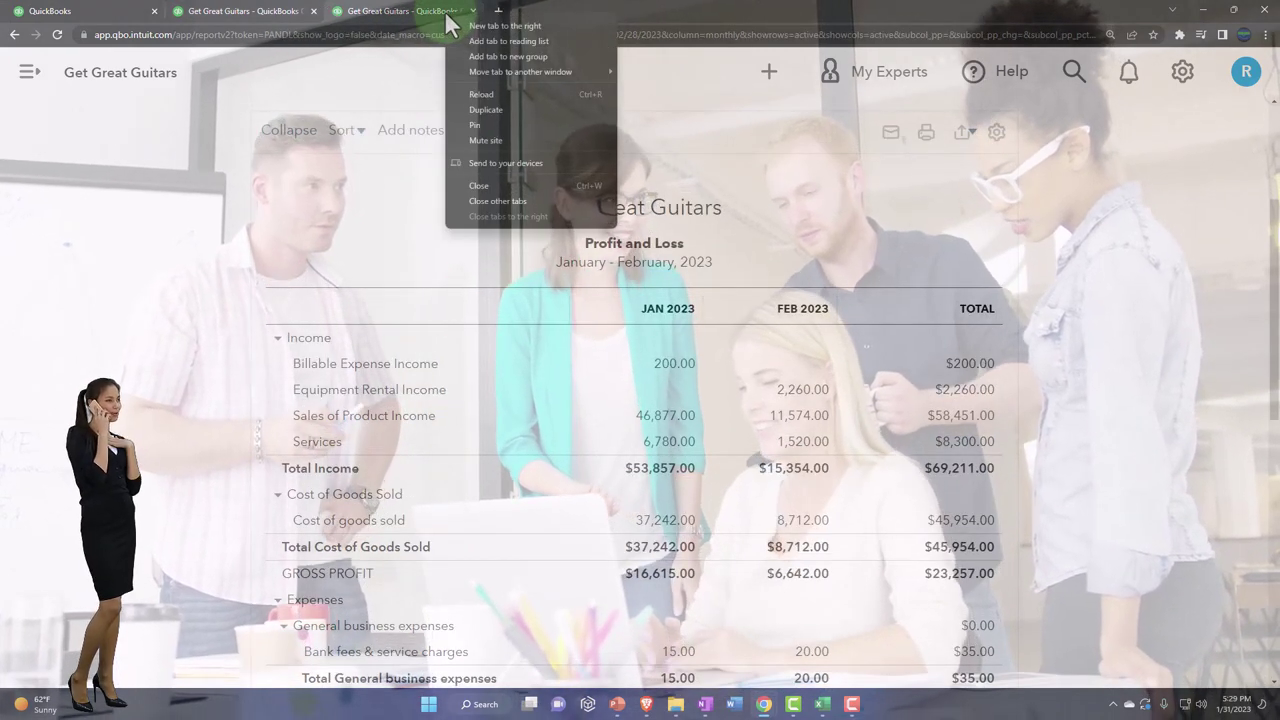
{"action": "left_click", "coordinate": [485, 109]}
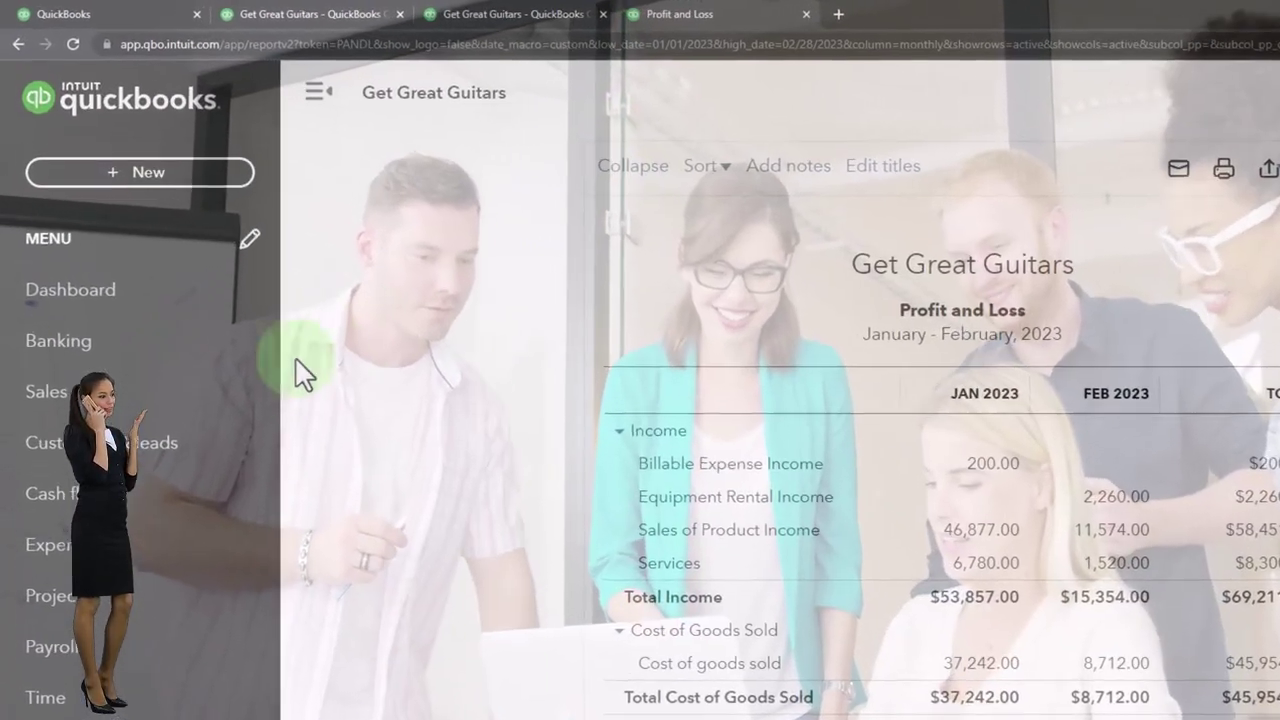
{"action": "scroll", "coordinate": [222, 418], "scroll_direction": "down", "scroll_amount": 5}
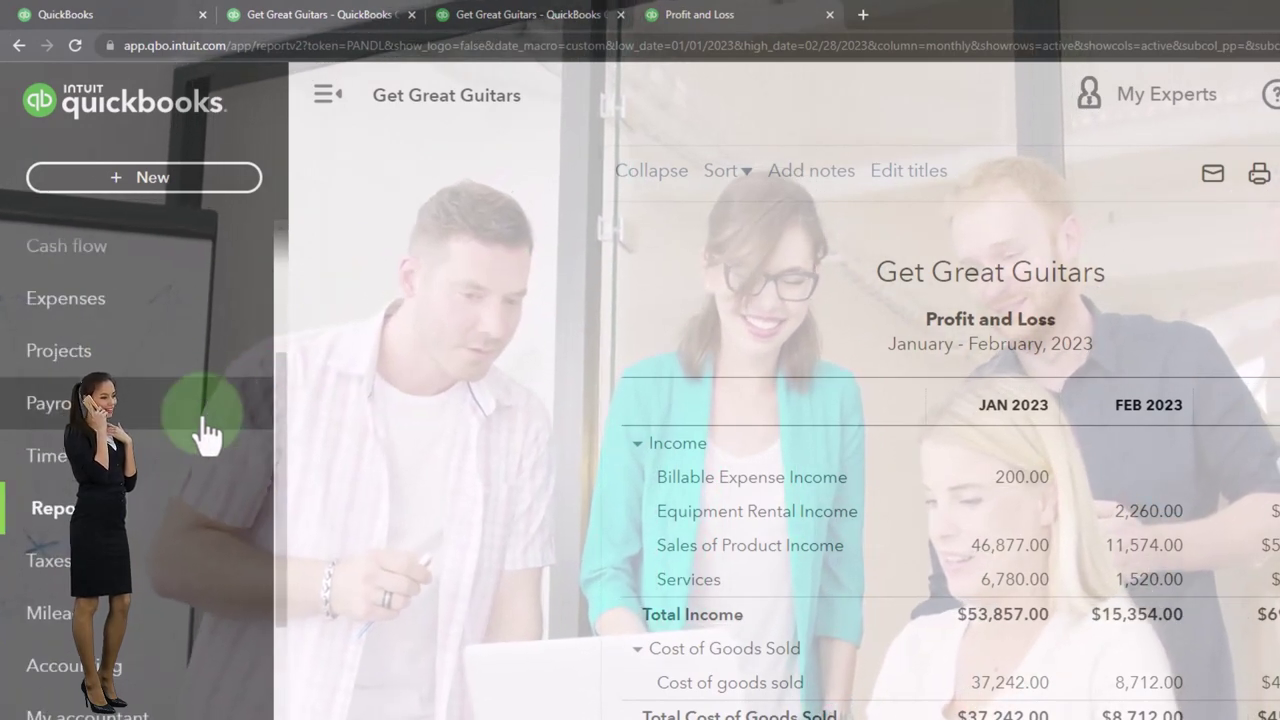
{"action": "left_click", "coordinate": [130, 510]}
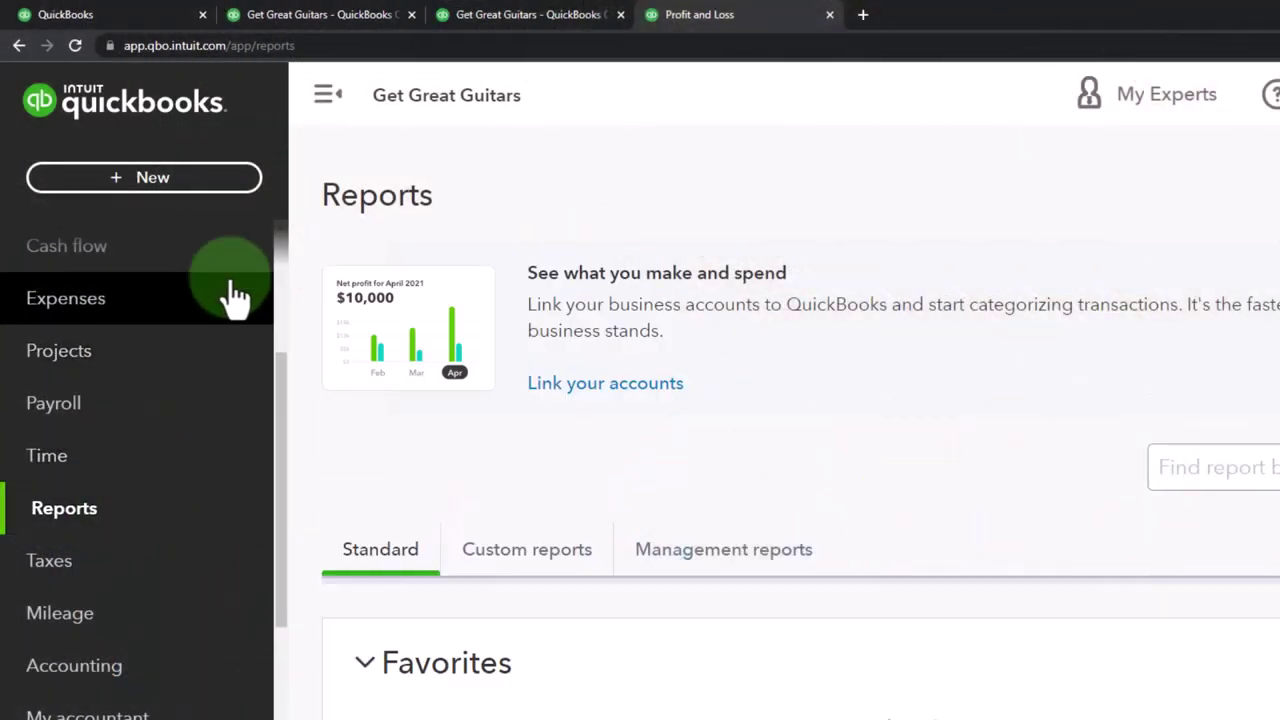
{"action": "left_click", "coordinate": [330, 97]}
{"action": "key", "text": "ctrl+plus"}
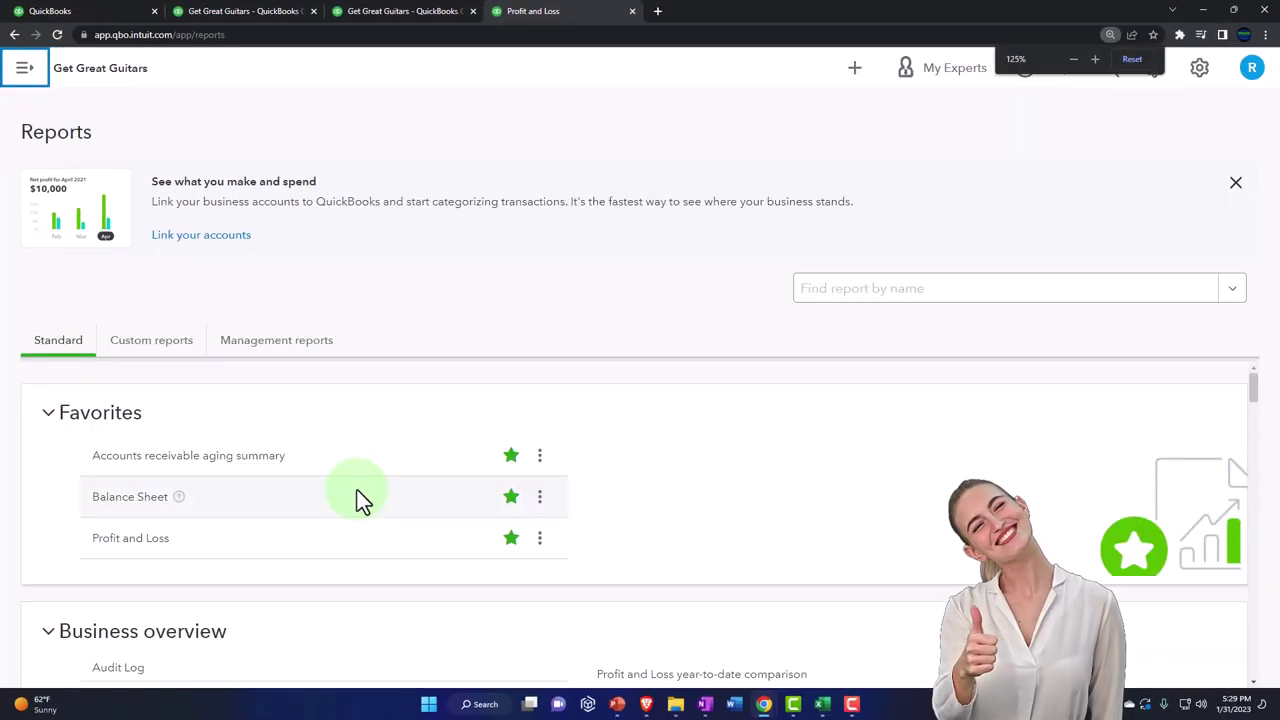
Step: Open the Customer Balance Detail report from the Who owes you group and review it through to the total
{"action": "scroll", "coordinate": [357, 490], "scroll_direction": "down", "scroll_amount": 1}
{"action": "scroll", "coordinate": [357, 490], "scroll_direction": "down", "scroll_amount": 5}
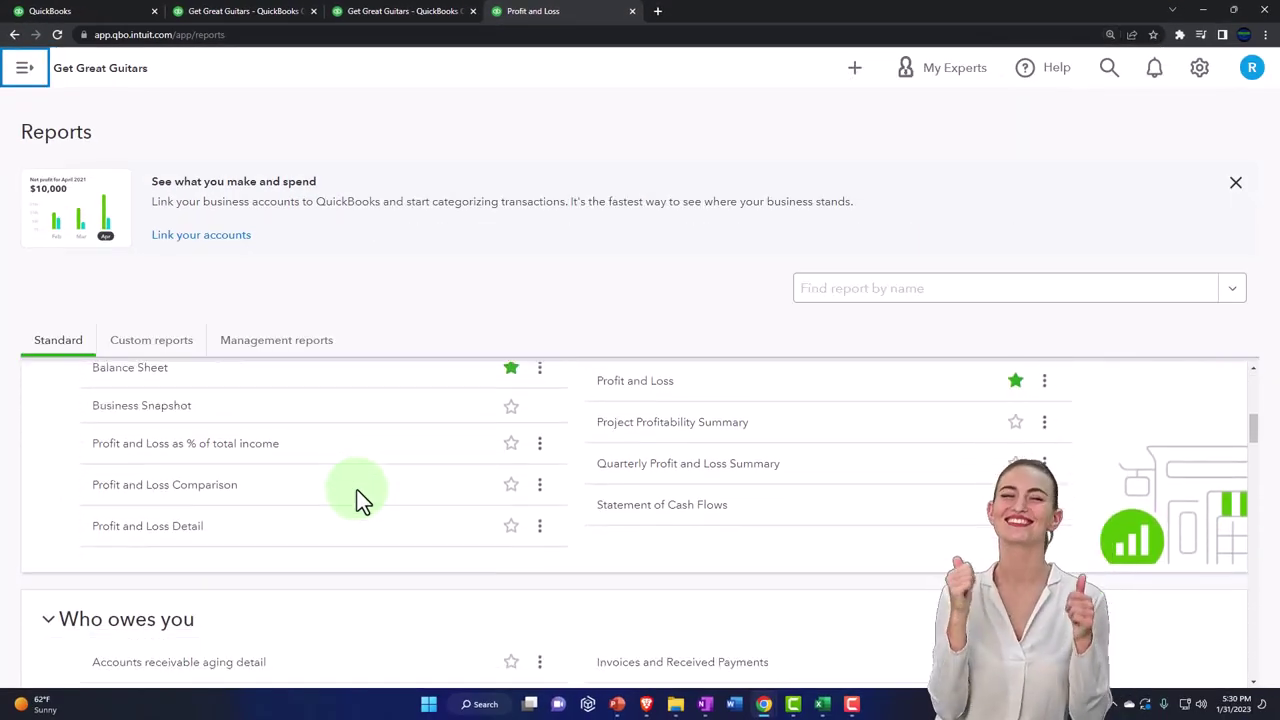
{"action": "scroll", "coordinate": [357, 490], "scroll_direction": "down", "scroll_amount": 2}
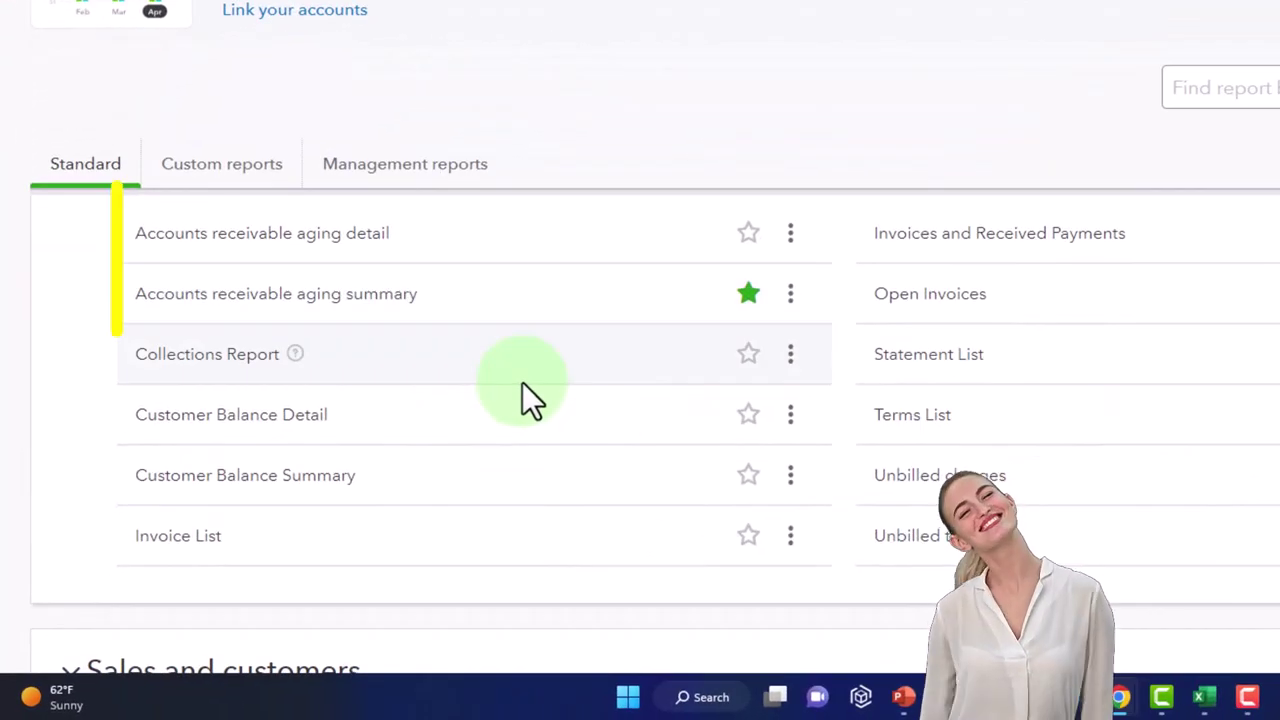
{"action": "left_click", "coordinate": [296, 418]}
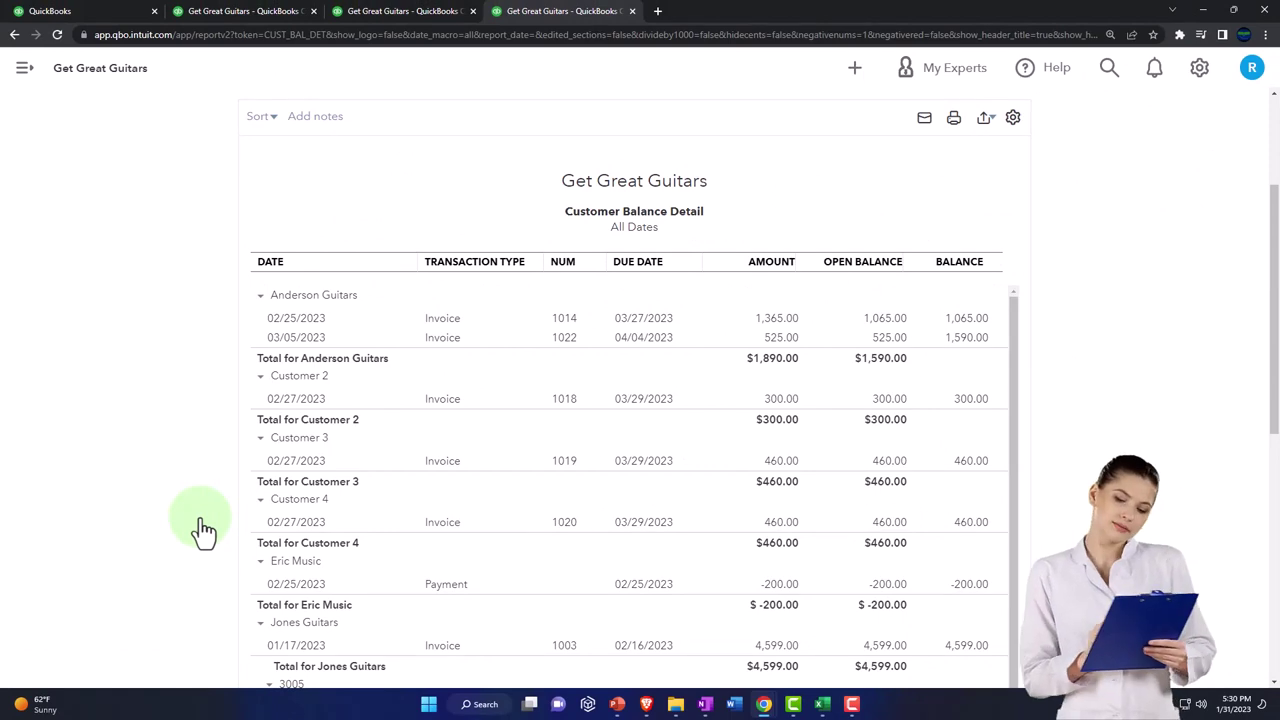
{"action": "scroll", "coordinate": [203, 530], "scroll_direction": "up", "scroll_amount": 2}
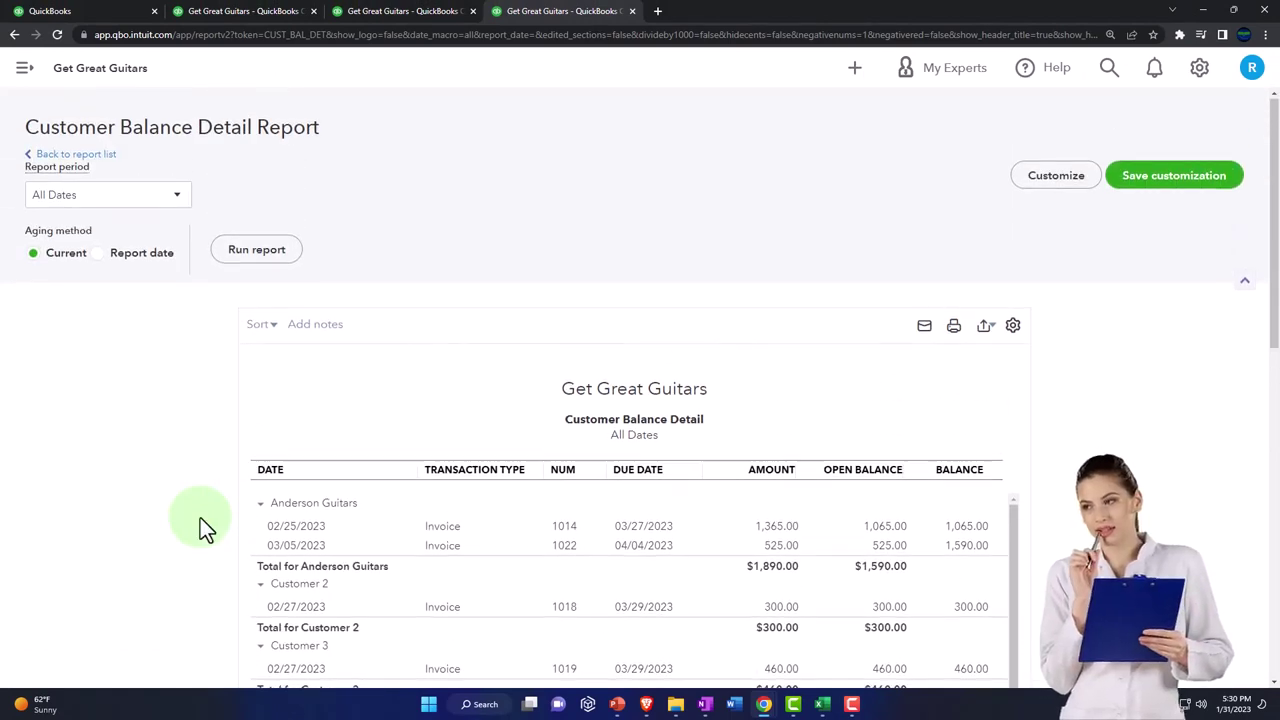
{"action": "scroll", "coordinate": [200, 518], "scroll_direction": "down", "scroll_amount": 2}
{"action": "scroll", "coordinate": [200, 518], "scroll_direction": "down", "scroll_amount": 5}
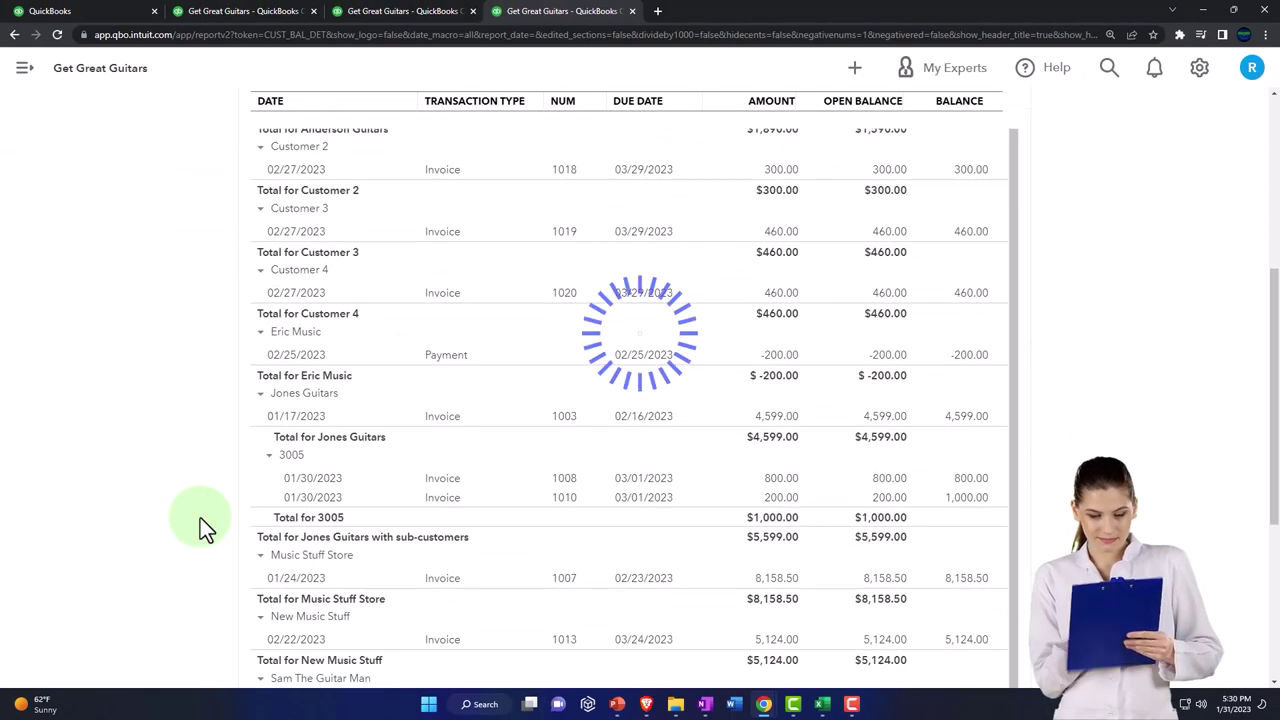
{"action": "scroll", "coordinate": [200, 518], "scroll_direction": "down", "scroll_amount": 2}
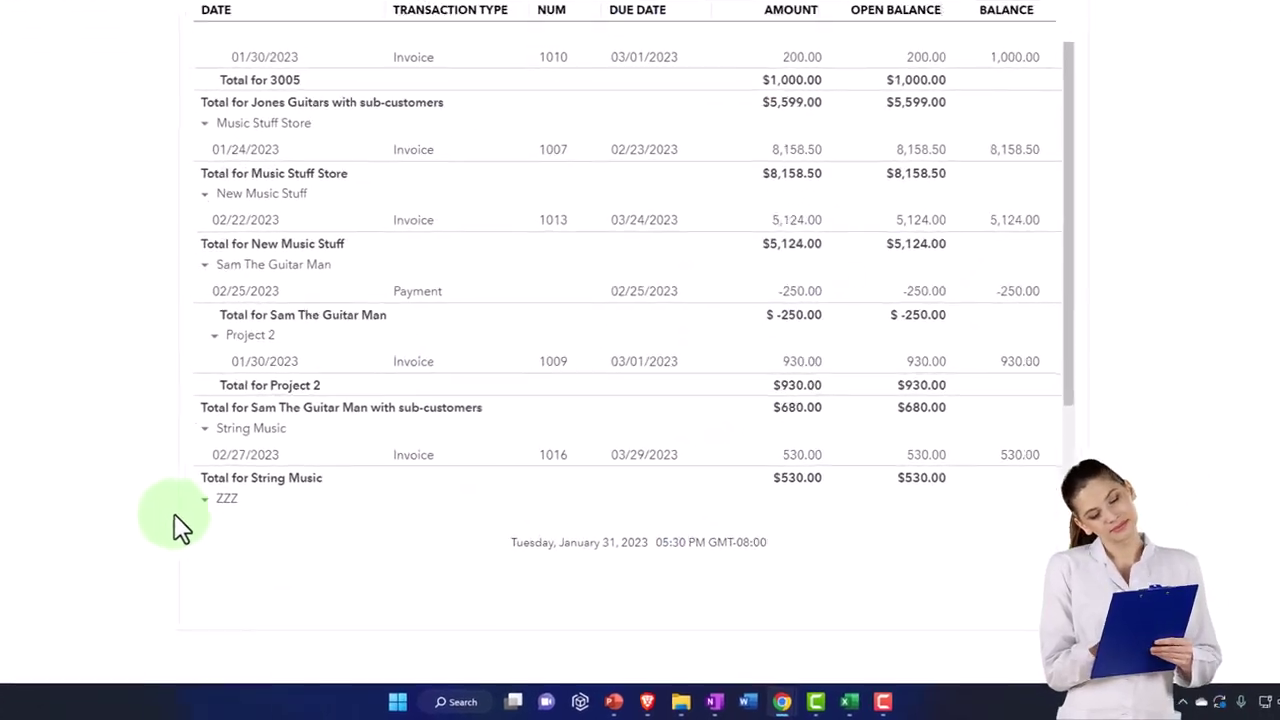
{"action": "left_click", "coordinate": [856, 391]}
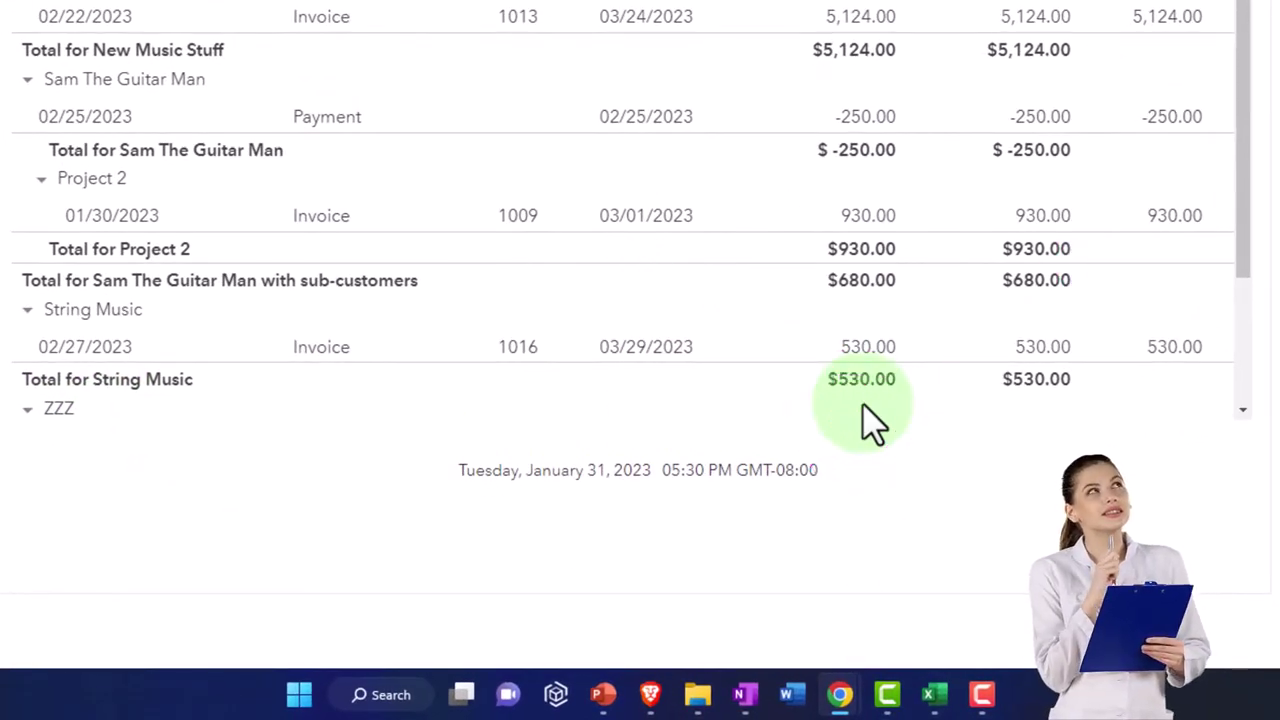
{"action": "scroll", "coordinate": [862, 405], "scroll_direction": "down", "scroll_amount": 1}
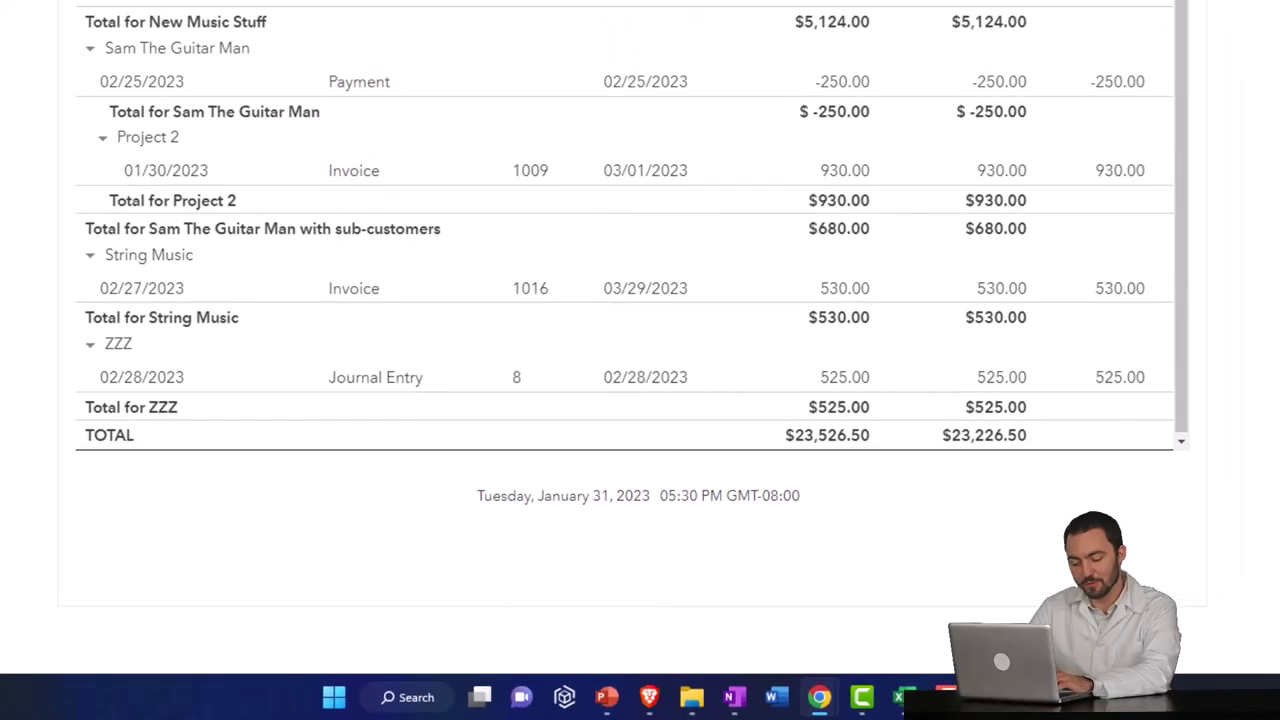
Step: Duplicate the Customer Balance Detail tab, open the Reports list in the copy, and collapse its navigation menu
{"action": "right_click", "coordinate": [543, 11]}
{"action": "left_click", "coordinate": [582, 102]}
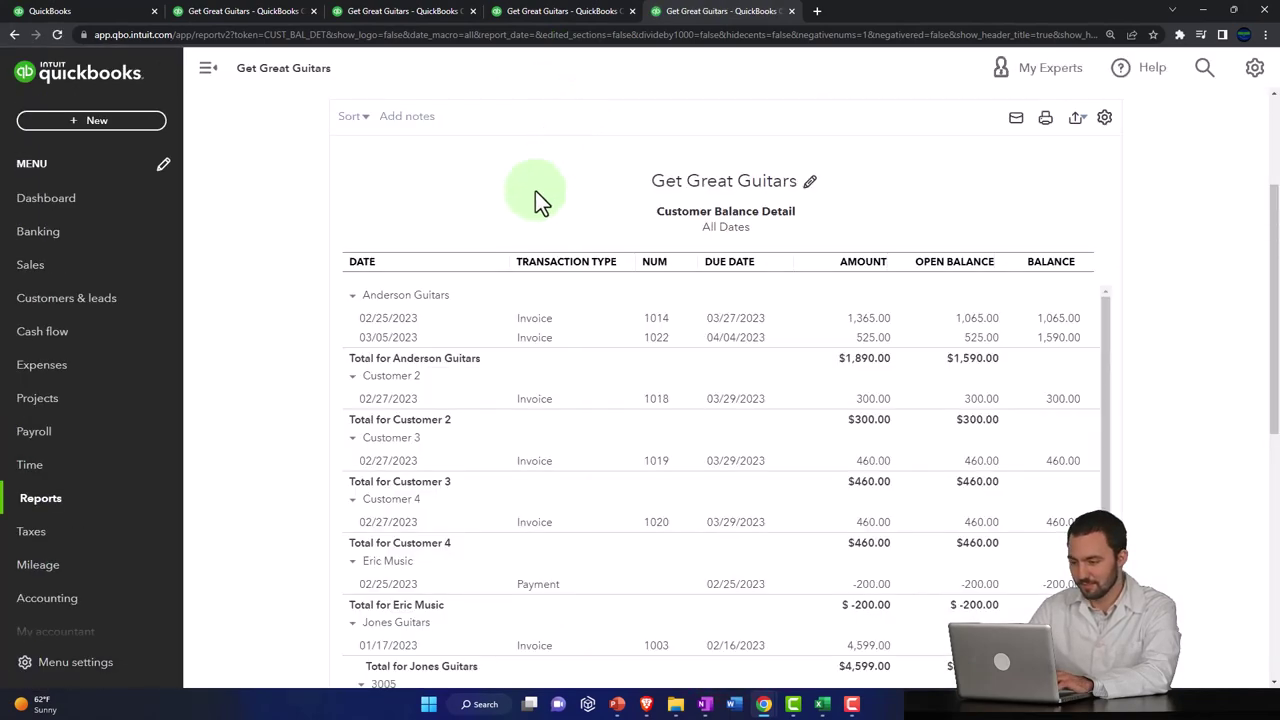
{"action": "left_click", "coordinate": [58, 508]}
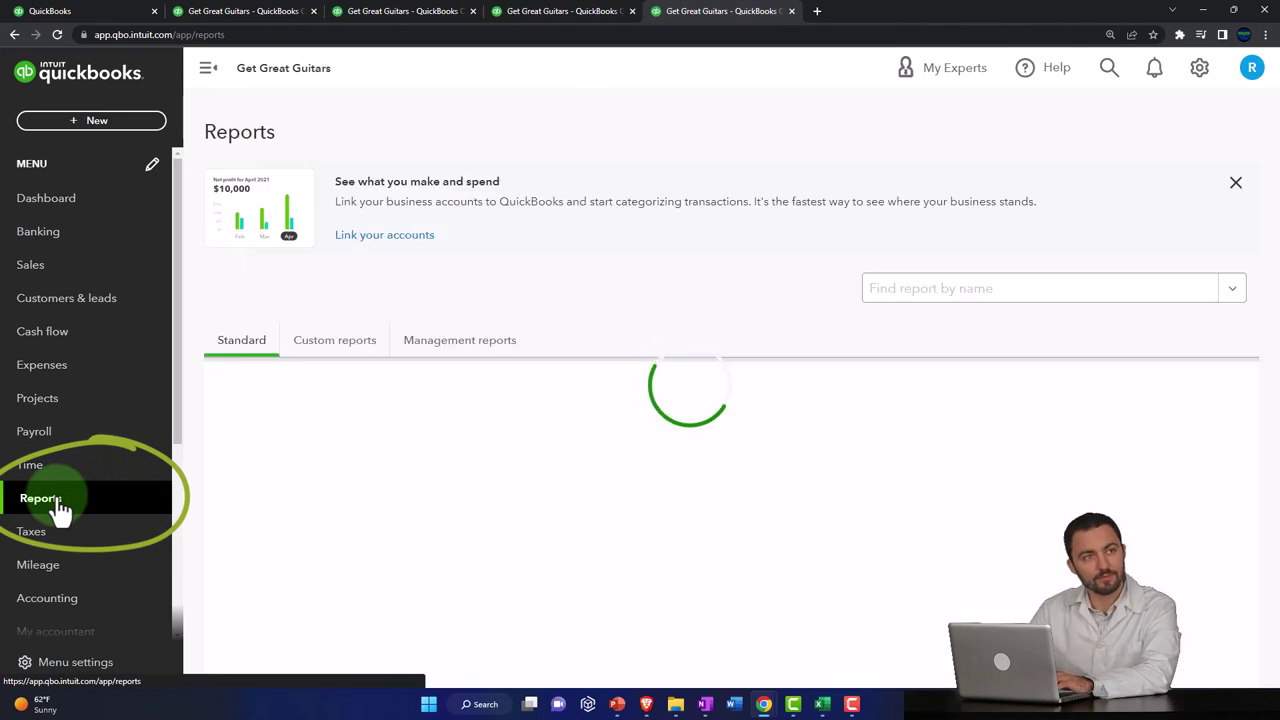
{"action": "left_click", "coordinate": [208, 70]}
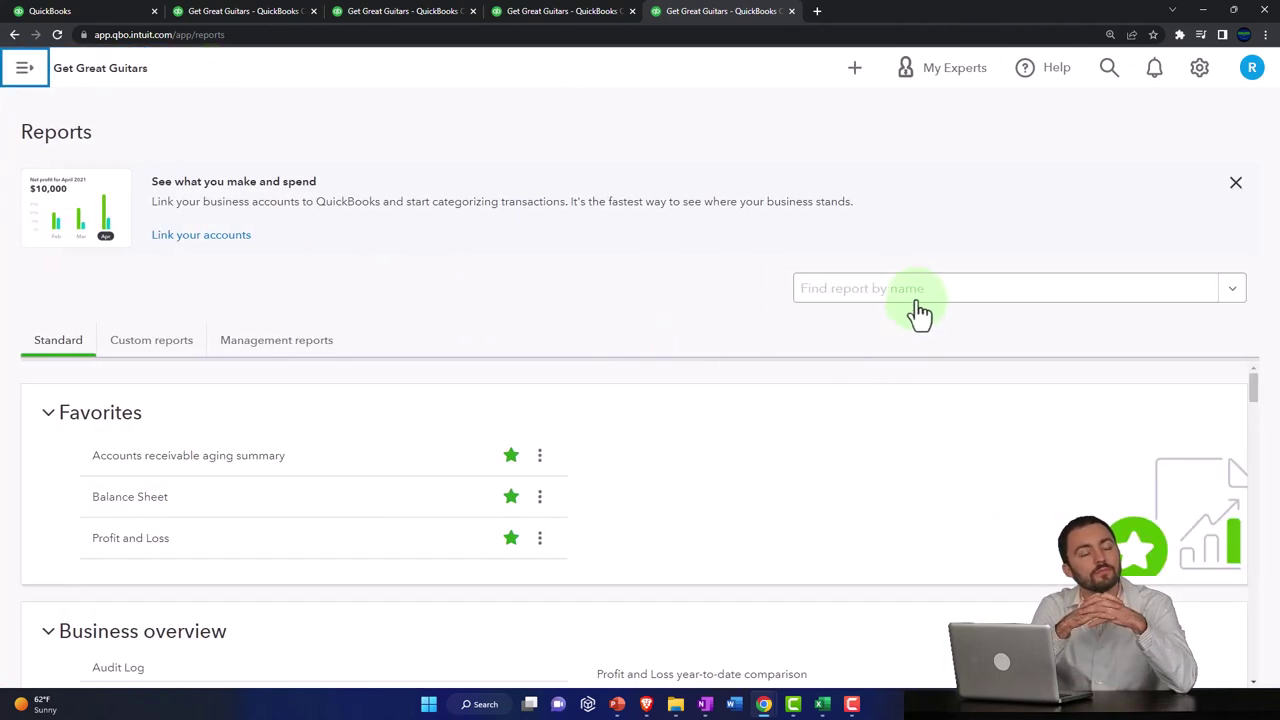
Step: Search the reports for "inv" and open the Inventory Valuation Summary report
{"action": "left_click", "coordinate": [928, 292]}
{"action": "type", "text": "inv"}
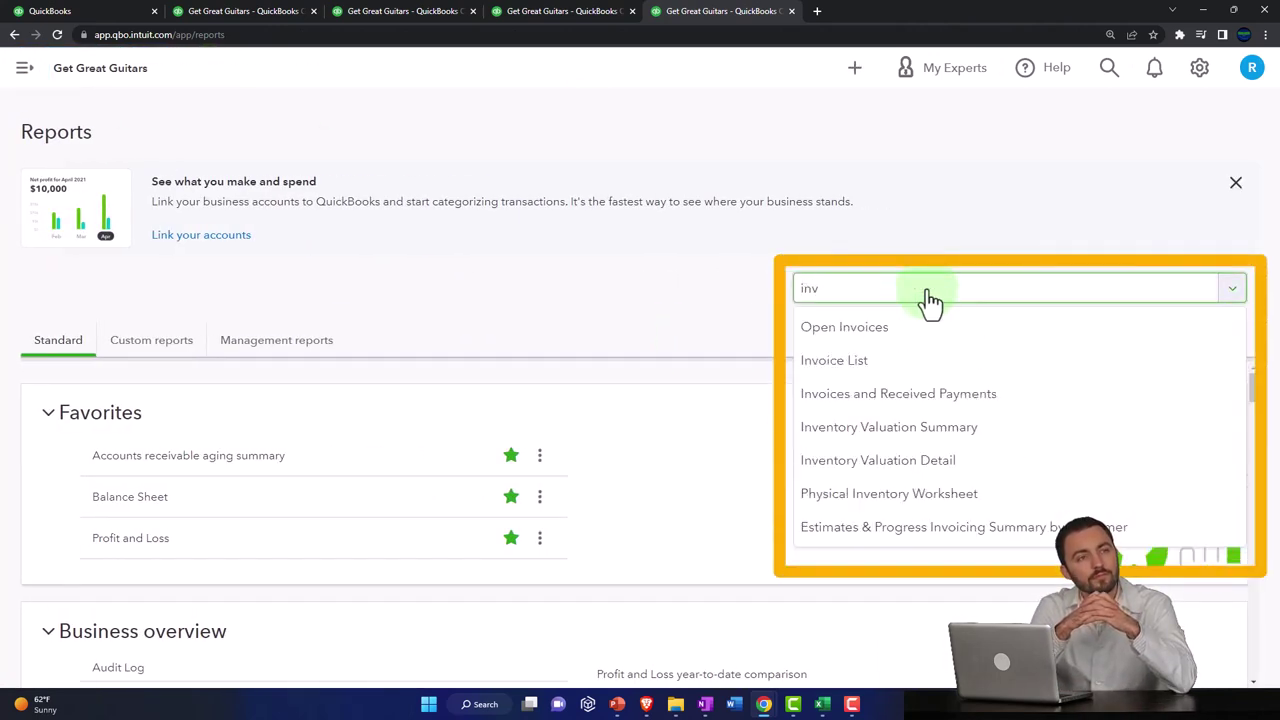
{"action": "key", "text": "Down"}
{"action": "key", "text": "Down"}
{"action": "key", "text": "Down"}
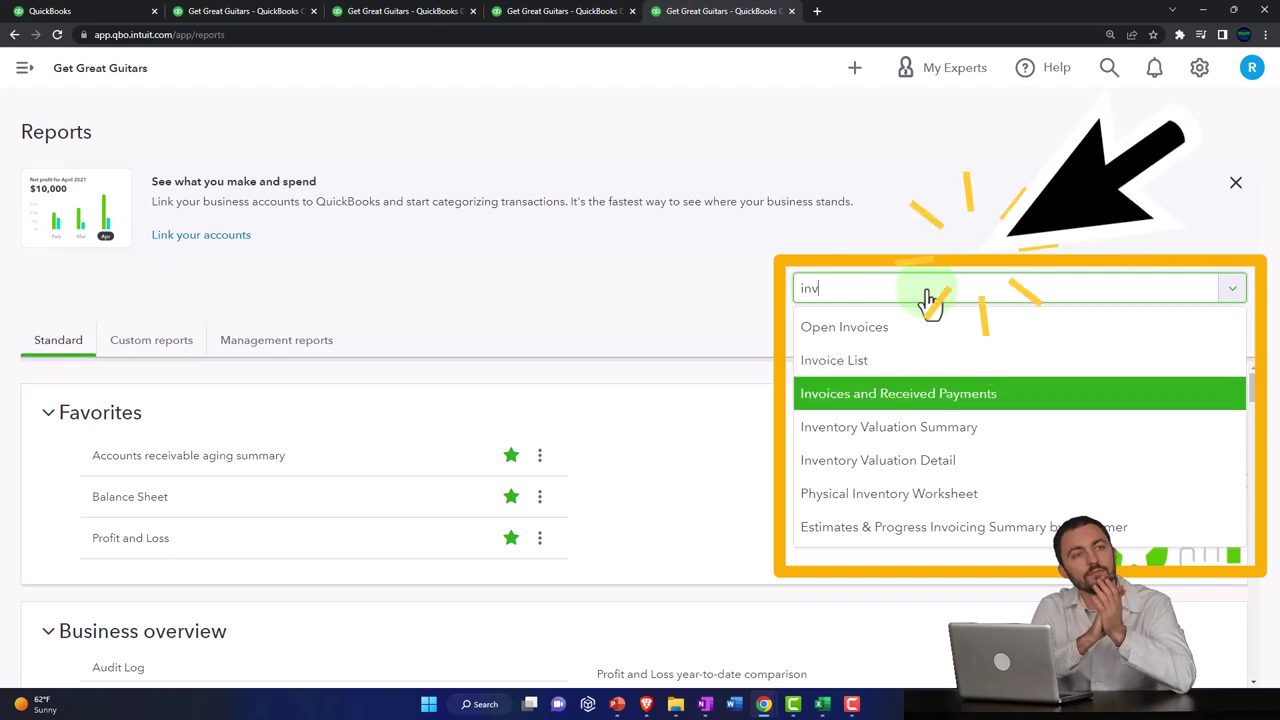
{"action": "key", "text": "Down"}
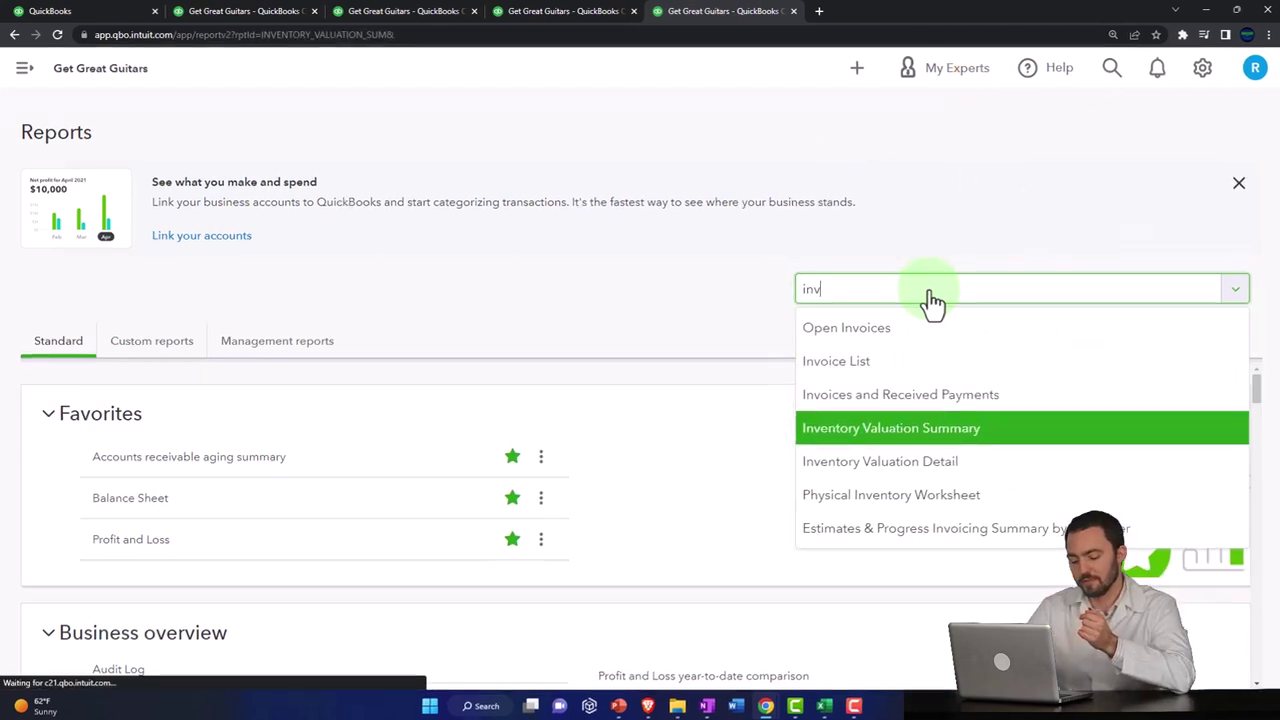
{"action": "key", "text": "Return"}
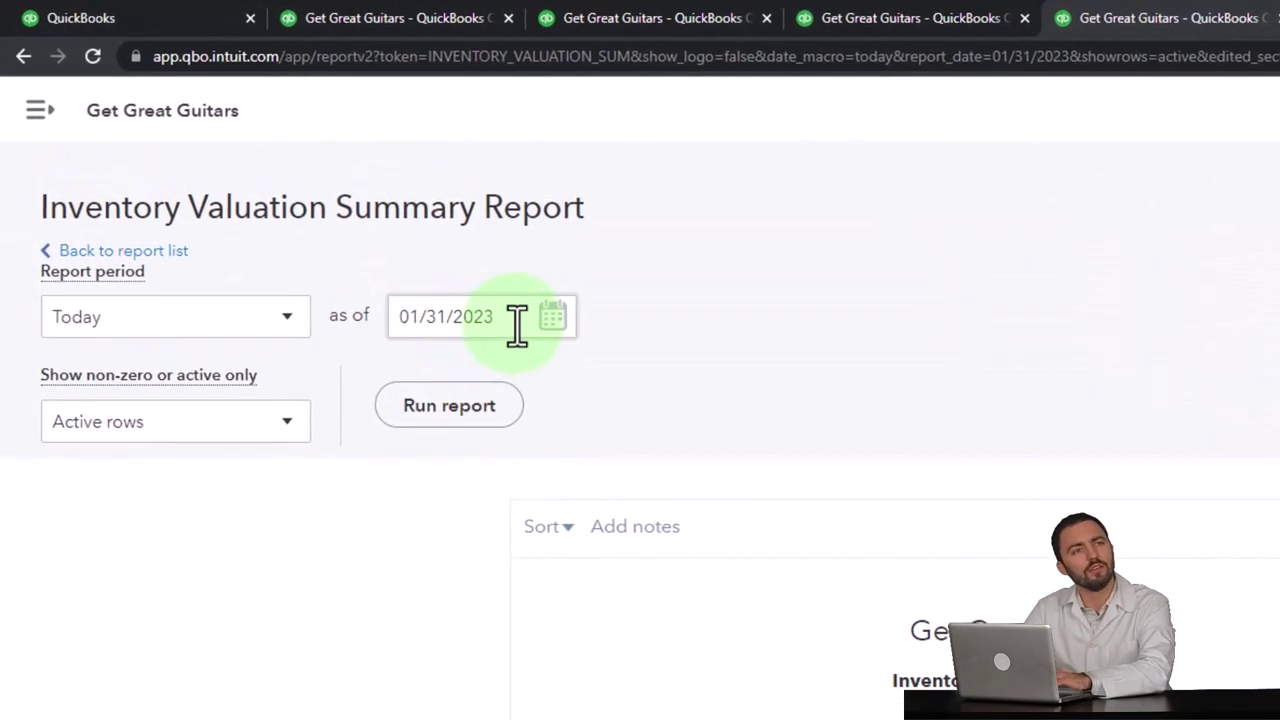
Step: Set the Inventory Valuation Summary's as-of date to 03/31/2023 and run the report, enlarging the page for reading
{"action": "triple_click", "coordinate": [484, 308]}
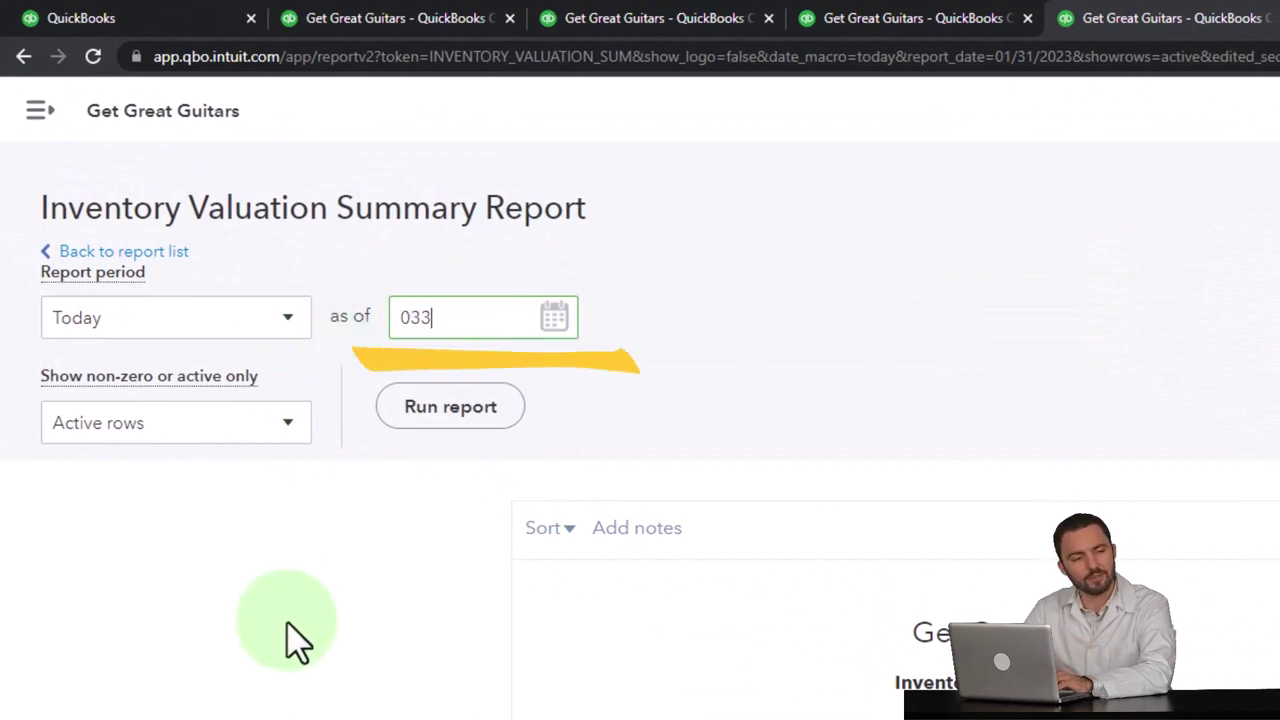
{"action": "left_click", "coordinate": [457, 418]}
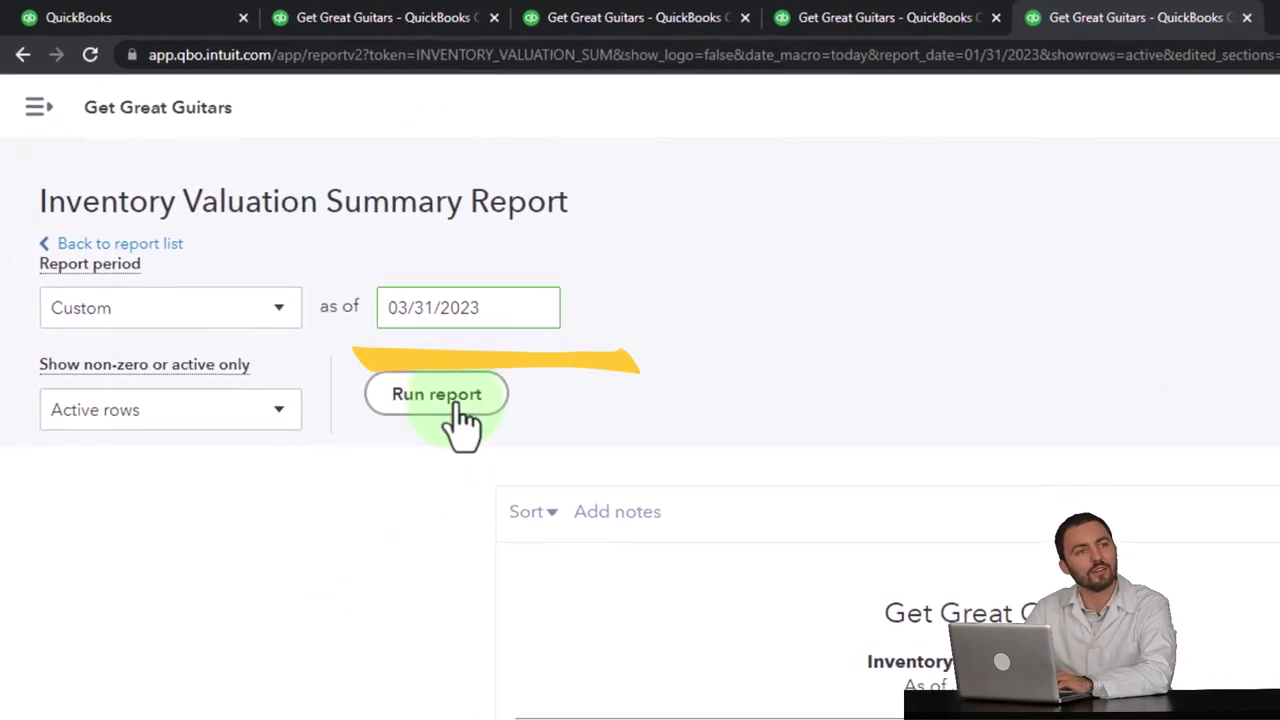
{"action": "scroll", "coordinate": [420, 380], "scroll_direction": "down", "scroll_amount": 2}
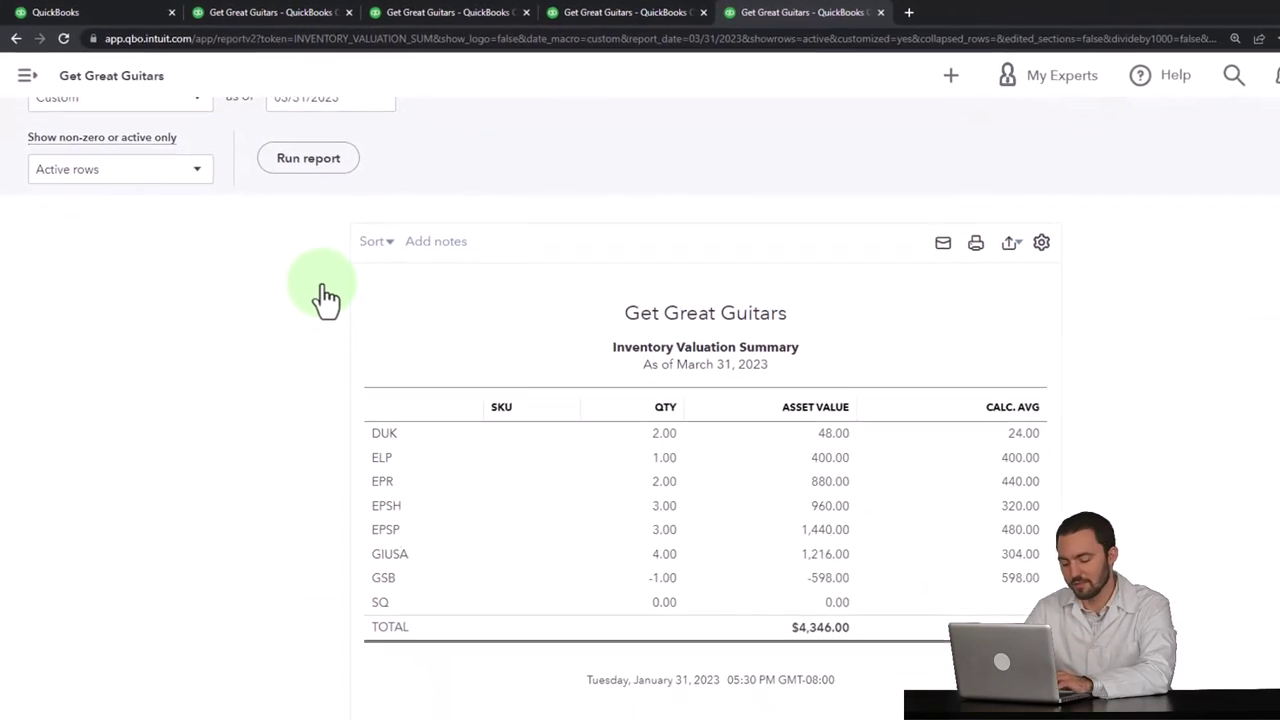
{"action": "key", "text": "ctrl+plus"}
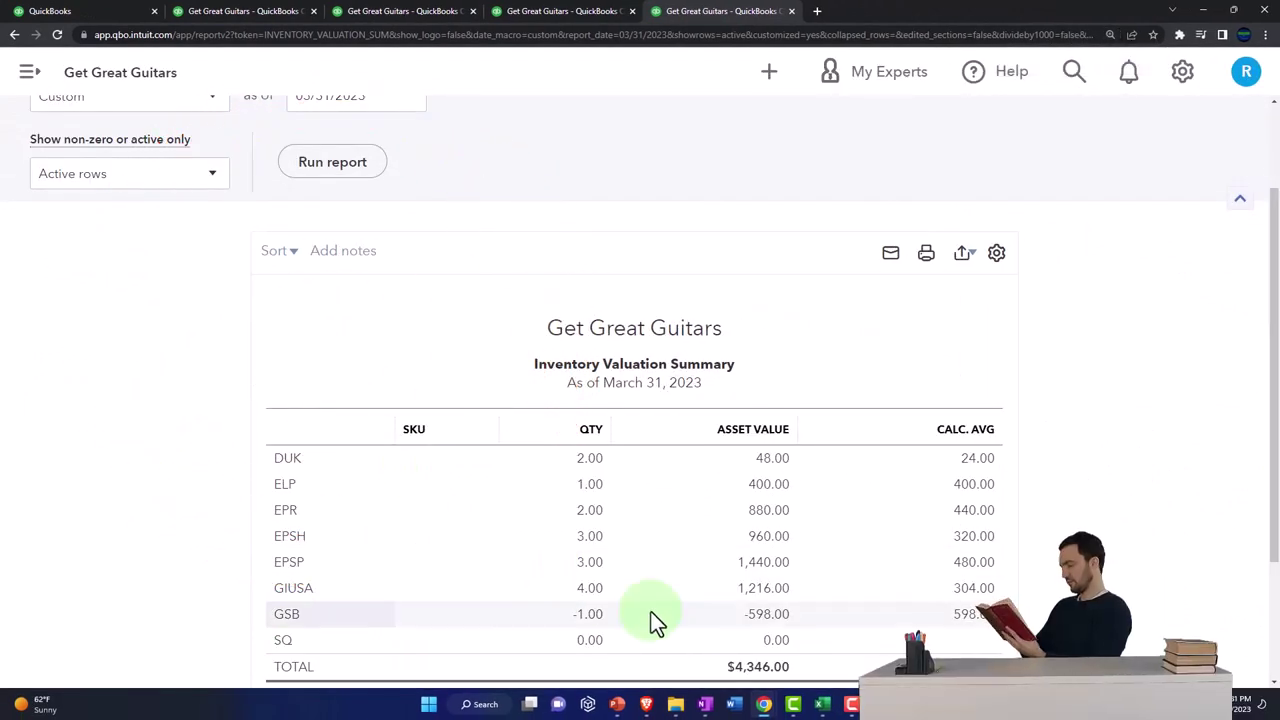
Step: Switch to OneNote and look at the flowchart of vendor, customer and employee transactions
{"action": "left_click", "coordinate": [706, 705]}
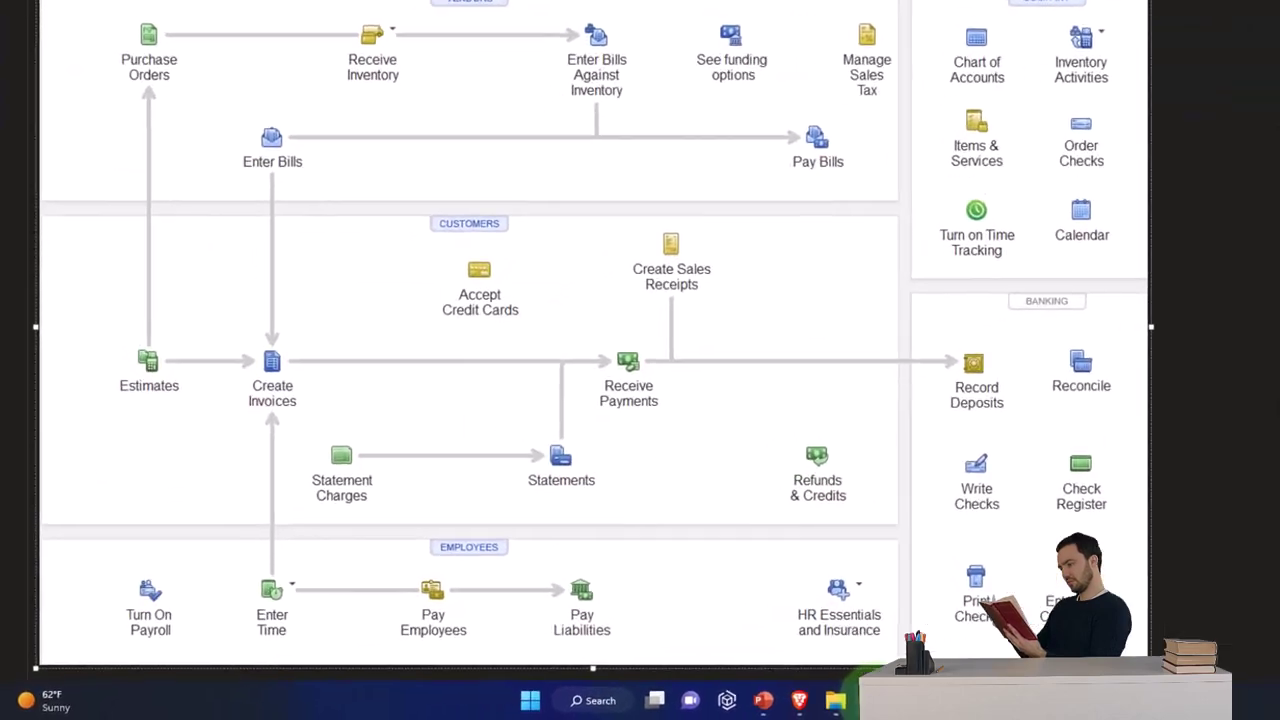
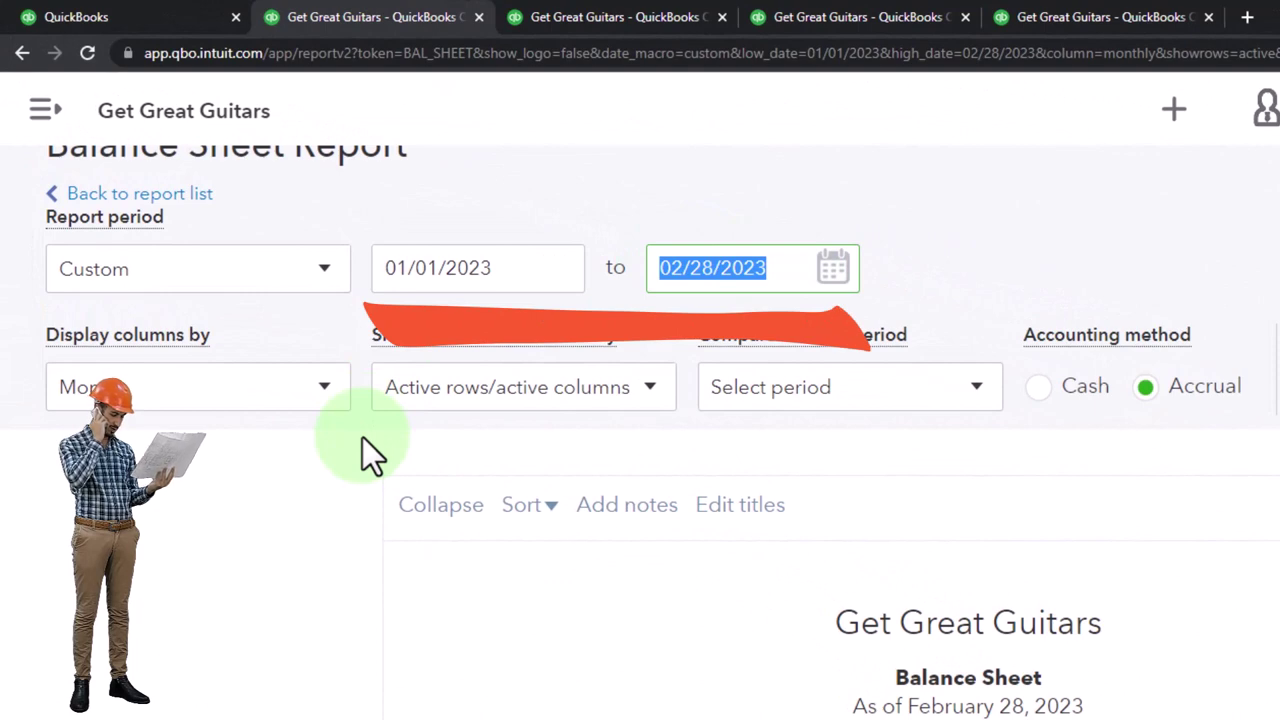
Step: Extend the Balance Sheet report period to an end date of 03/31/2023 and run the report
{"action": "type", "text": "033123"}
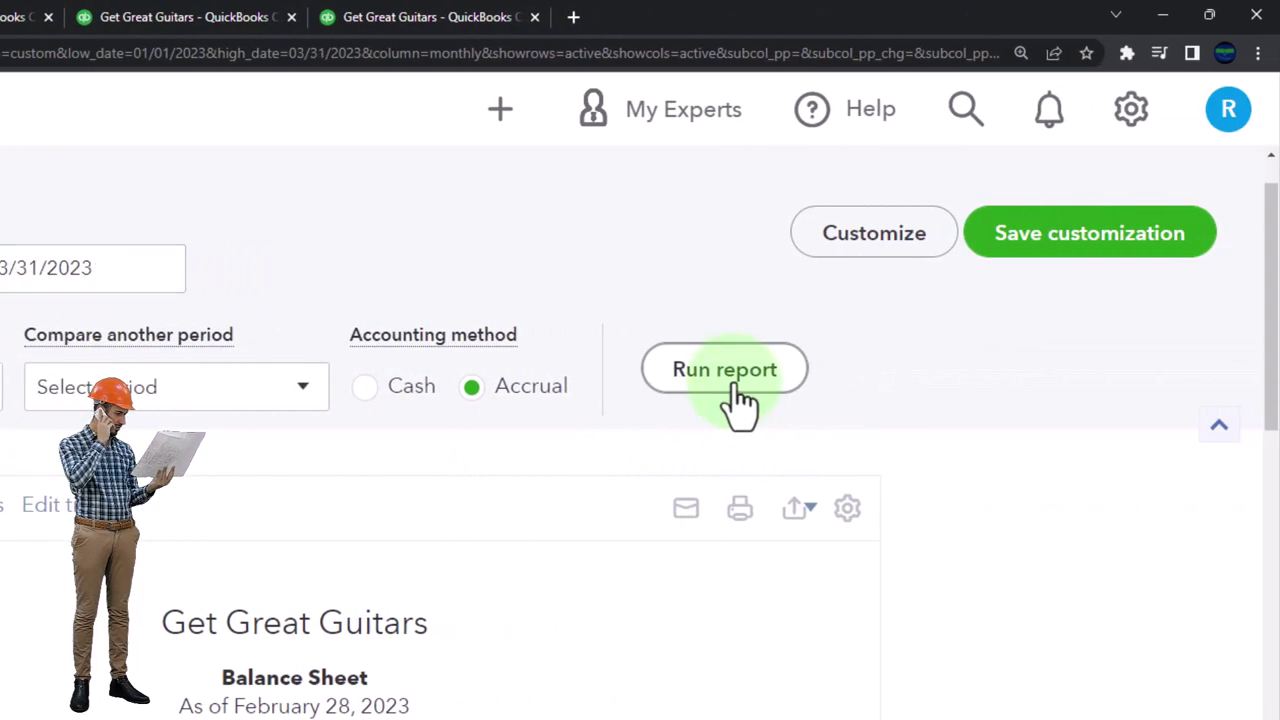
{"action": "left_click", "coordinate": [736, 395]}
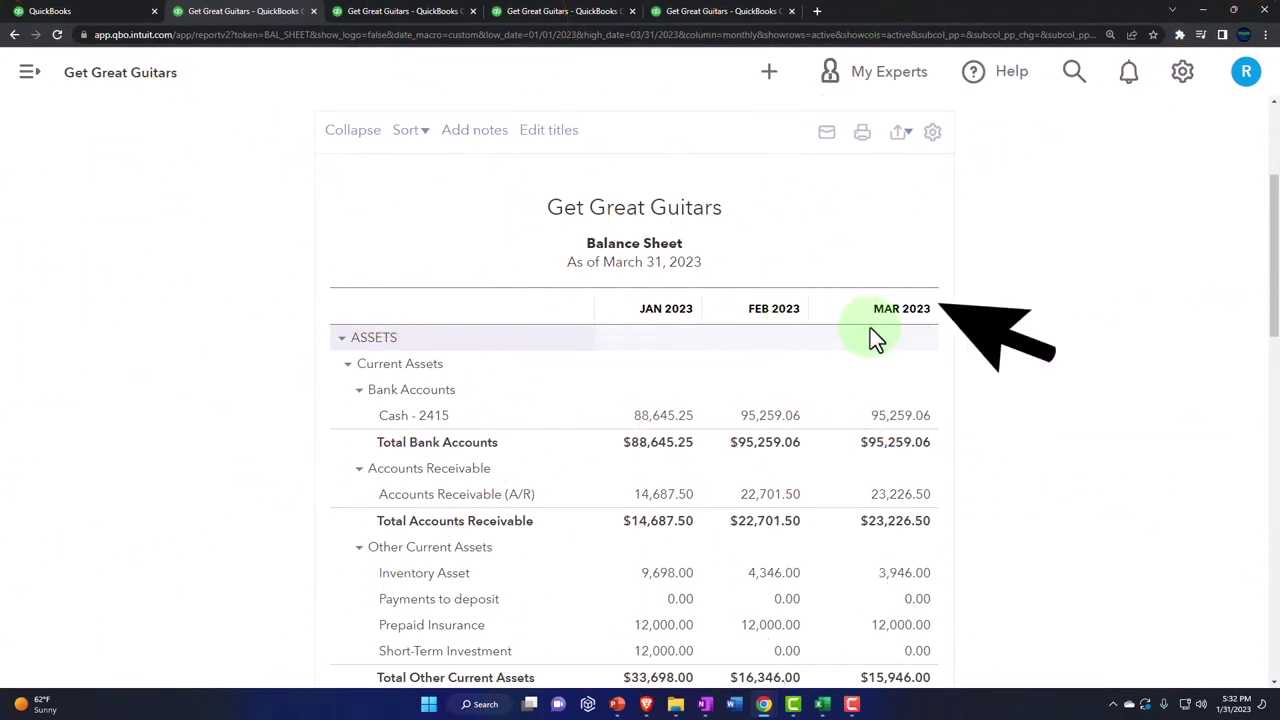
Step: Switch to the Profit and Loss report and run it with the end date set to 03/31/2023
{"action": "left_click", "coordinate": [415, 15]}
{"action": "scroll", "coordinate": [371, 557], "scroll_direction": "up", "scroll_amount": 4}
{"action": "left_click", "coordinate": [820, 386]}
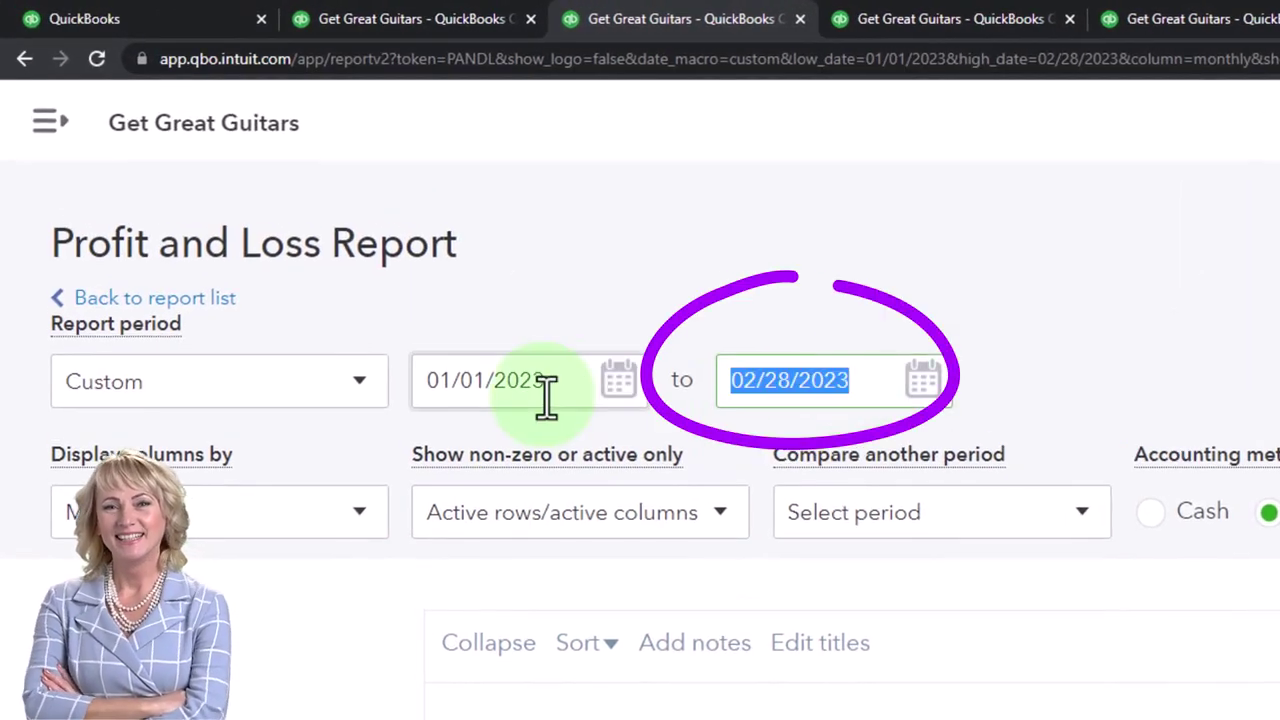
{"action": "type", "text": "03/31/2023"}
{"action": "key", "text": "Tab"}
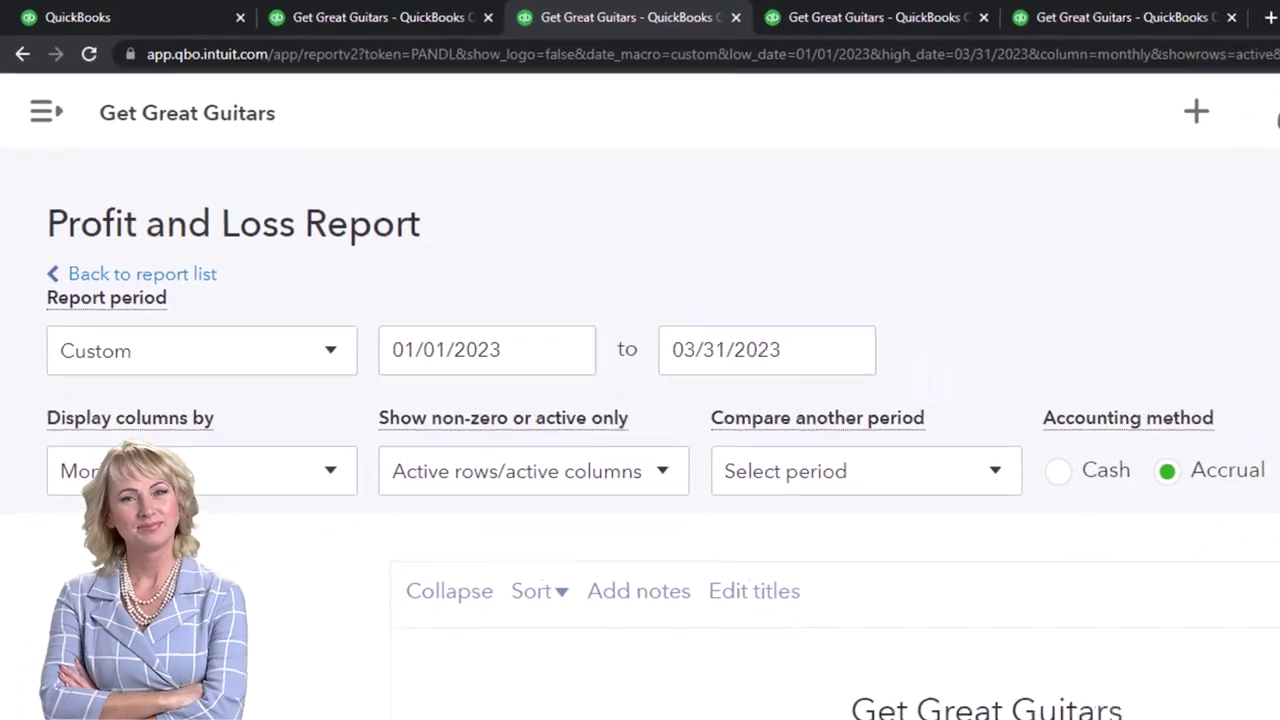
Step: Examine the monthly income and cost of goods sold in the Profit and Loss report, especially Sales of Product Income
{"action": "scroll", "coordinate": [928, 400], "scroll_direction": "down", "scroll_amount": 5}
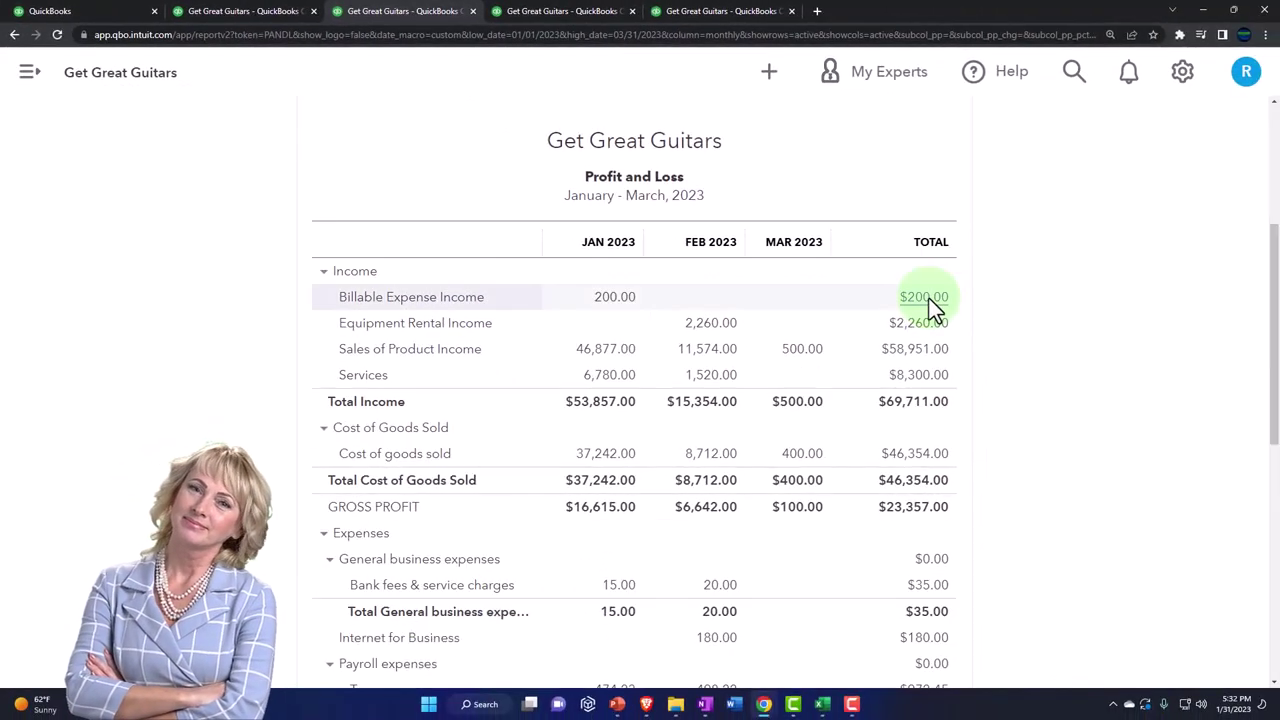
{"action": "scroll", "coordinate": [928, 300], "scroll_direction": "down", "scroll_amount": 1}
{"action": "key", "text": "ctrl+plus"}
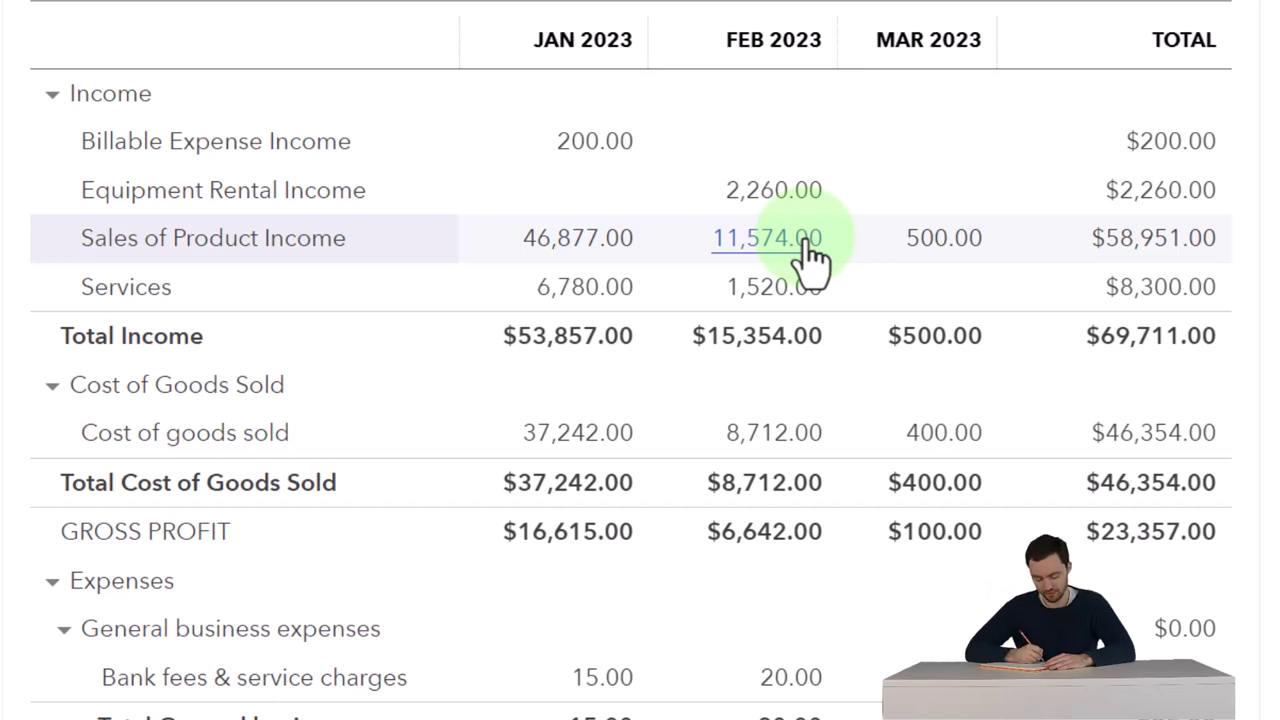
{"action": "left_click", "coordinate": [806, 242]}
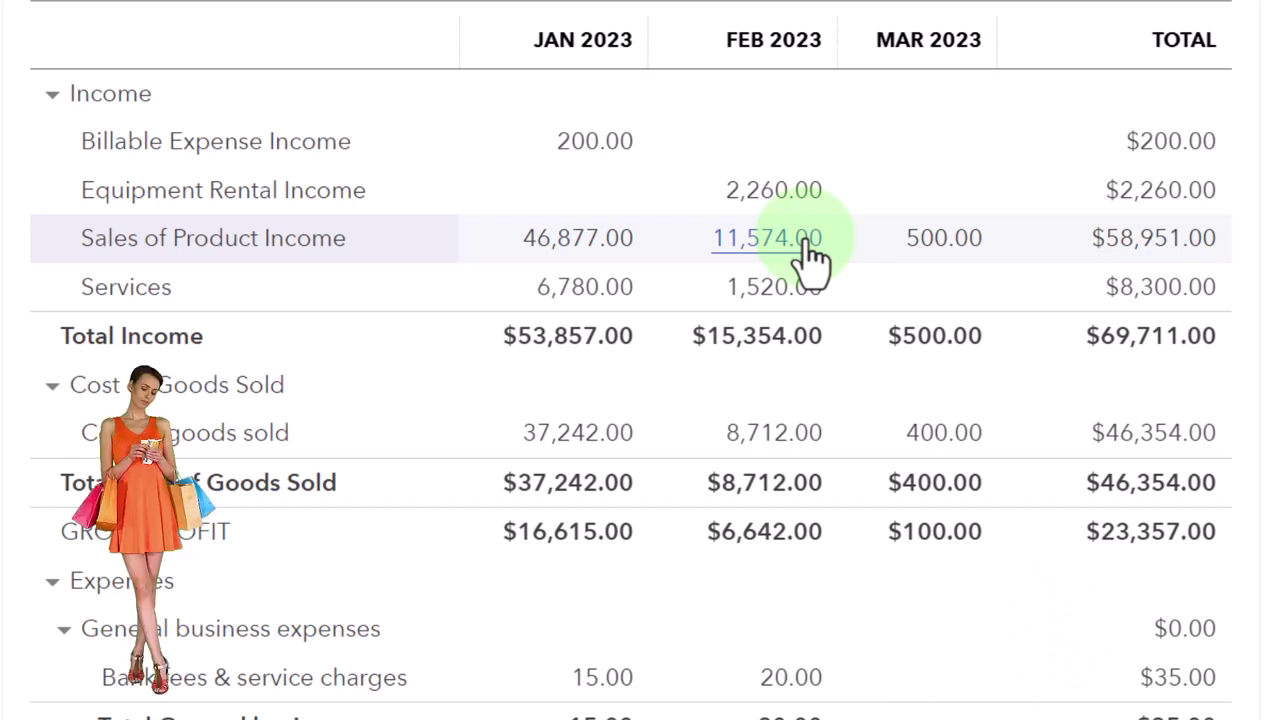
{"action": "left_click", "coordinate": [952, 252]}
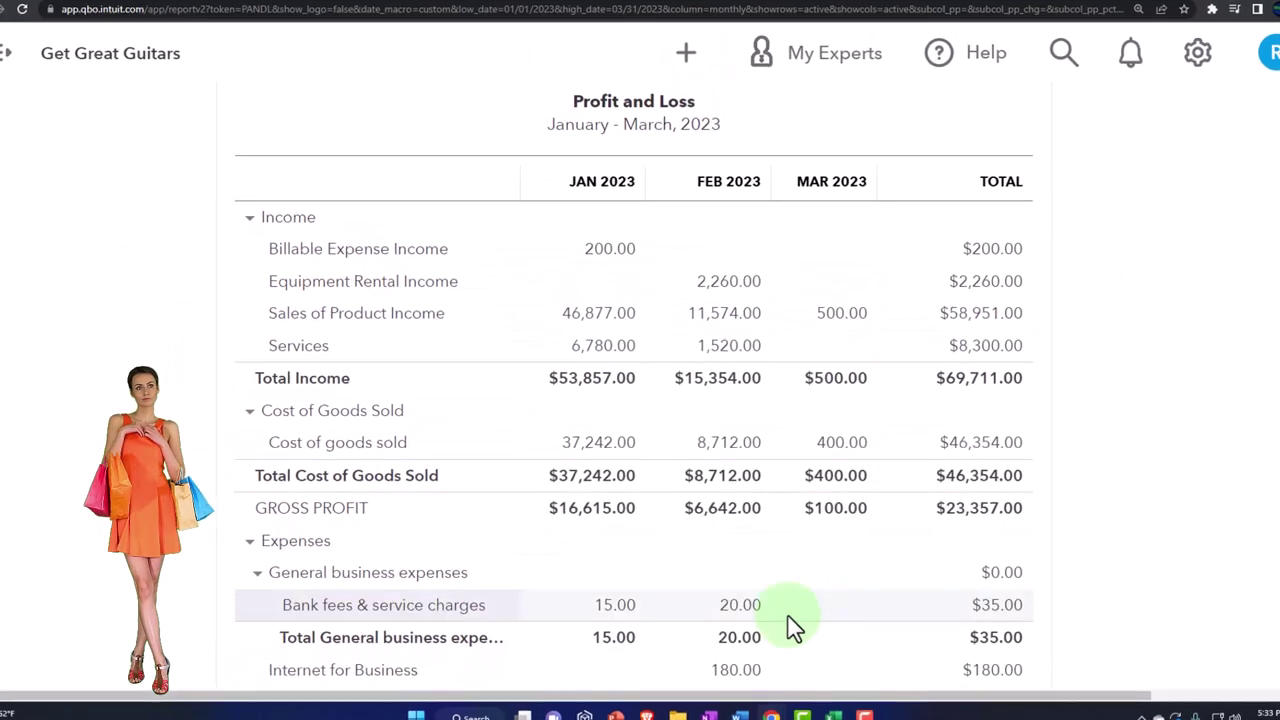
Step: Drill into March Sales of Product Income and examine the Anderson Guitars invoice dated 03/05/2023
{"action": "left_click", "coordinate": [647, 705]}
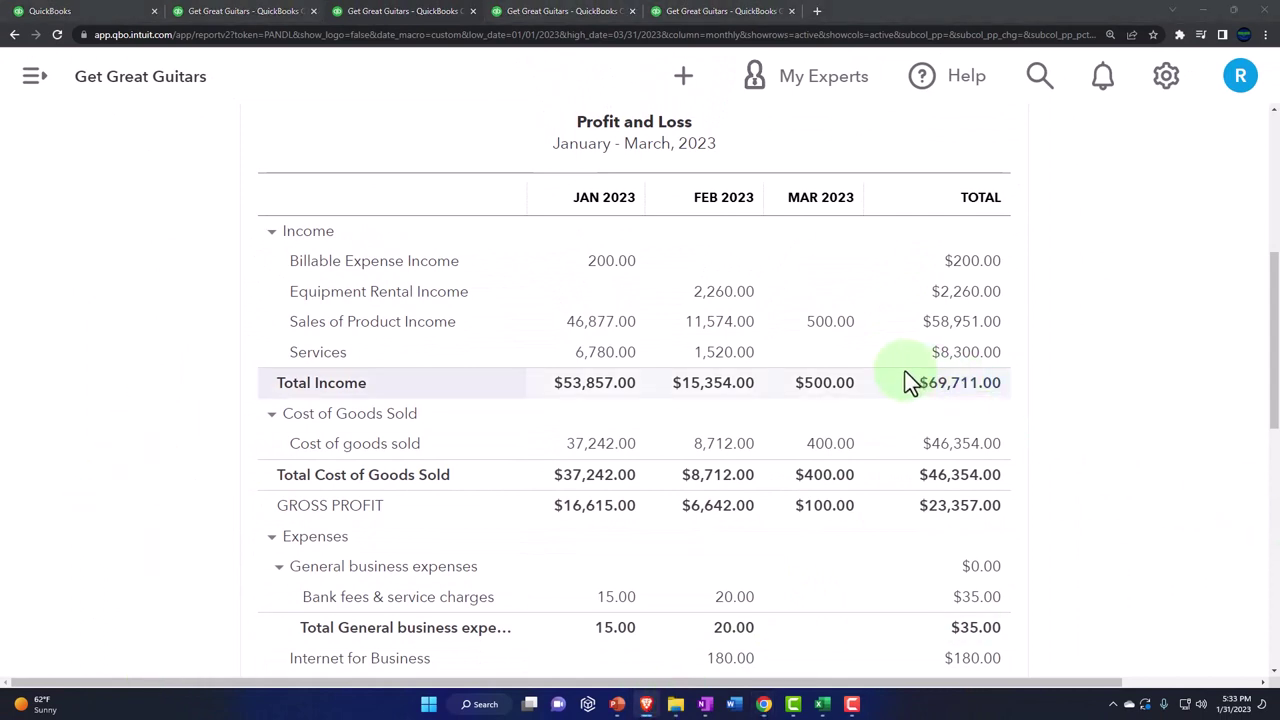
{"action": "left_click", "coordinate": [831, 322]}
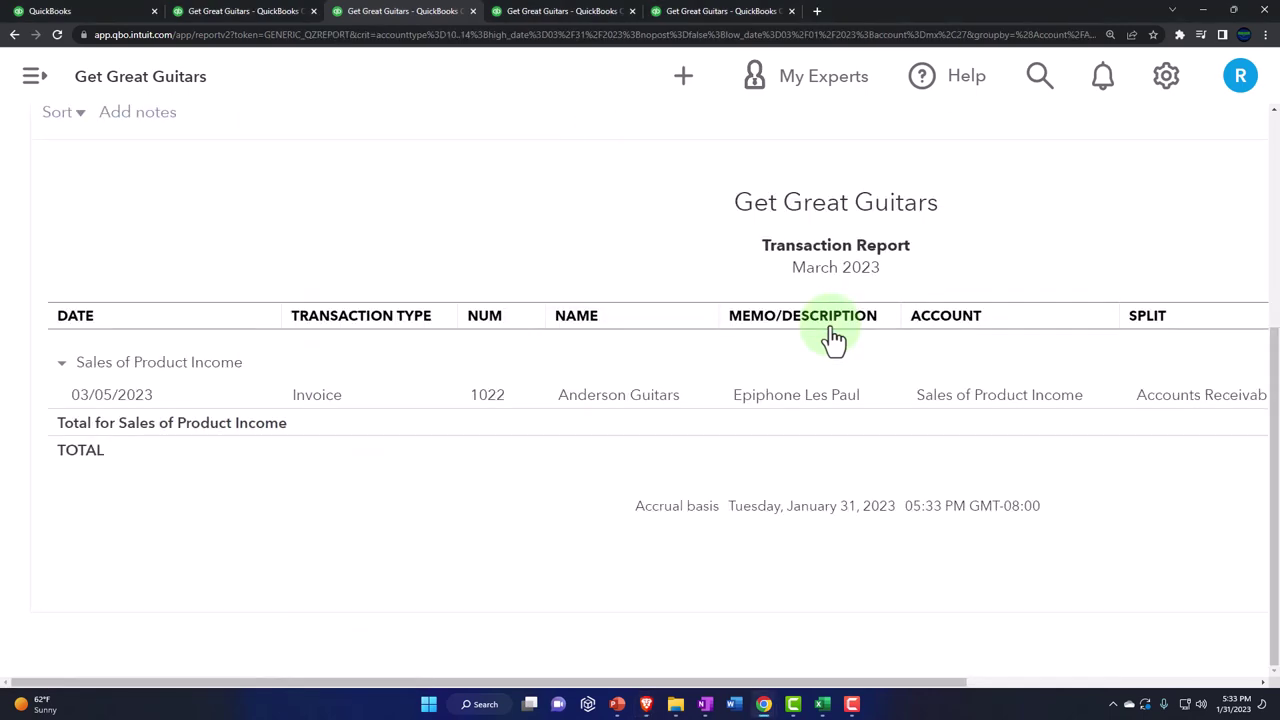
{"action": "left_click", "coordinate": [329, 464]}
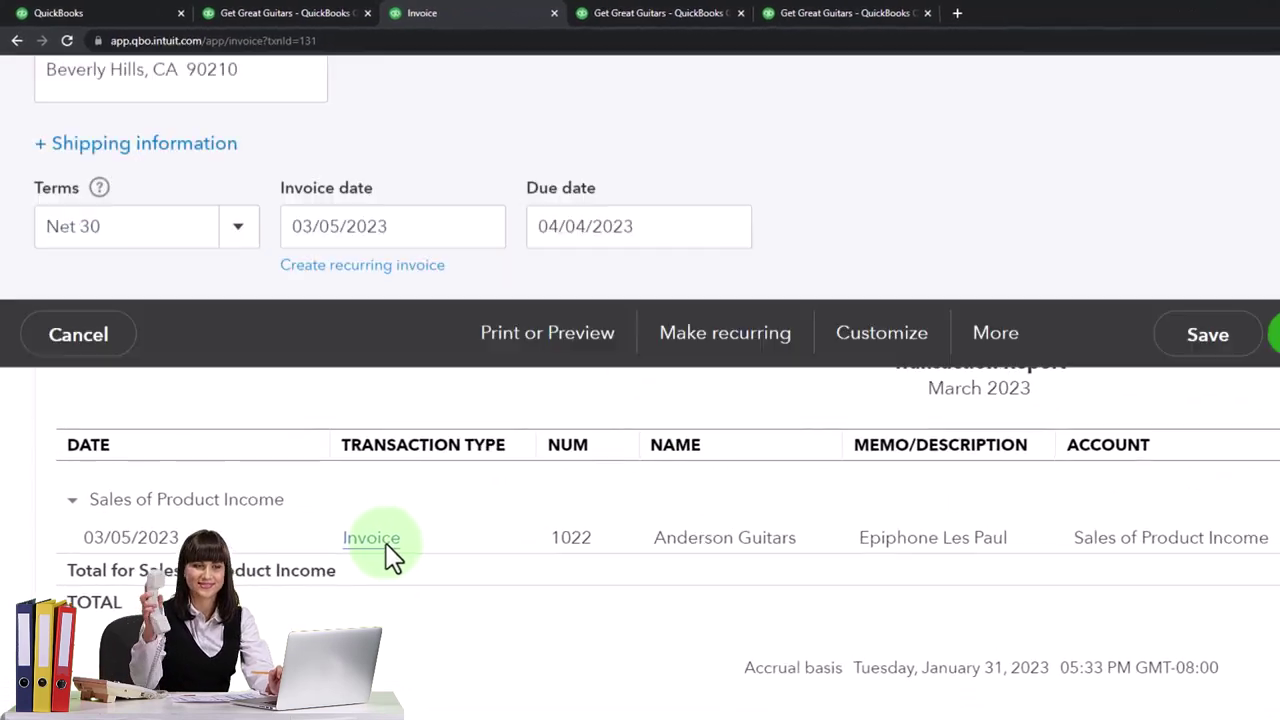
{"action": "scroll", "coordinate": [446, 505], "scroll_direction": "down", "scroll_amount": 1}
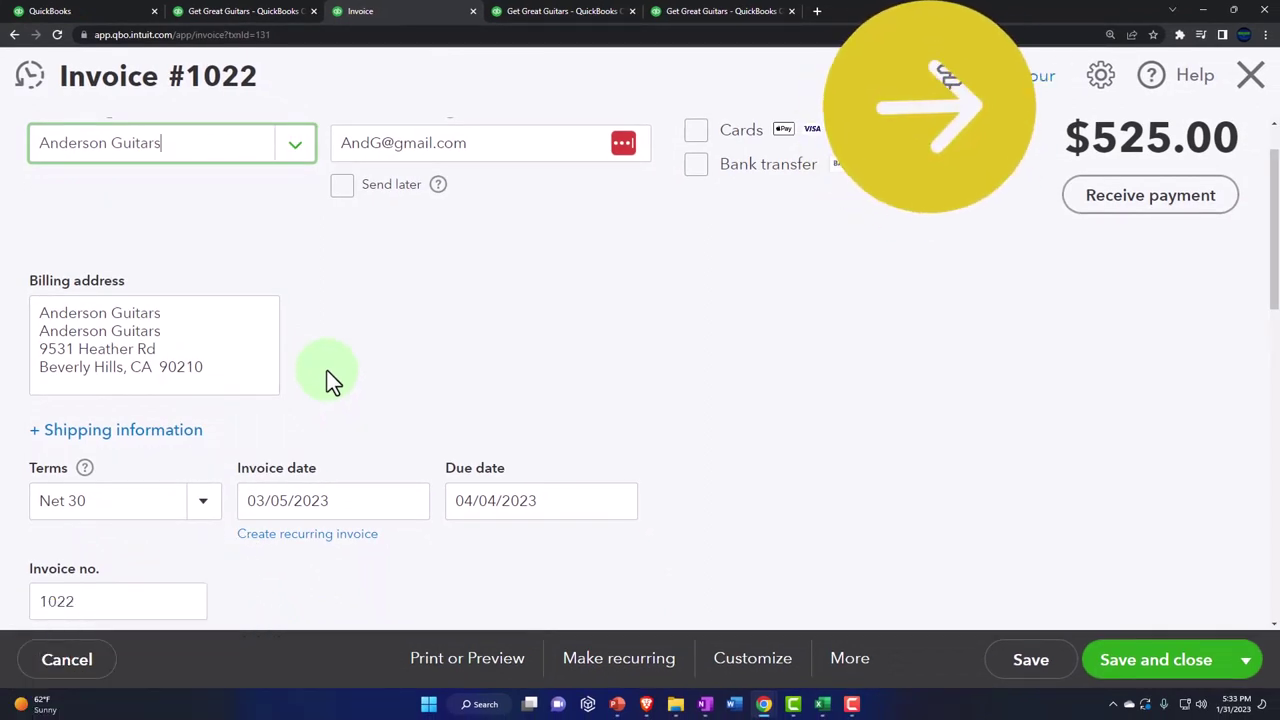
{"action": "left_click", "coordinate": [1250, 82]}
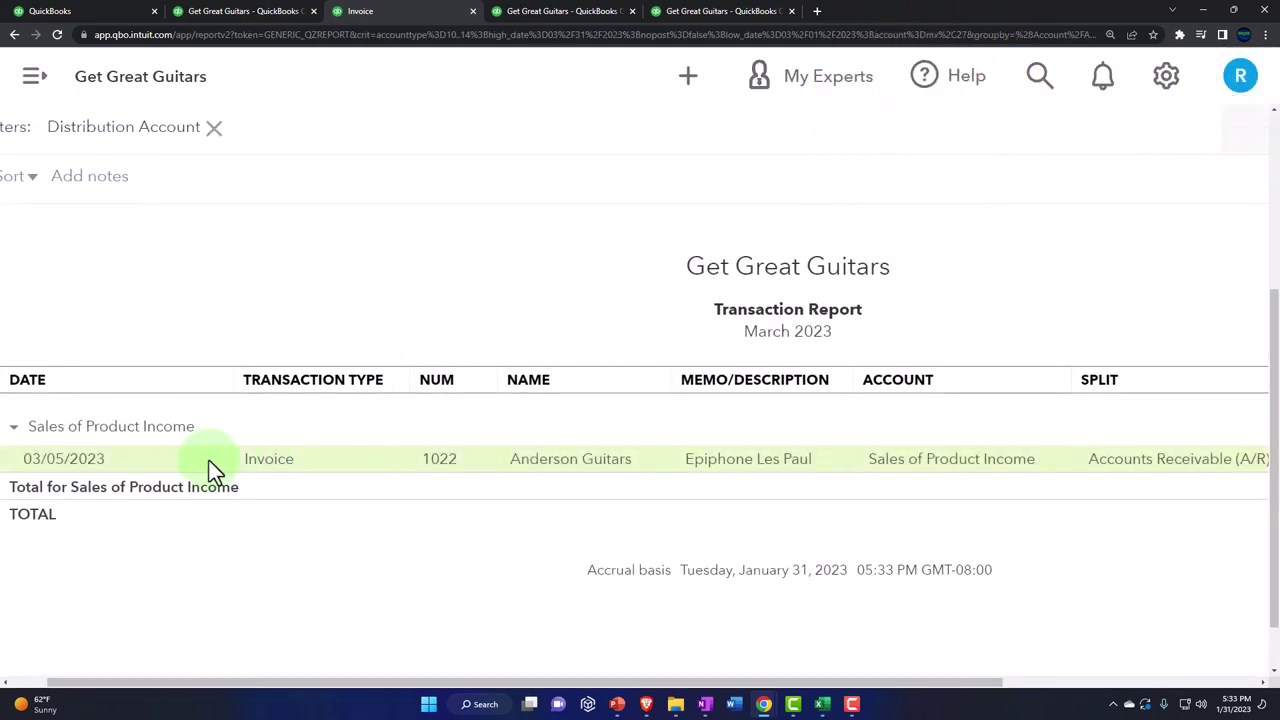
Step: Return to the Profit and Loss report and open the adjusting journal entry behind February Sales of Product Income
{"action": "scroll", "coordinate": [116, 497], "scroll_direction": "up", "scroll_amount": 3}
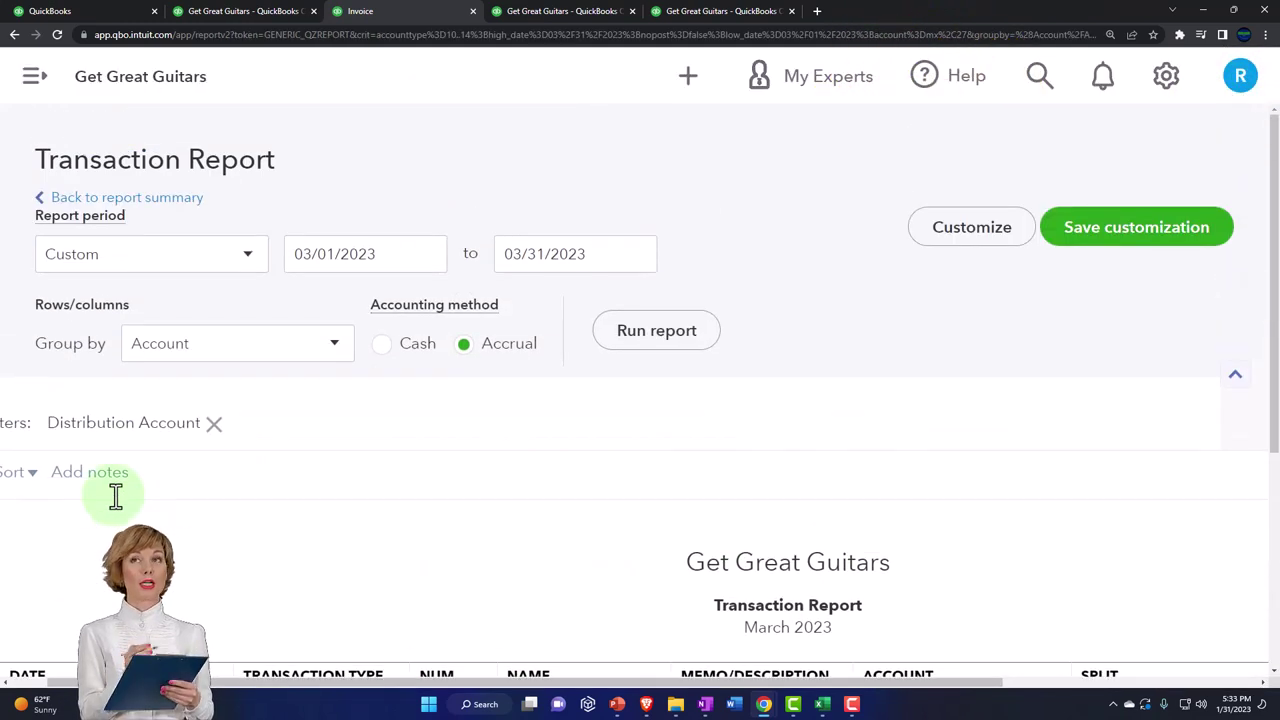
{"action": "left_click", "coordinate": [160, 205]}
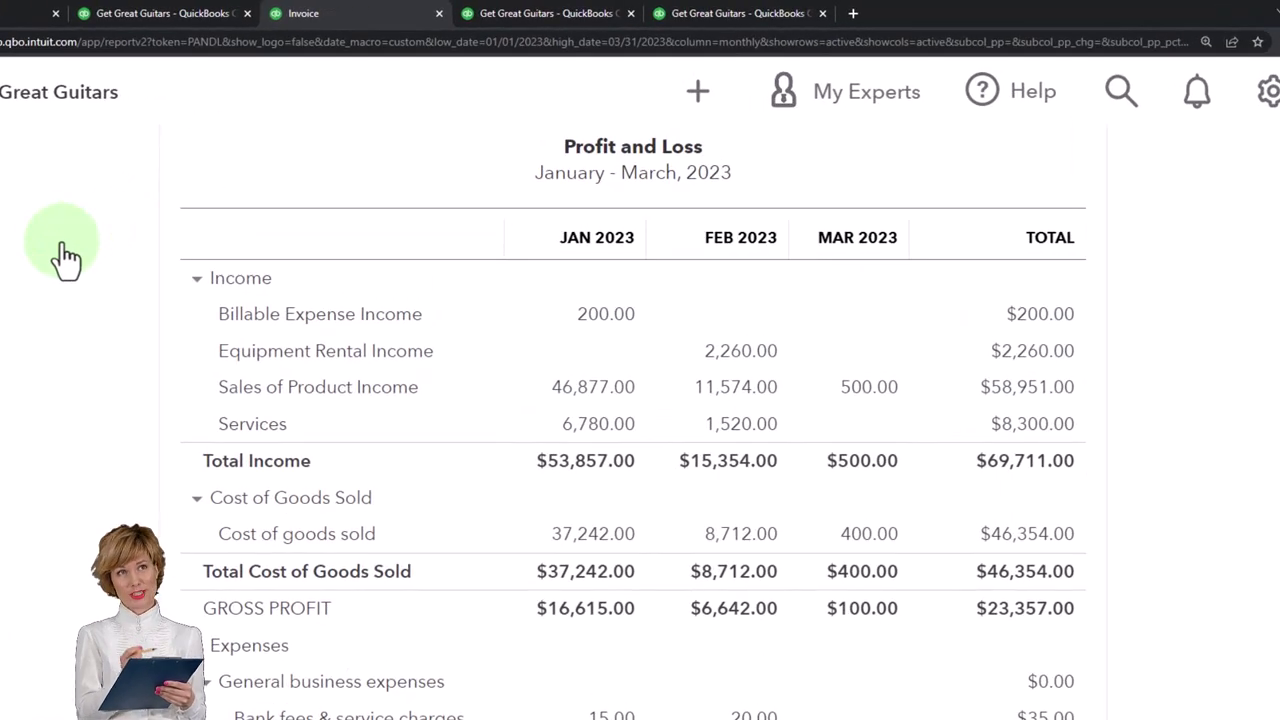
{"action": "left_click", "coordinate": [736, 390]}
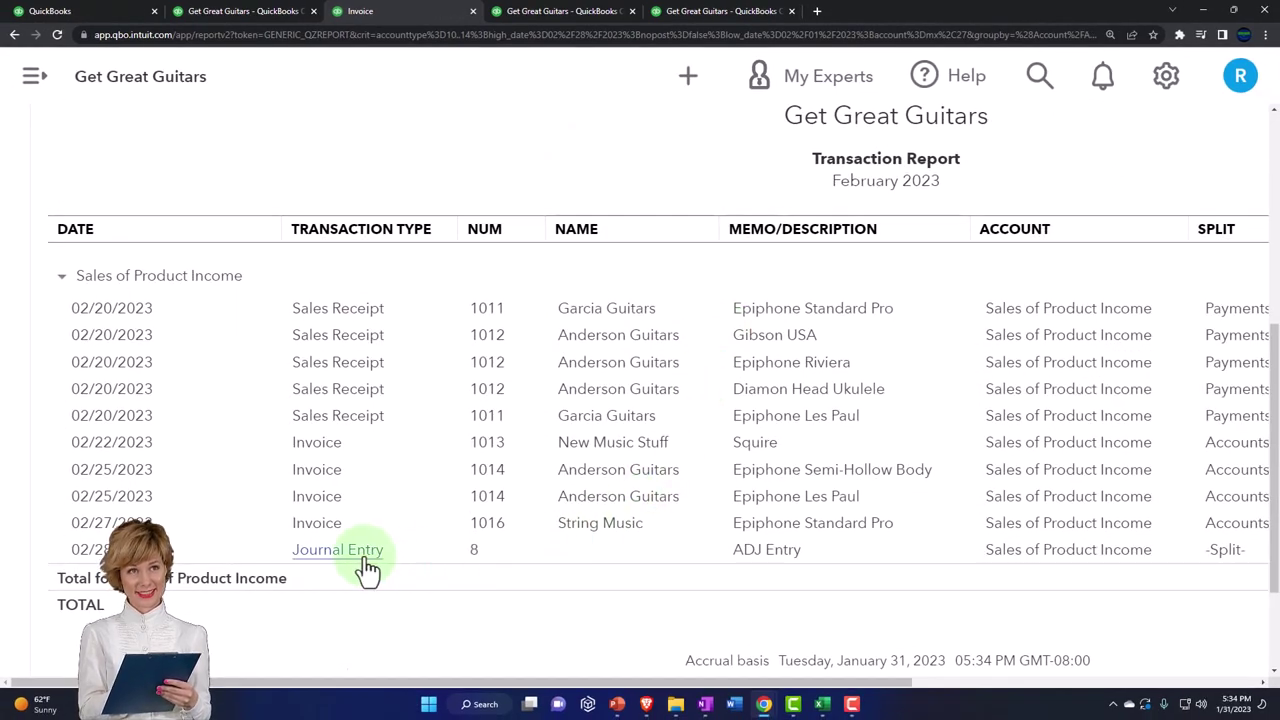
{"action": "left_click", "coordinate": [366, 563]}
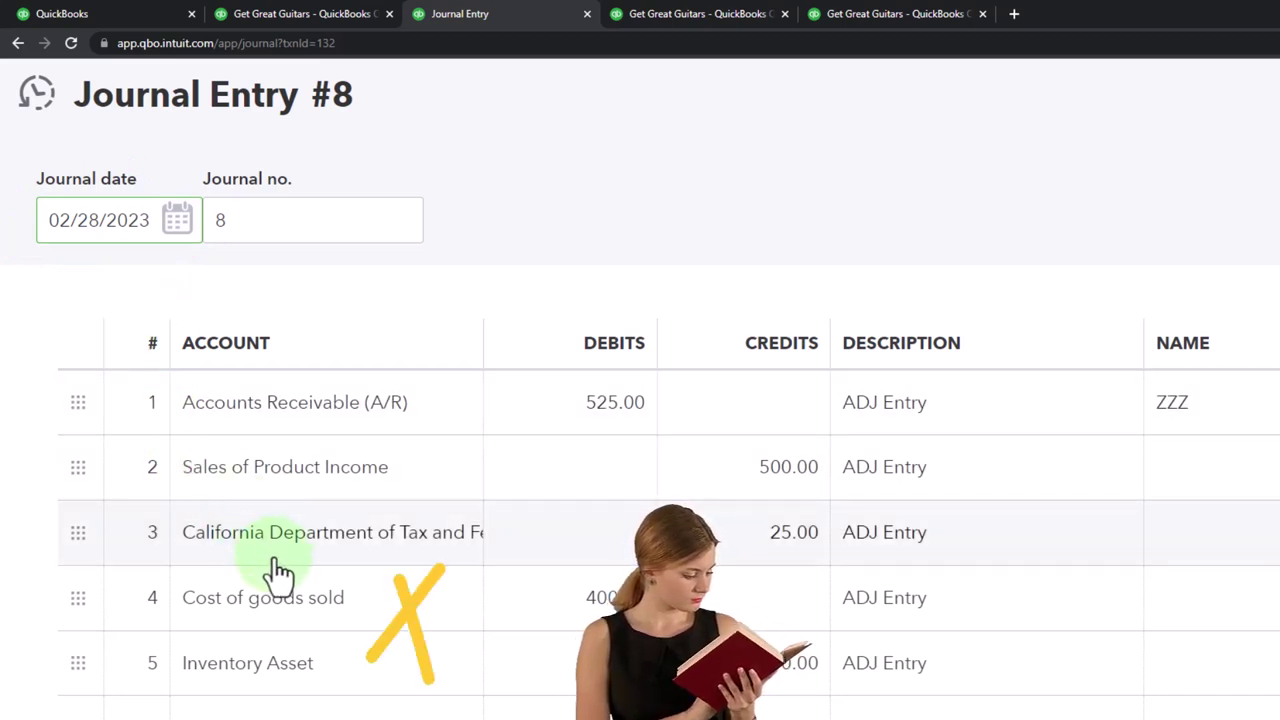
Step: Capture the journal entry lines as a screenshot and paste it into the Excel worksheet at cell A9, below the existing entry
{"action": "key", "text": "super+shift+s"}
{"action": "left_click_drag", "start_coordinate": [19, 278], "coordinate": [1279, 719]}
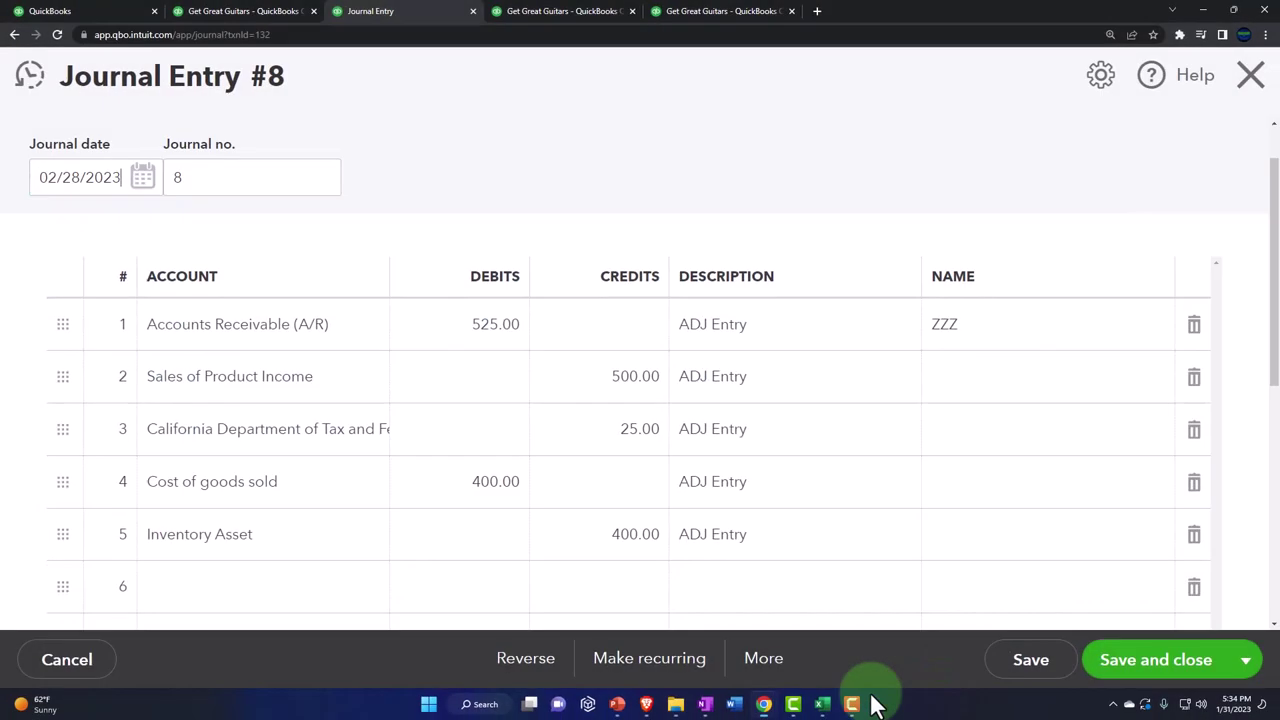
{"action": "left_click", "coordinate": [824, 704]}
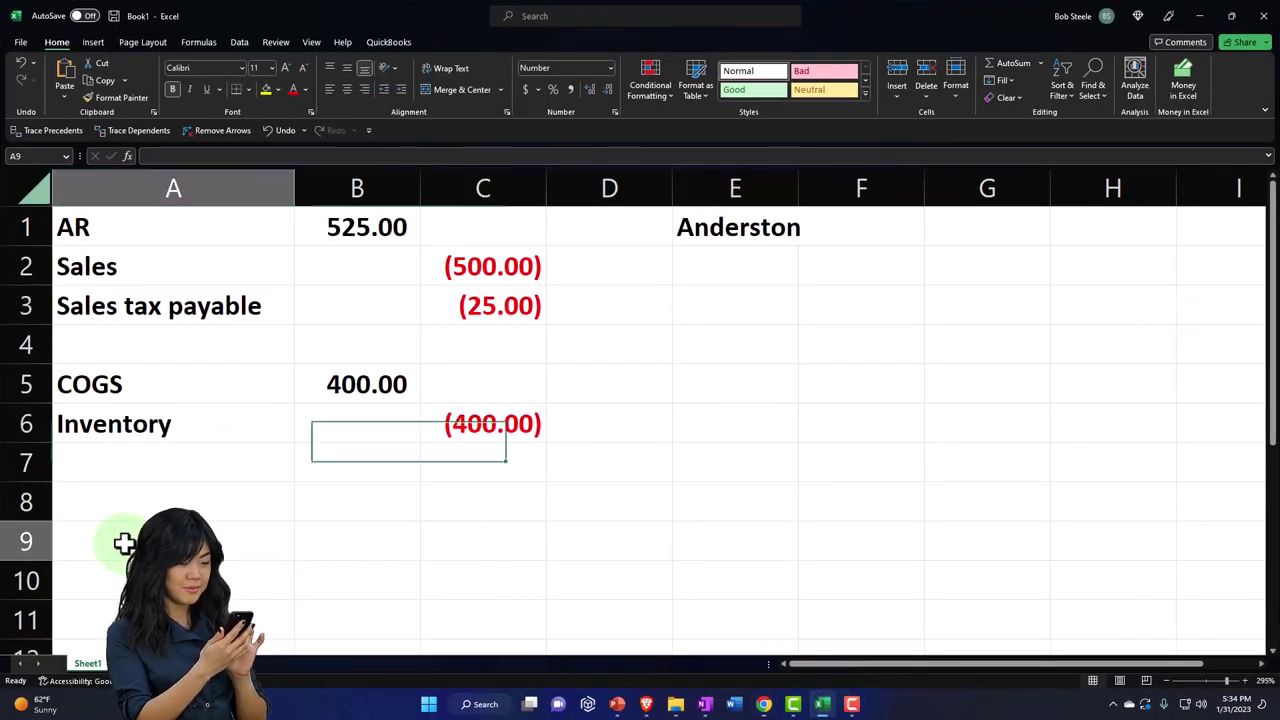
{"action": "key", "text": "ctrl+v"}
{"action": "scroll", "coordinate": [290, 500], "scroll_direction": "down", "scroll_amount": 3}
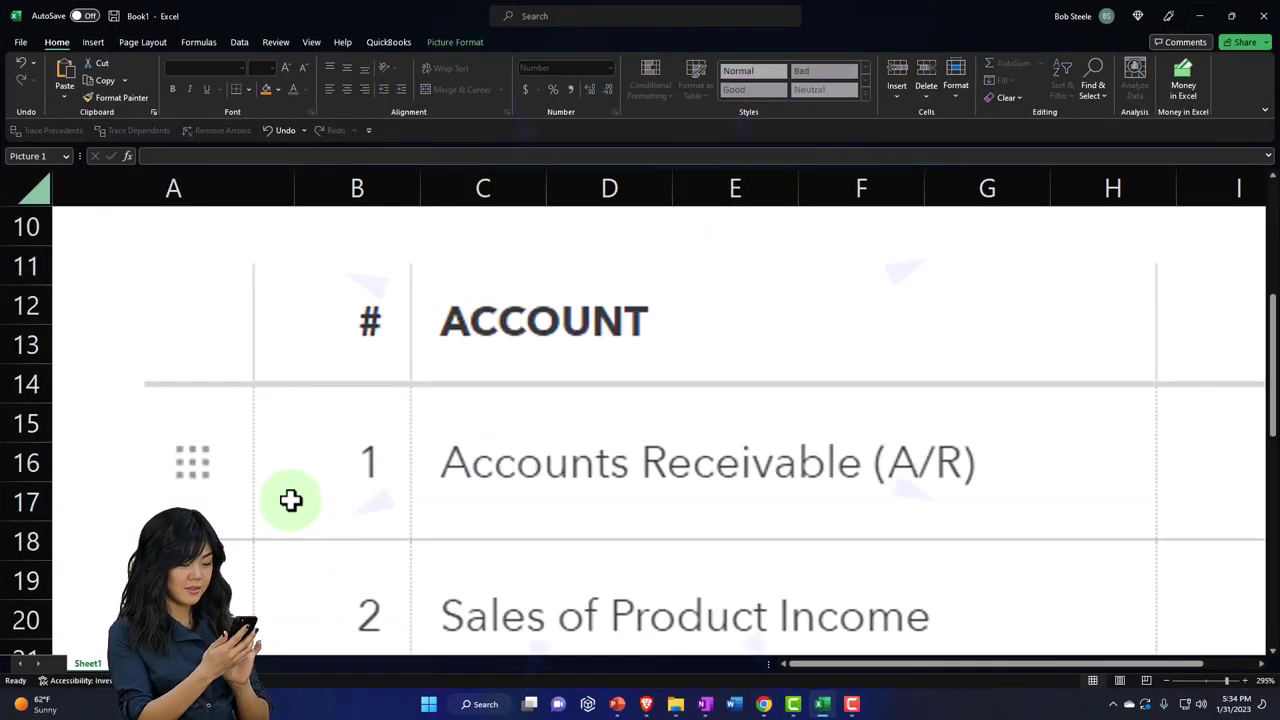
{"action": "scroll", "coordinate": [290, 500], "scroll_direction": "down", "scroll_amount": 7}
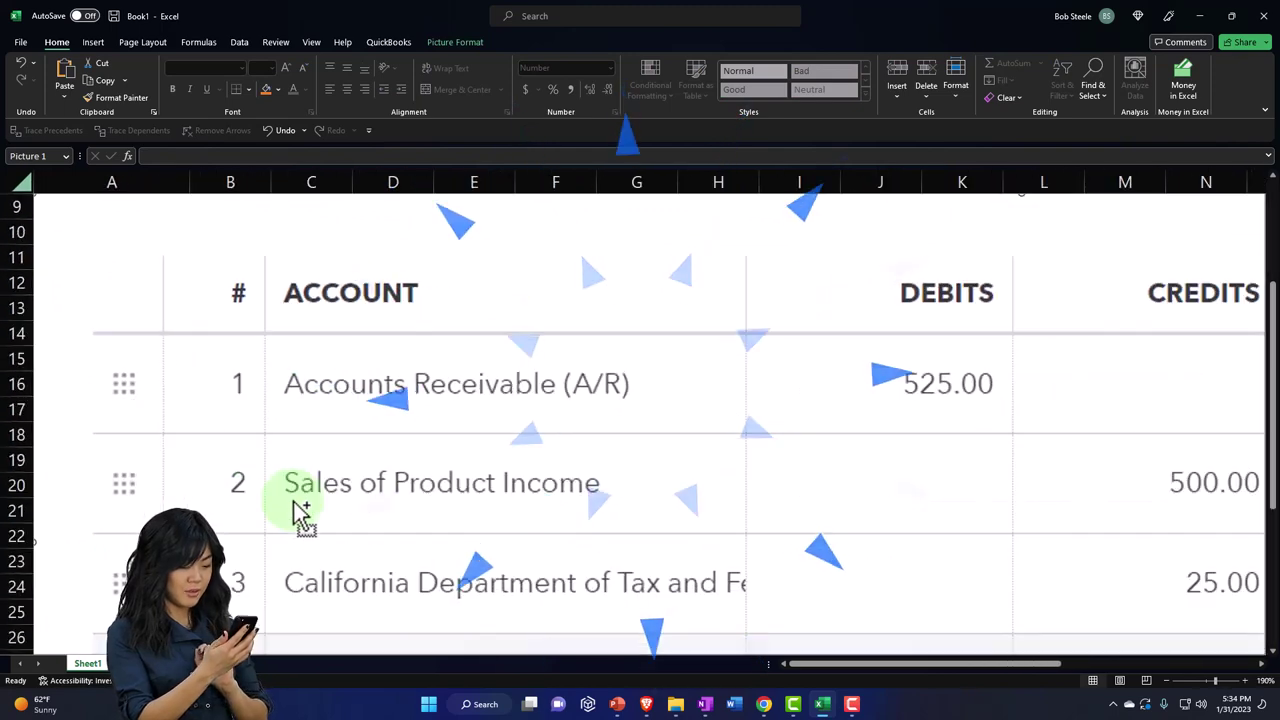
{"action": "scroll", "coordinate": [300, 510], "scroll_direction": "down", "scroll_amount": 1}
{"action": "scroll", "coordinate": [305, 510], "scroll_direction": "up", "scroll_amount": 3}
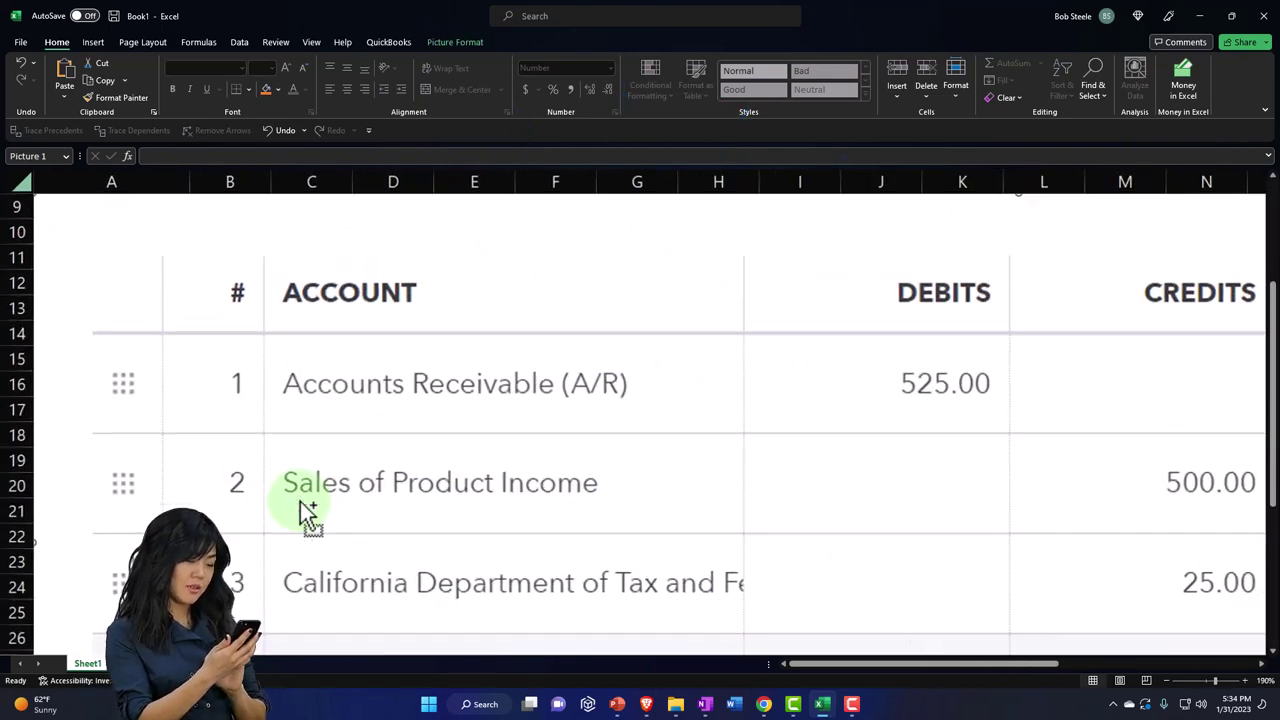
{"action": "scroll", "coordinate": [303, 510], "scroll_direction": "up", "scroll_amount": 3}
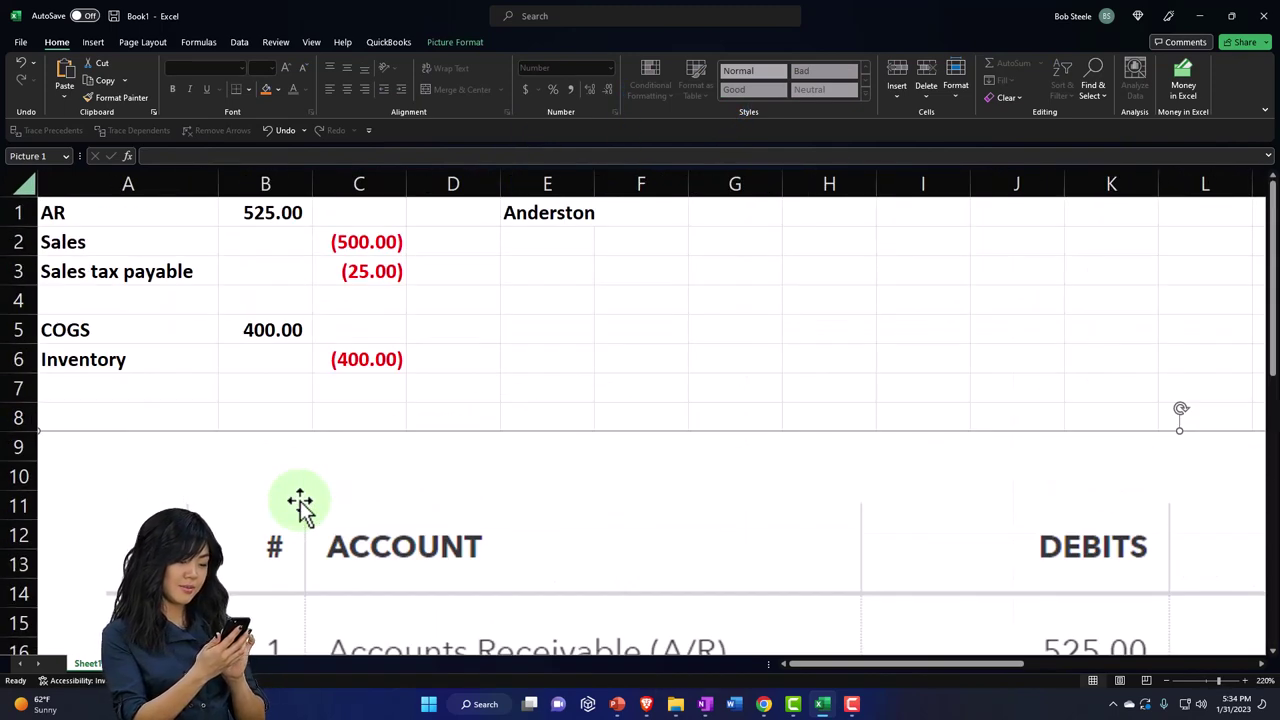
Step: Clear the customer name from cell E1 and narrow column D to a thin spacer column
{"action": "left_click", "coordinate": [561, 214]}
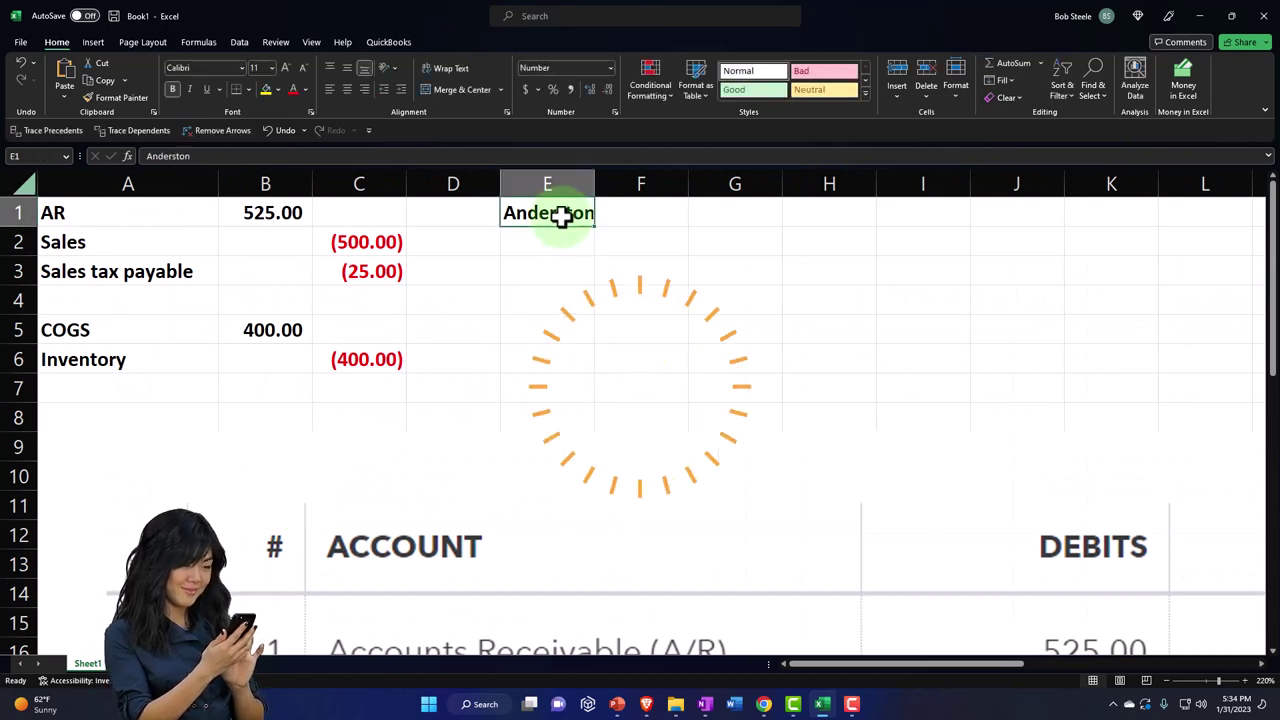
{"action": "key", "text": "Delete"}
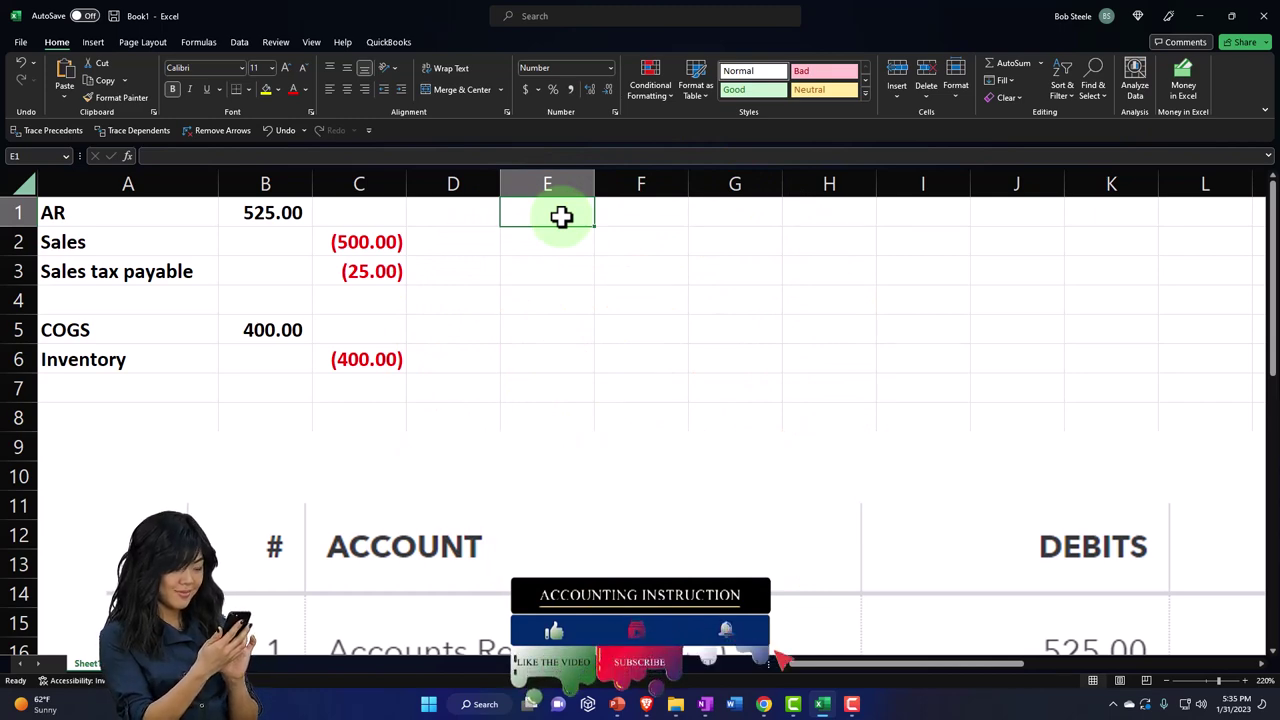
{"action": "scroll", "coordinate": [580, 325], "scroll_direction": "up", "scroll_amount": 2}
{"action": "scroll", "coordinate": [567, 345], "scroll_direction": "up", "scroll_amount": 1}
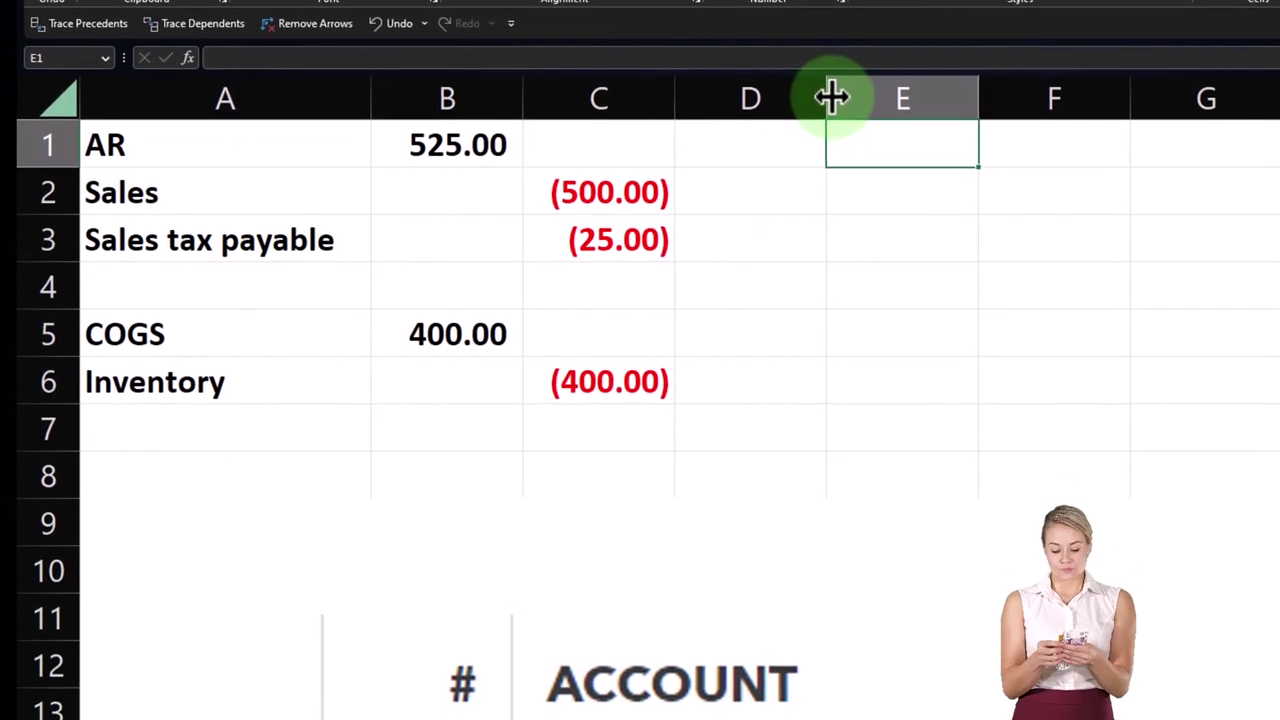
{"action": "left_click_drag", "start_coordinate": [810, 250], "coordinate": [786, 252]}
{"action": "left_click_drag", "start_coordinate": [810, 33], "coordinate": [737, 33]}
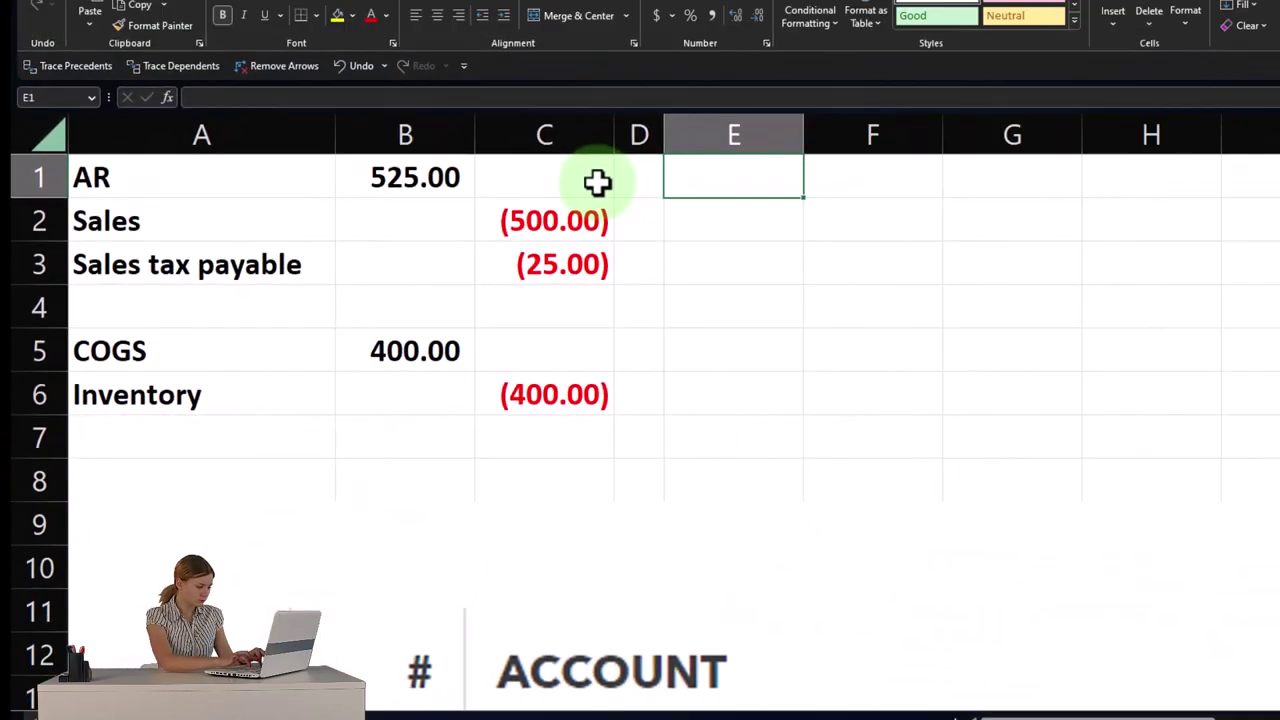
Step: Start the reversing entry by linking E1 to the AR label in A1 and entering -B1 in G1
{"action": "left_click_drag", "start_coordinate": [177, 226], "coordinate": [416, 390]}
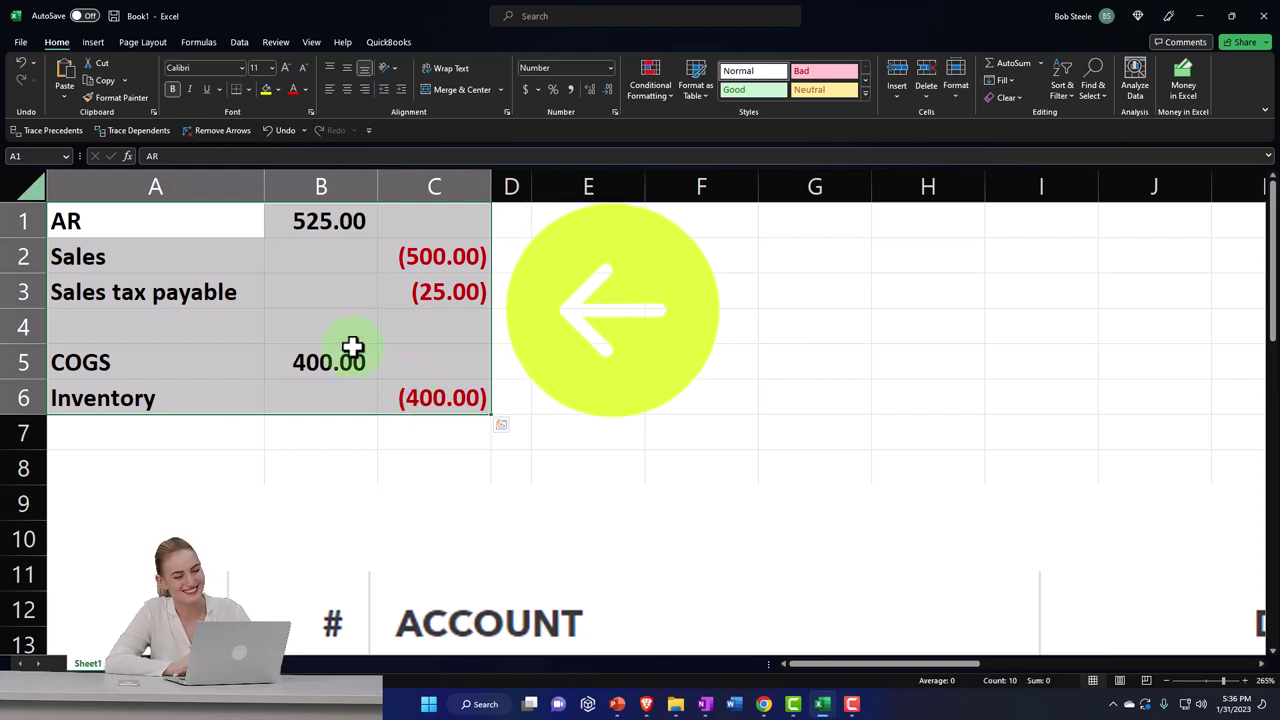
{"action": "left_click", "coordinate": [589, 218]}
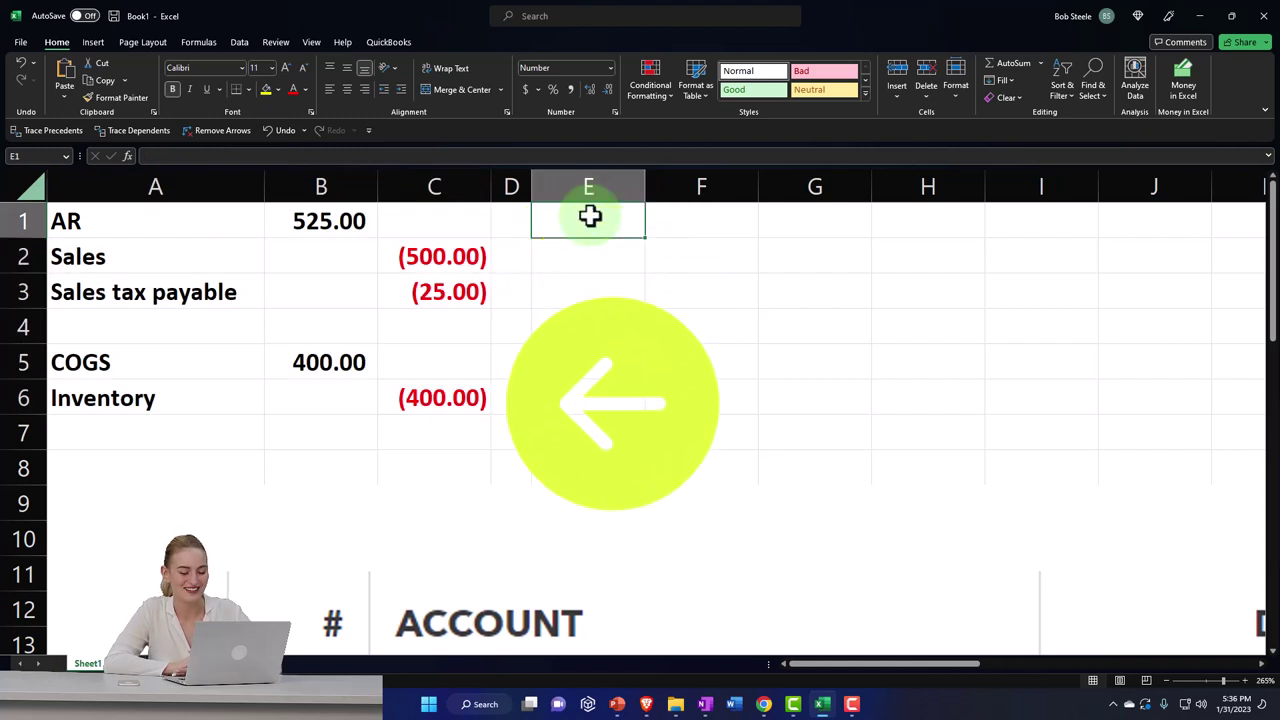
{"action": "type", "text": "="}
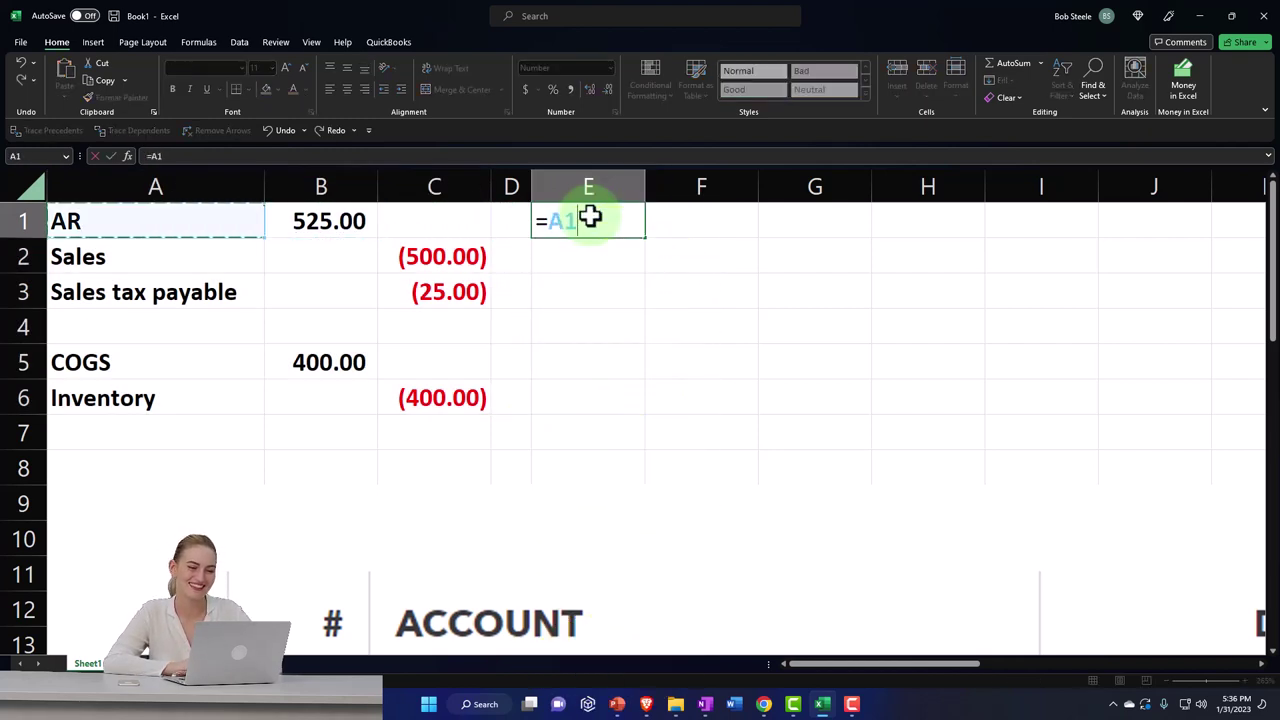
{"action": "key", "text": "Tab"}
{"action": "key", "text": "Tab"}
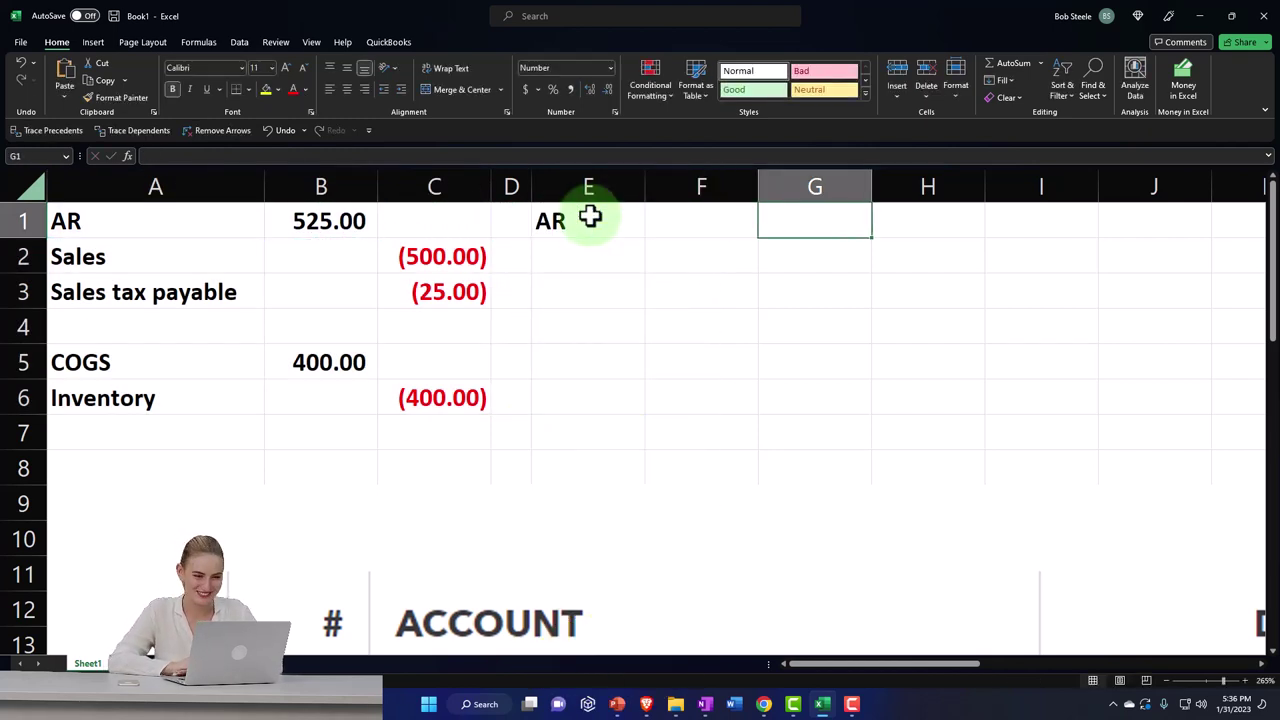
{"action": "type", "text": "-B1"}
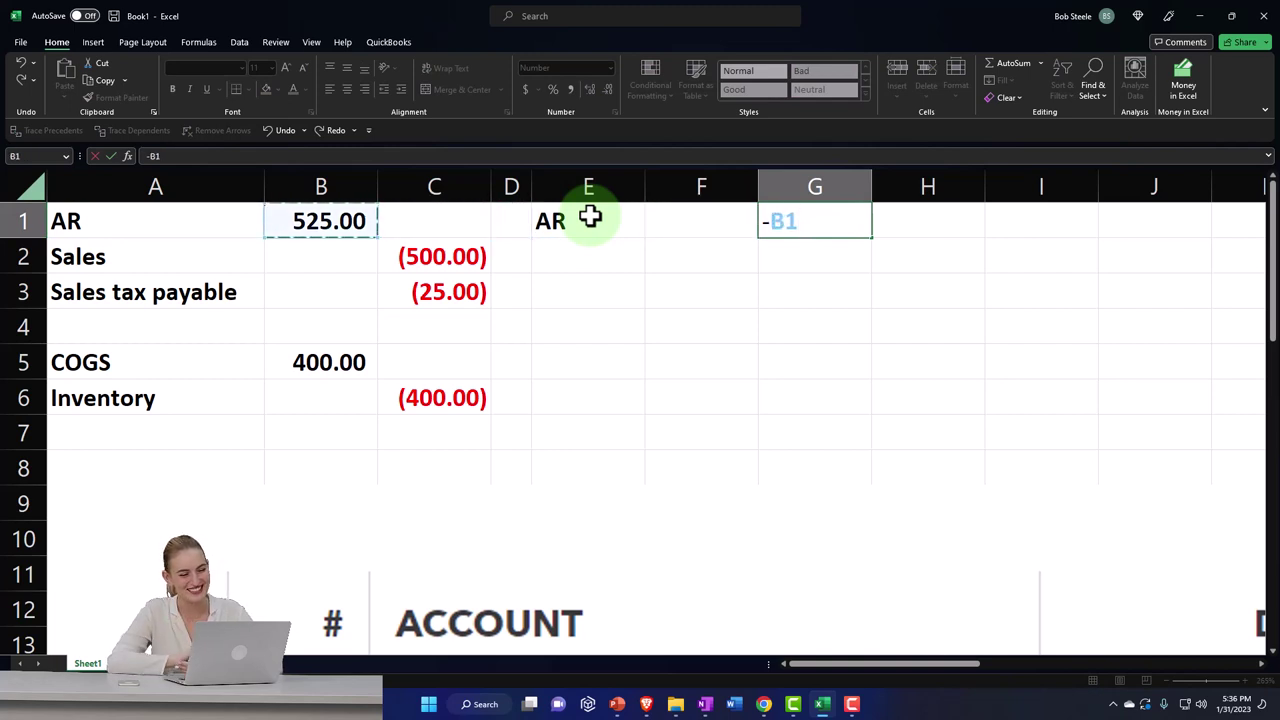
{"action": "key", "text": "Return"}
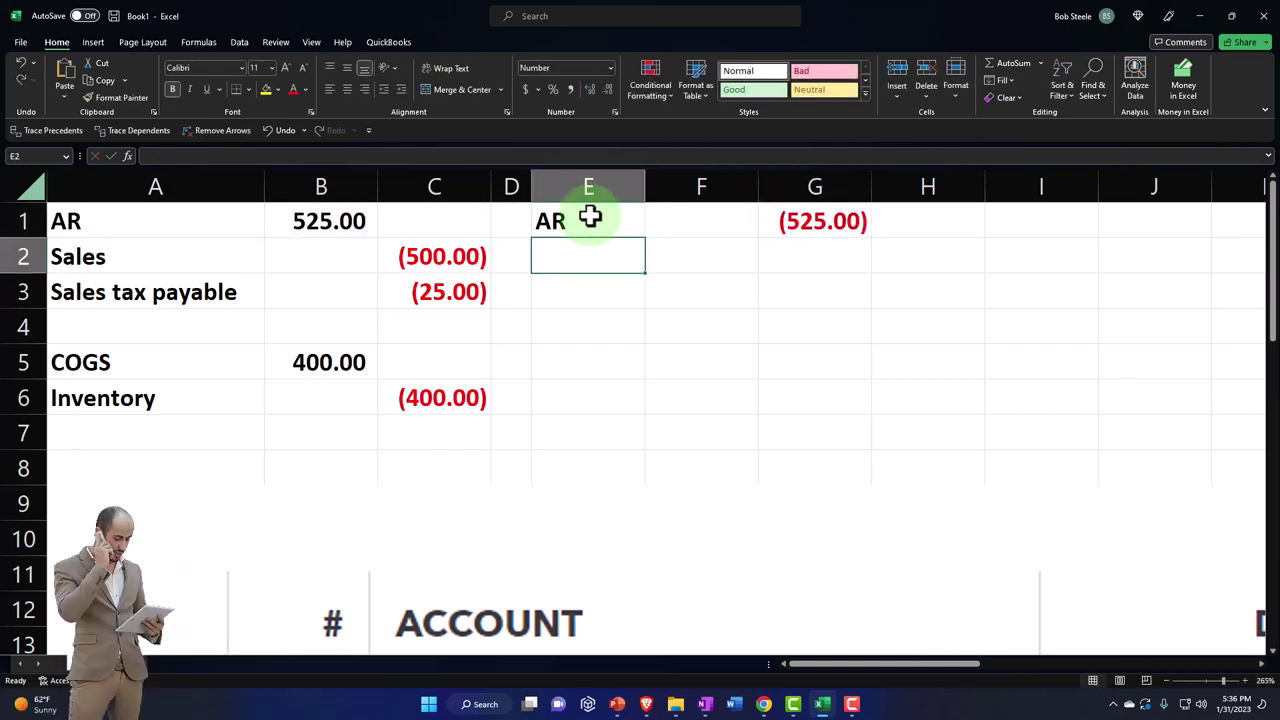
Step: Add the Sales reversal line by linking E2 to A2 and entering the negated C2 amount in F2
{"action": "type", "text": "="}
{"action": "key", "text": "Left"}
{"action": "key", "text": "Left"}
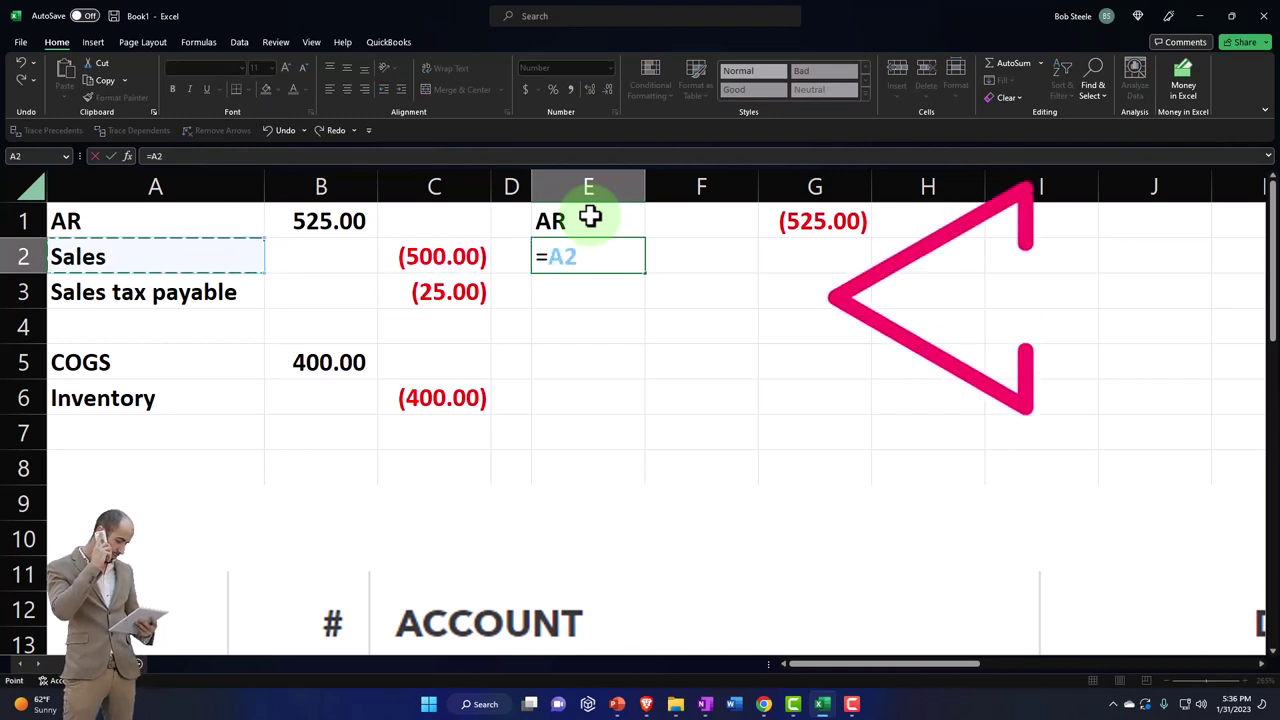
{"action": "key", "text": "Tab"}
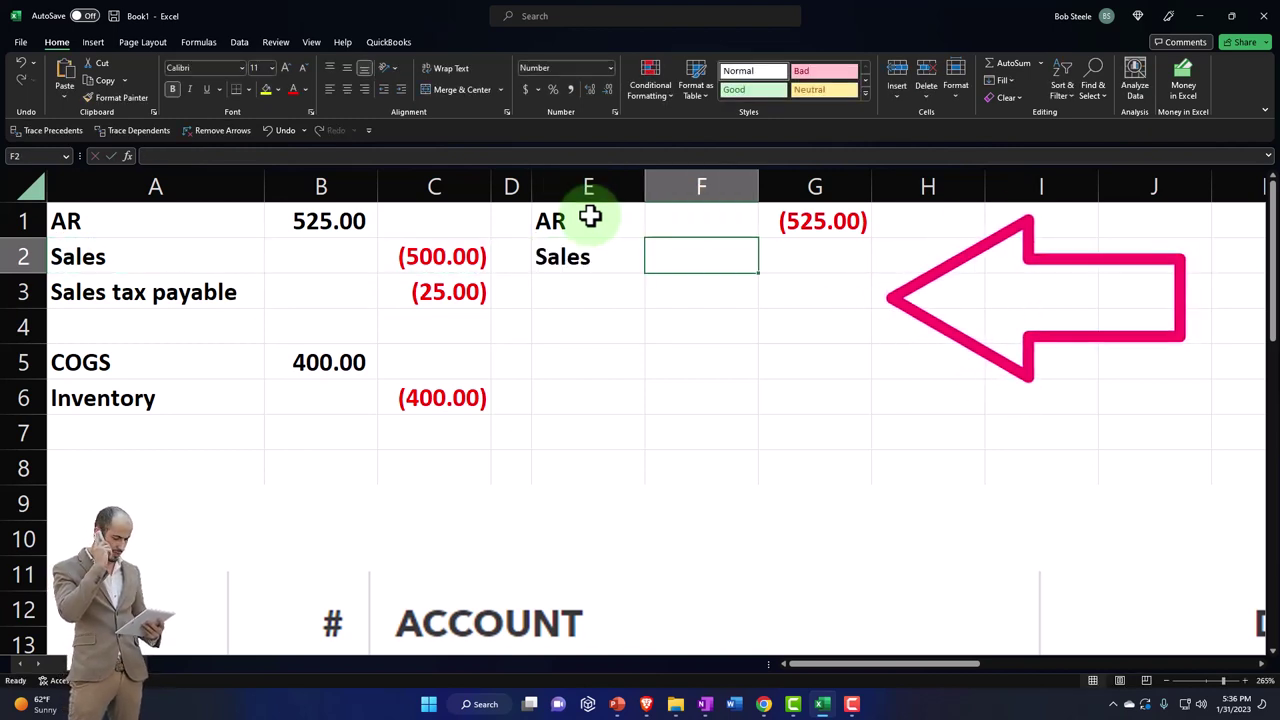
{"action": "type", "text": "-"}
{"action": "key", "text": "Left"}
{"action": "key", "text": "Left"}
{"action": "key", "text": "Left"}
{"action": "key", "text": "Return"}
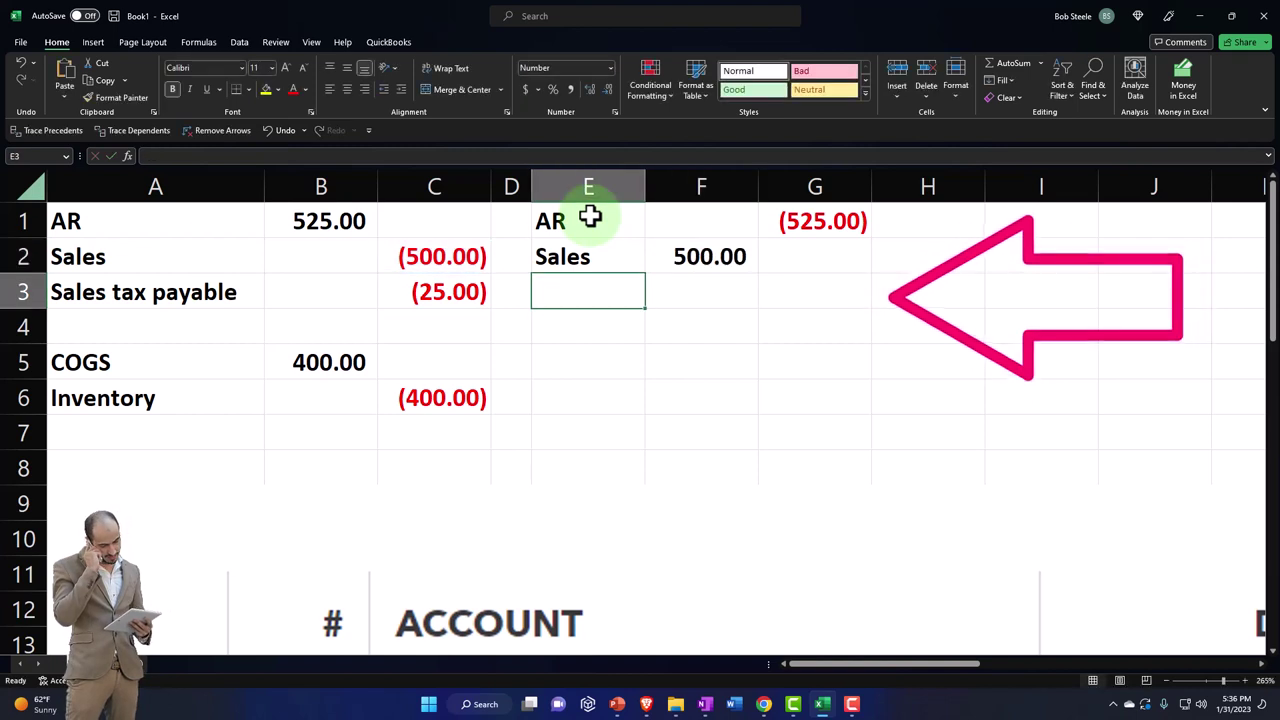
Step: Link E3 to the Sales tax payable label in A3 and widen column E to fit the text
{"action": "type", "text": "="}
{"action": "key", "text": "Left"}
{"action": "key", "text": "Left"}
{"action": "key", "text": "Left"}
{"action": "key", "text": "Left"}
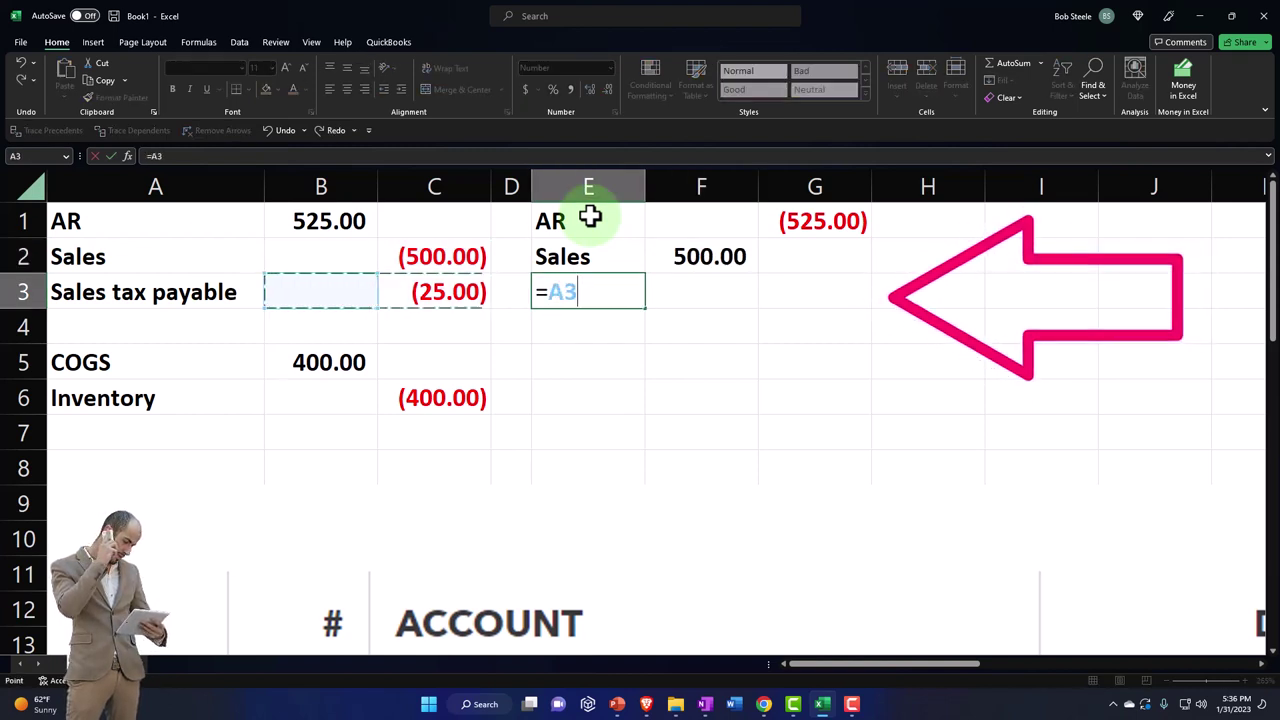
{"action": "key", "text": "Tab"}
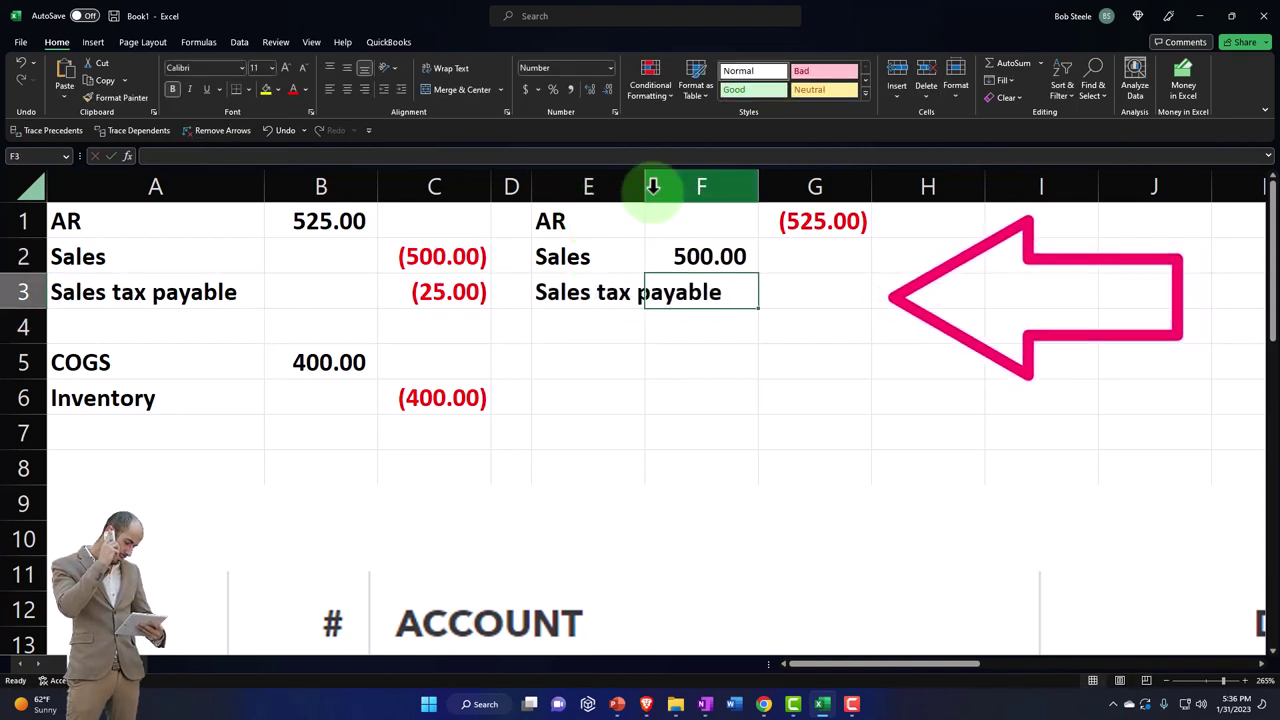
{"action": "left_click_drag", "start_coordinate": [646, 184], "coordinate": [762, 183]}
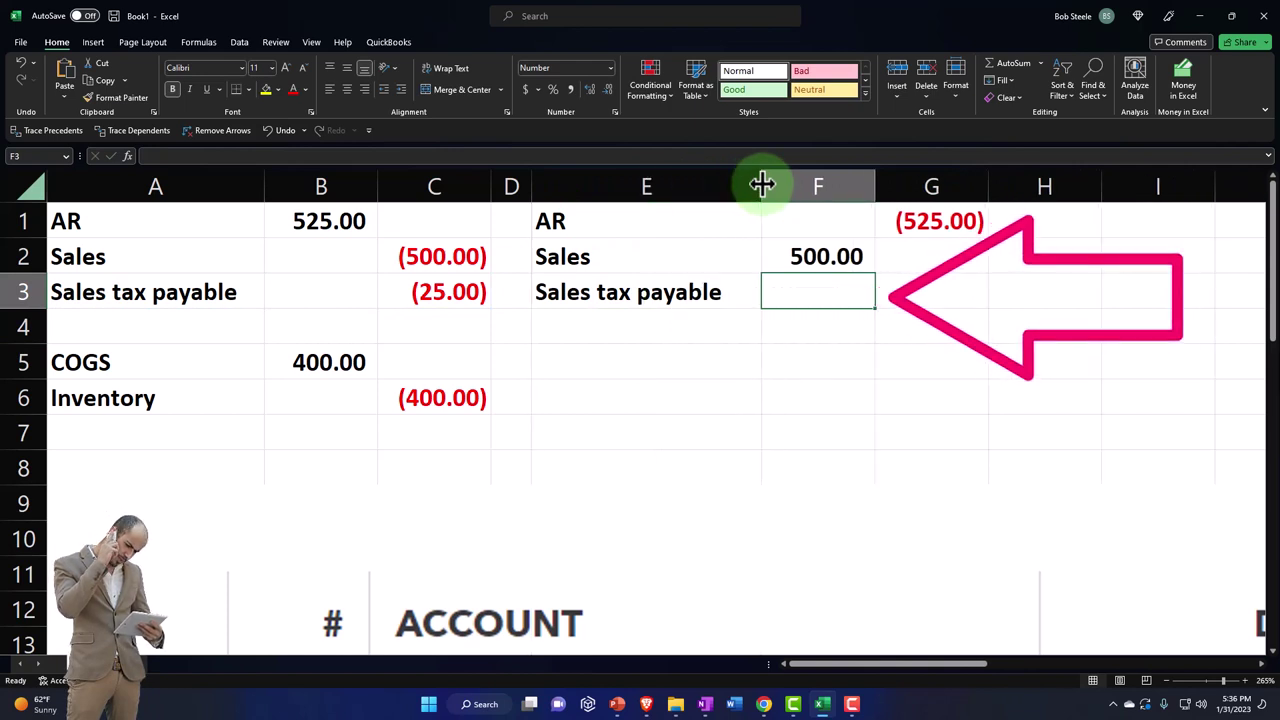
Step: Enter a formula in F3 that reverses the sales tax payable amount in C3
{"action": "type", "text": "-"}
{"action": "key", "text": "Down"}
{"action": "key", "text": "Left"}
{"action": "key", "text": "Left"}
{"action": "key", "text": "Left"}
{"action": "key", "text": "Up"}
{"action": "key", "text": "Return"}
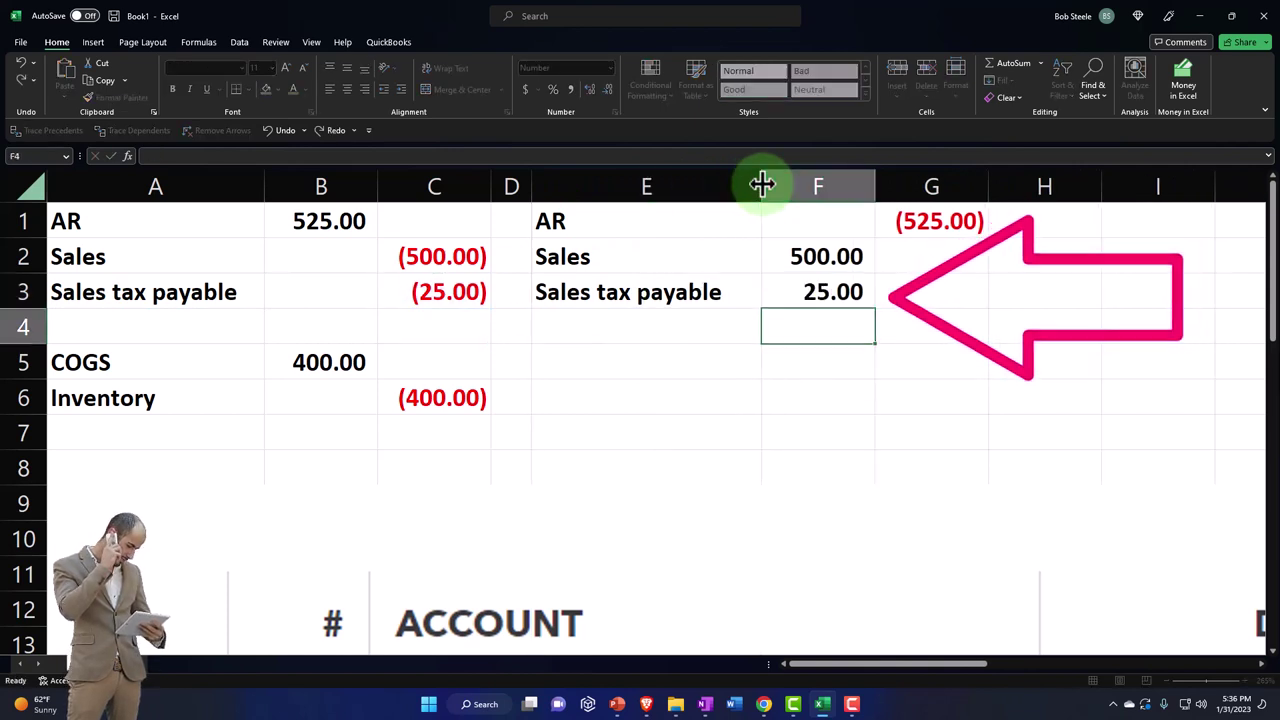
Step: Add the COGS reversal line by linking E5 to A5 and entering -B5 in F5
{"action": "key", "text": "Down"}
{"action": "key", "text": "Left"}
{"action": "type", "text": "+"}
{"action": "key", "text": "Left"}
{"action": "key", "text": "Left"}
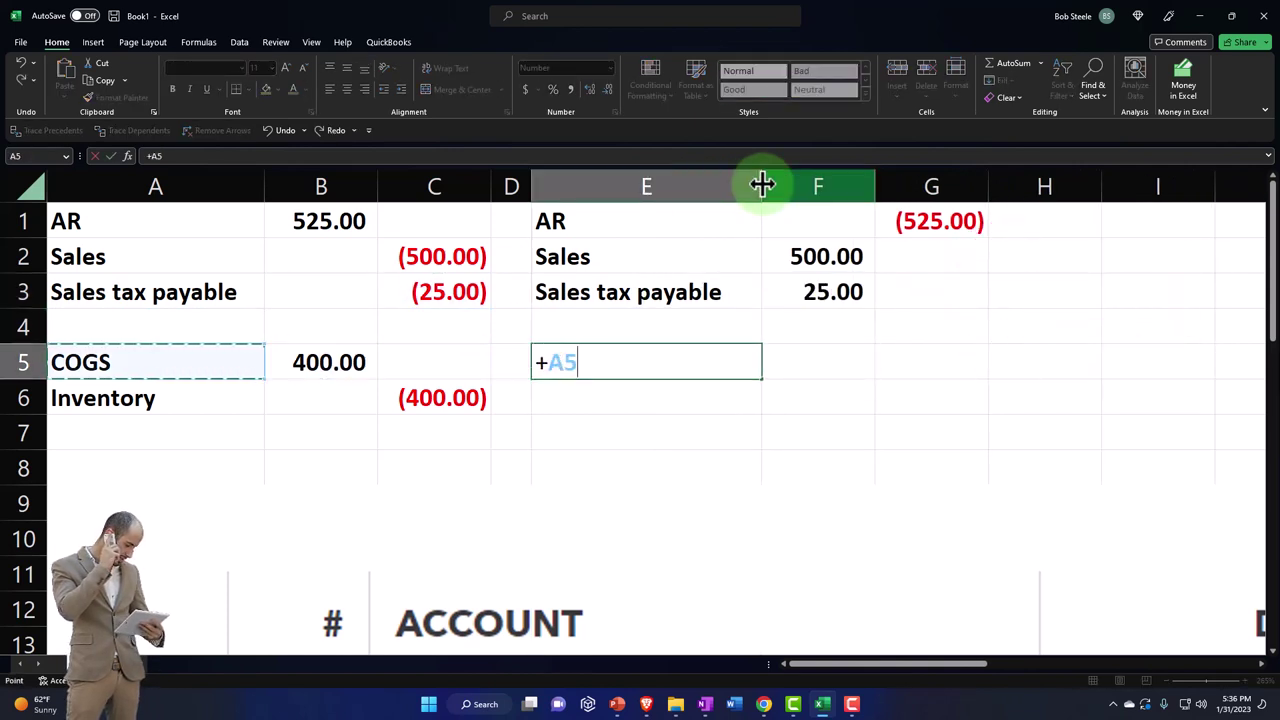
{"action": "key", "text": "Tab"}
{"action": "type", "text": "-"}
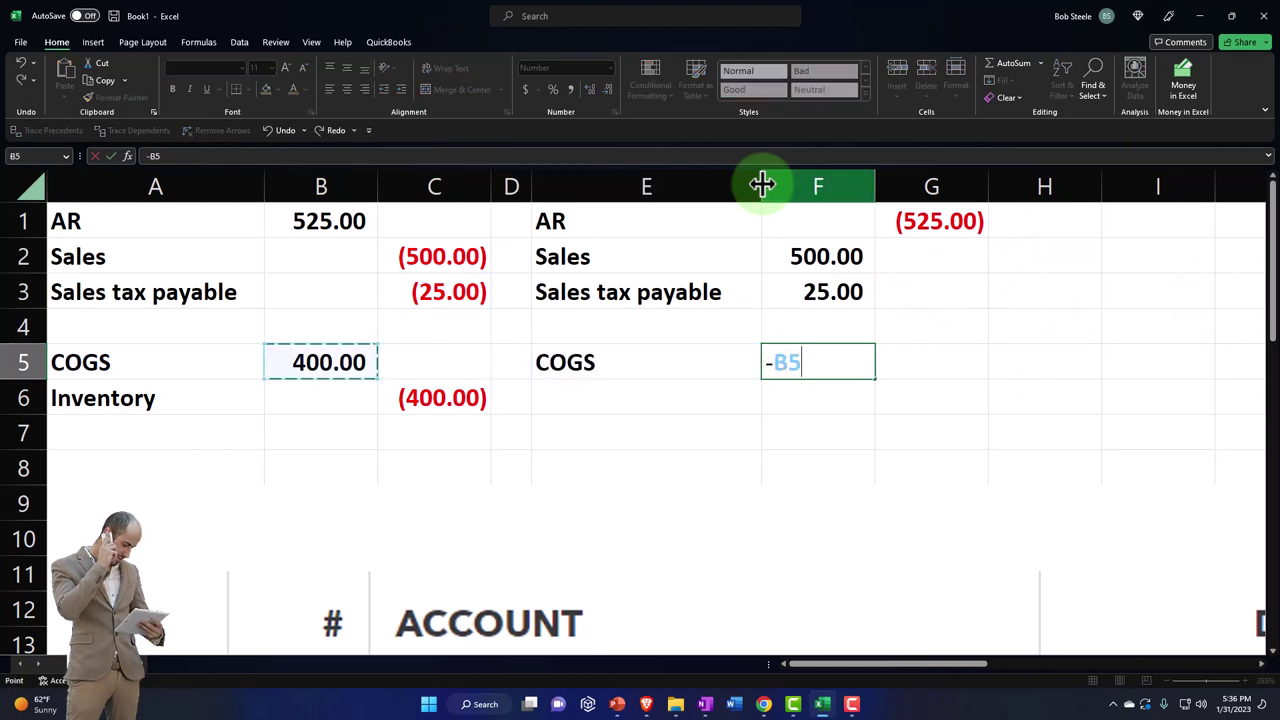
{"action": "key", "text": "Return"}
Step: Add the Inventory reversal line by linking E6 to A6 and entering -C6 in G6
{"action": "type", "text": "+B6"}
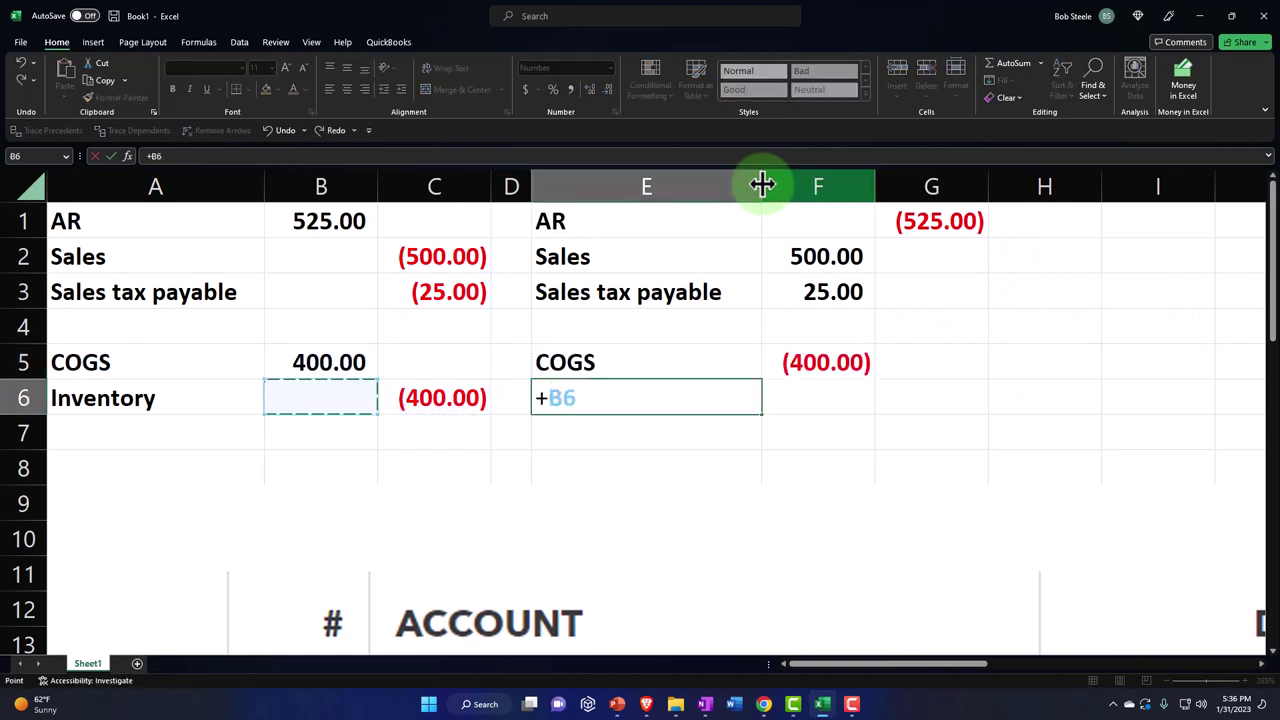
{"action": "key", "text": "Tab"}
{"action": "key", "text": "Tab"}
{"action": "type", "text": "-"}
{"action": "key", "text": "Left"}
{"action": "key", "text": "Left"}
{"action": "key", "text": "Left"}
{"action": "key", "text": "Left"}
{"action": "key", "text": "Return"}
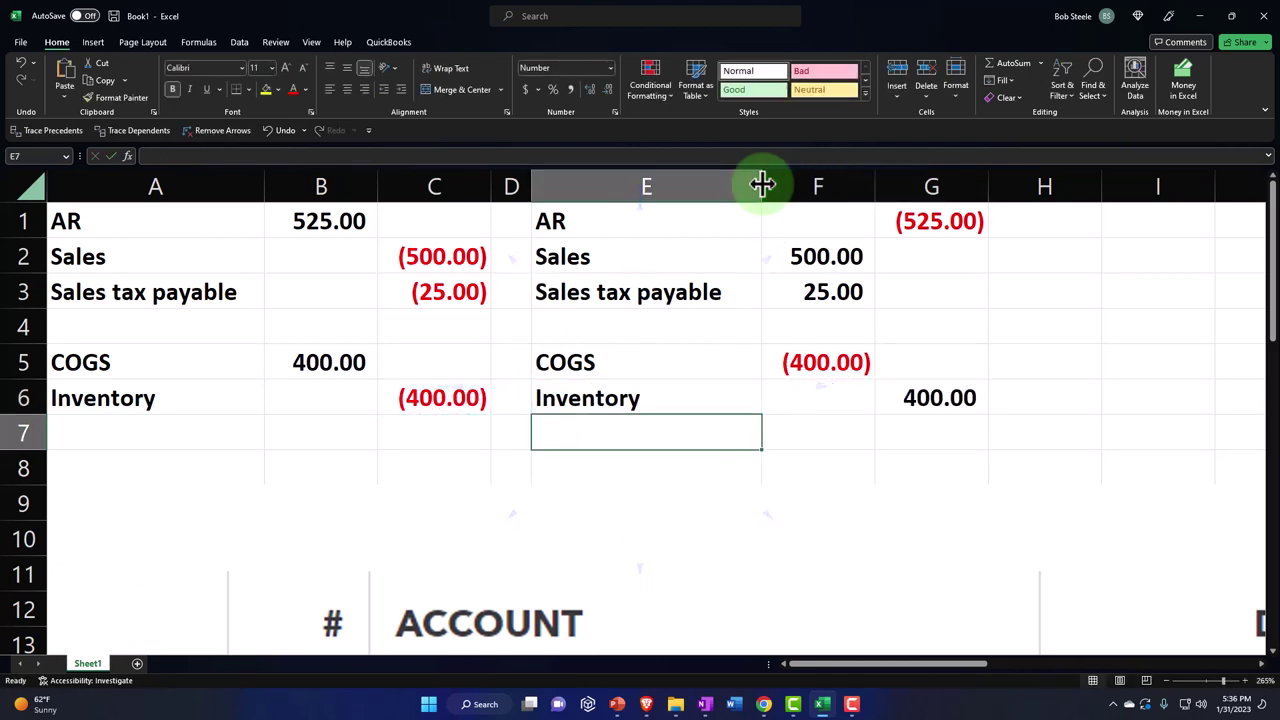
Step: Re-enter the Inventory reversal formula -C6 in G6
{"action": "key", "text": "Up"}
{"action": "key", "text": "Right"}
{"action": "key", "text": "BackSpace"}
{"action": "key", "text": "BackSpace"}
{"action": "key", "text": "Left"}
{"action": "key", "text": "Return"}
{"action": "key", "text": "Up"}
{"action": "key", "text": "Right"}
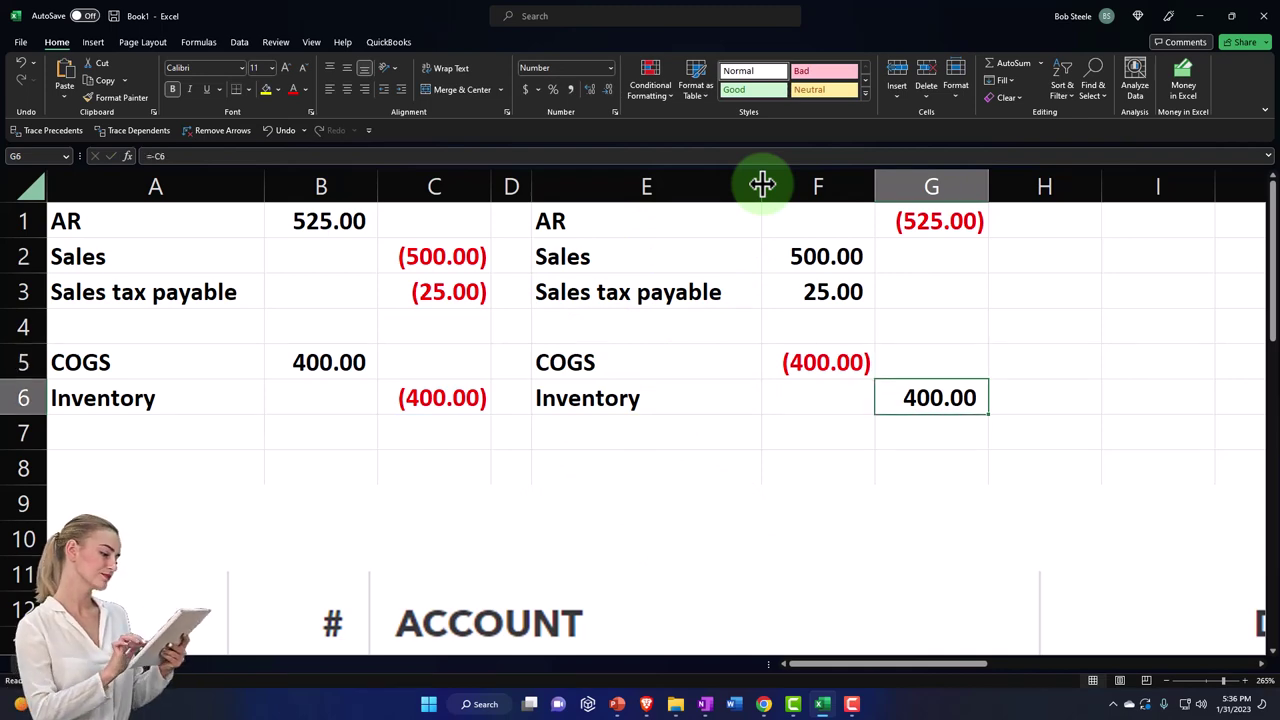
{"action": "type", "text": "-"}
{"action": "key", "text": "Left"}
{"action": "key", "text": "Left"}
{"action": "key", "text": "Left"}
{"action": "key", "text": "Left"}
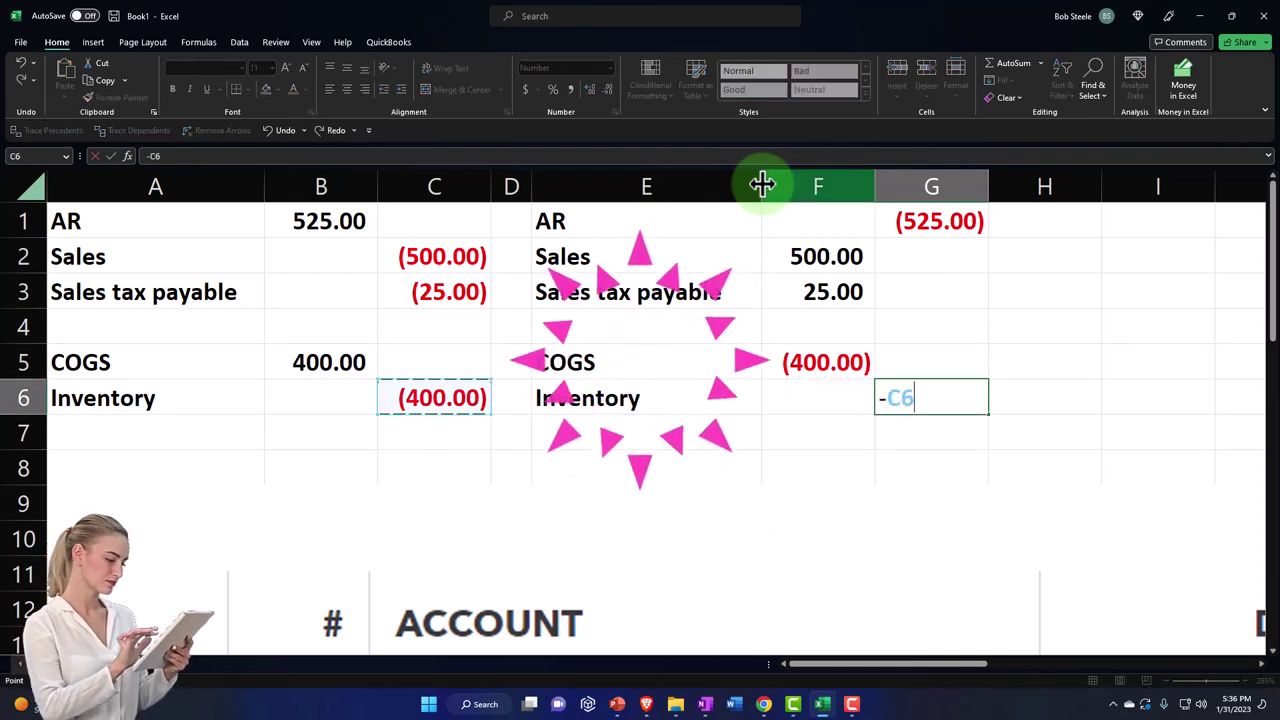
{"action": "key", "text": "Return"}
Step: Move the COGS reversal amount from F5 to G5 and the Inventory reversal amount from G6 to F6
{"action": "left_click", "coordinate": [852, 372]}
{"action": "left_click_drag", "start_coordinate": [968, 432], "coordinate": [954, 458]}
{"action": "left_click", "coordinate": [1044, 465]}
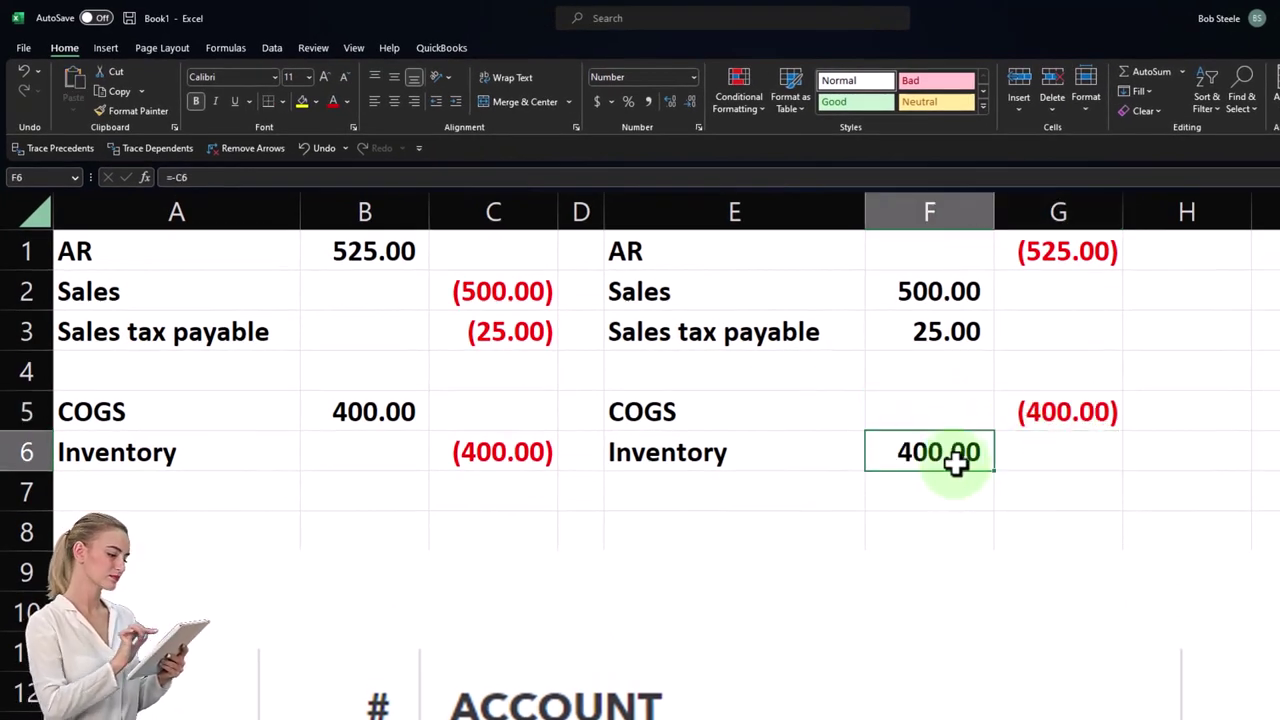
Step: Review the accounts, debits and credits of the reversing entry in E1:G6
{"action": "left_click", "coordinate": [1060, 253]}
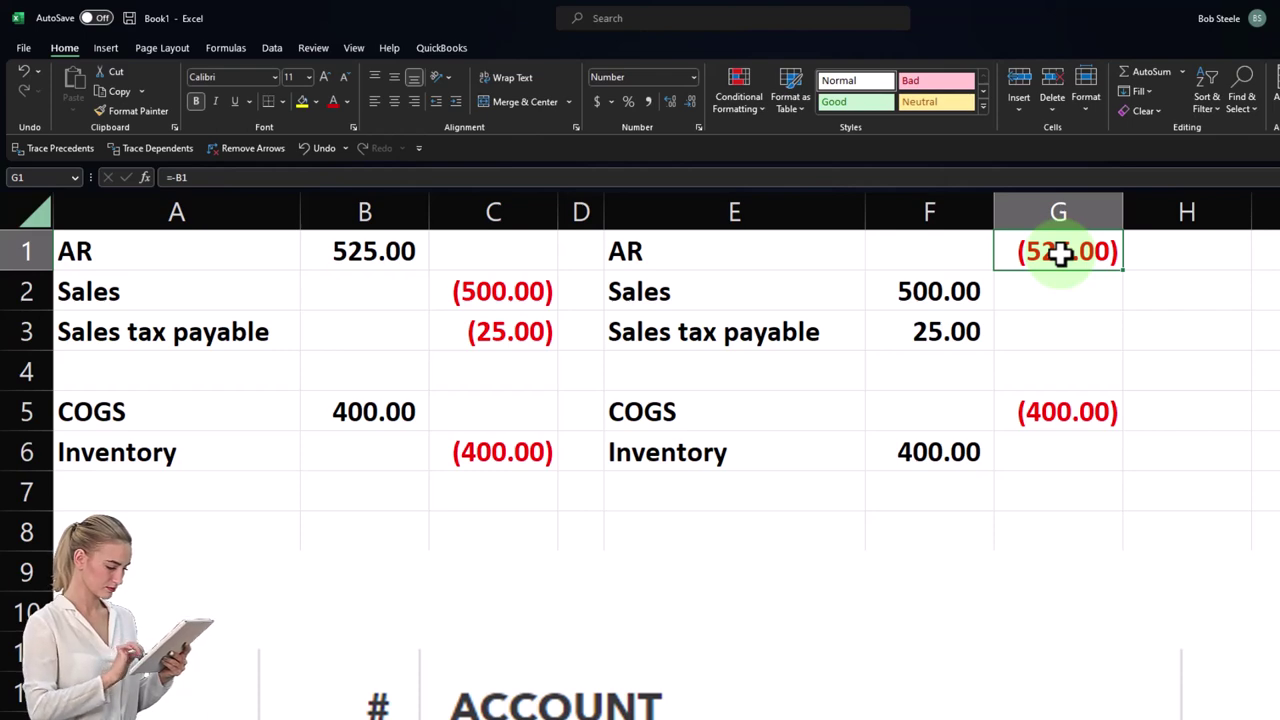
{"action": "key", "text": "Down"}
{"action": "key", "text": "Left"}
{"action": "key", "text": "Down"}
{"action": "key", "text": "Down"}
{"action": "key", "text": "Down"}
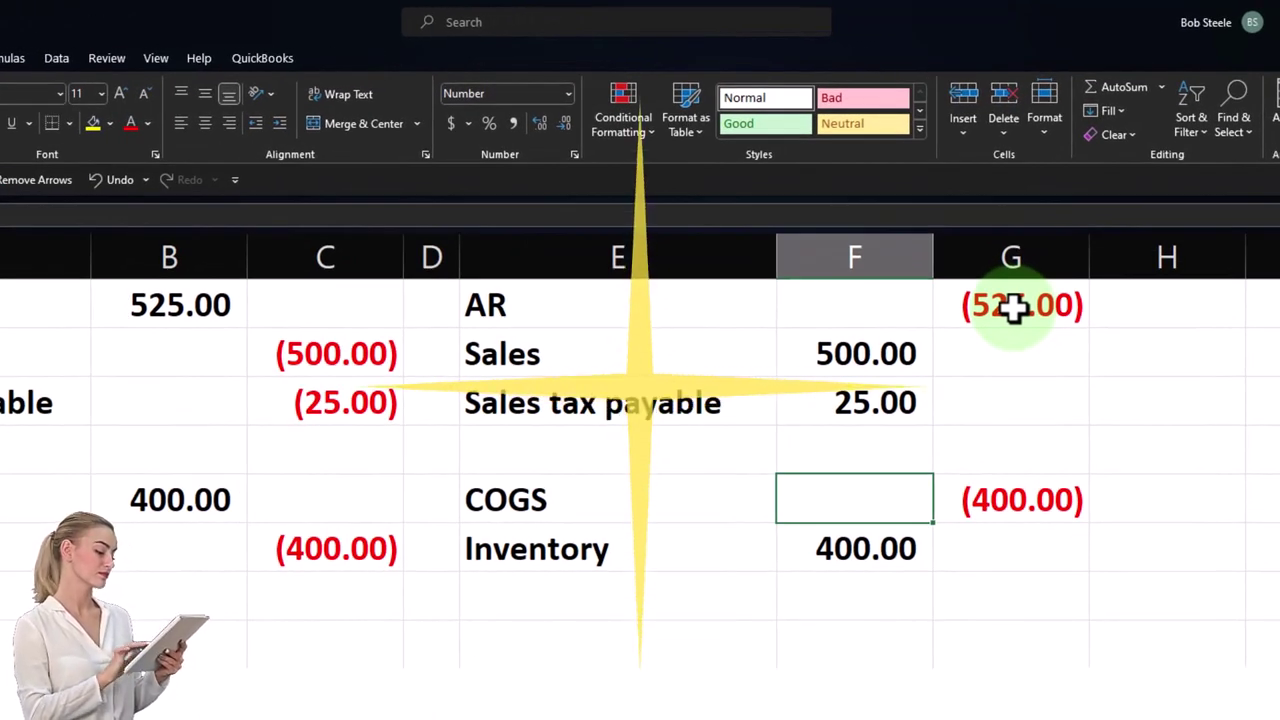
{"action": "left_click_drag", "start_coordinate": [700, 305], "coordinate": [694, 548]}
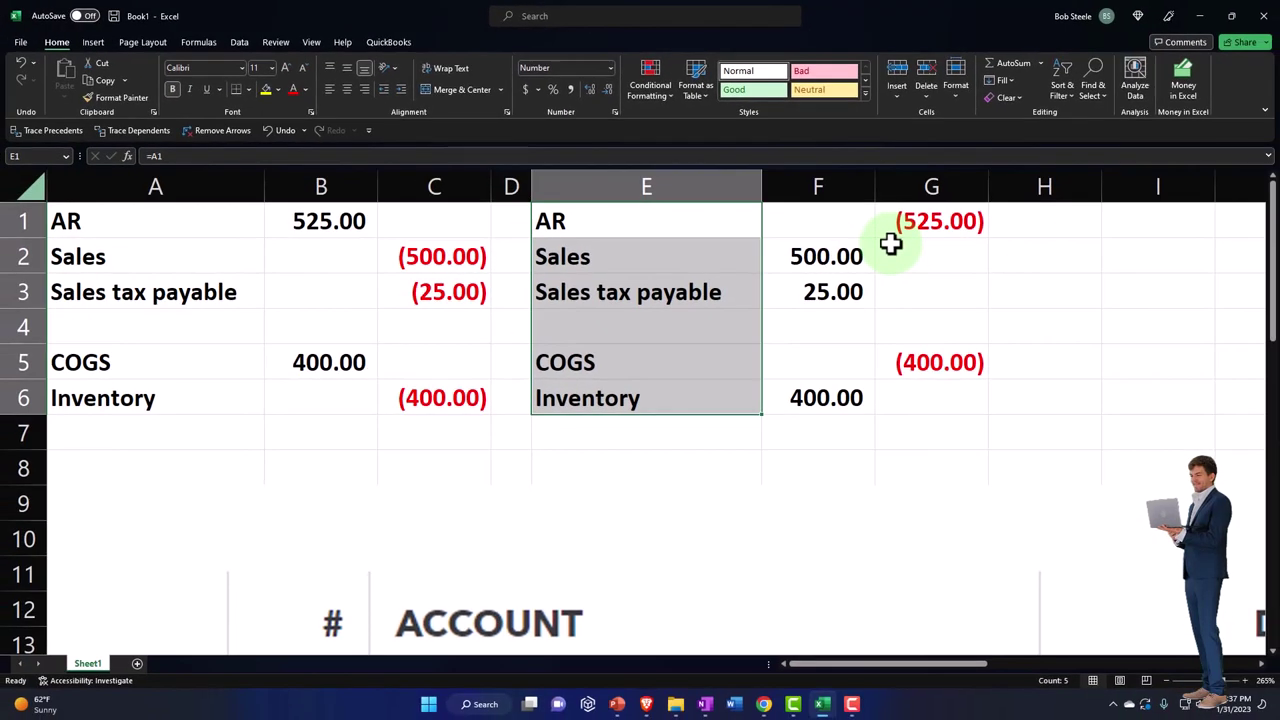
{"action": "left_click_drag", "start_coordinate": [717, 234], "coordinate": [907, 397]}
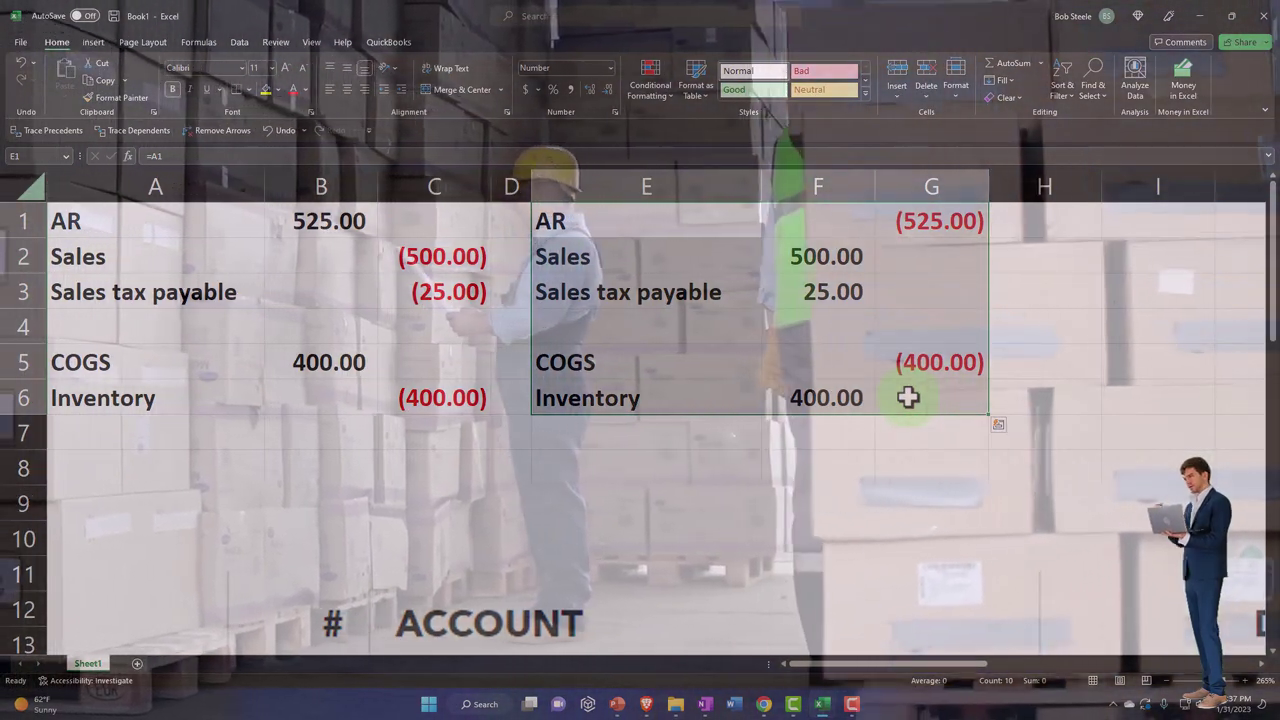
{"action": "left_click", "coordinate": [606, 220]}
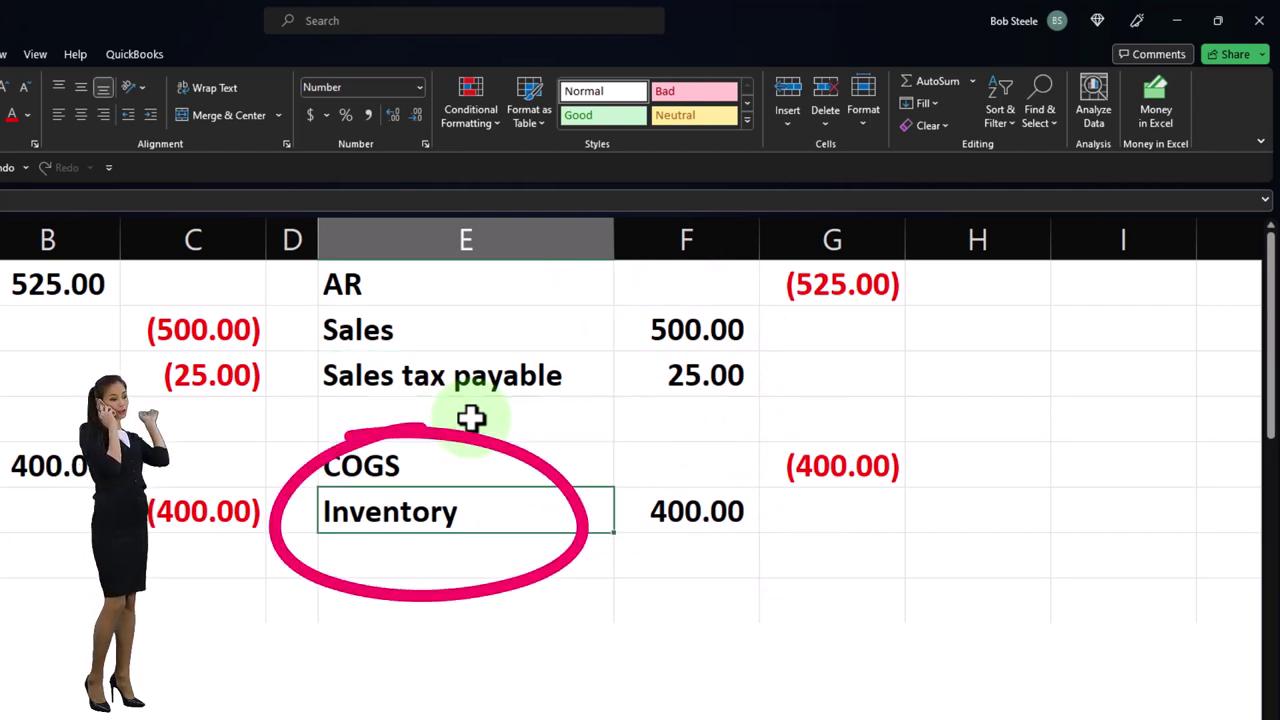
Step: Compare the reversing entry's lines in E1:G6 with the original adjusting entry in A1:C6
{"action": "key", "text": "Left"}
{"action": "key", "text": "Left"}
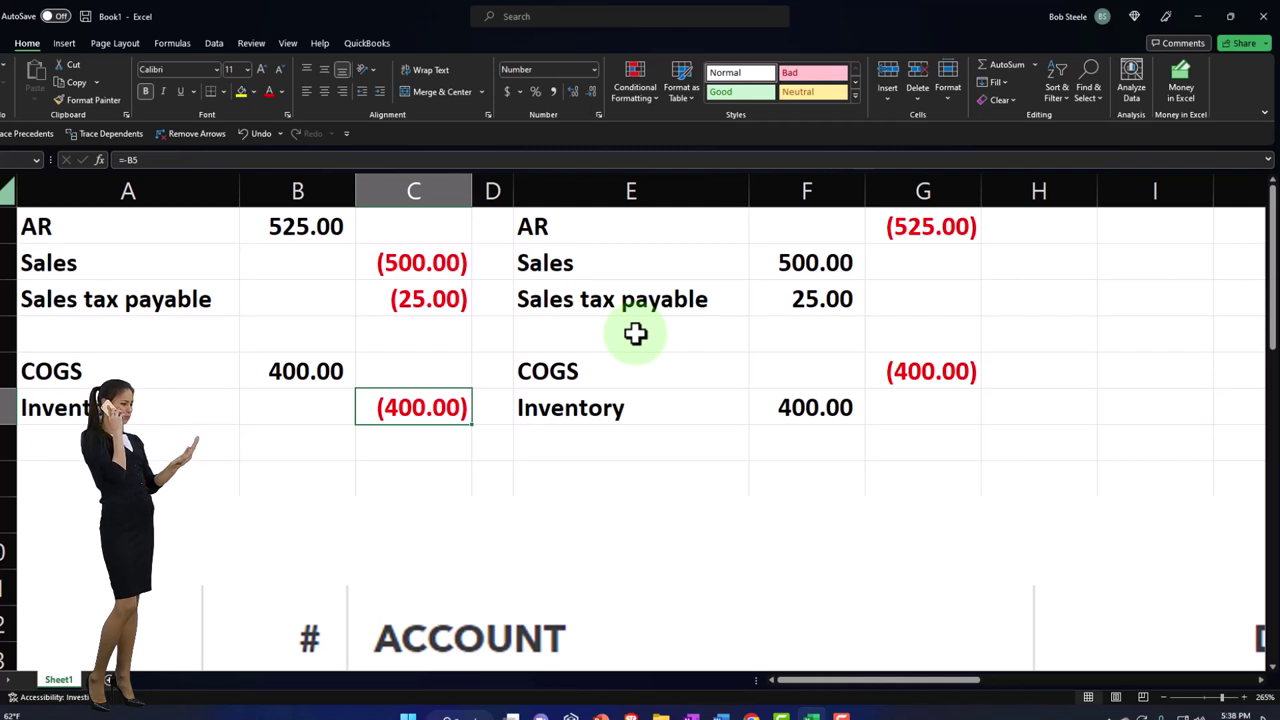
{"action": "key", "text": "Right"}
{"action": "key", "text": "Right"}
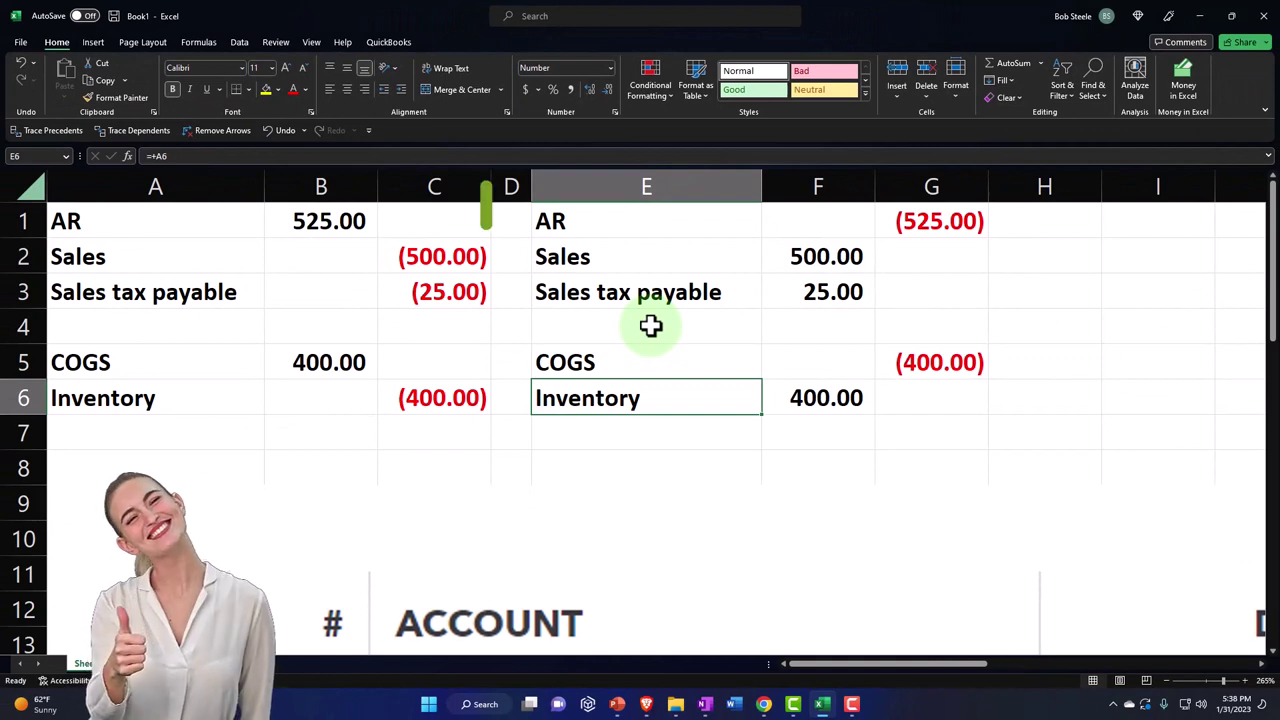
{"action": "key", "text": "Up"}
{"action": "key", "text": "Up"}
{"action": "key", "text": "Up"}
{"action": "key", "text": "Up"}
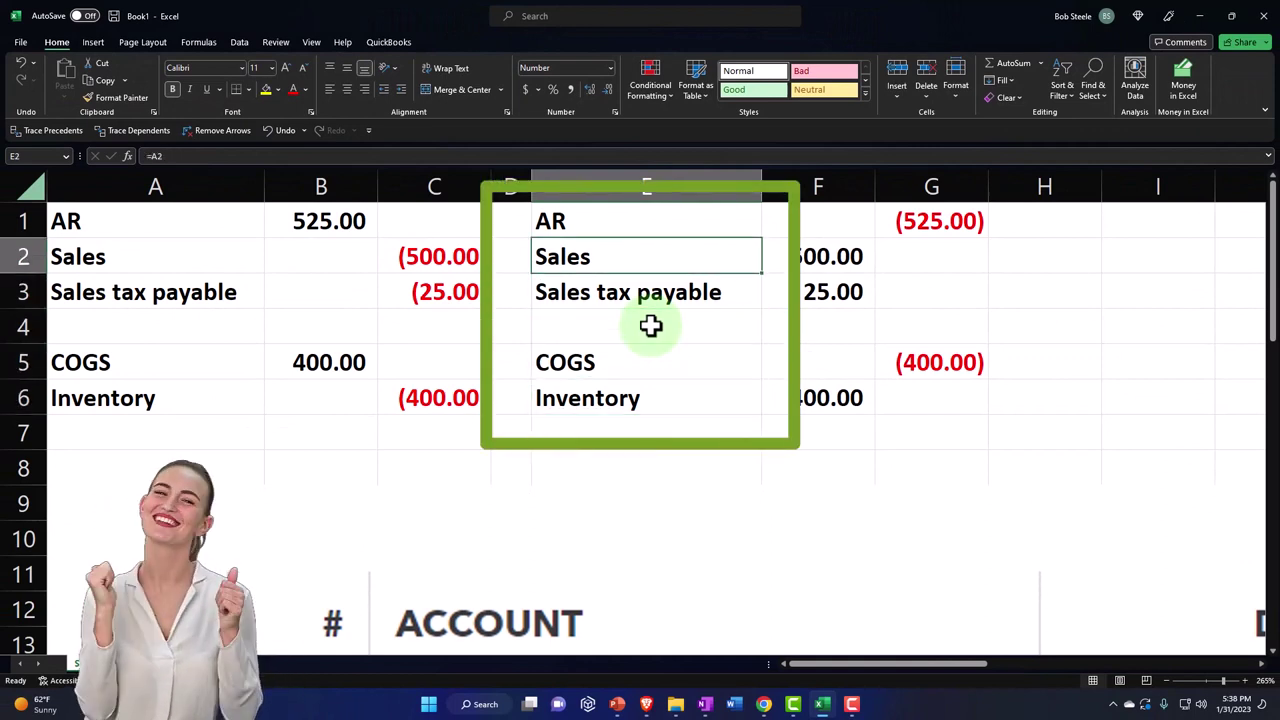
{"action": "key", "text": "Down"}
{"action": "key", "text": "Down"}
{"action": "key", "text": "Down"}
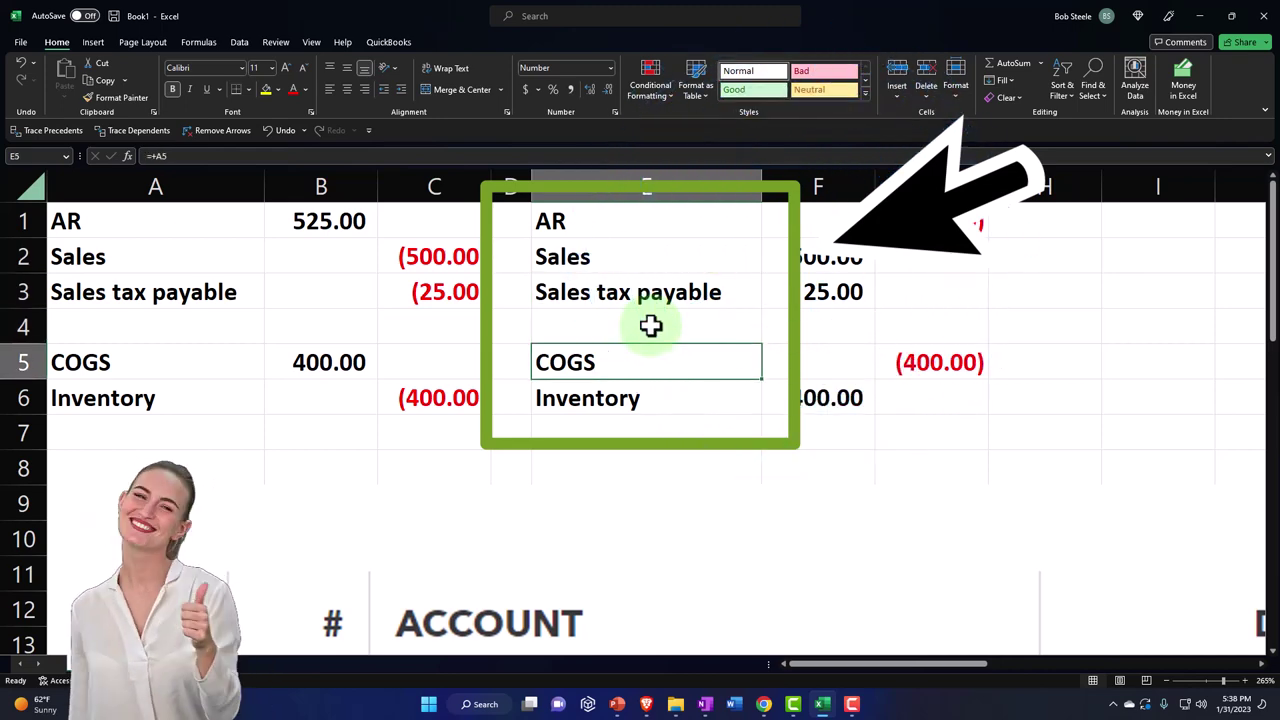
{"action": "key", "text": "Up"}
{"action": "key", "text": "Up"}
{"action": "key", "text": "Up"}
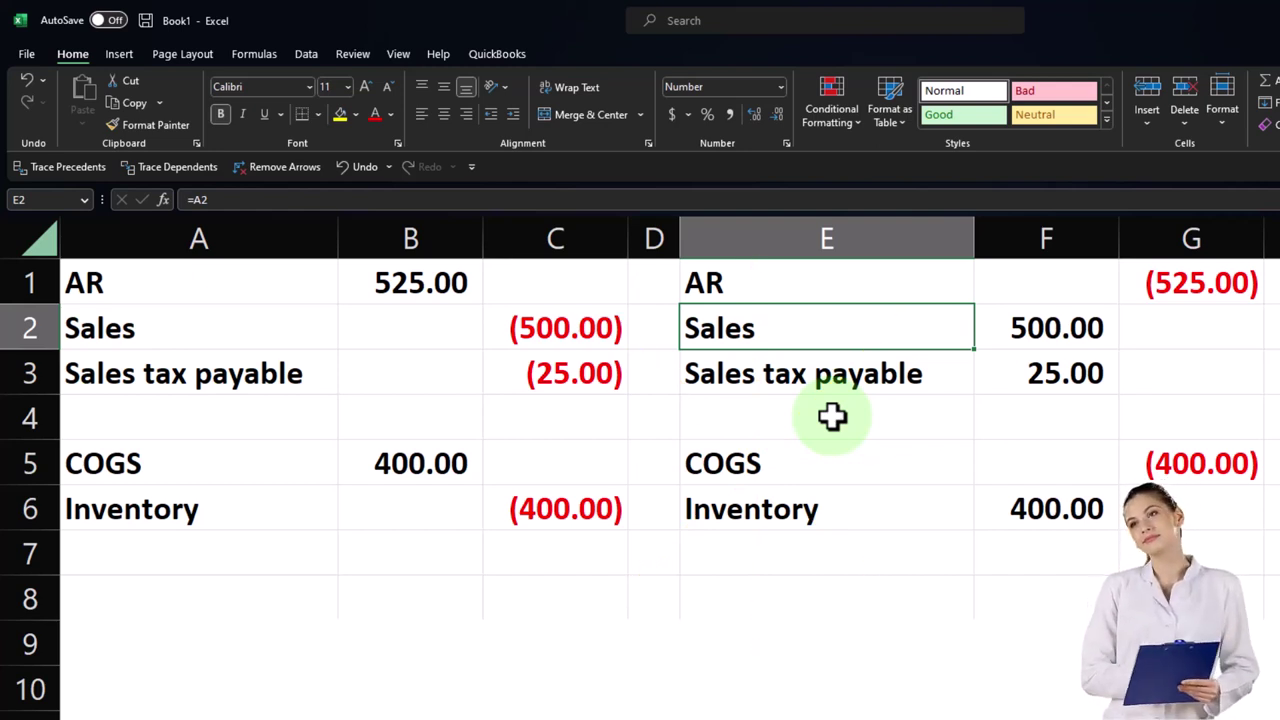
{"action": "mouse_move", "coordinate": [222, 296]}
{"action": "left_mouse_down"}
{"action": "mouse_move", "coordinate": [474, 443]}
{"action": "mouse_move", "coordinate": [537, 509]}
{"action": "left_mouse_up"}
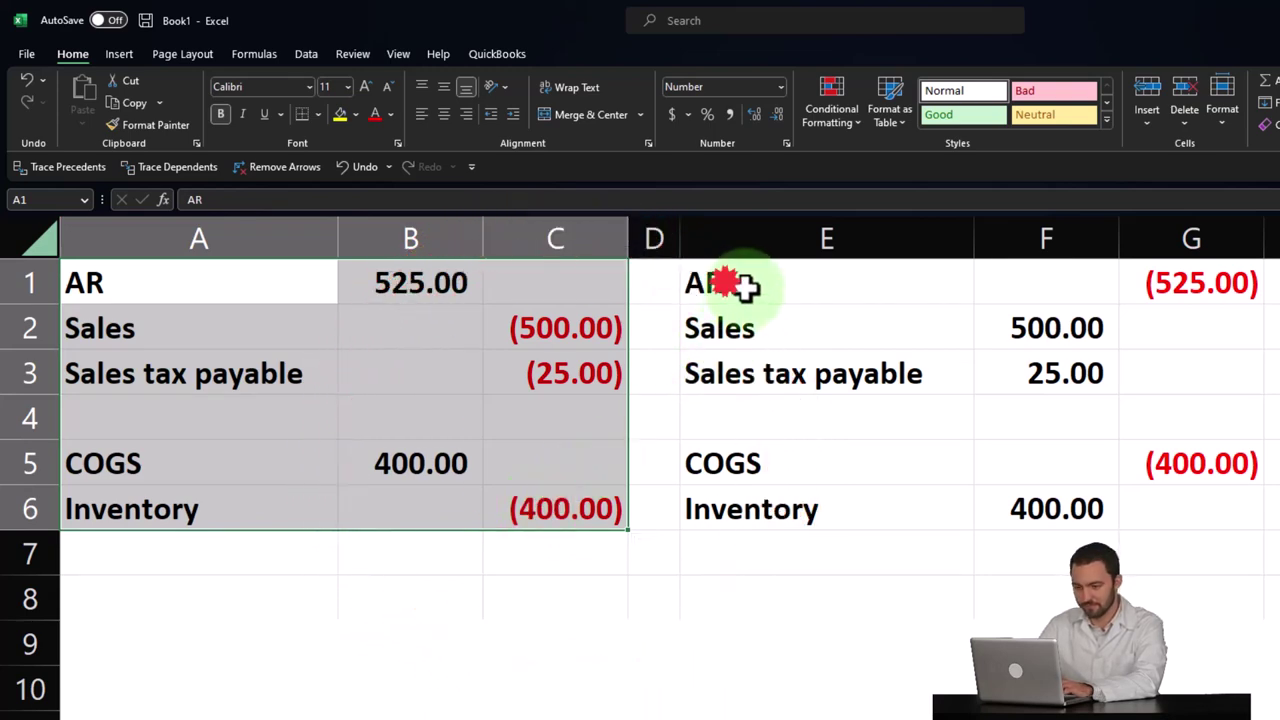
{"action": "left_click_drag", "start_coordinate": [745, 287], "coordinate": [1156, 496]}
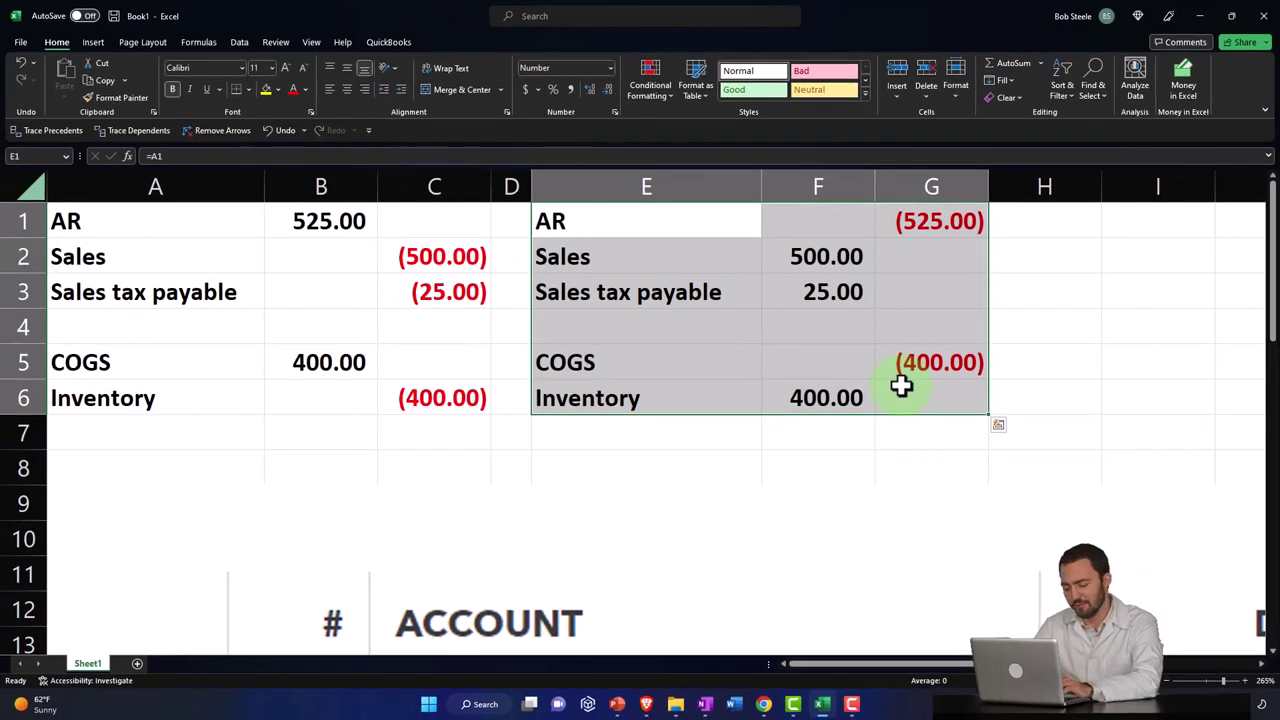
Step: Switch to QuickBooks Online, close Journal Entry #8 and go back from the transaction report to the report summary
{"action": "left_click", "coordinate": [822, 704]}
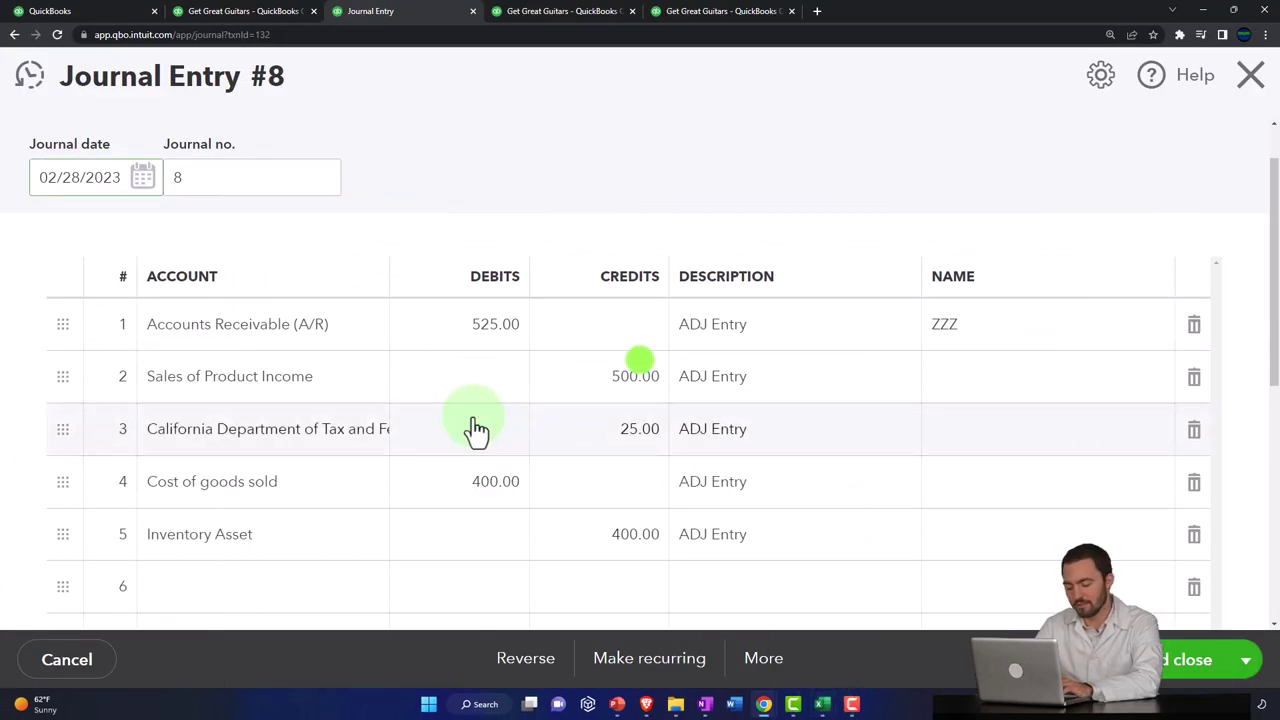
{"action": "left_click", "coordinate": [1250, 75]}
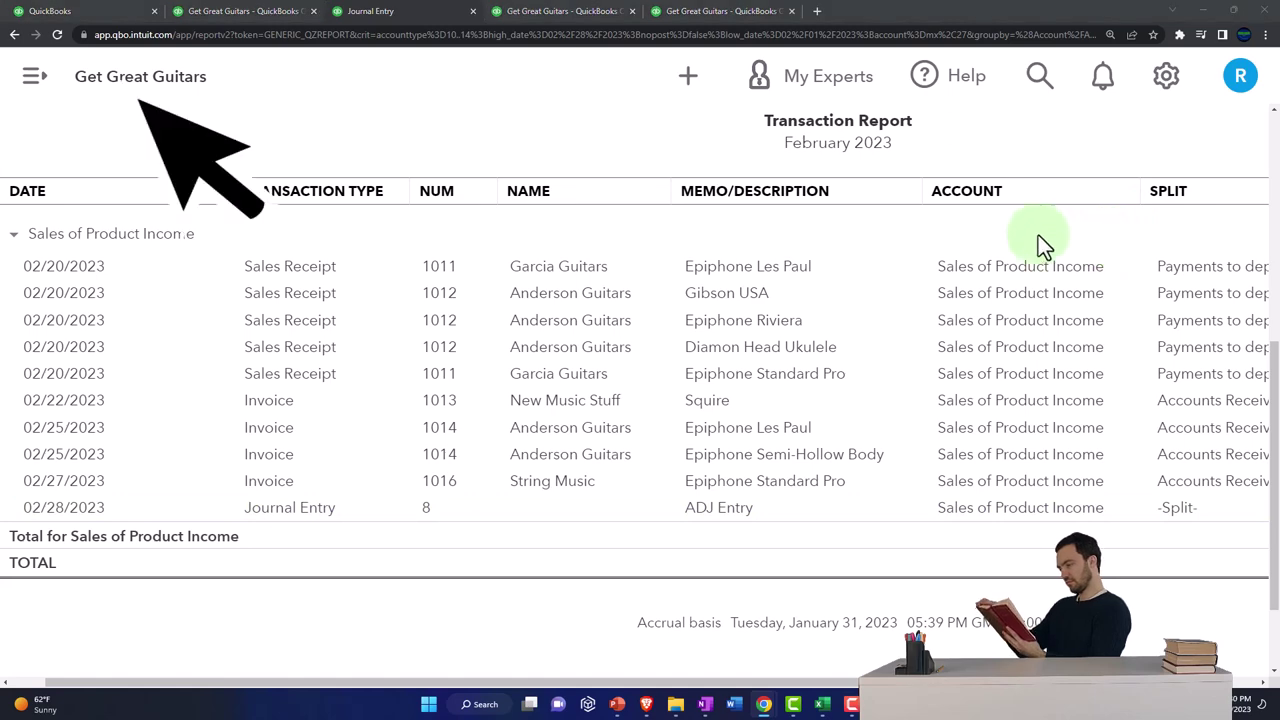
{"action": "scroll", "coordinate": [157, 223], "scroll_direction": "up", "scroll_amount": 4}
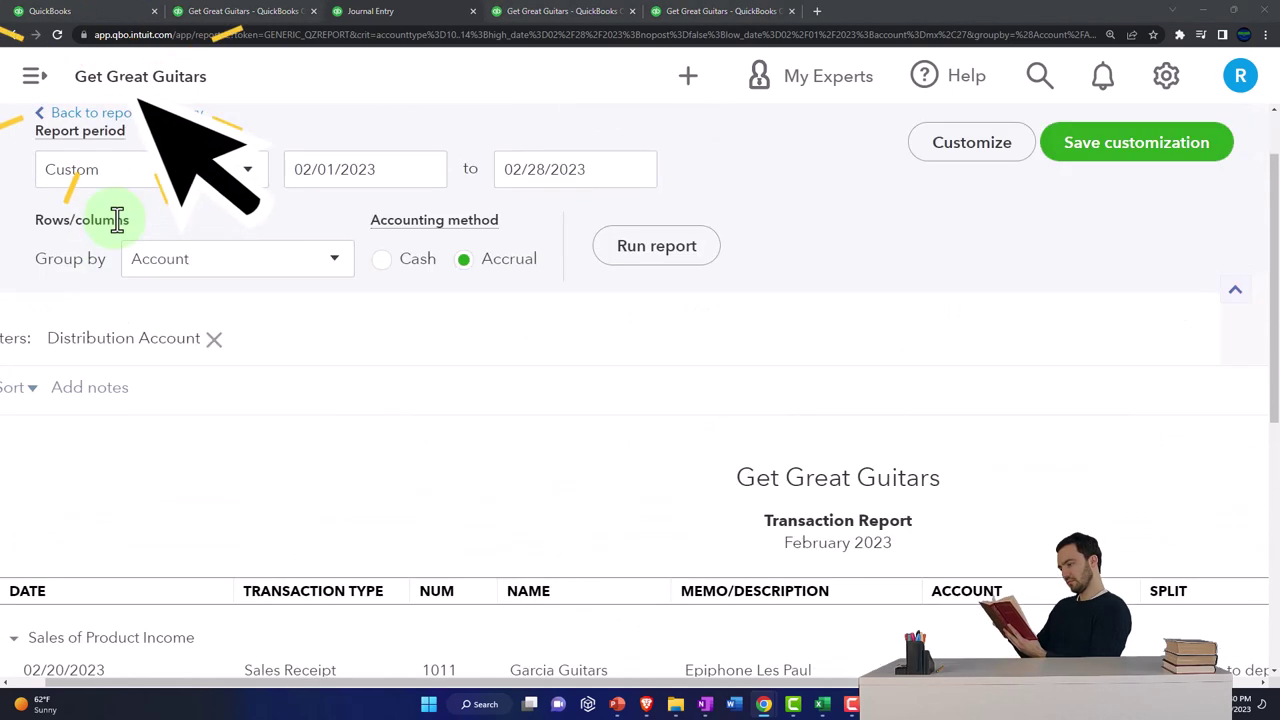
{"action": "left_click", "coordinate": [127, 117]}
Step: Create a new journal entry from the QuickBooks homepage and date it 03/01/2023
{"action": "left_click", "coordinate": [113, 13]}
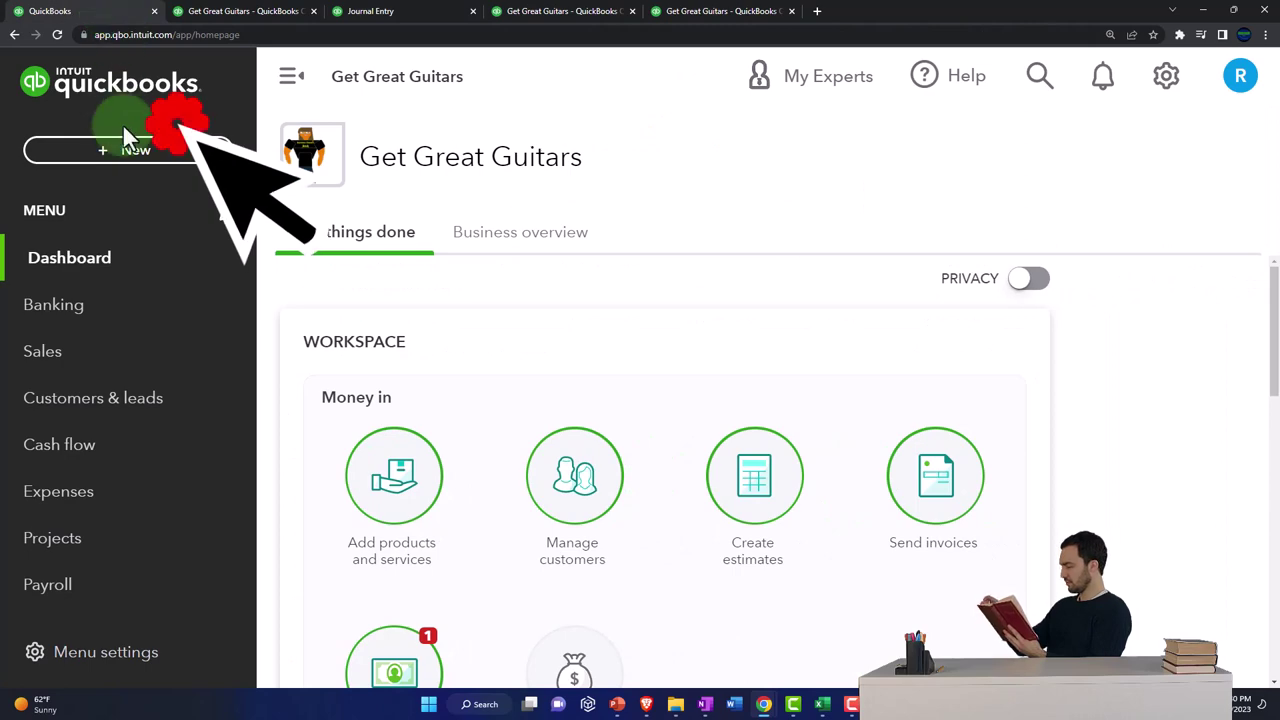
{"action": "left_click", "coordinate": [128, 155]}
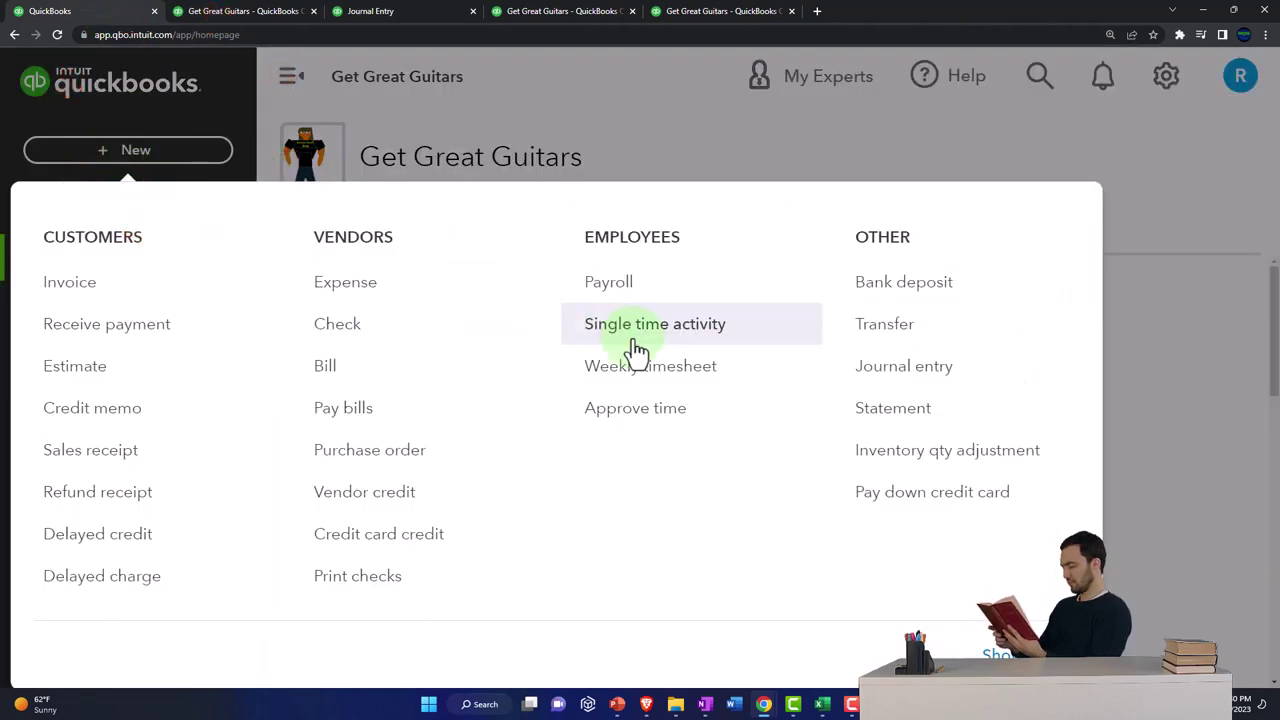
{"action": "left_click", "coordinate": [892, 370]}
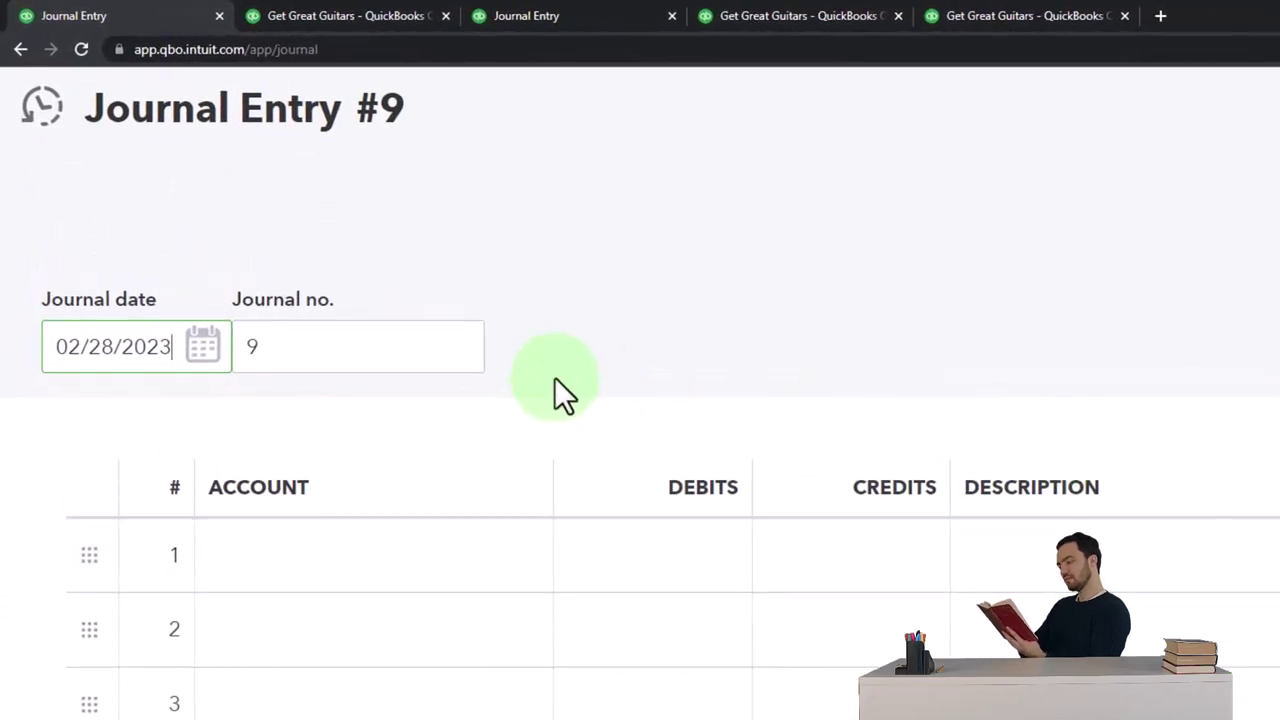
{"action": "key", "text": "plus"}
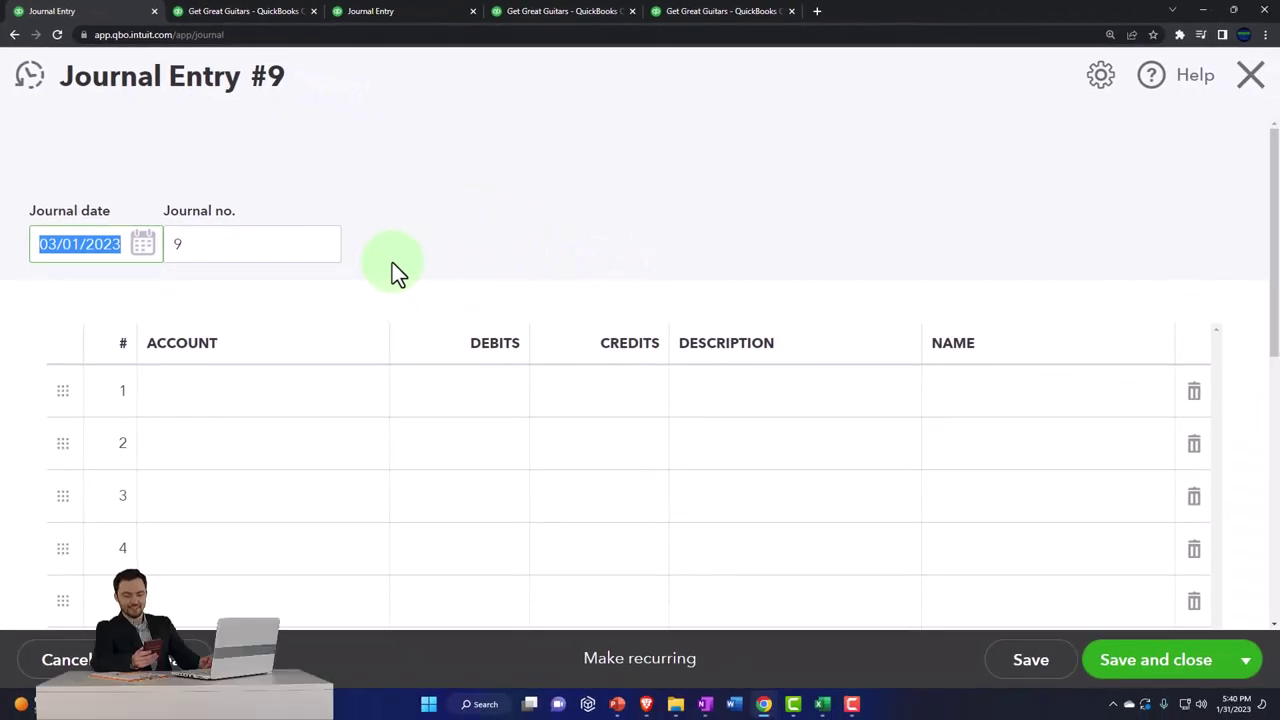
{"action": "key", "text": "Tab"}
{"action": "key", "text": "Tab"}
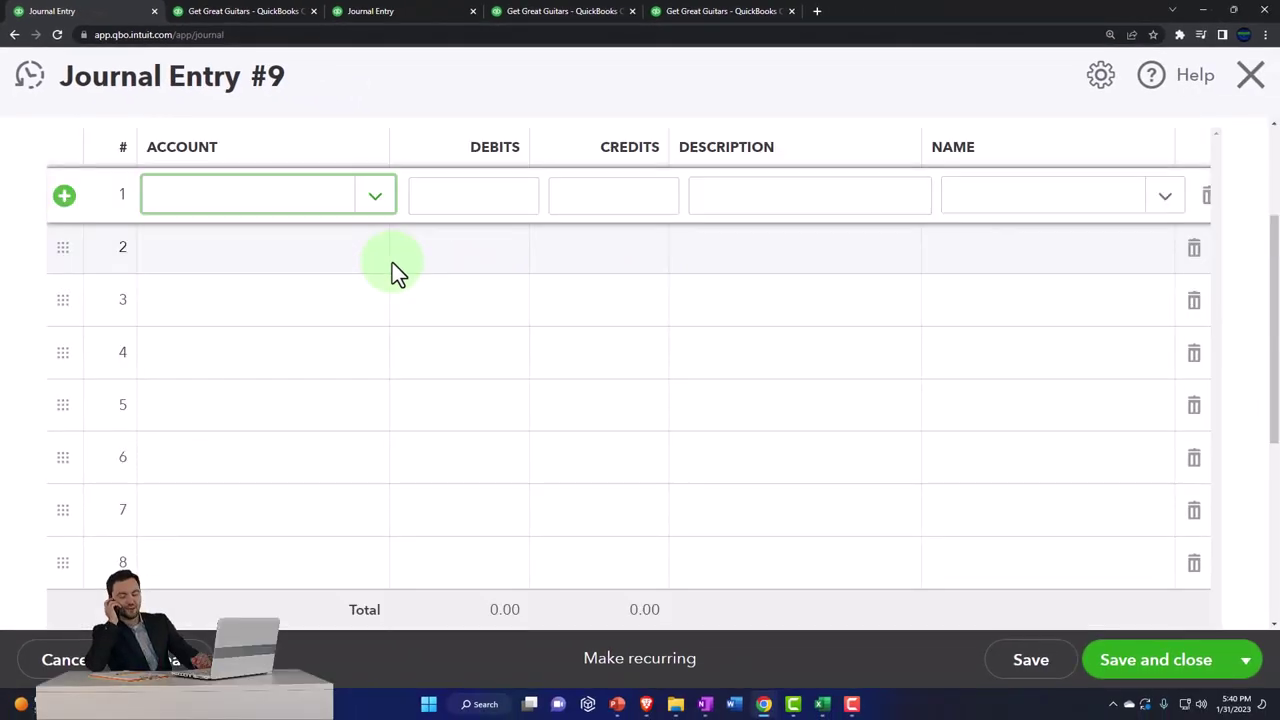
Step: Consult the AR reversal line in the Excel worksheet and set journal line 1's account to Accounts Receivable (A/R)
{"action": "left_click", "coordinate": [822, 704]}
{"action": "left_click", "coordinate": [614, 222]}
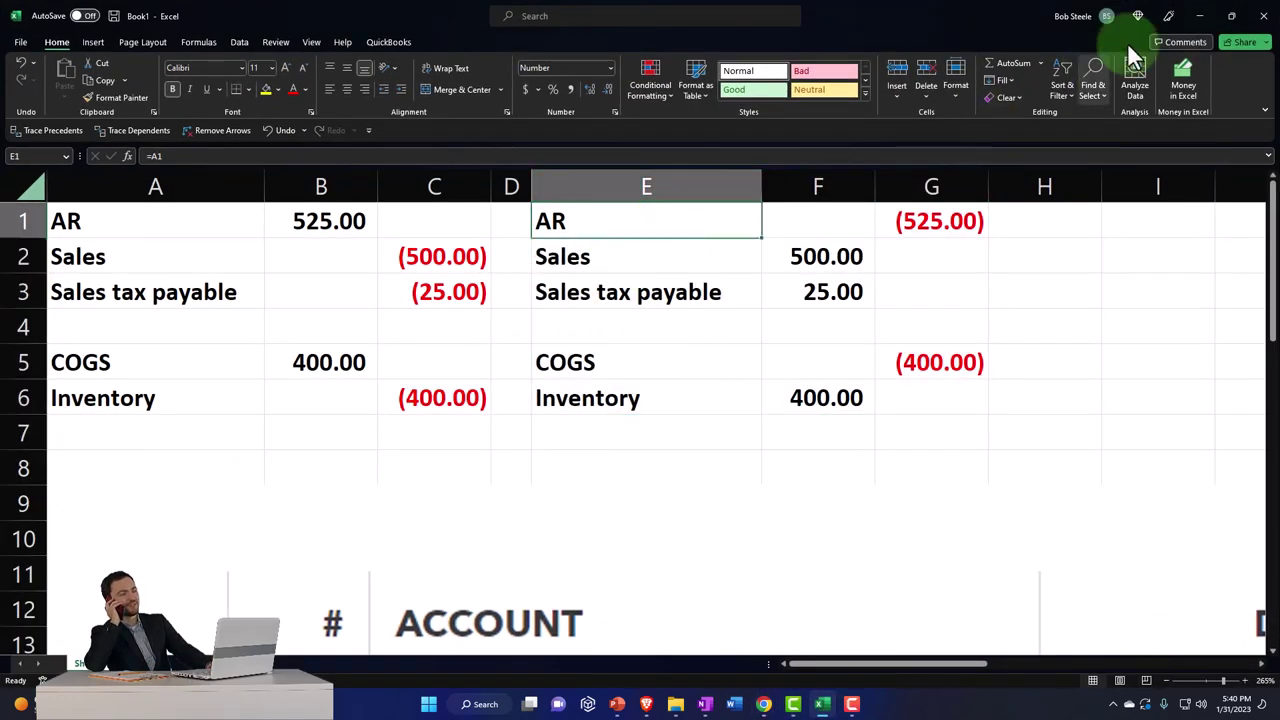
{"action": "left_click", "coordinate": [1199, 16]}
{"action": "left_click", "coordinate": [286, 212]}
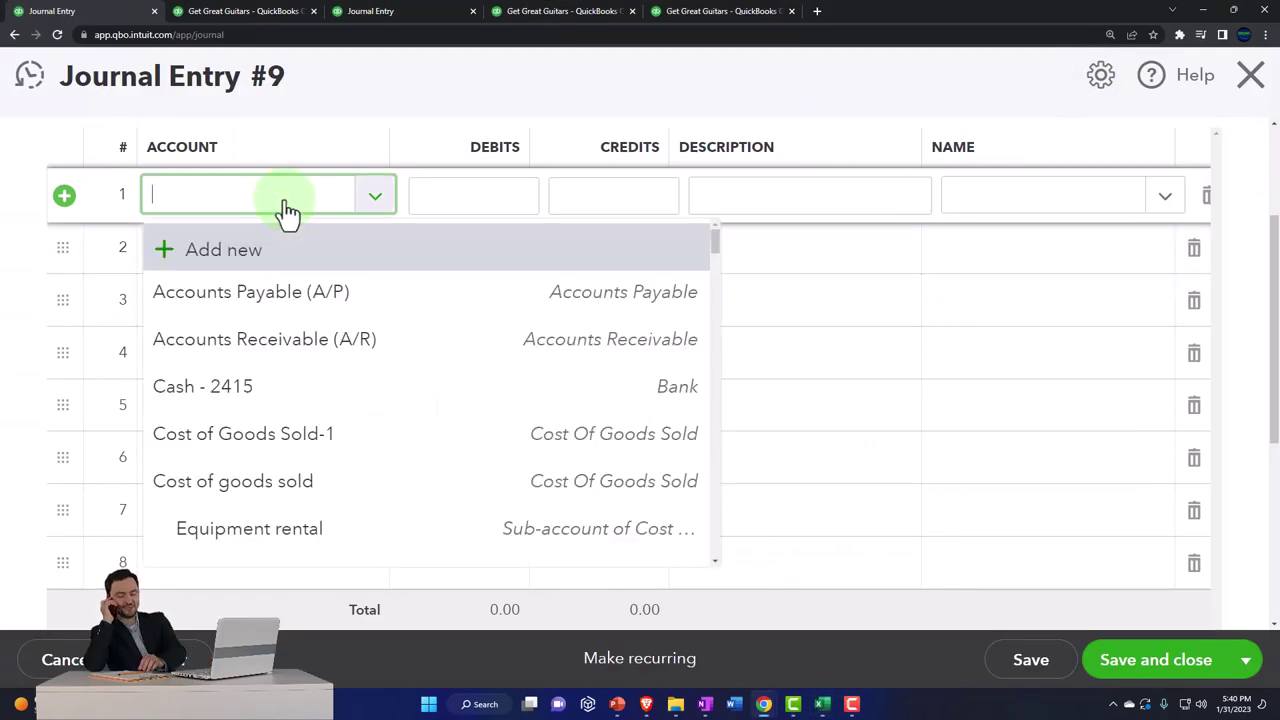
{"action": "type", "text": "acc"}
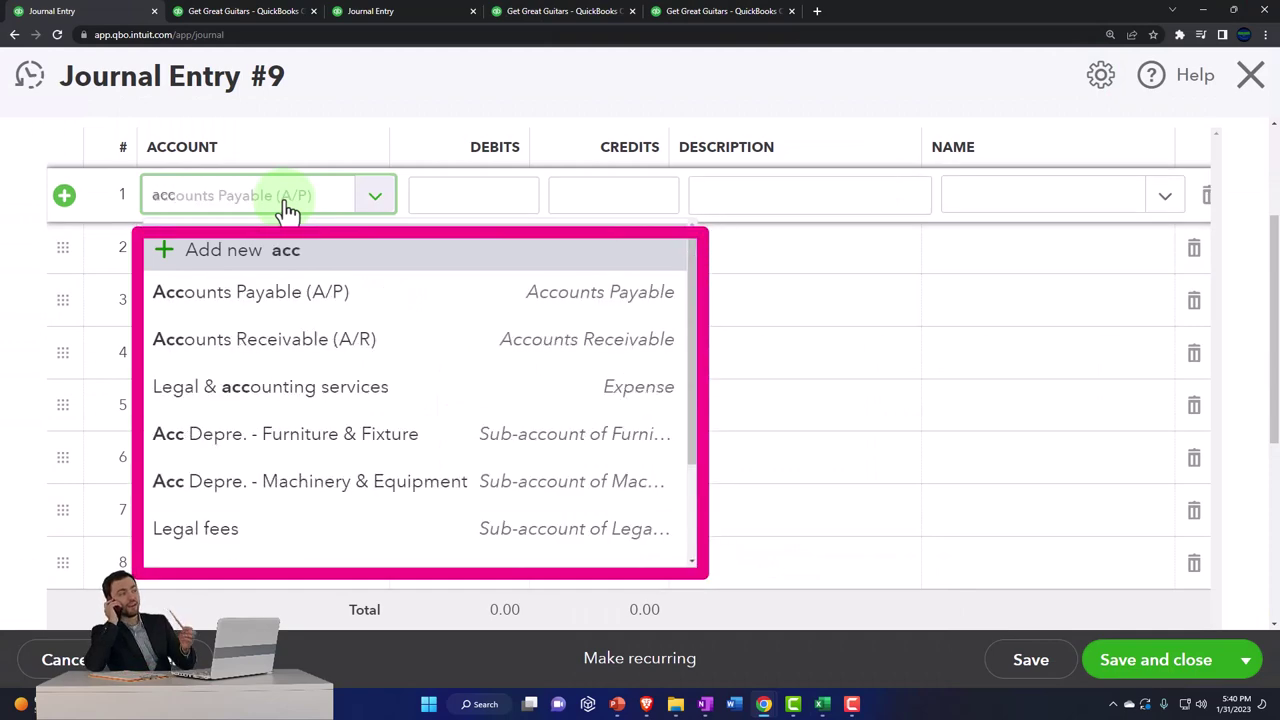
{"action": "key", "text": "Down"}
{"action": "key", "text": "Down"}
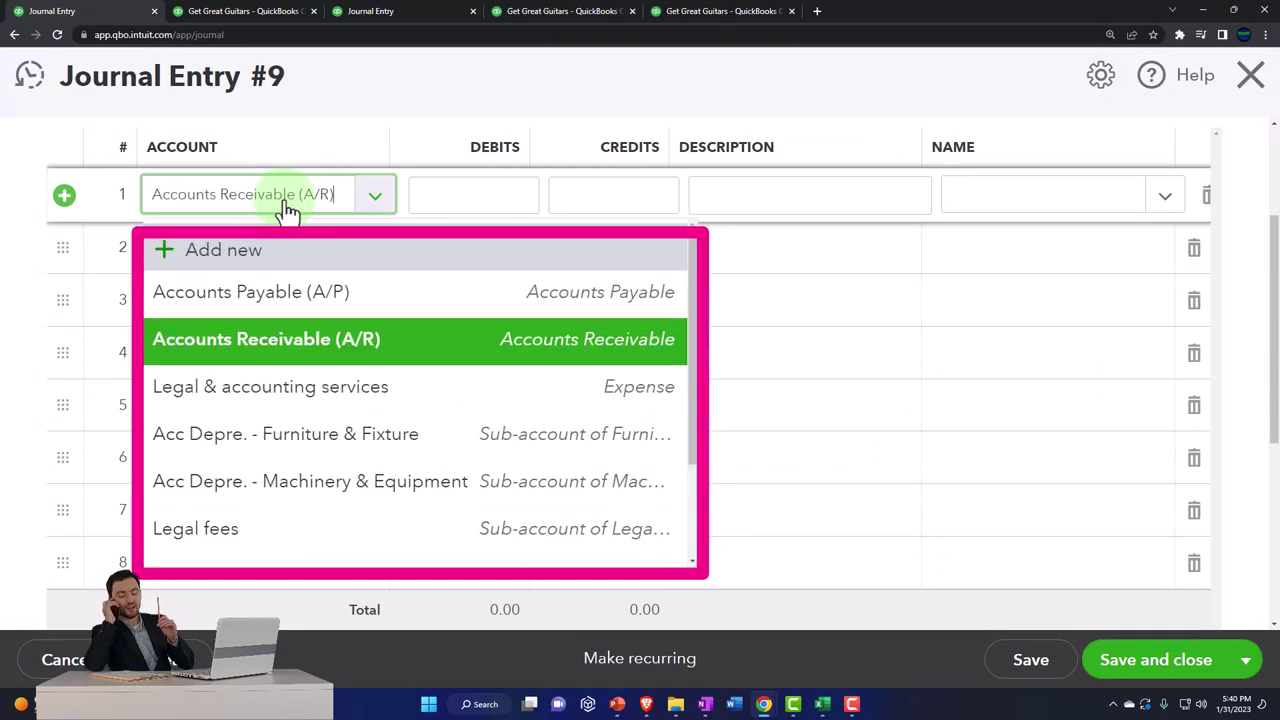
{"action": "key", "text": "Tab"}
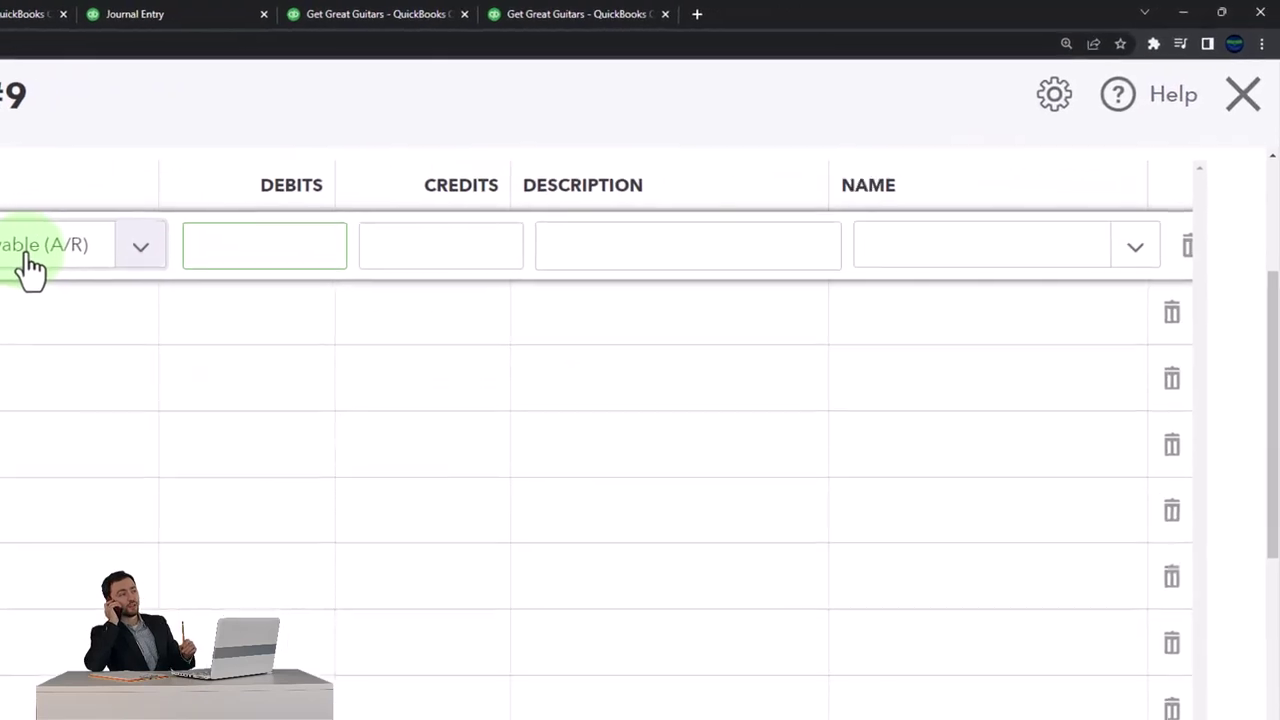
Step: Enter a 525.00 credit and the name ZZZ on the Accounts Receivable line
{"action": "key", "text": "Tab"}
{"action": "type", "text": "52"}
{"action": "key", "text": "Tab"}
{"action": "key", "text": "Tab"}
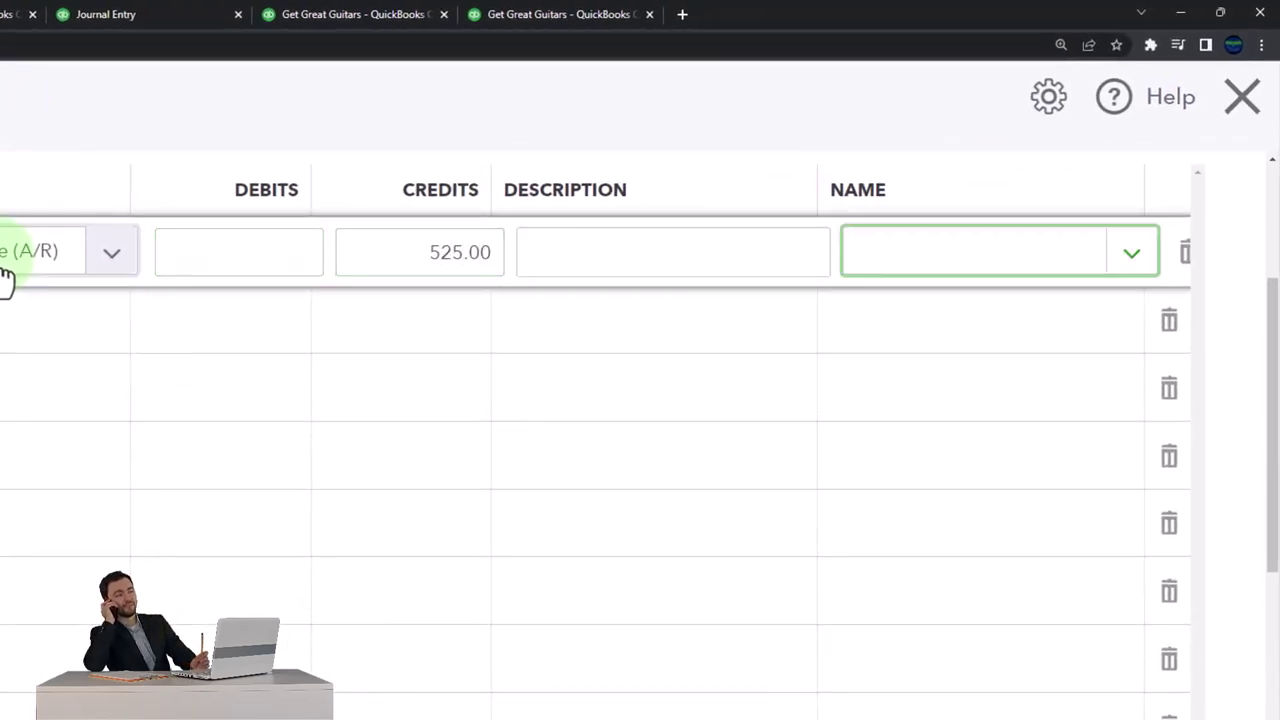
{"action": "type", "text": "zzz"}
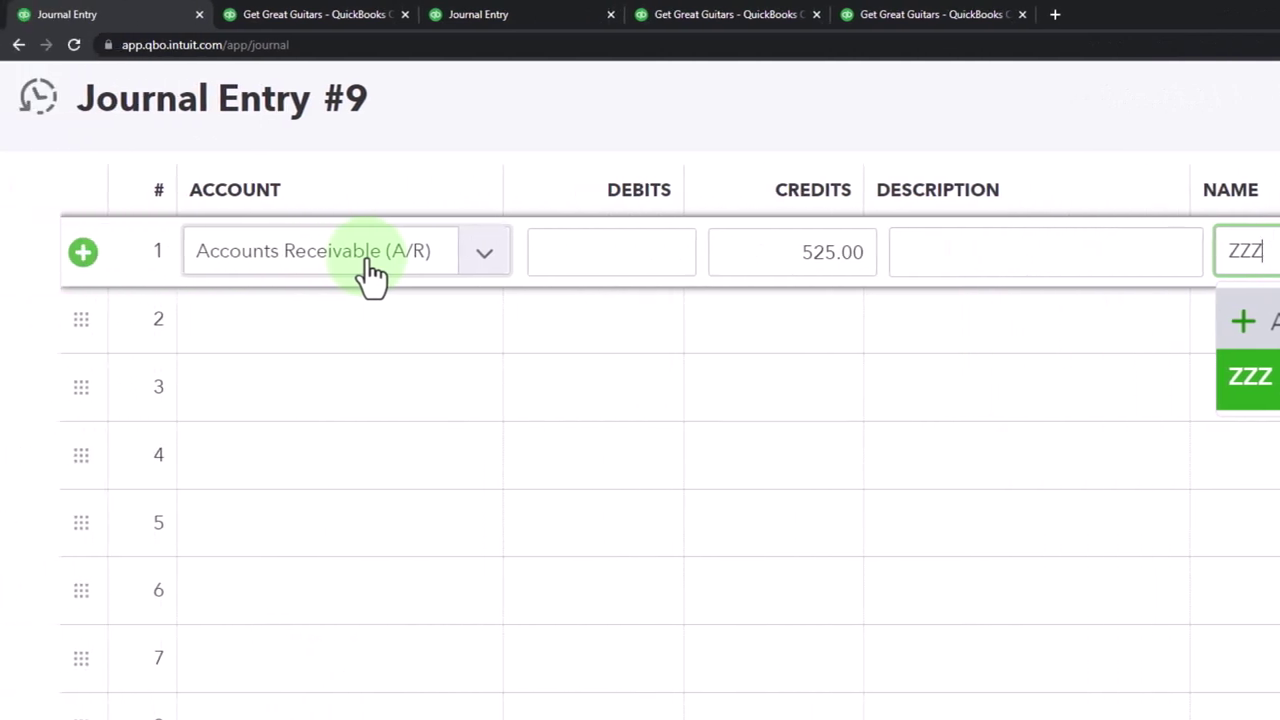
{"action": "key", "text": "Tab"}
{"action": "key", "text": "Tab"}
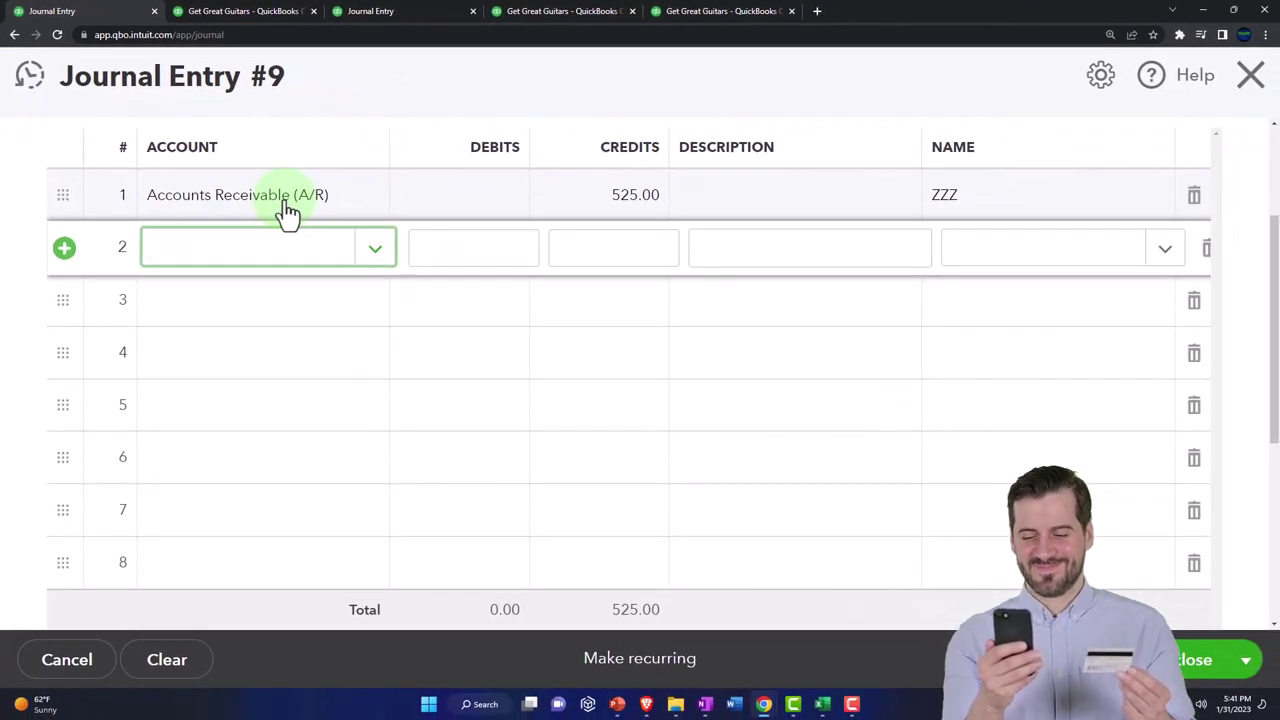
Step: Set journal line 2's account to Sales of Product Income
{"action": "type", "text": "sales"}
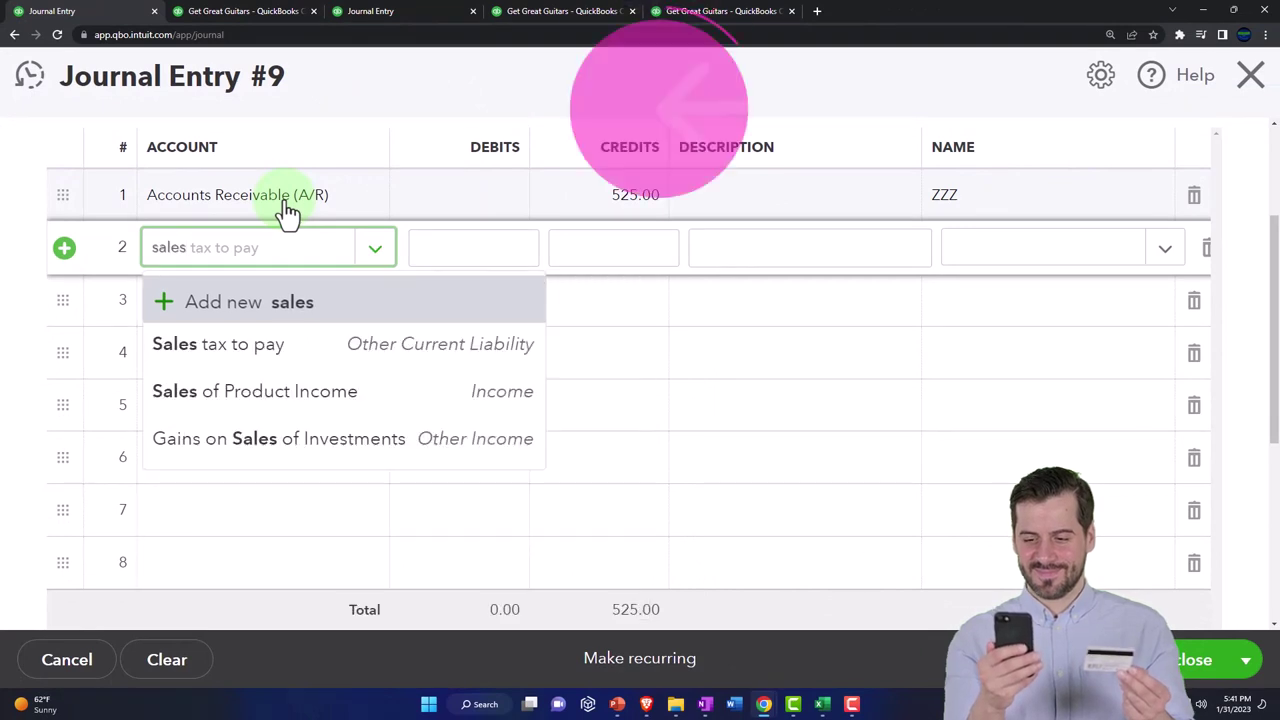
{"action": "key", "text": "Down"}
{"action": "key", "text": "Down"}
{"action": "key", "text": "Tab"}
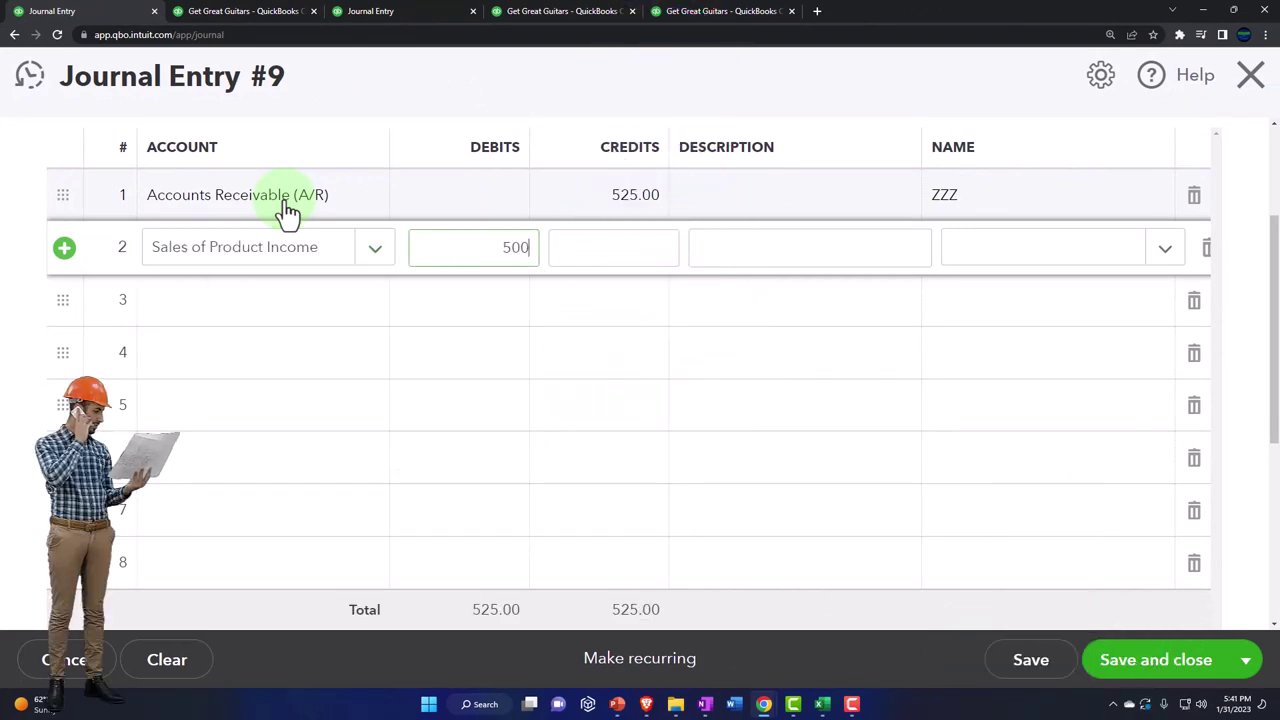
Step: Enter a 500.00 debit on the Sales of Product Income line and describe the Accounts Receivable line as Reversing Entry
{"action": "left_click", "coordinate": [288, 210]}
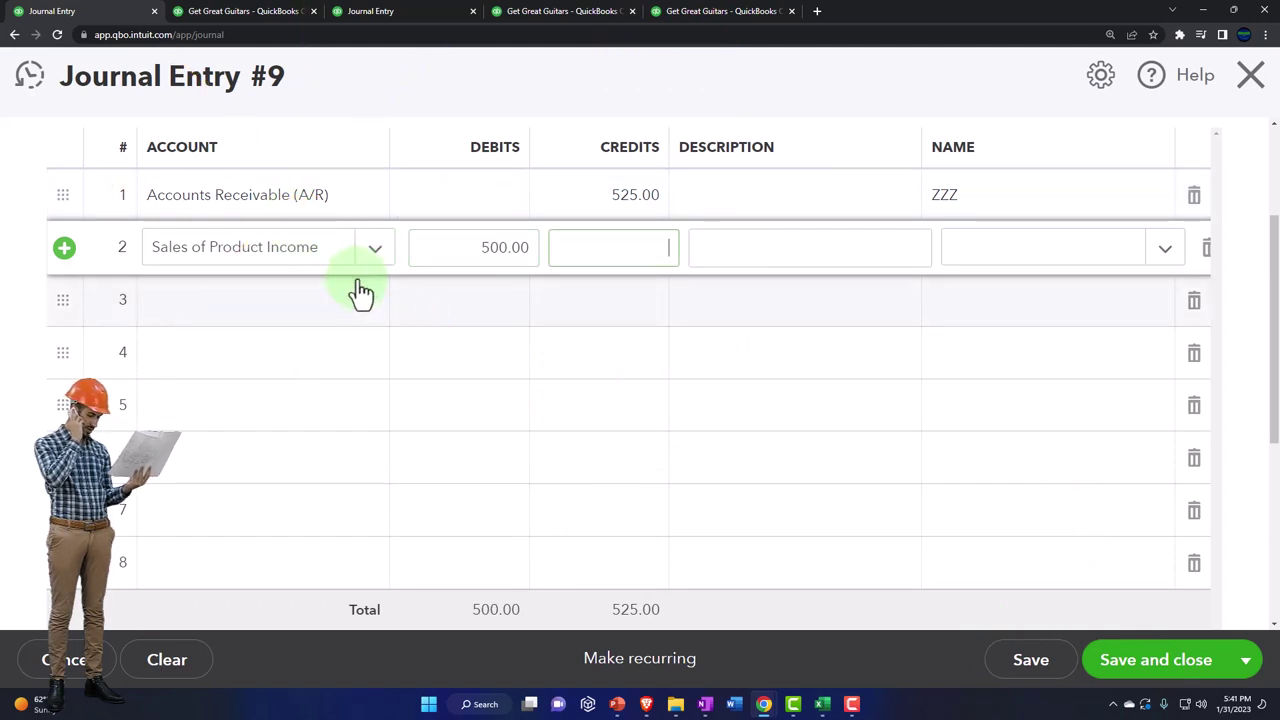
{"action": "left_click", "coordinate": [731, 194]}
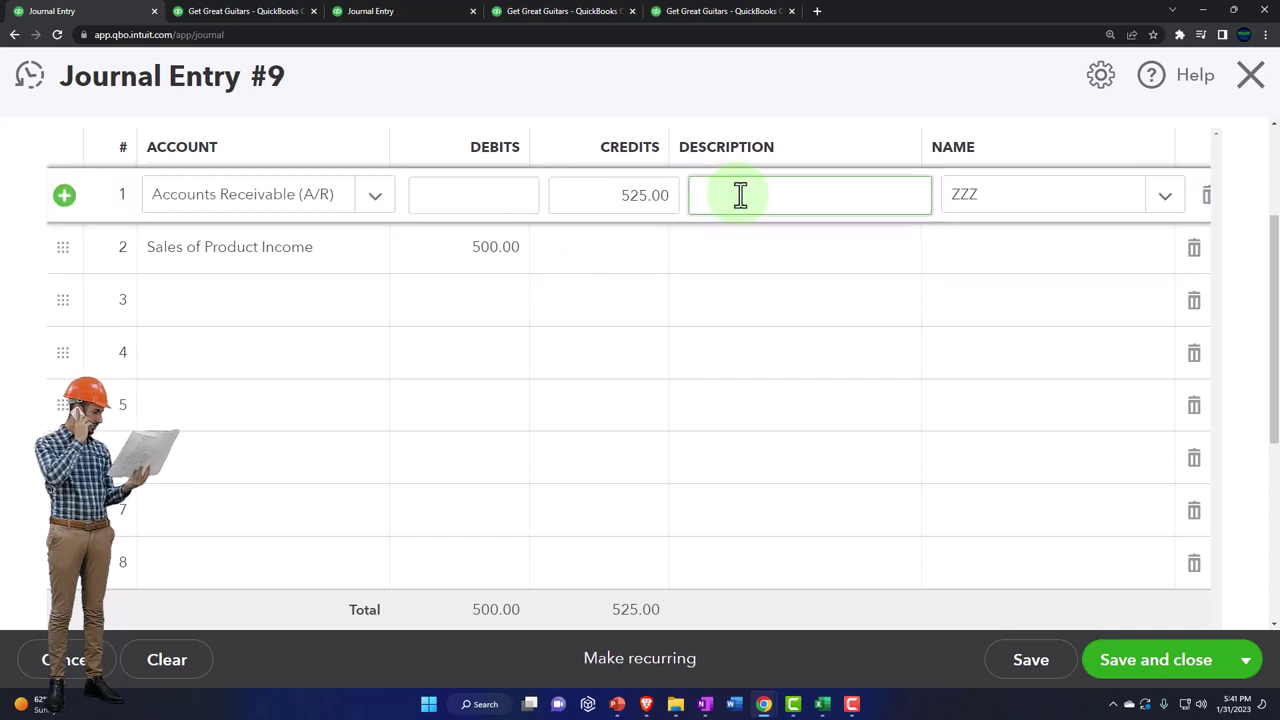
{"action": "type", "text": "Reversing "}
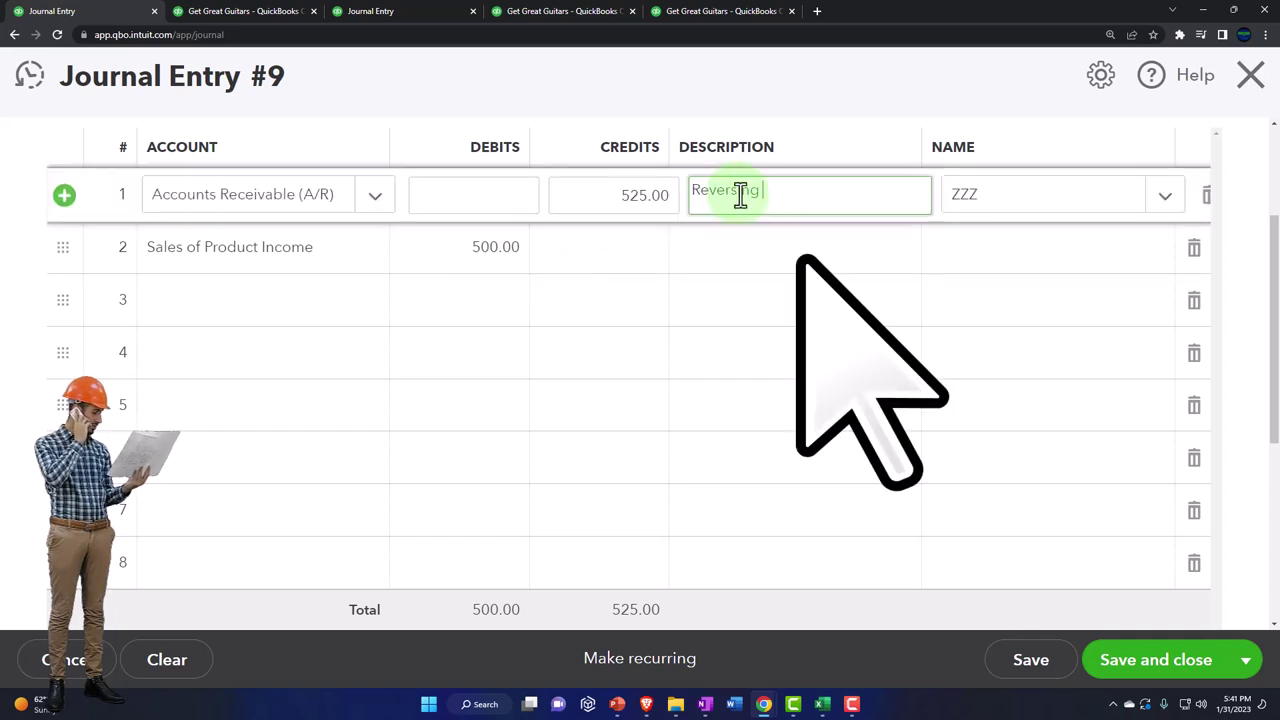
{"action": "type", "text": "Entery"}
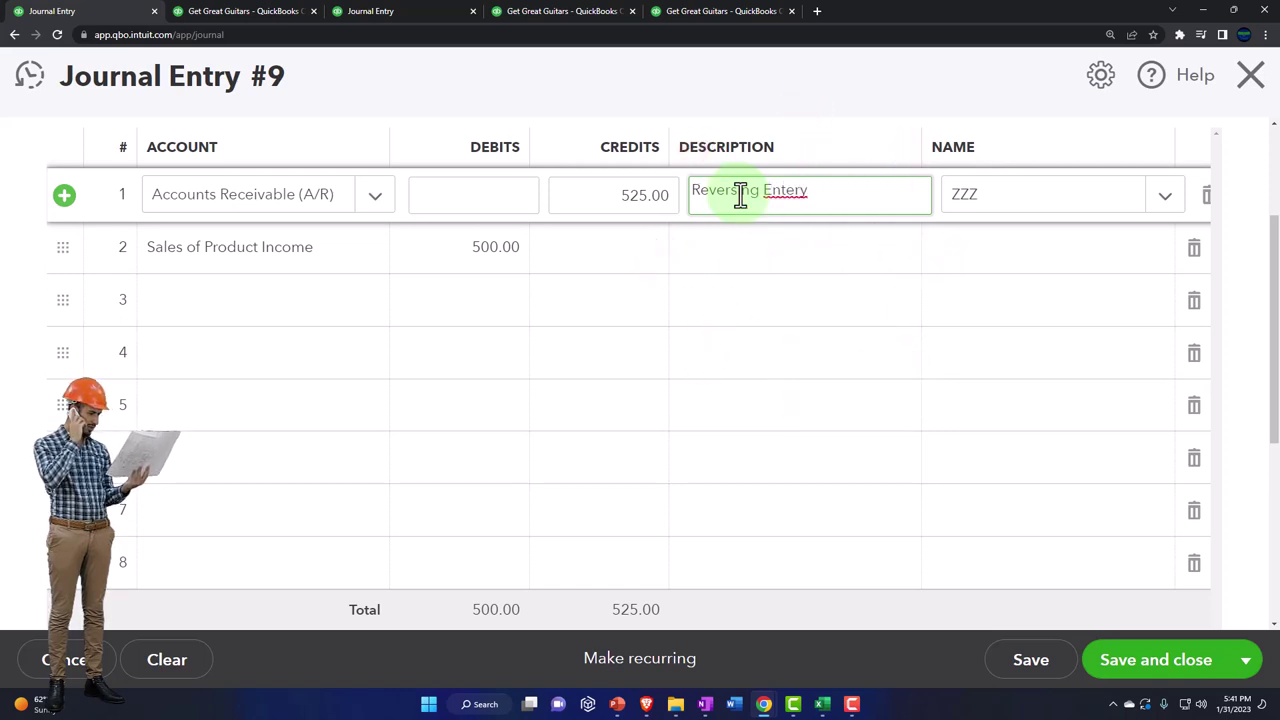
{"action": "key", "text": "BackSpace"}
{"action": "key", "text": "BackSpace"}
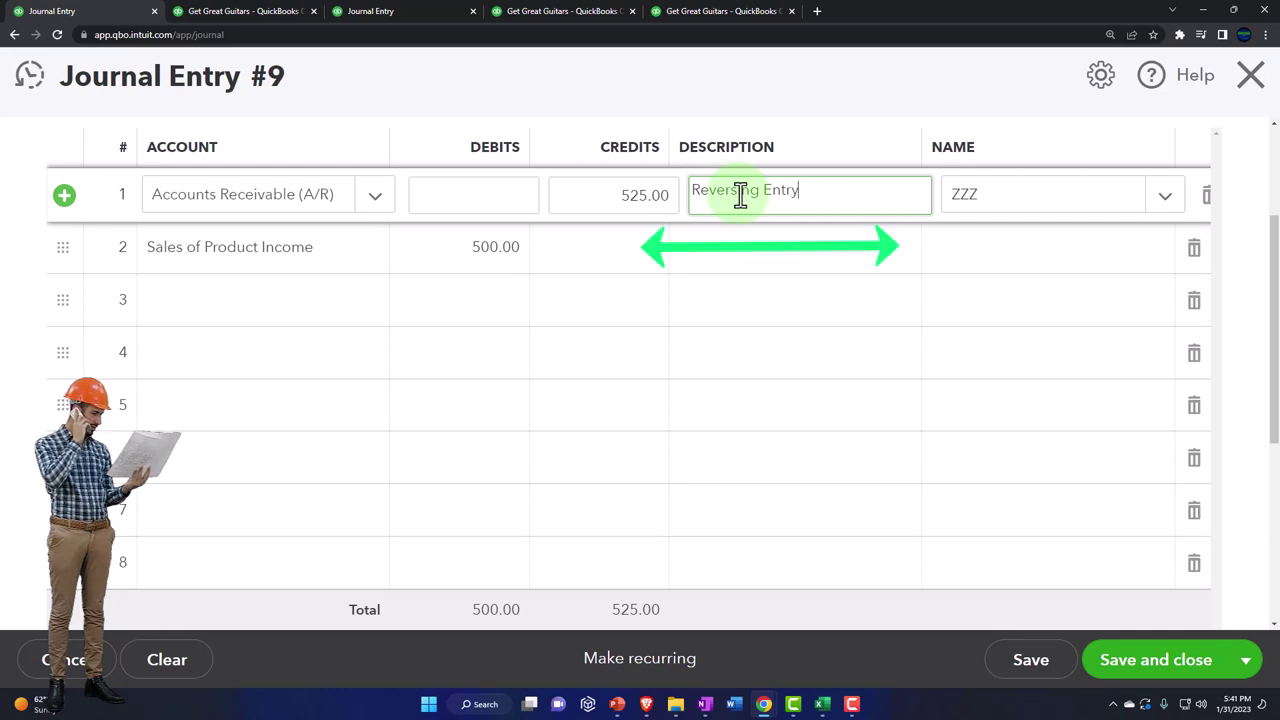
Step: Copy the Reversing Entry description from journal line 1 to the Sales of Product Income line
{"action": "key", "text": "shift+Left"}
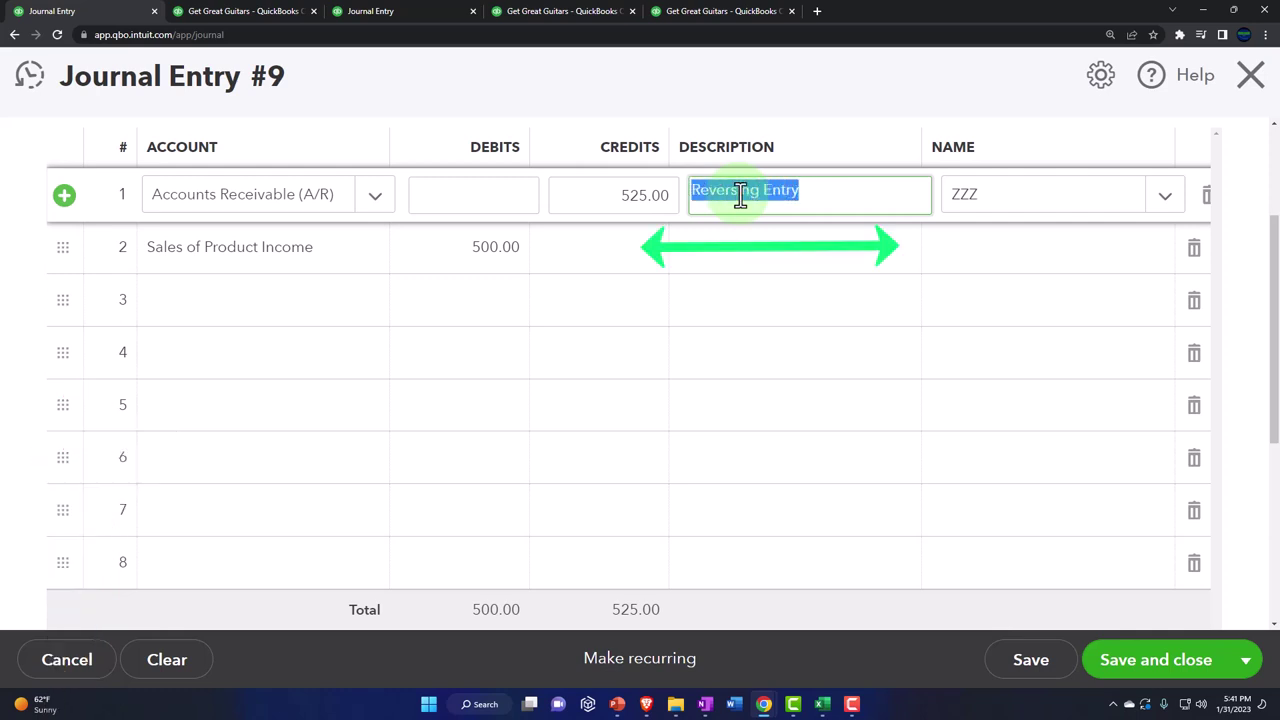
{"action": "left_click", "coordinate": [760, 256]}
{"action": "key", "text": "Tab"}
{"action": "key", "text": "Tab"}
{"action": "key", "text": "Tab"}
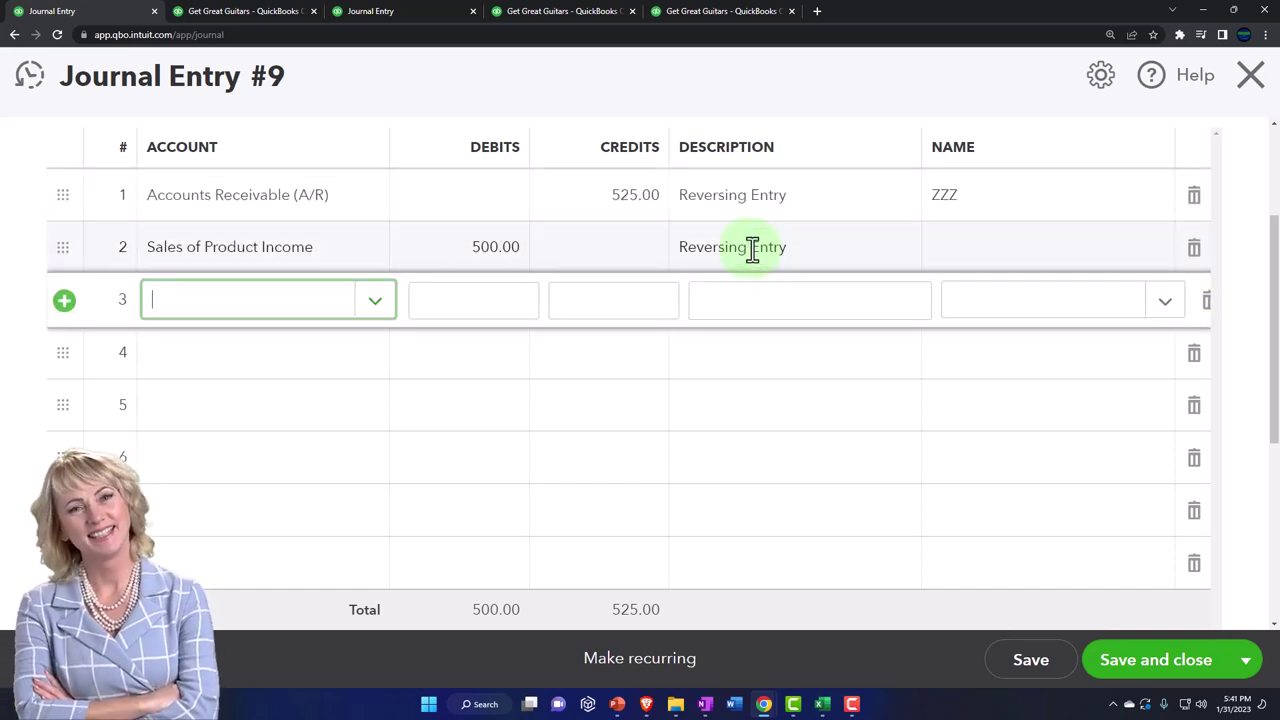
Step: Fill journal line 3 with the California Department of Tax and Fee Administration account, a 25.00 debit and the description Reversing Entry
{"action": "type", "text": "XCal"}
{"action": "key", "text": "BackSpace"}
{"action": "key", "text": "BackSpace"}
{"action": "key", "text": "BackSpace"}
{"action": "key", "text": "BackSpace"}
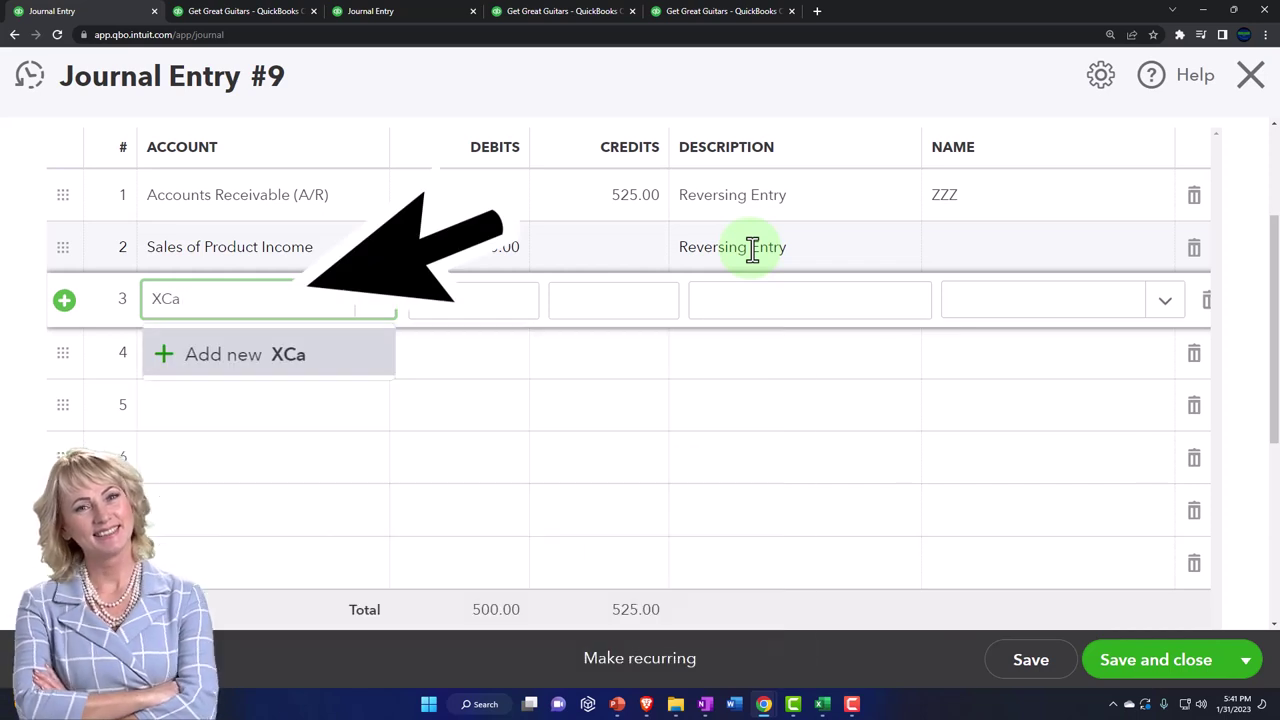
{"action": "type", "text": "Cal"}
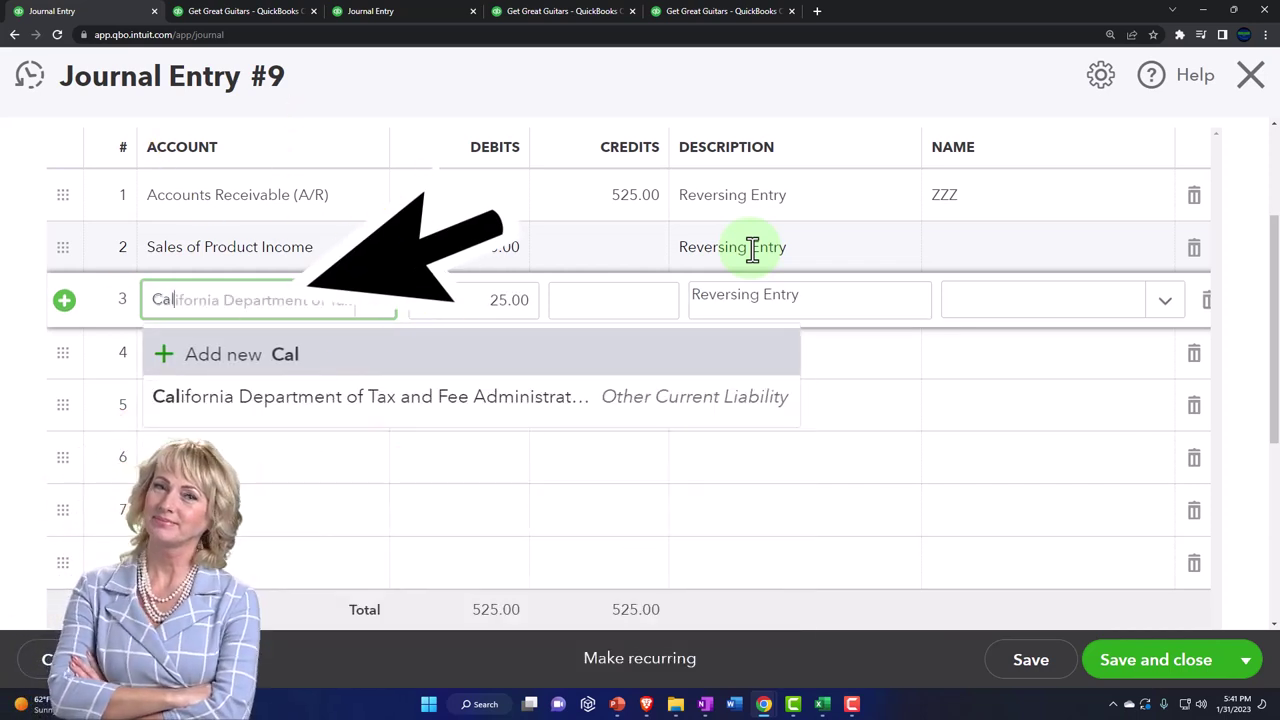
{"action": "key", "text": "Down"}
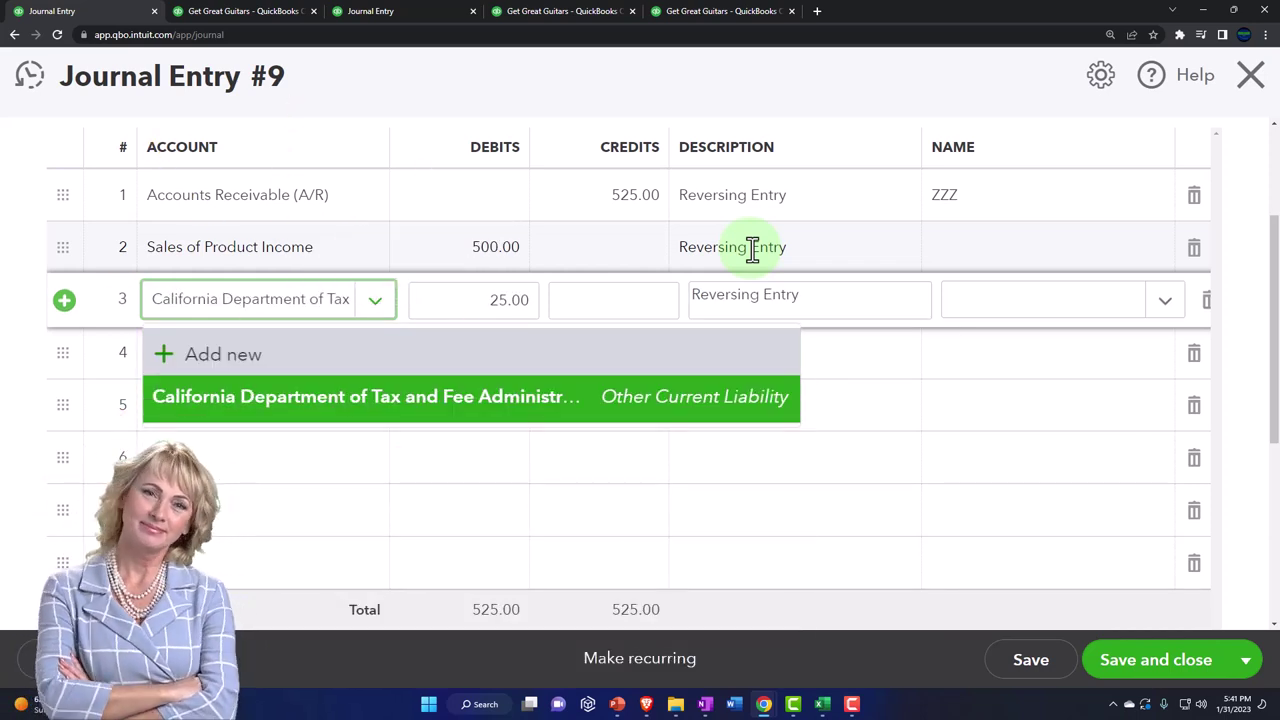
{"action": "key", "text": "Tab"}
{"action": "key", "text": "Tab"}
{"action": "key", "text": "Tab"}
{"action": "key", "text": "Tab"}
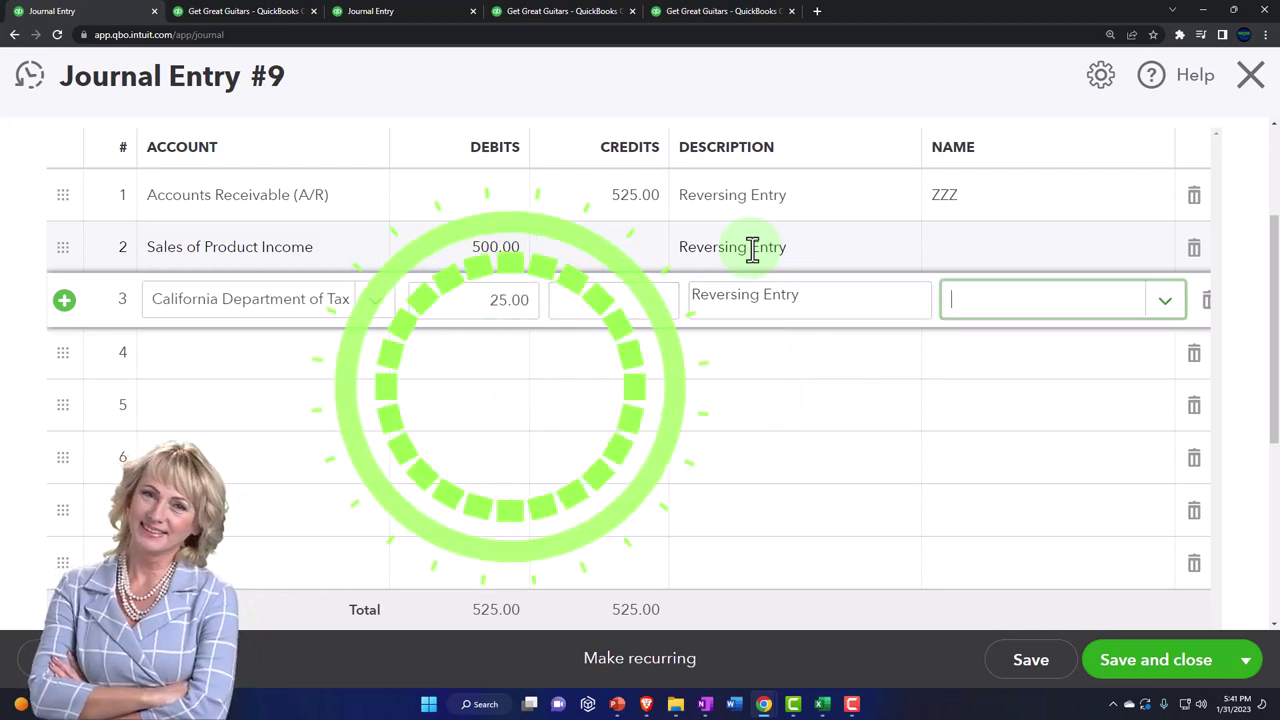
{"action": "key", "text": "Tab"}
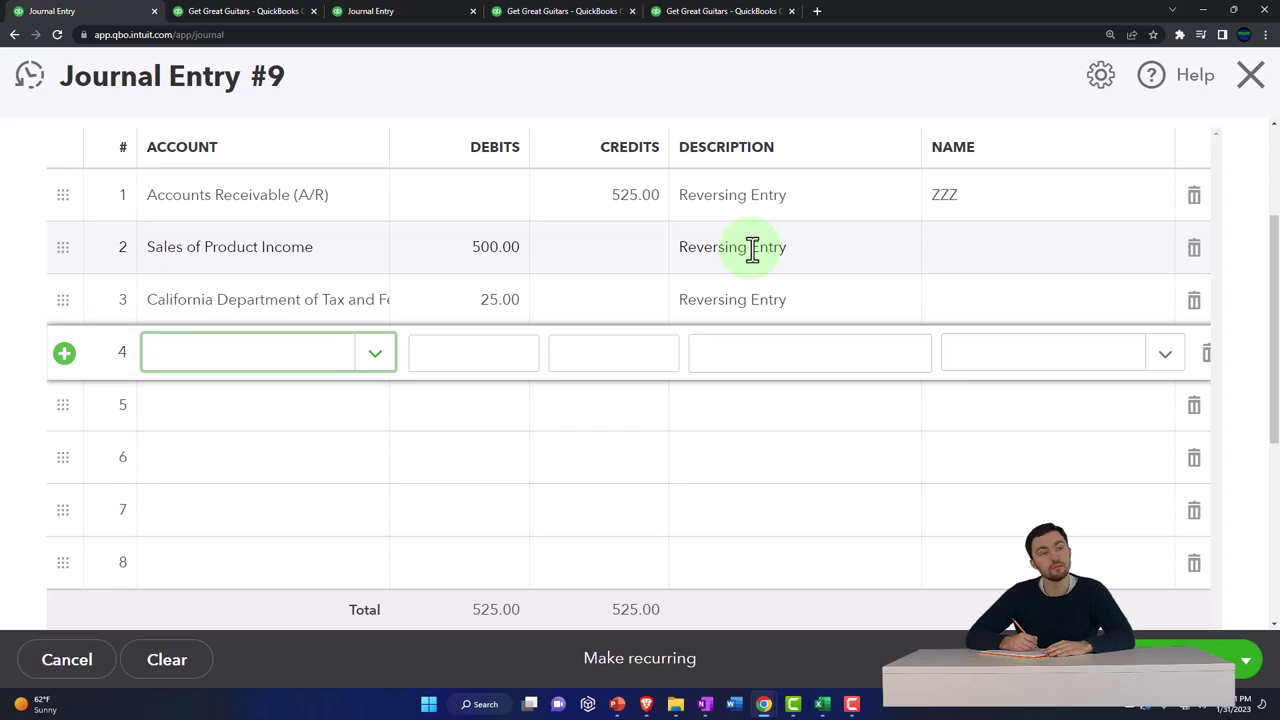
Step: Fill journal line 4 with Cost of goods sold, a 400.00 credit and the description Reversing Entry
{"action": "type", "text": "Cost"}
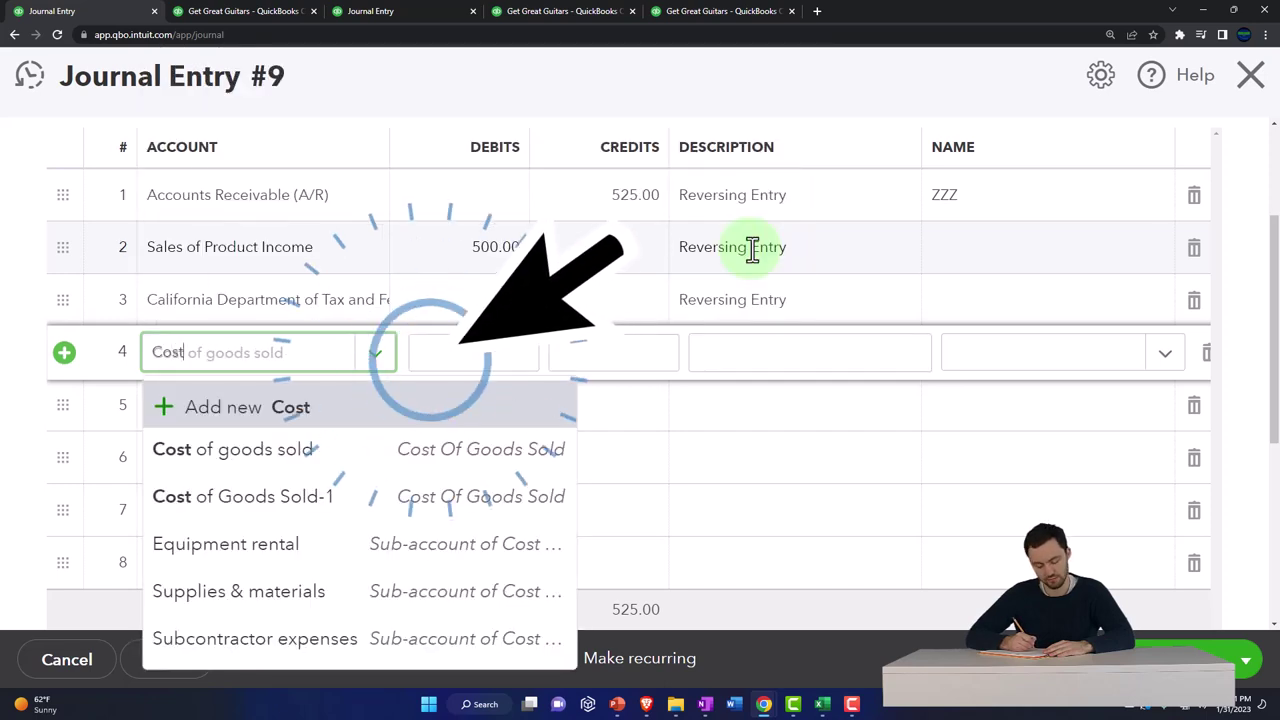
{"action": "key", "text": "Down"}
{"action": "key", "text": "Tab"}
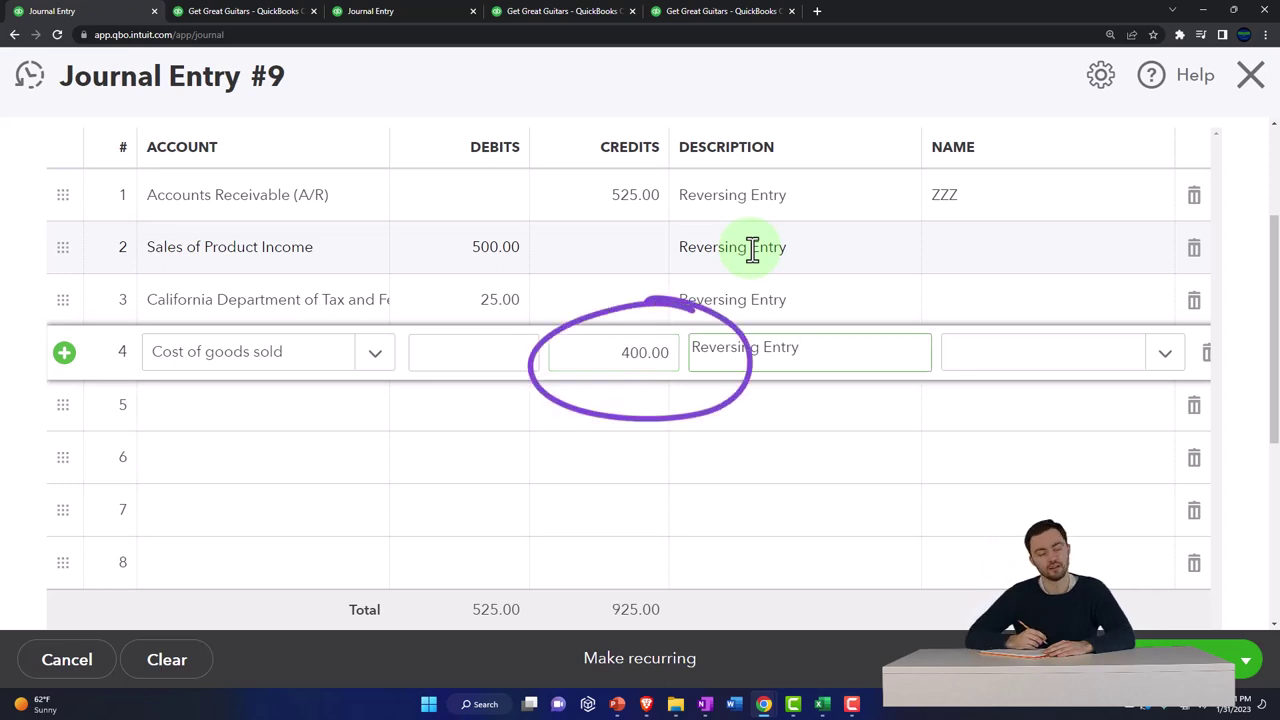
{"action": "key", "text": "Tab"}
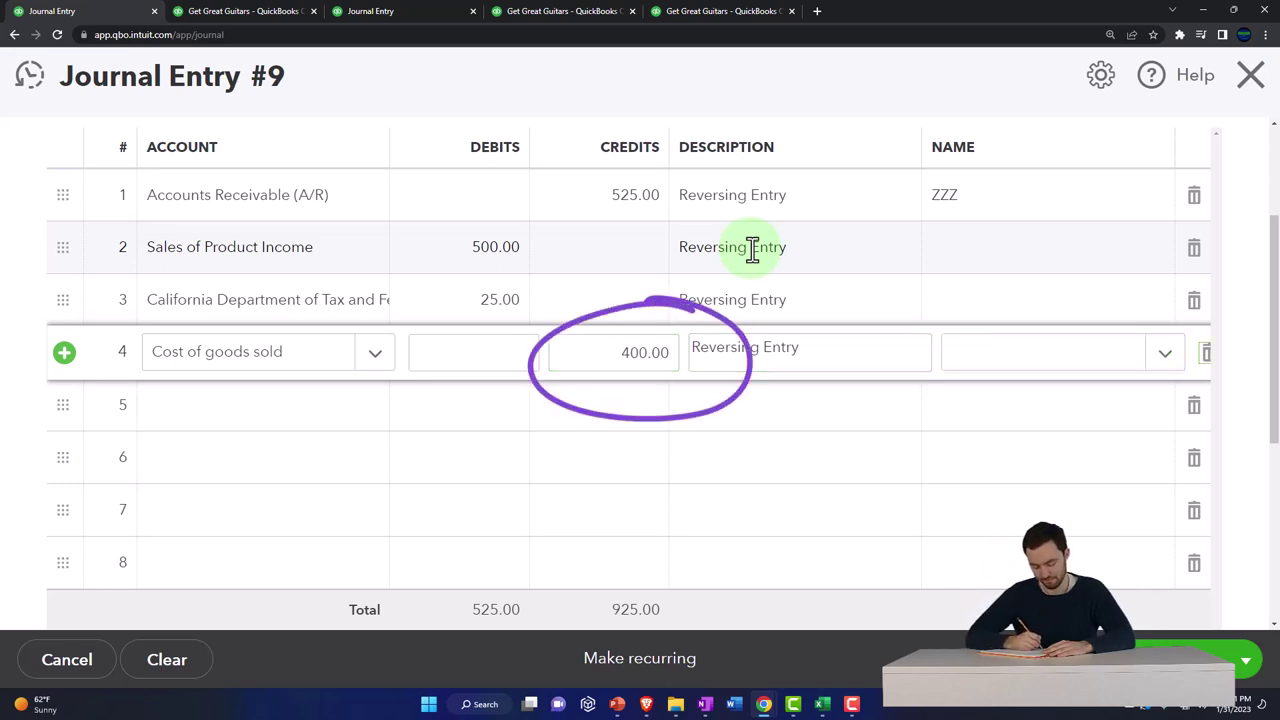
{"action": "key", "text": "Tab"}
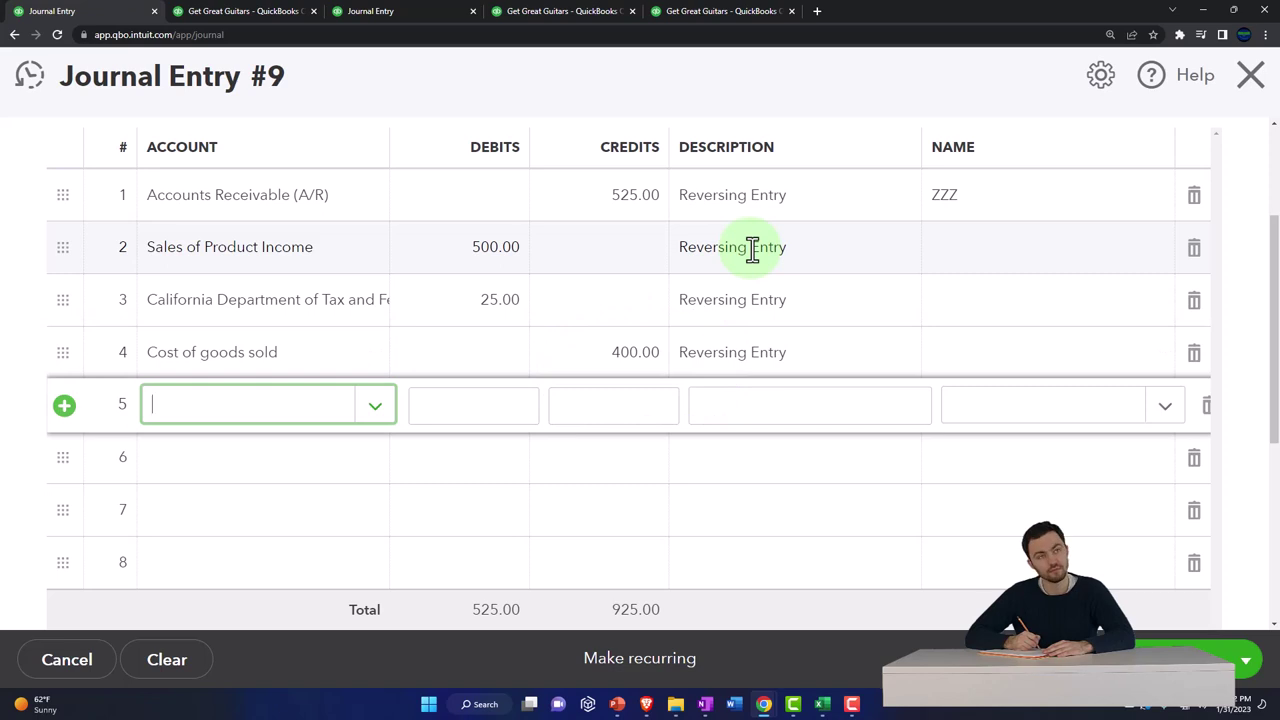
Step: Fill journal line 5 with Inventory Asset, a 400.00 debit and the description Reversing Entry, and save and close the journal entry
{"action": "type", "text": "Inve"}
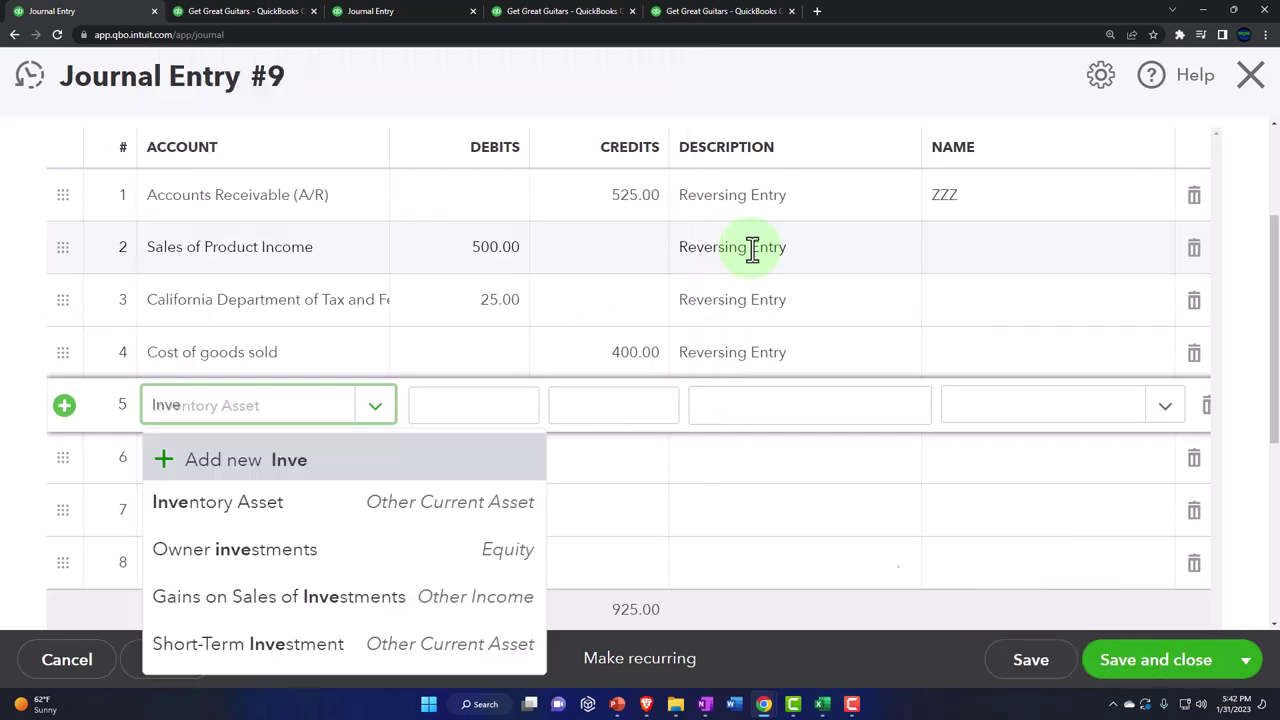
{"action": "key", "text": "Down"}
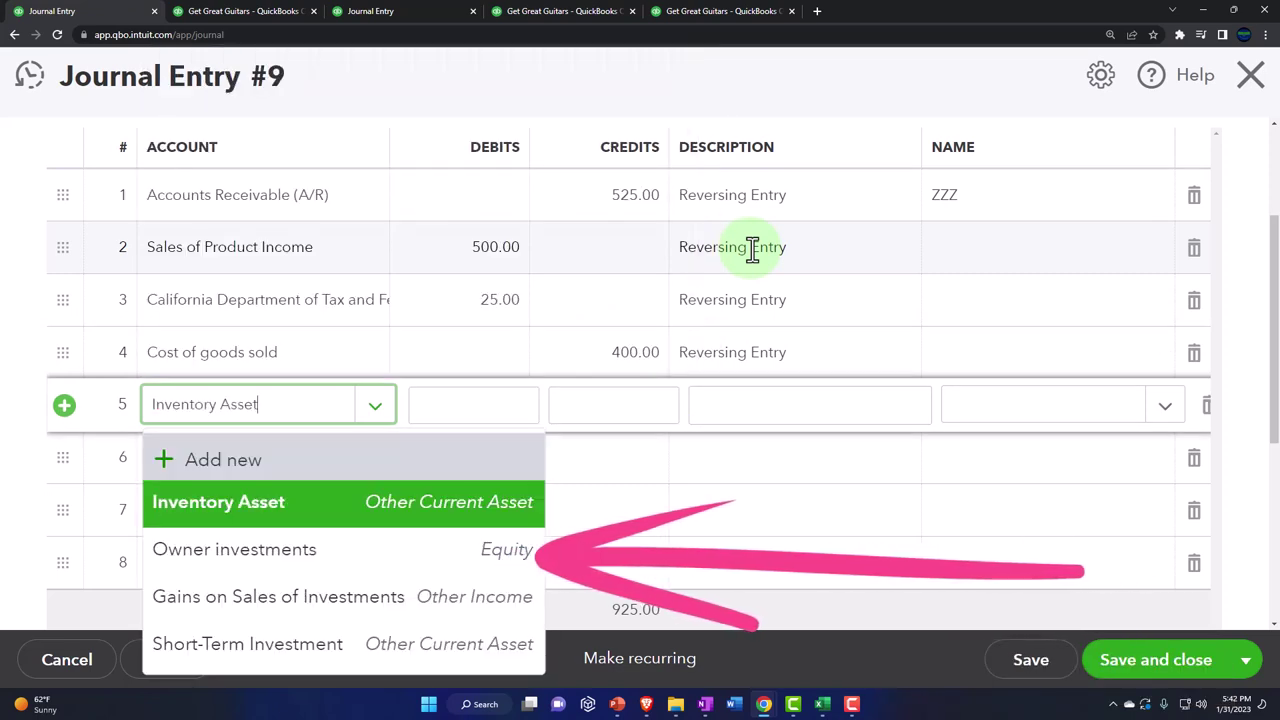
{"action": "key", "text": "Tab"}
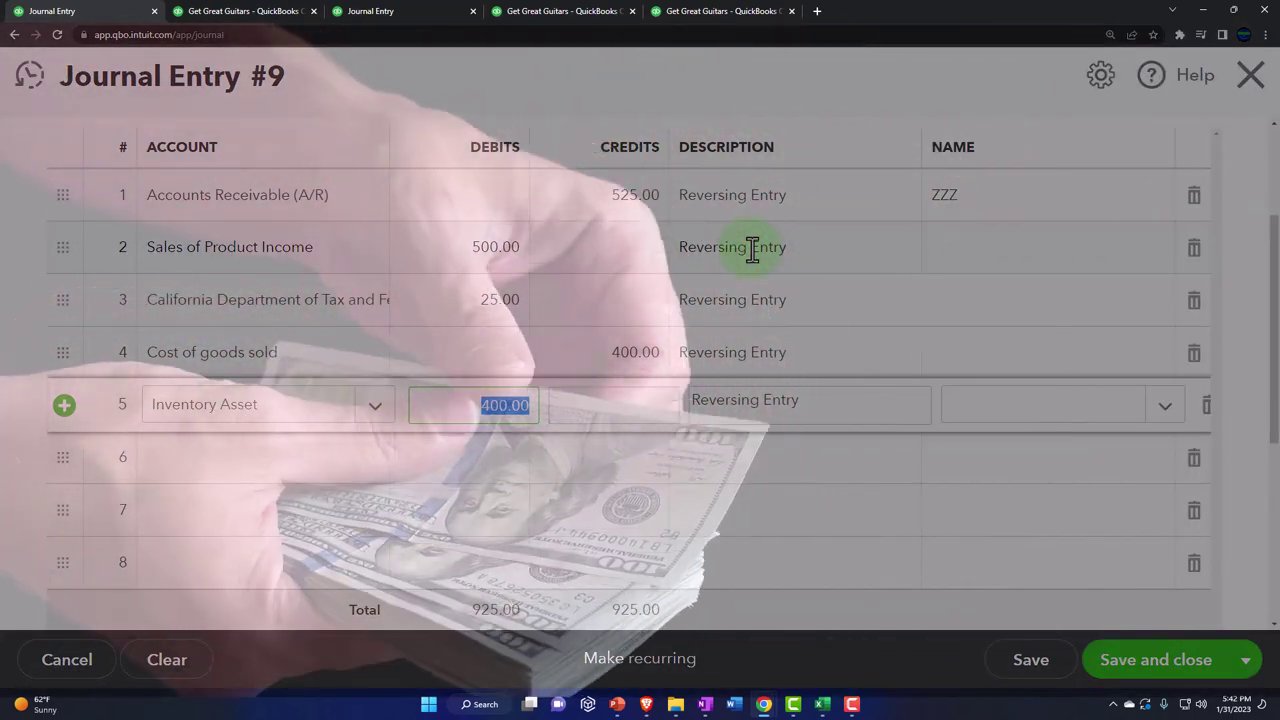
{"action": "key", "text": "Tab"}
{"action": "key", "text": "Tab"}
{"action": "key", "text": "Tab"}
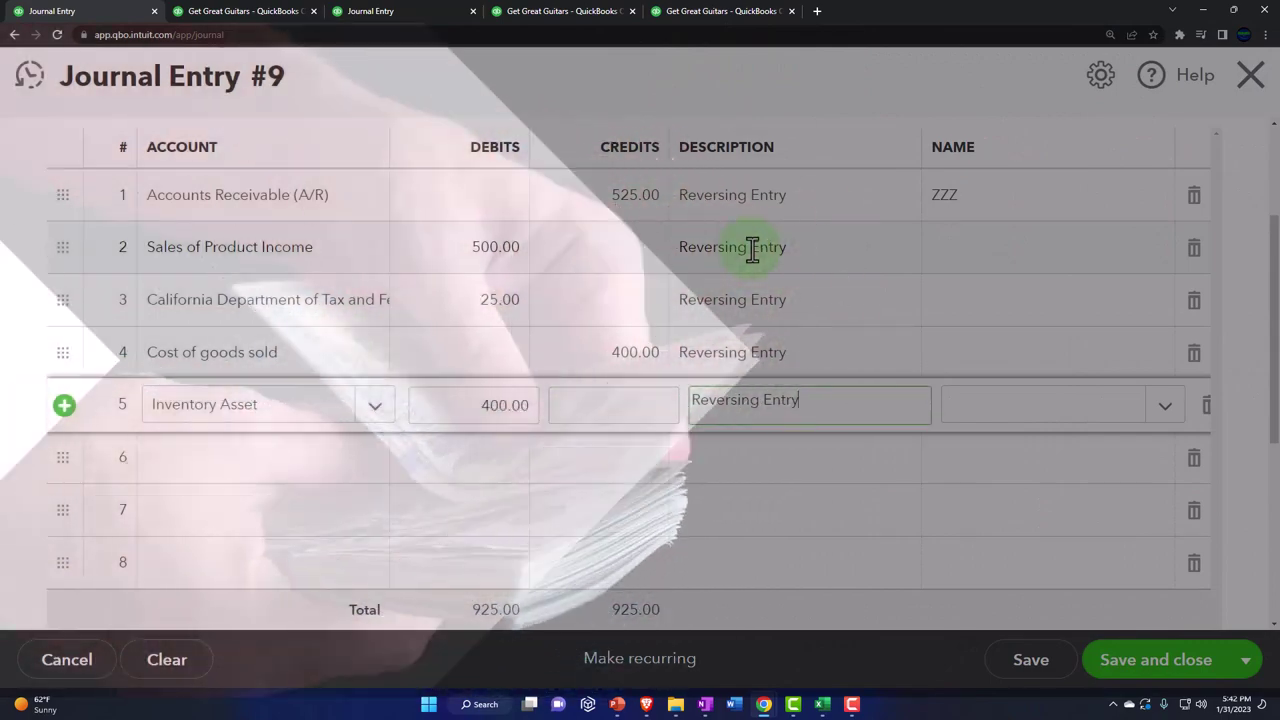
{"action": "key", "text": "Tab"}
{"action": "key", "text": "Tab"}
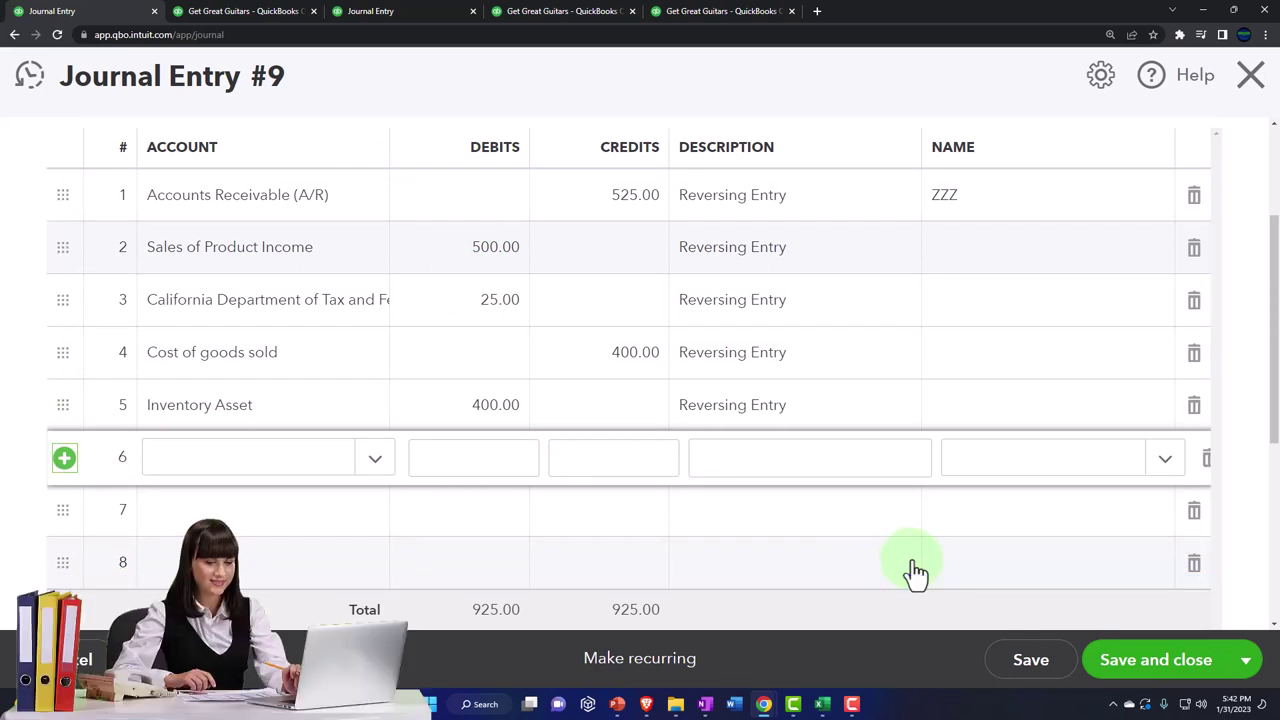
{"action": "left_click", "coordinate": [1158, 677]}
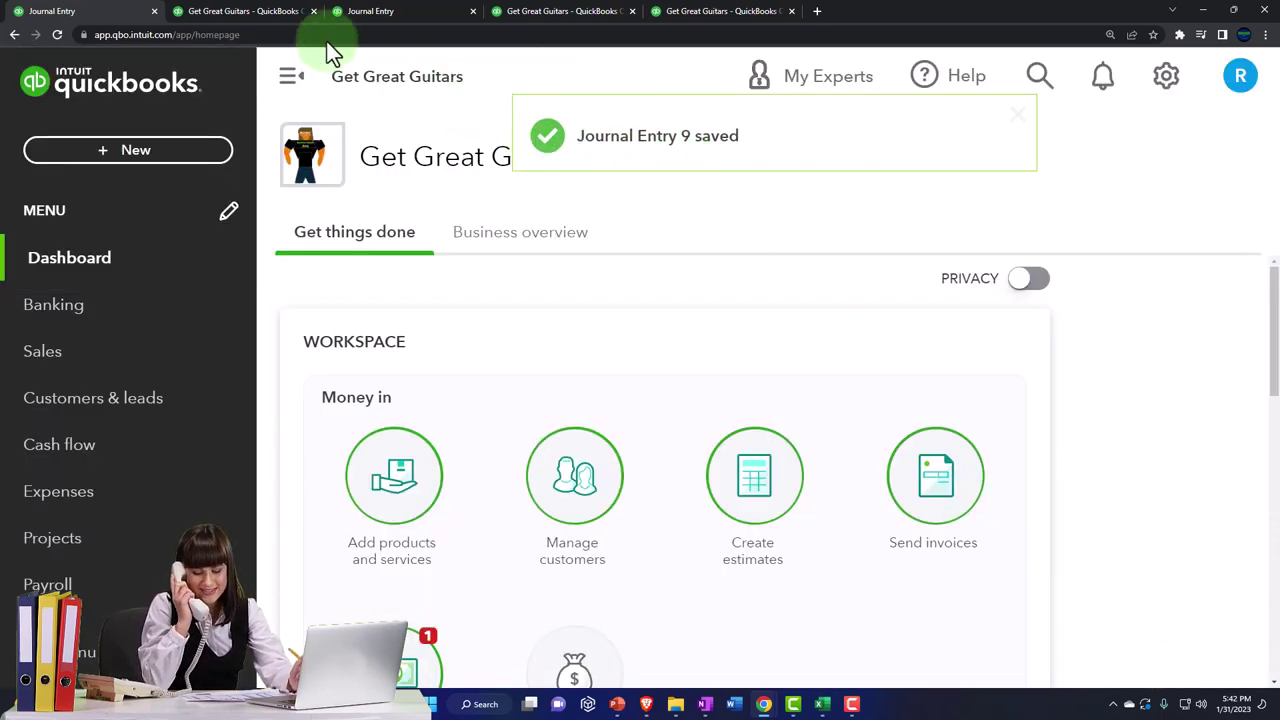
Step: Rerun the monthly Balance Sheet for 01/01/2023 to 03/31/2023 and review its asset accounts
{"action": "left_click", "coordinate": [245, 11]}
{"action": "scroll", "coordinate": [300, 286], "scroll_direction": "up", "scroll_amount": 5}
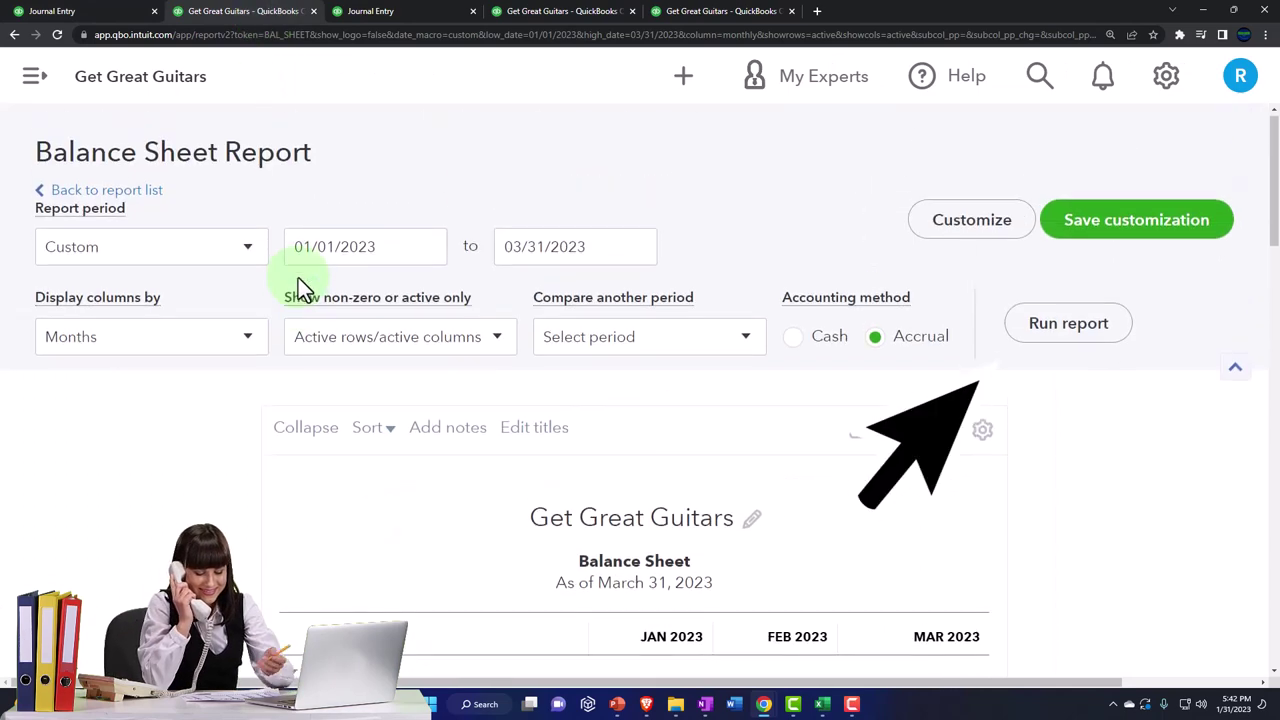
{"action": "left_click", "coordinate": [1055, 335]}
{"action": "scroll", "coordinate": [1047, 360], "scroll_direction": "down", "scroll_amount": 3}
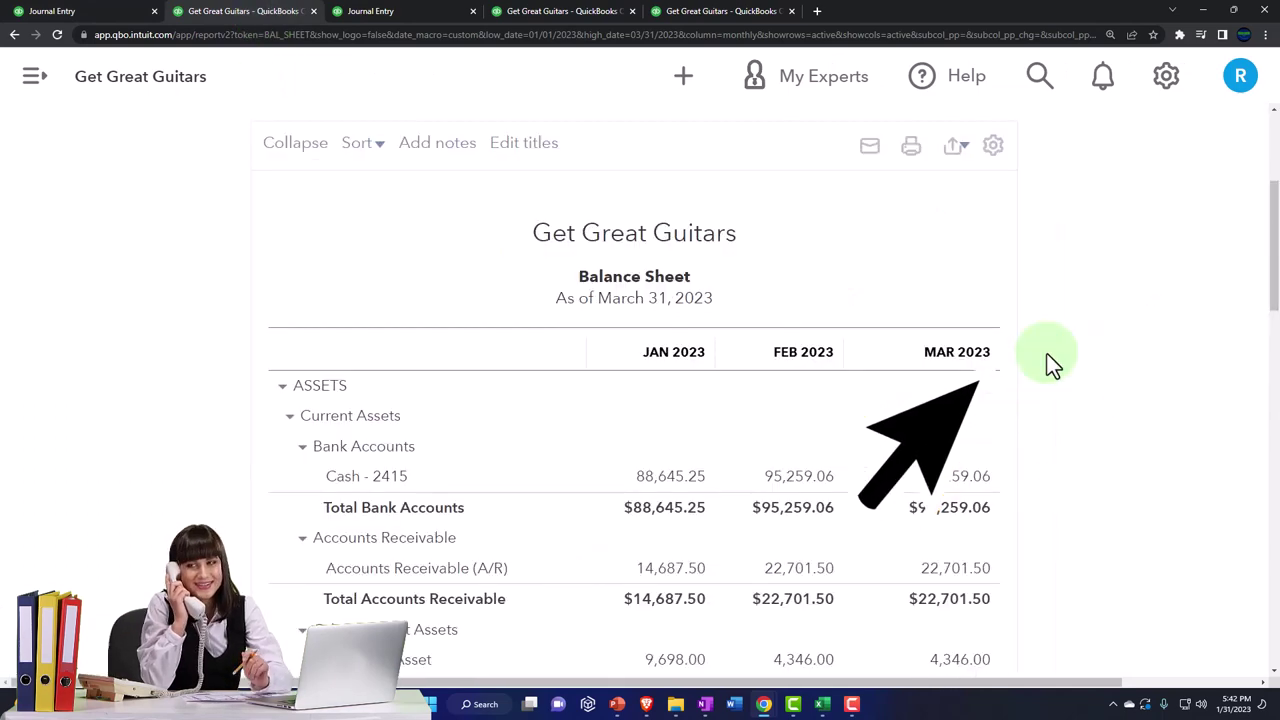
{"action": "scroll", "coordinate": [1047, 360], "scroll_direction": "down", "scroll_amount": 2}
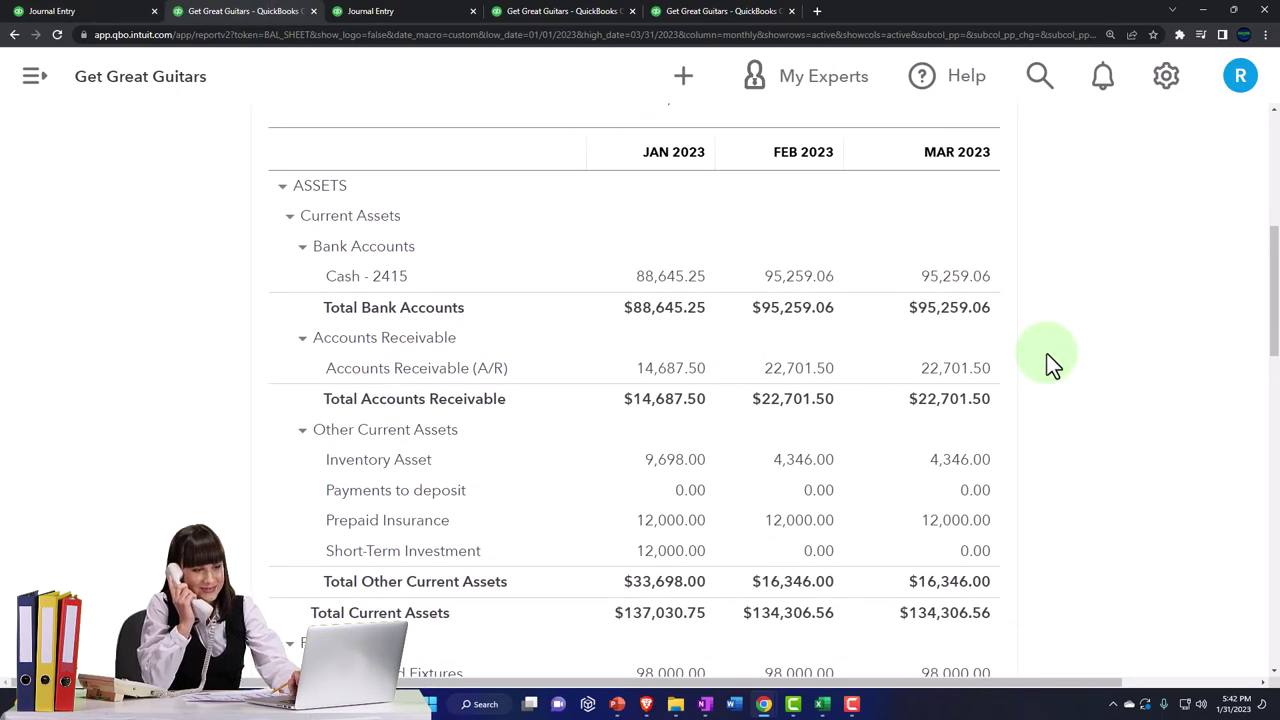
Step: Examine the transactions behind the February Accounts Receivable balance and return to the Balance Sheet
{"action": "left_click", "coordinate": [799, 370]}
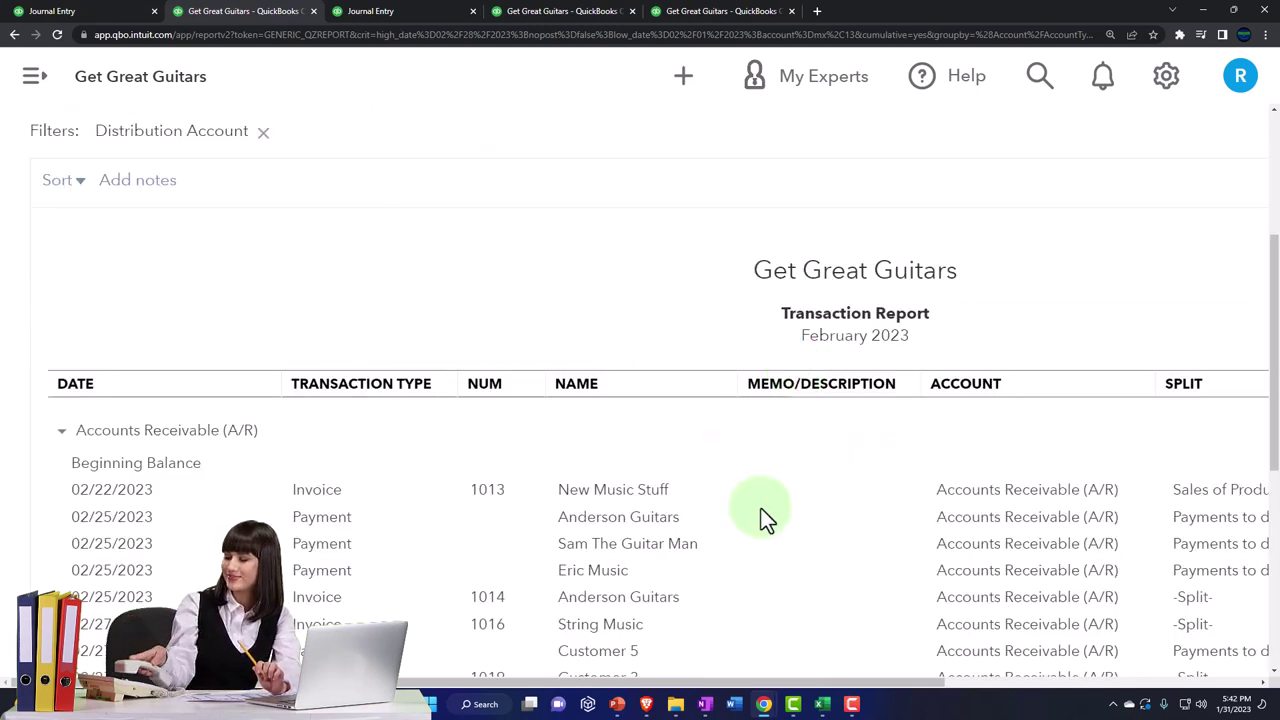
{"action": "scroll", "coordinate": [560, 495], "scroll_direction": "down", "scroll_amount": 3}
{"action": "key", "text": "ctrl+minus"}
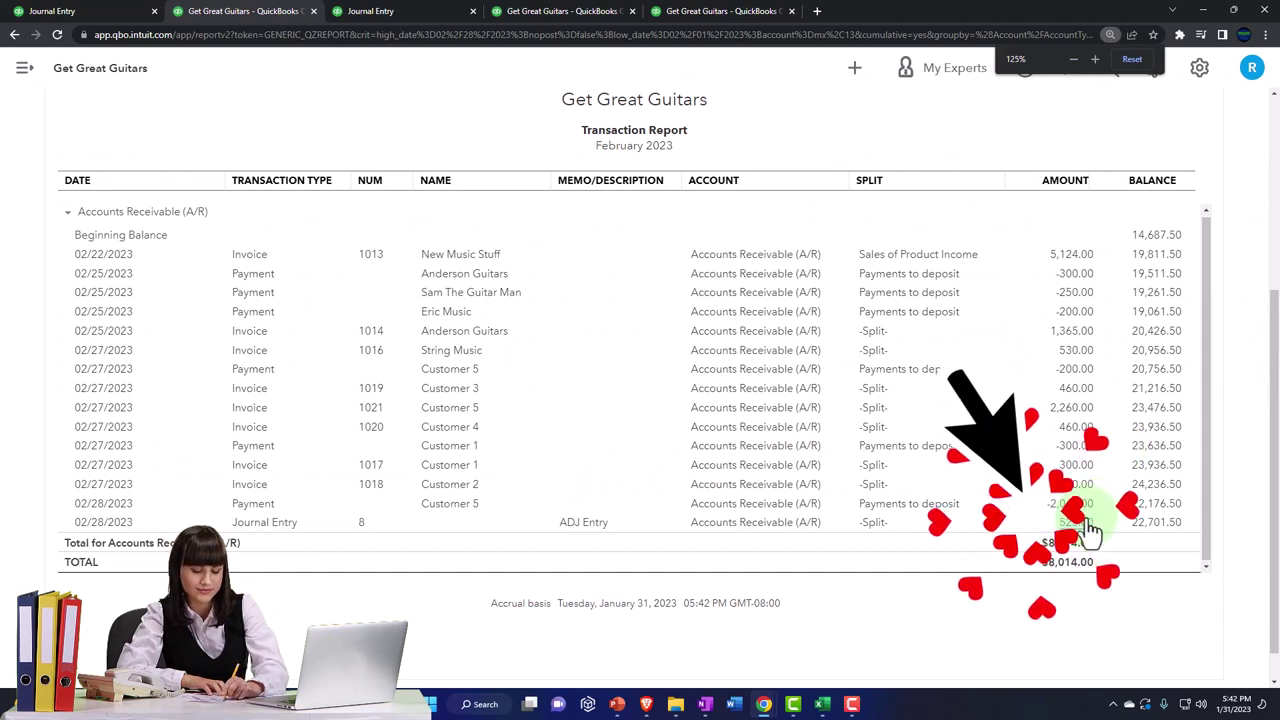
{"action": "scroll", "coordinate": [120, 310], "scroll_direction": "up", "scroll_amount": 3}
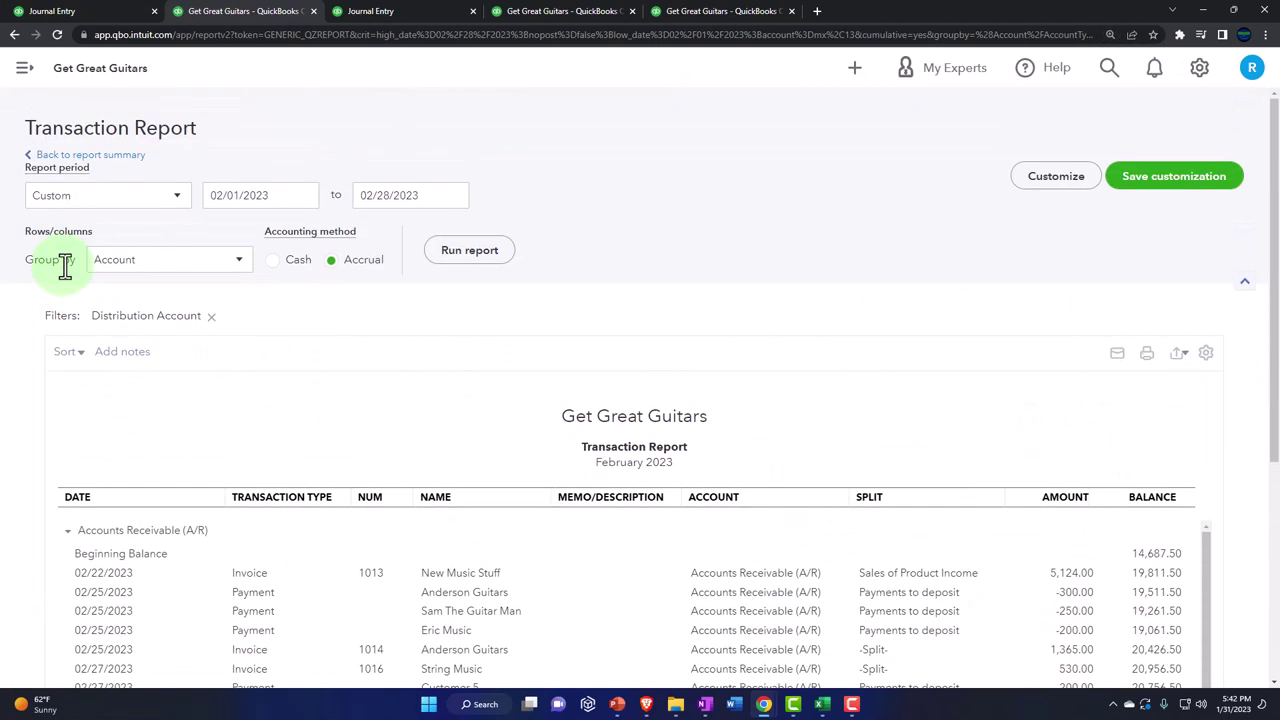
{"action": "left_click", "coordinate": [114, 158]}
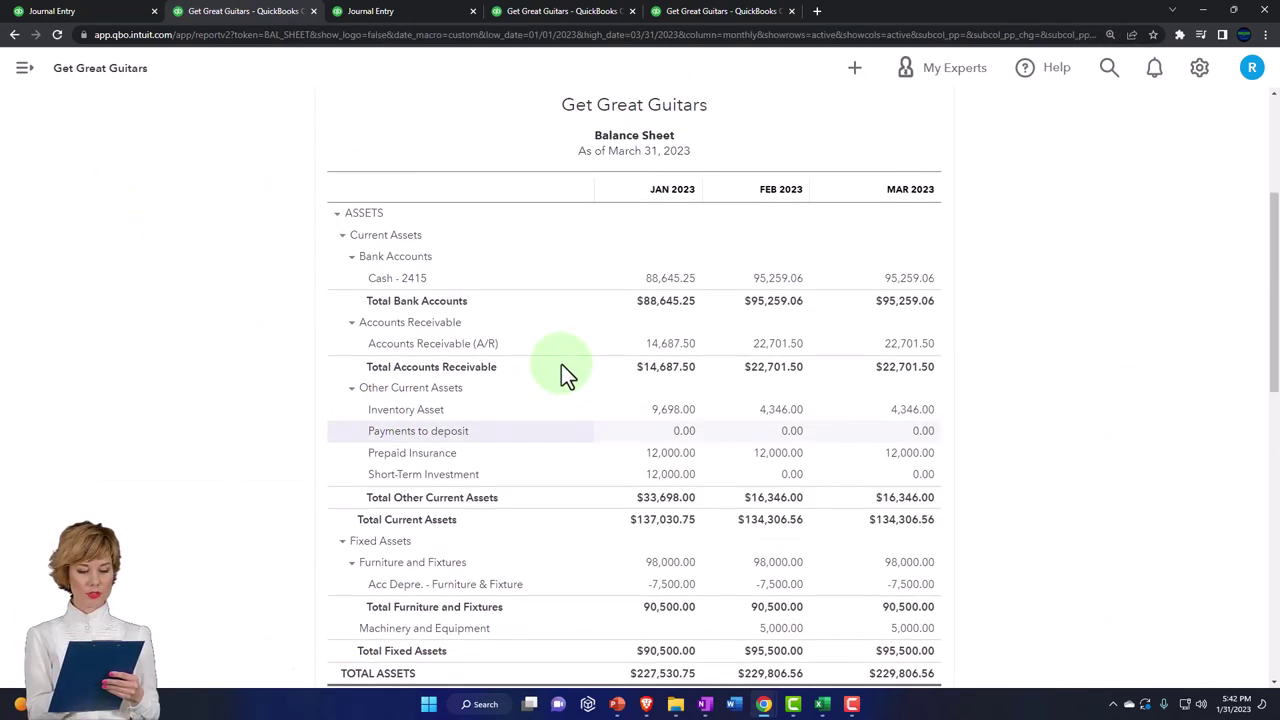
Step: Examine the transactions behind the March Accounts Receivable balance and return to the Balance Sheet
{"action": "left_click", "coordinate": [908, 345]}
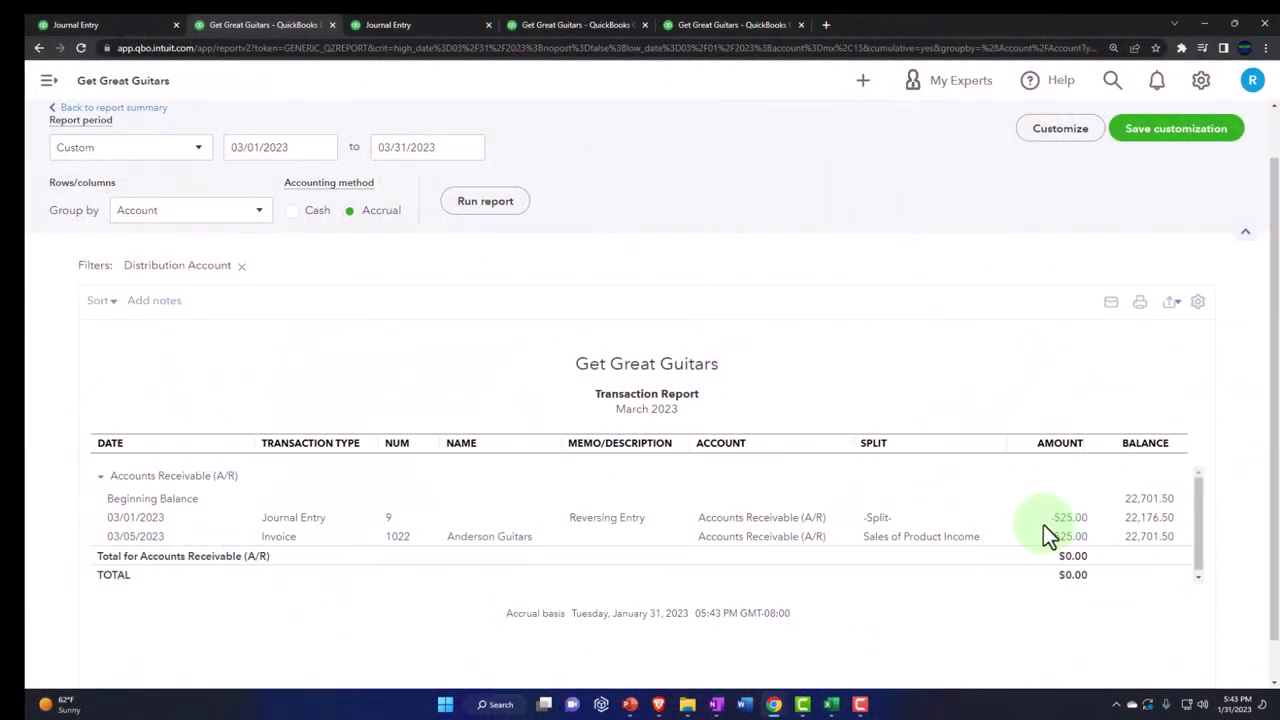
{"action": "scroll", "coordinate": [70, 484], "scroll_direction": "up", "scroll_amount": 1}
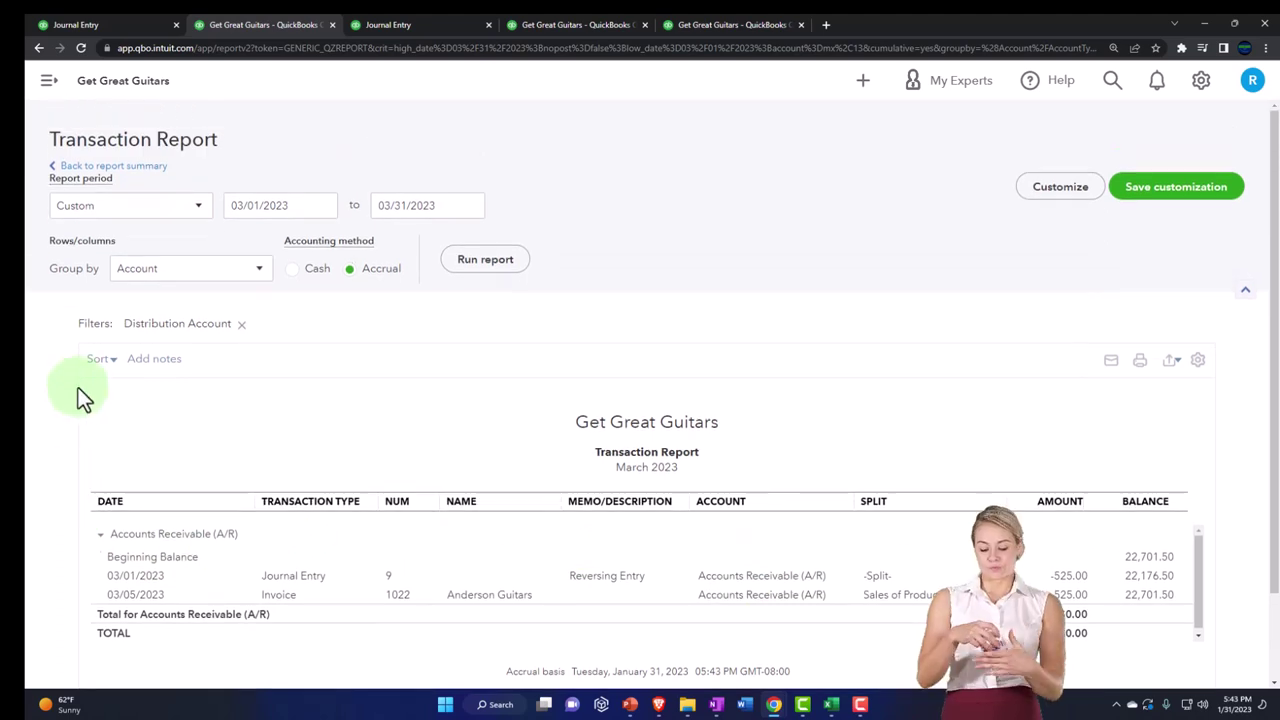
{"action": "left_click", "coordinate": [128, 175]}
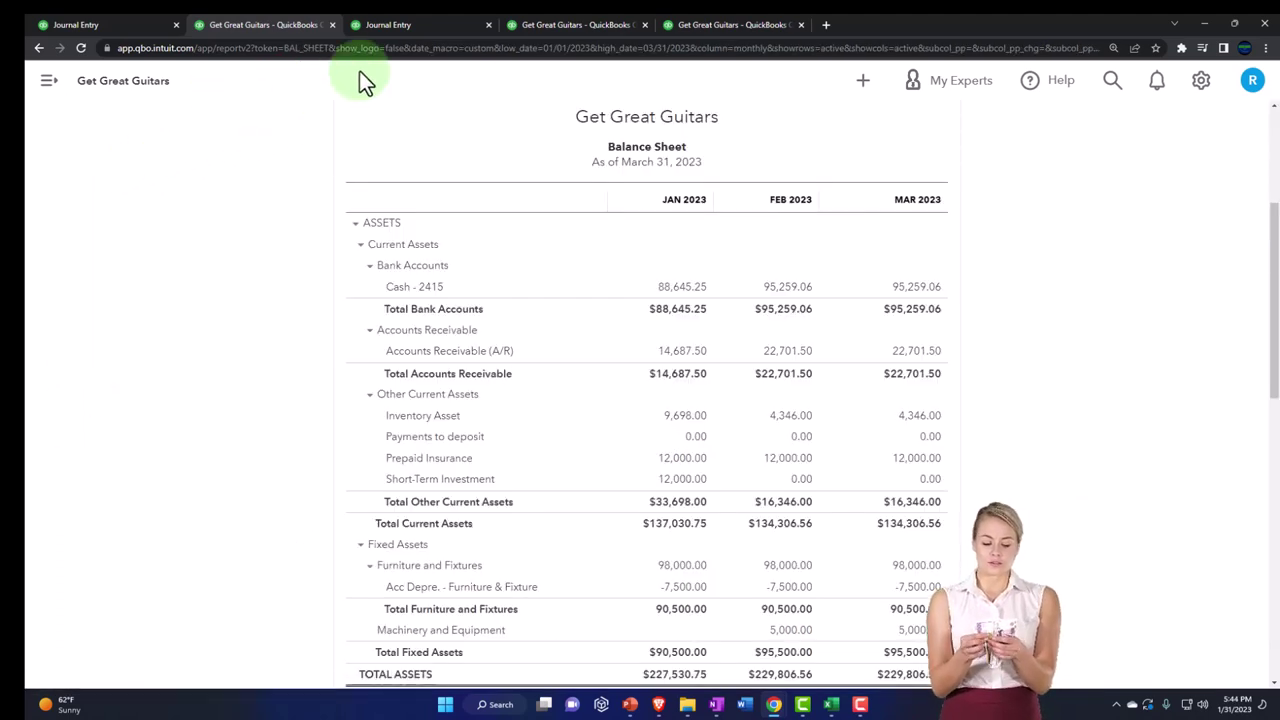
Step: Rerun the January to March 2023 Profit and Loss report and review its income and cost of goods sold
{"action": "left_click", "coordinate": [418, 26]}
{"action": "key", "text": "ctrl+minus"}
{"action": "scroll", "coordinate": [608, 371], "scroll_direction": "up", "scroll_amount": 3}
{"action": "left_click", "coordinate": [760, 265]}
{"action": "scroll", "coordinate": [1010, 419], "scroll_direction": "down", "scroll_amount": 2}
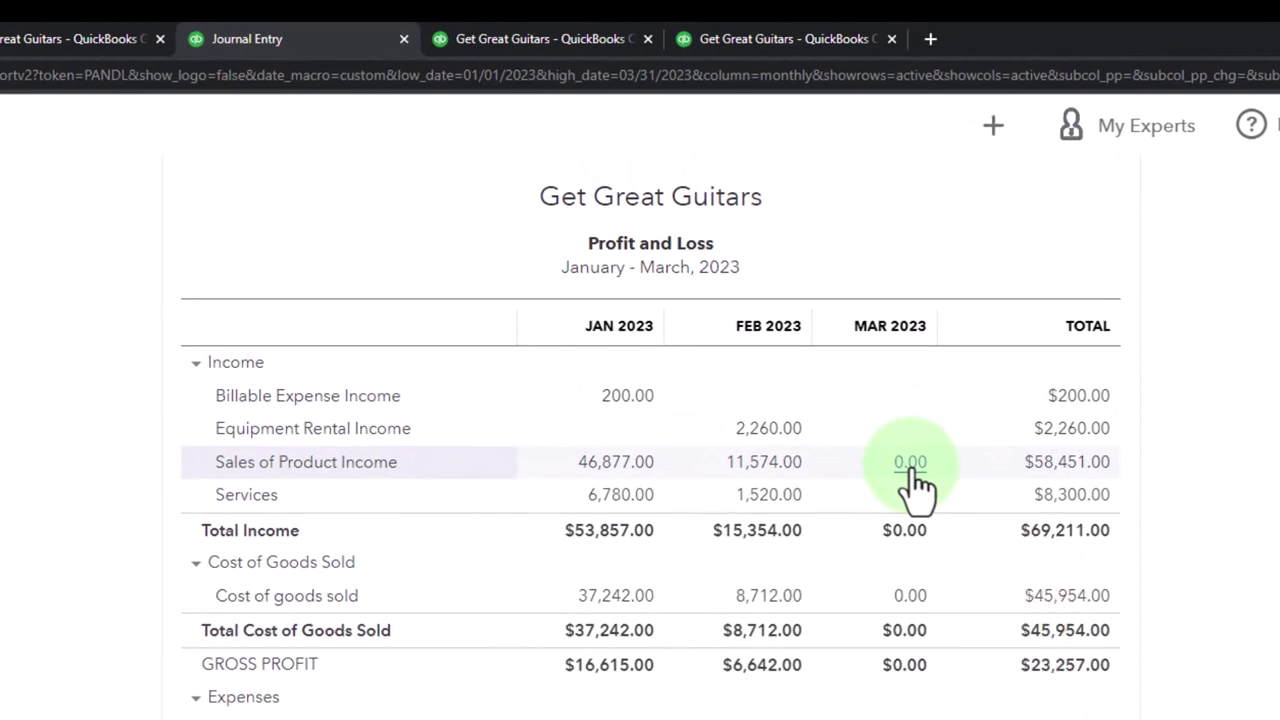
Step: Examine the transactions behind February's Sales of Product Income and return to the Profit and Loss report
{"action": "left_click", "coordinate": [793, 468]}
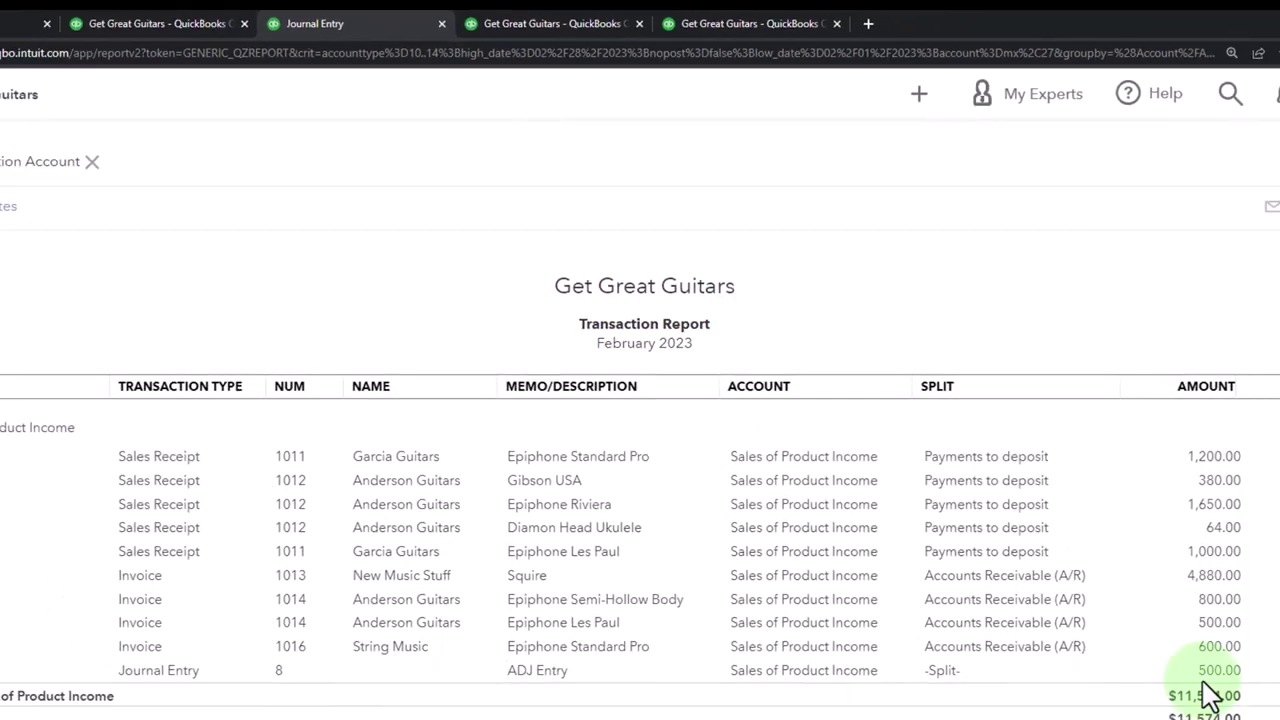
{"action": "scroll", "coordinate": [186, 293], "scroll_direction": "up", "scroll_amount": 3}
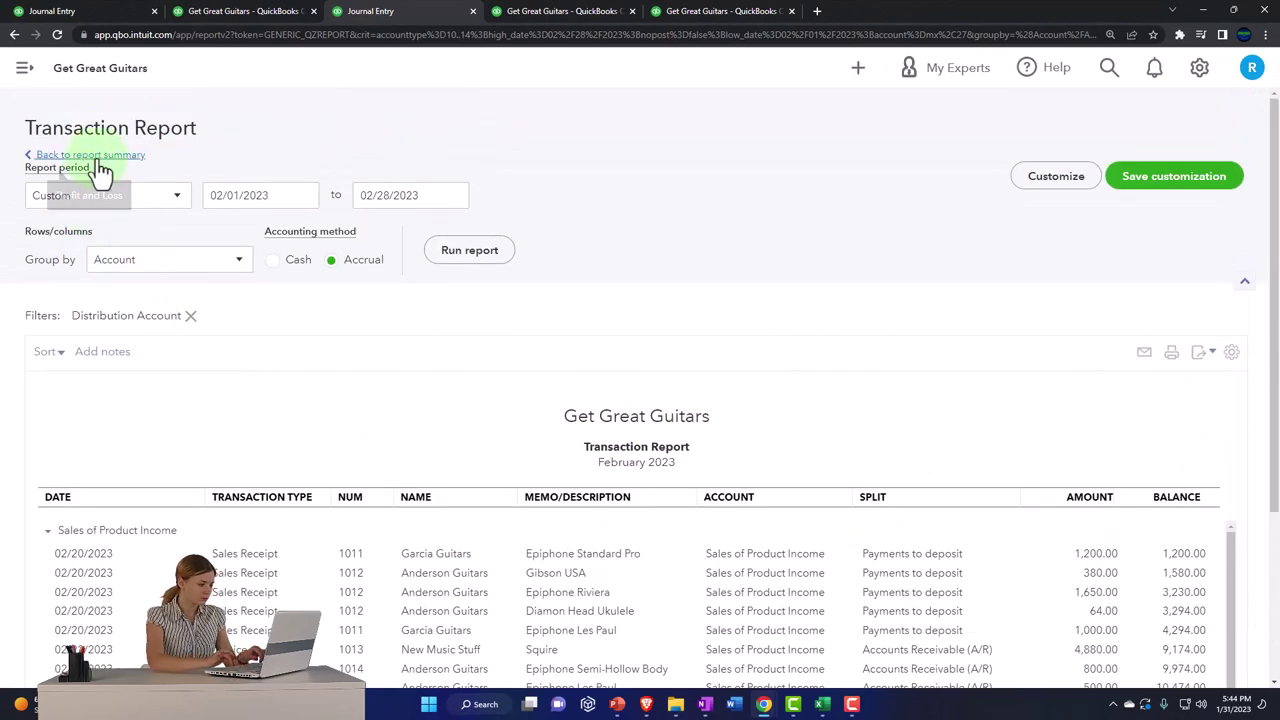
{"action": "left_click", "coordinate": [98, 157]}
{"action": "scroll", "coordinate": [691, 458], "scroll_direction": "down", "scroll_amount": 4}
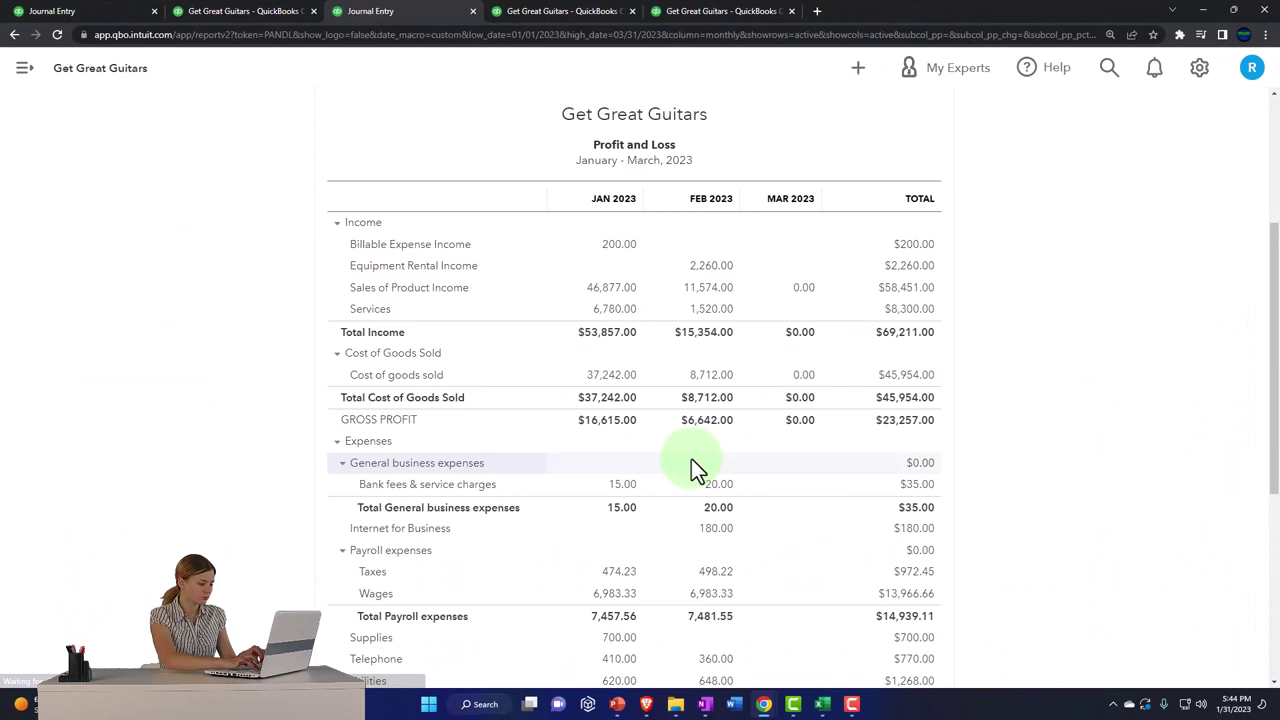
Step: Examine the transactions behind March's Sales of Product Income and return to the Profit and Loss report
{"action": "left_click", "coordinate": [802, 292]}
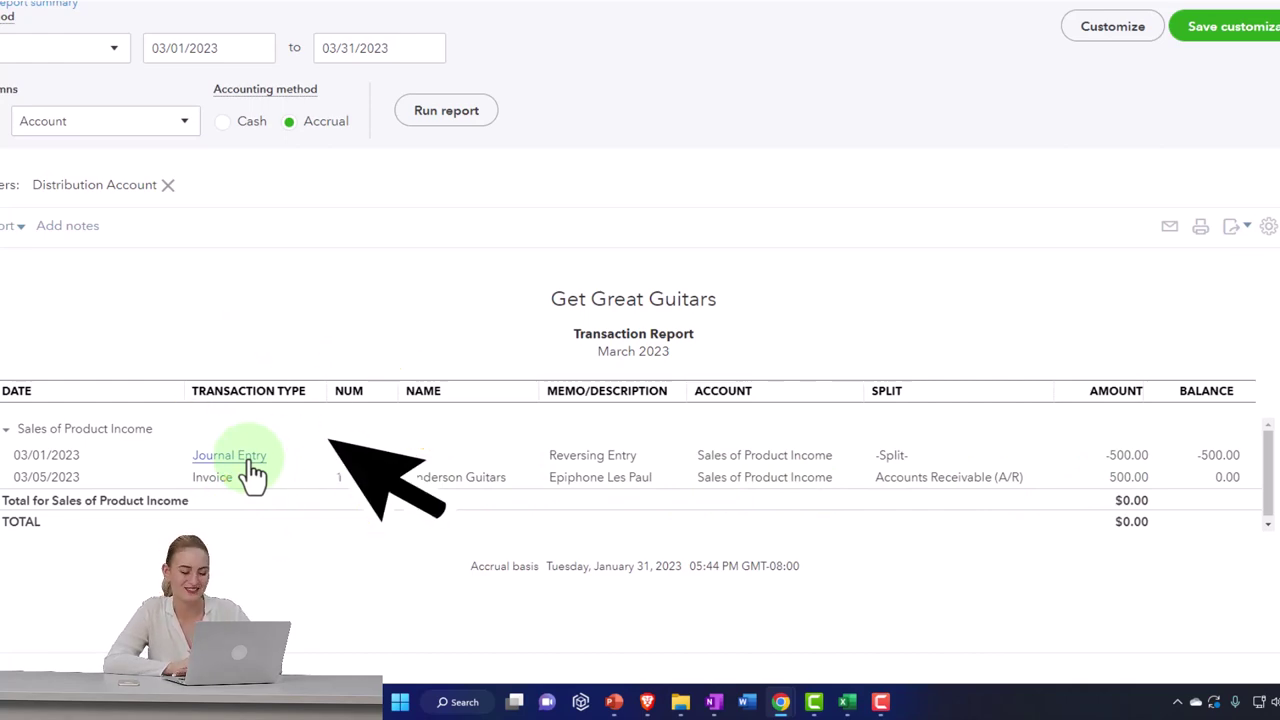
{"action": "left_click", "coordinate": [122, 157]}
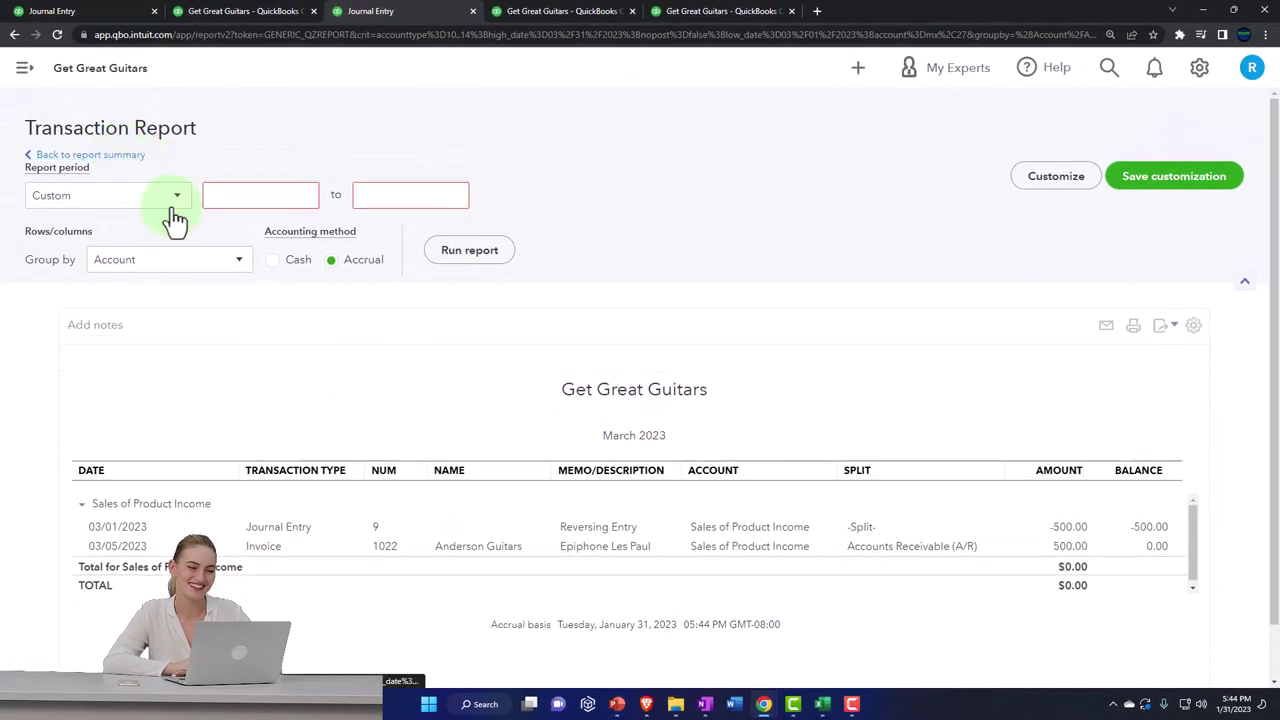
{"action": "scroll", "coordinate": [508, 502], "scroll_direction": "down", "scroll_amount": 1}
{"action": "scroll", "coordinate": [380, 471], "scroll_direction": "up", "scroll_amount": 1}
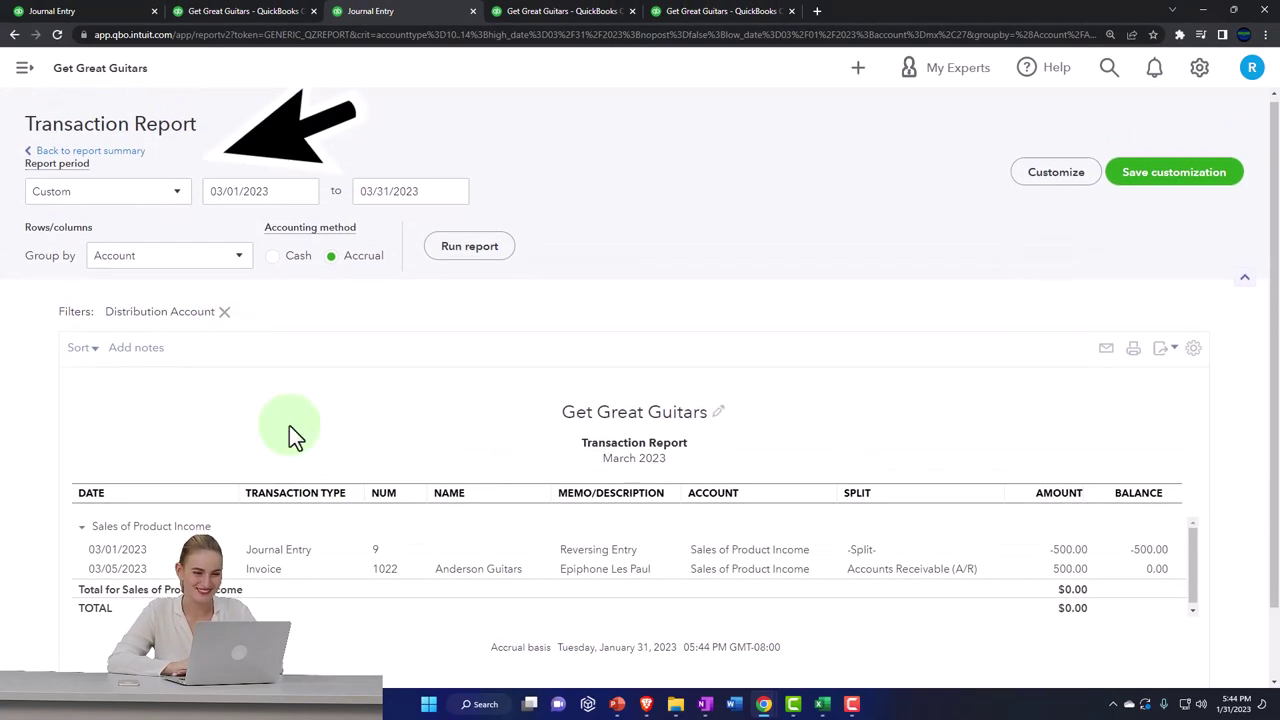
{"action": "left_click", "coordinate": [80, 155]}
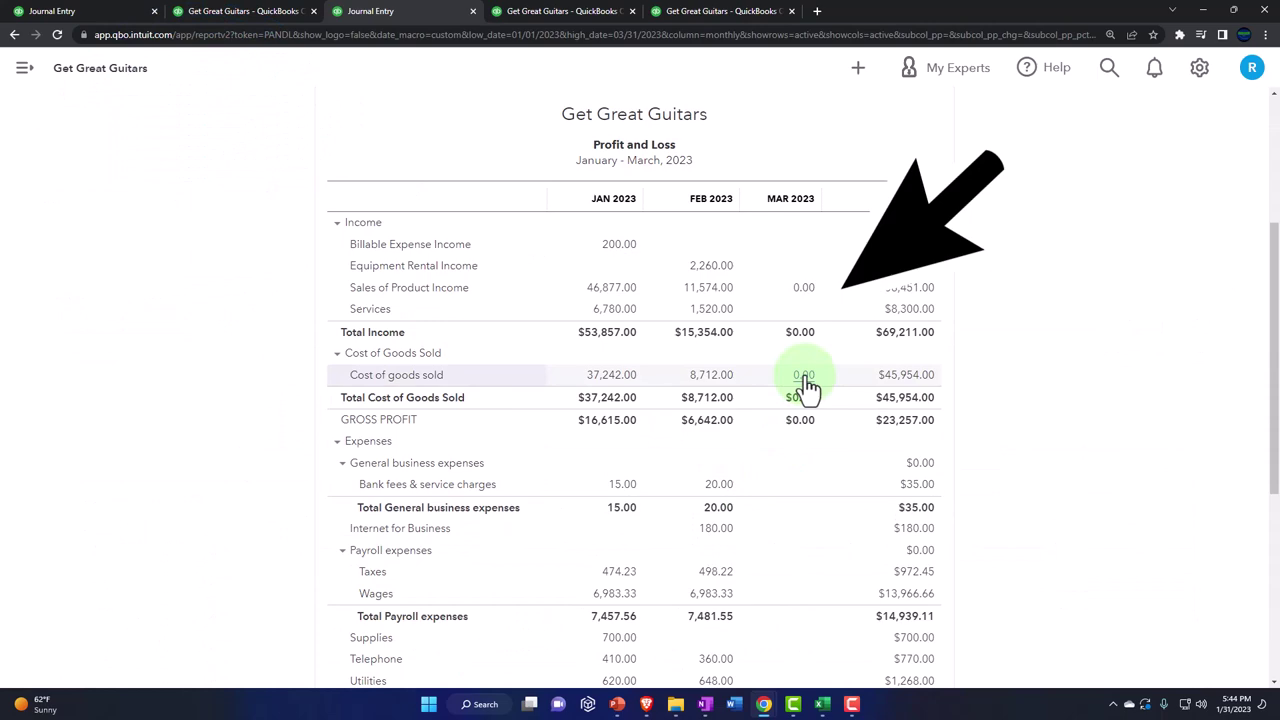
Step: On the Balance Sheet, examine the transactions behind February's California Department of Tax and Fee Administration Payable balance and return to the report
{"action": "left_click", "coordinate": [262, 18]}
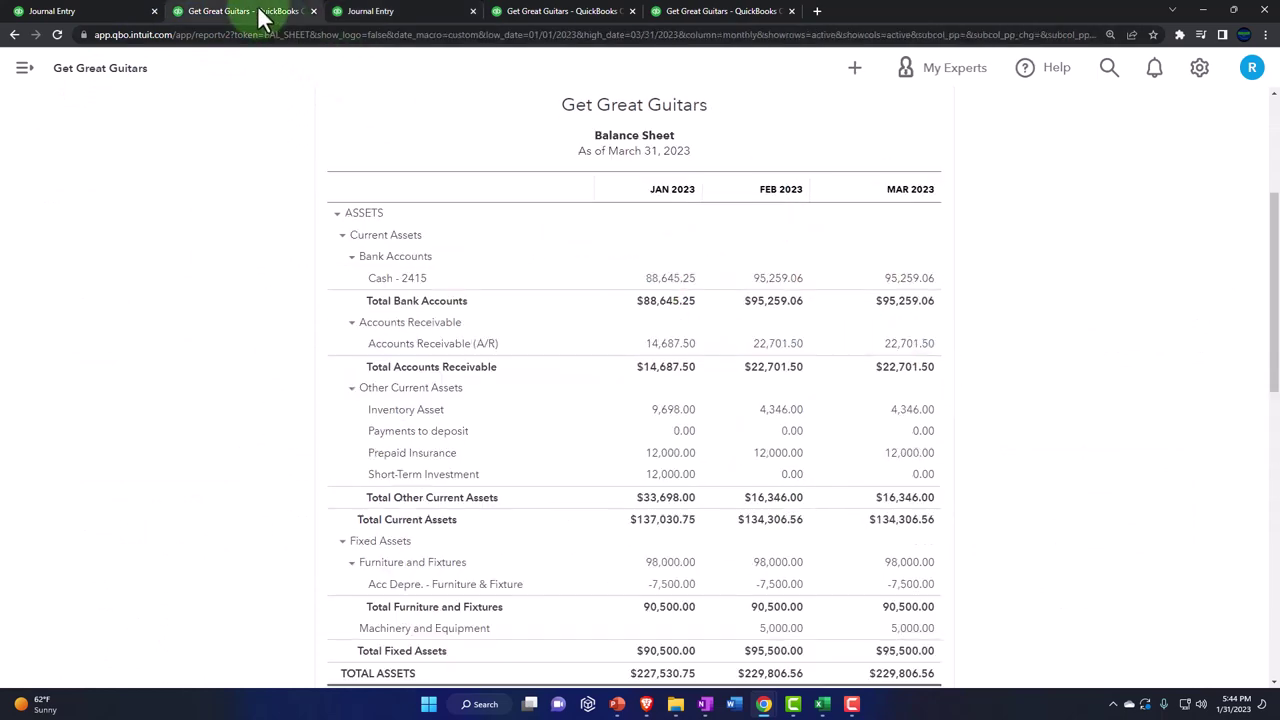
{"action": "scroll", "coordinate": [278, 320], "scroll_direction": "down", "scroll_amount": 4}
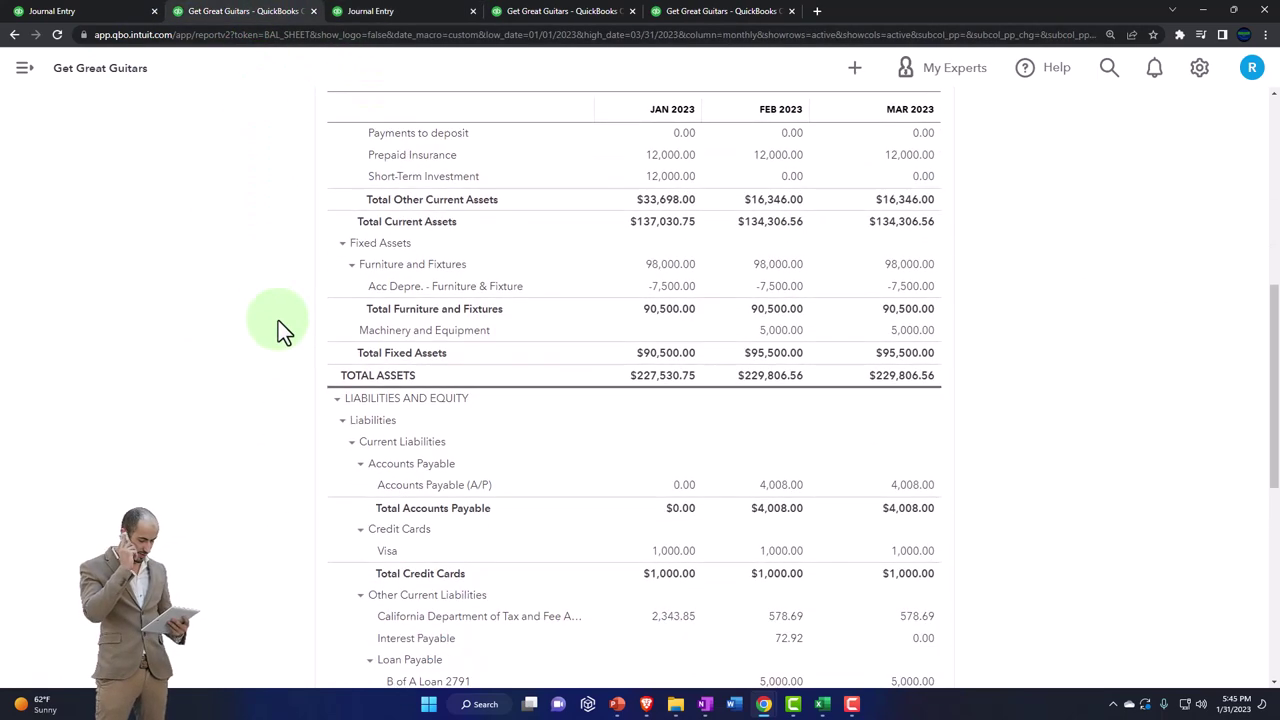
{"action": "scroll", "coordinate": [290, 370], "scroll_direction": "down", "scroll_amount": 1}
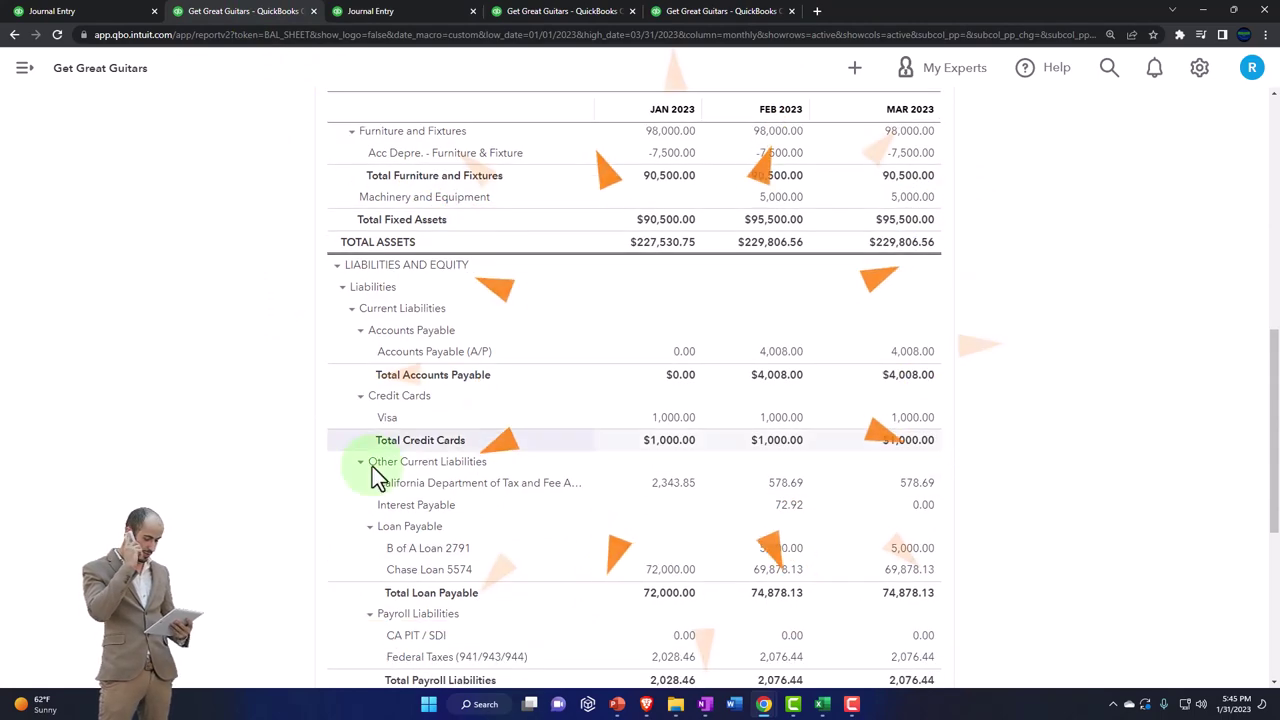
{"action": "left_click", "coordinate": [797, 490]}
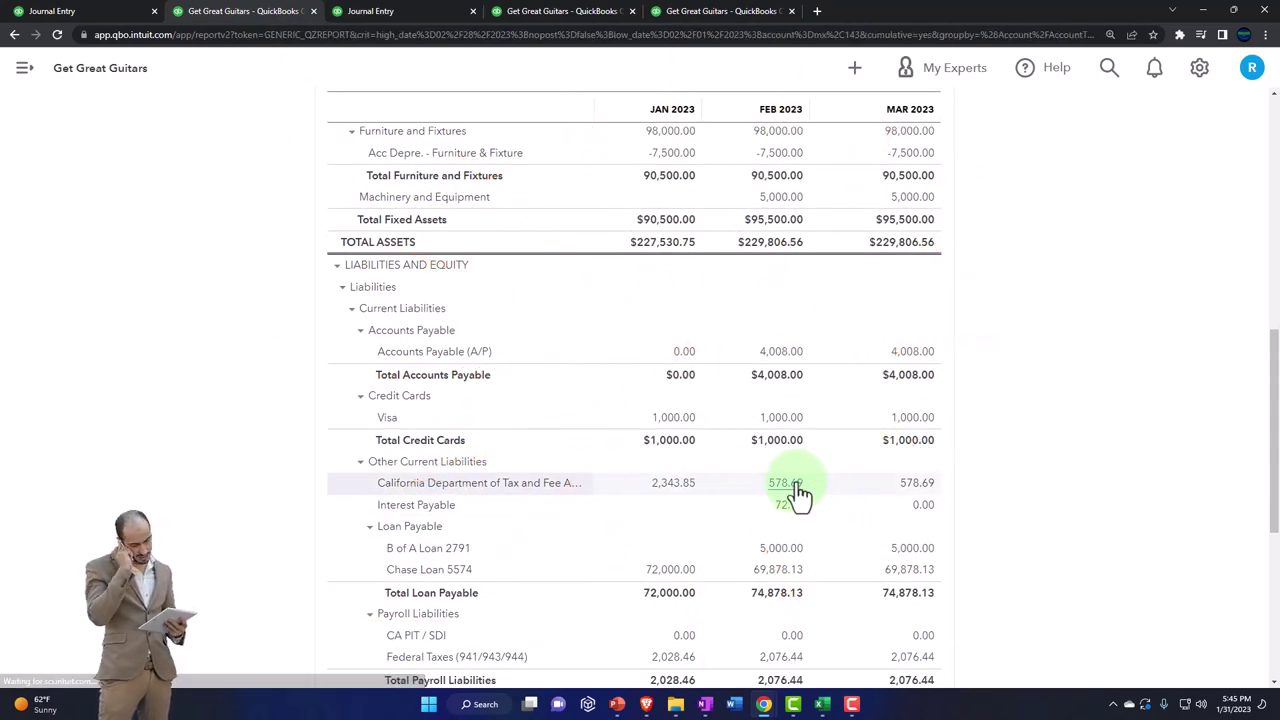
{"action": "scroll", "coordinate": [752, 563], "scroll_direction": "down", "scroll_amount": 3}
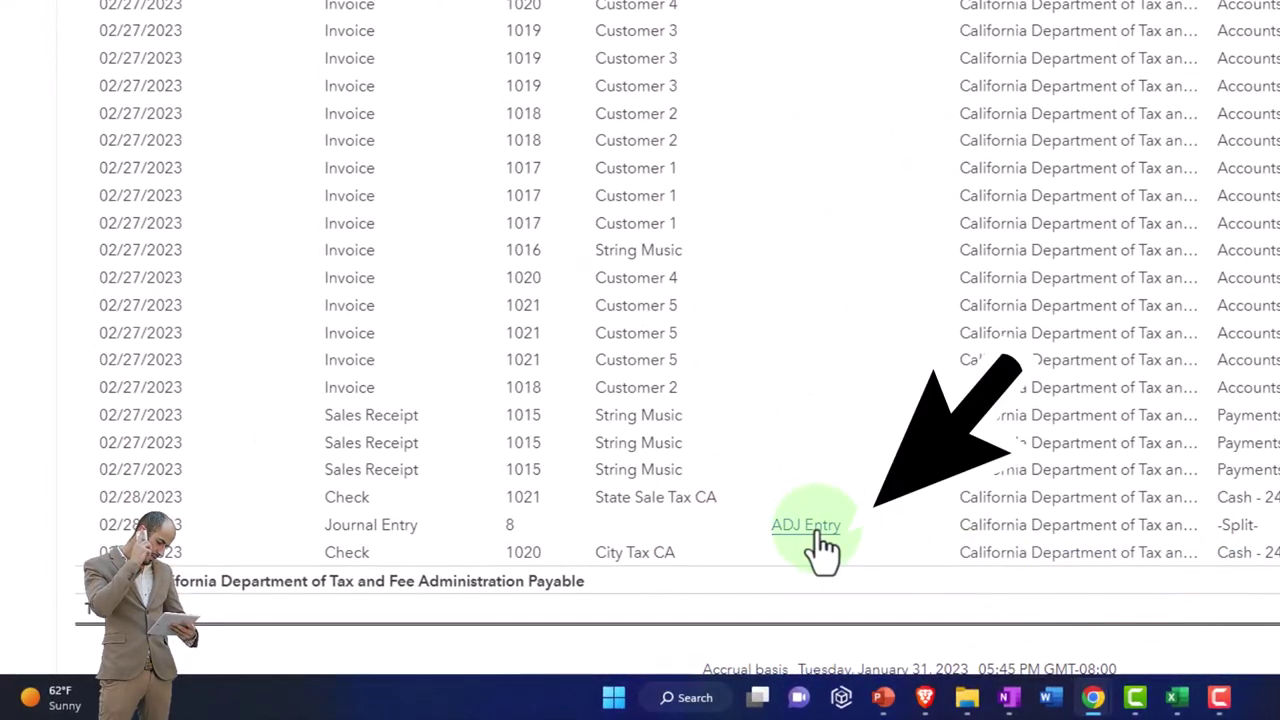
{"action": "scroll", "coordinate": [145, 388], "scroll_direction": "up", "scroll_amount": 5}
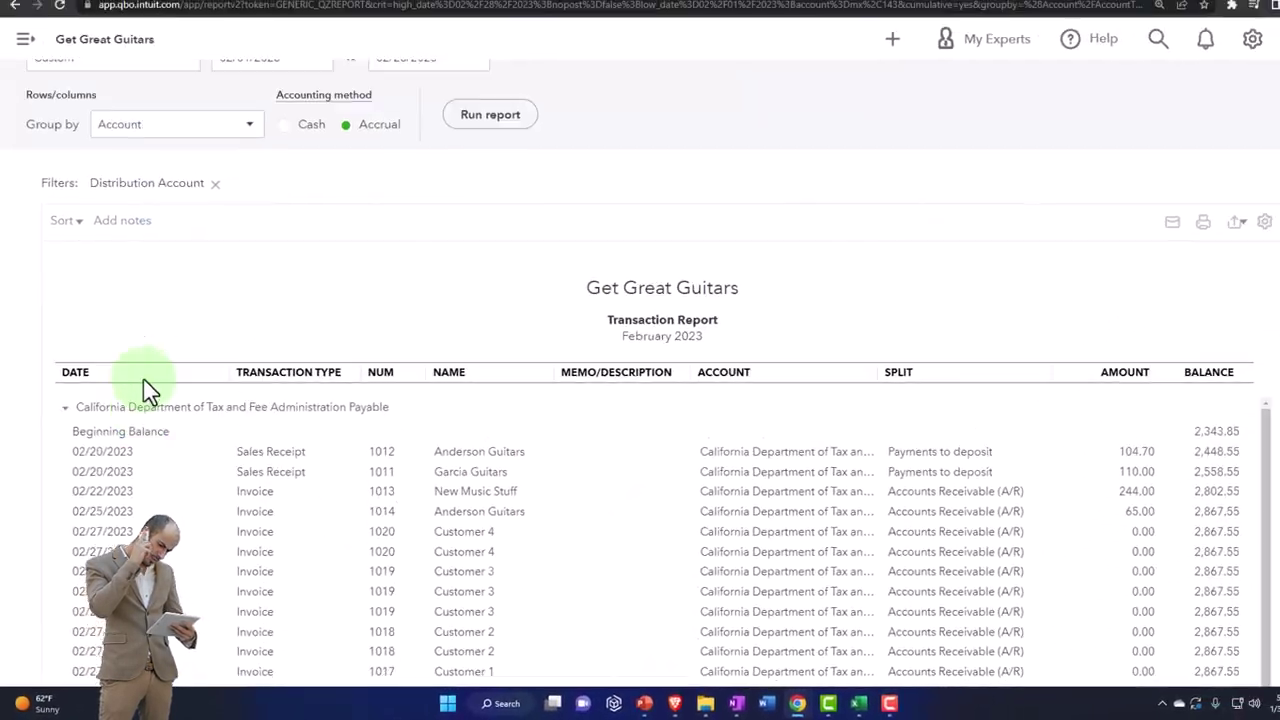
{"action": "left_click", "coordinate": [122, 160]}
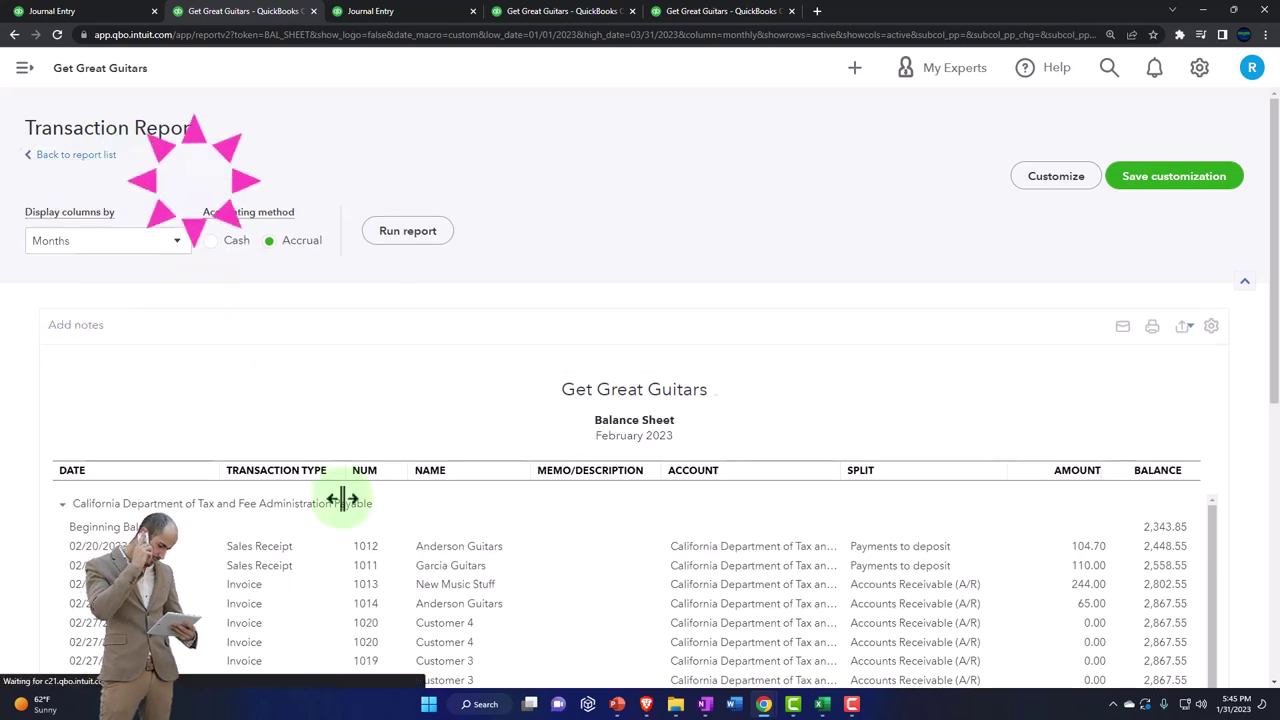
{"action": "scroll", "coordinate": [349, 521], "scroll_direction": "down", "scroll_amount": 10}
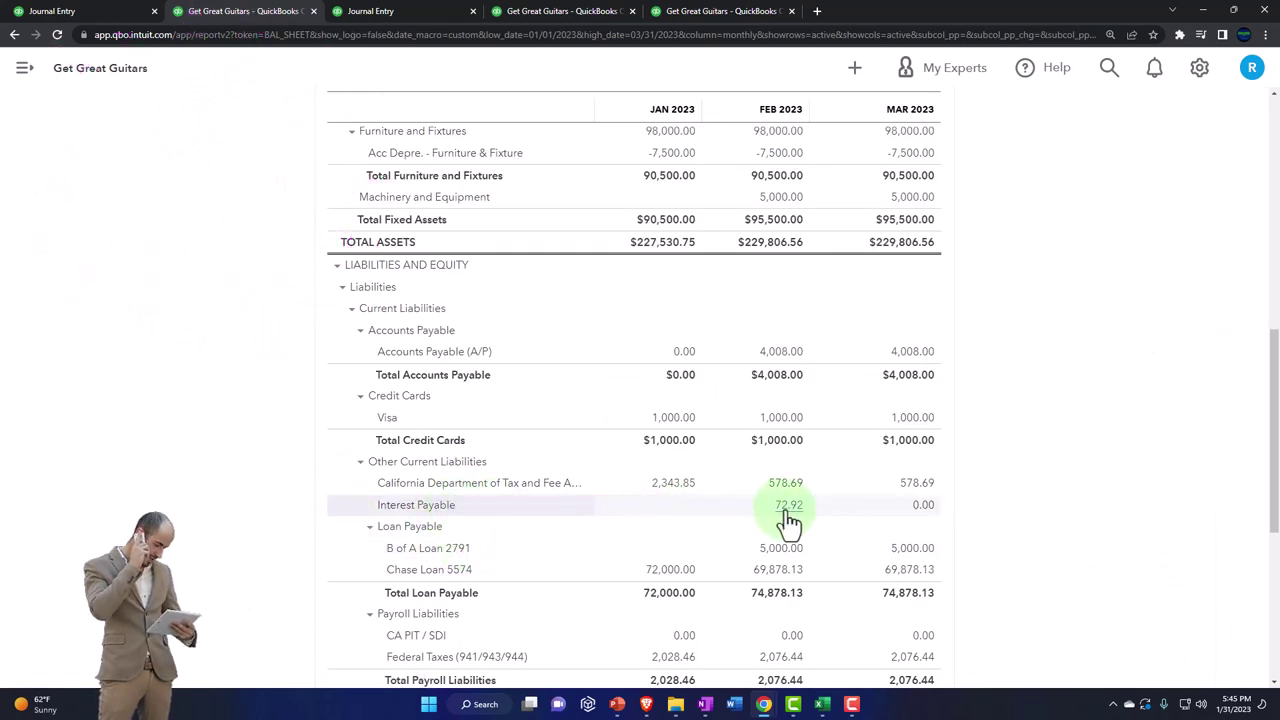
Step: Examine the transactions behind March's California Department of Tax and Fee Administration Payable balance and return to the Balance Sheet
{"action": "left_click", "coordinate": [916, 486]}
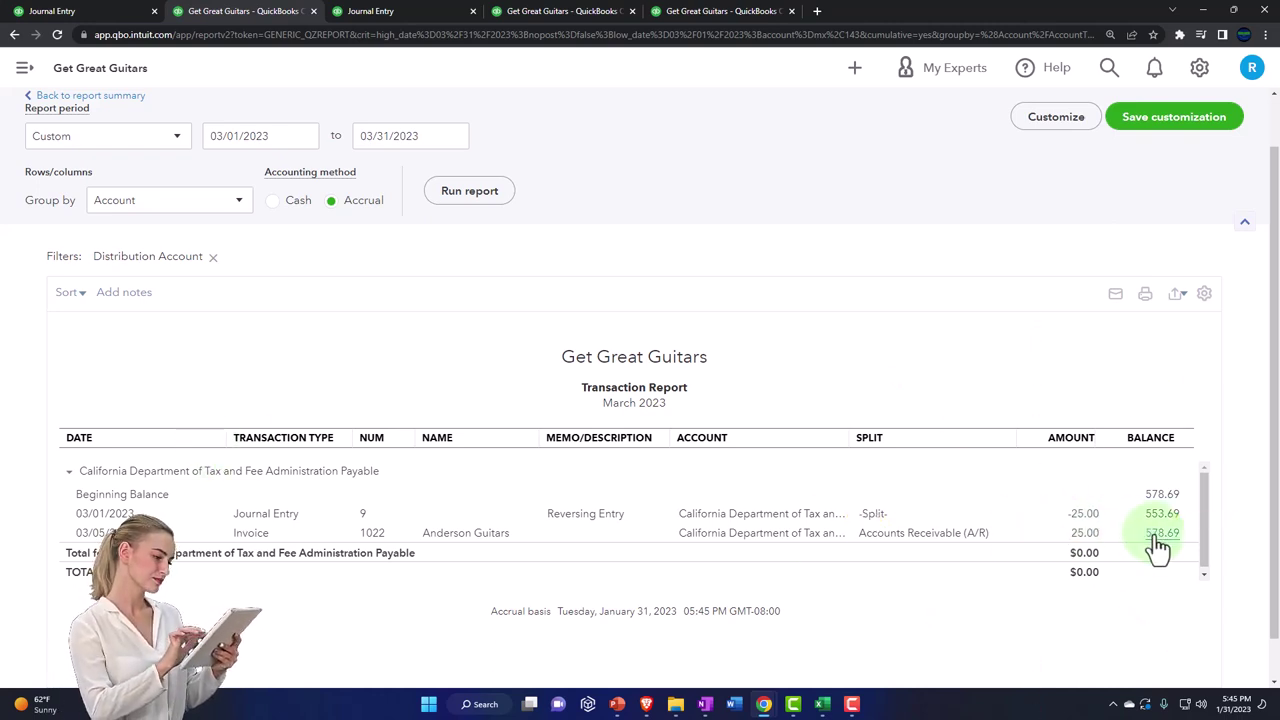
{"action": "scroll", "coordinate": [142, 424], "scroll_direction": "up", "scroll_amount": 1}
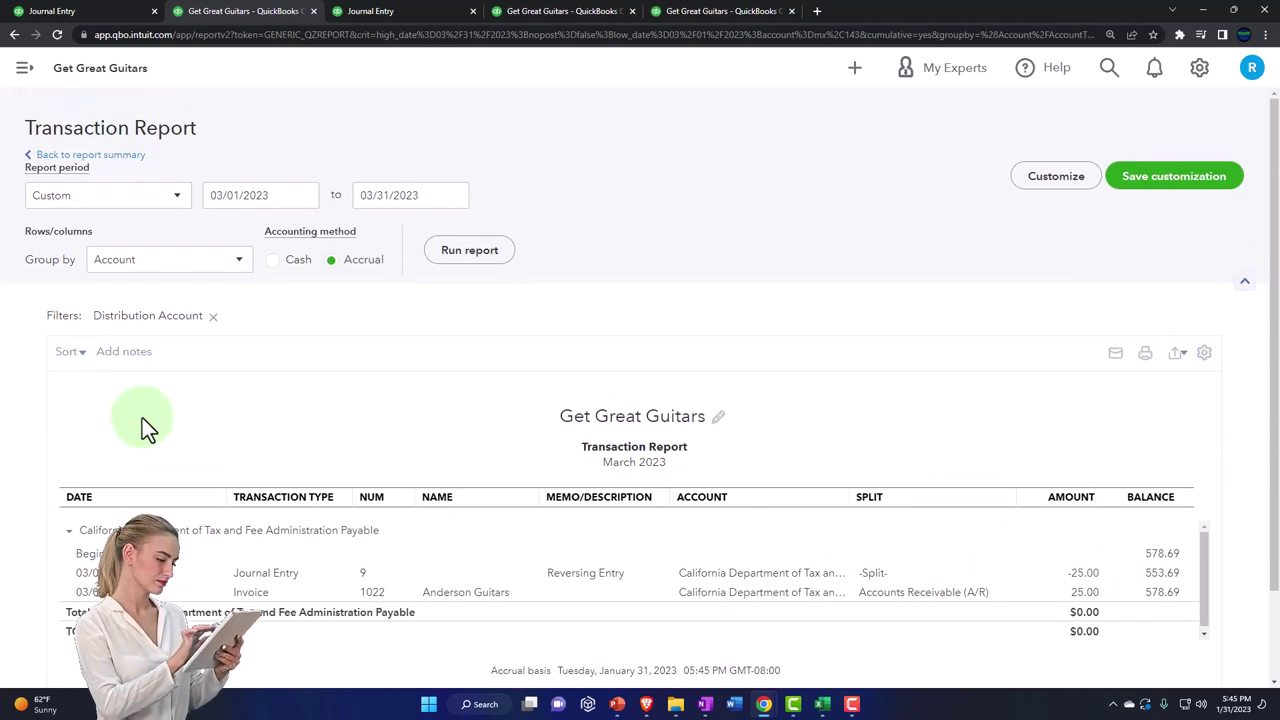
{"action": "left_click", "coordinate": [120, 165]}
Step: Examine the transactions behind the February Inventory Asset balance and return to the Balance Sheet
{"action": "scroll", "coordinate": [265, 445], "scroll_direction": "up", "scroll_amount": 3}
{"action": "scroll", "coordinate": [265, 445], "scroll_direction": "up", "scroll_amount": 3}
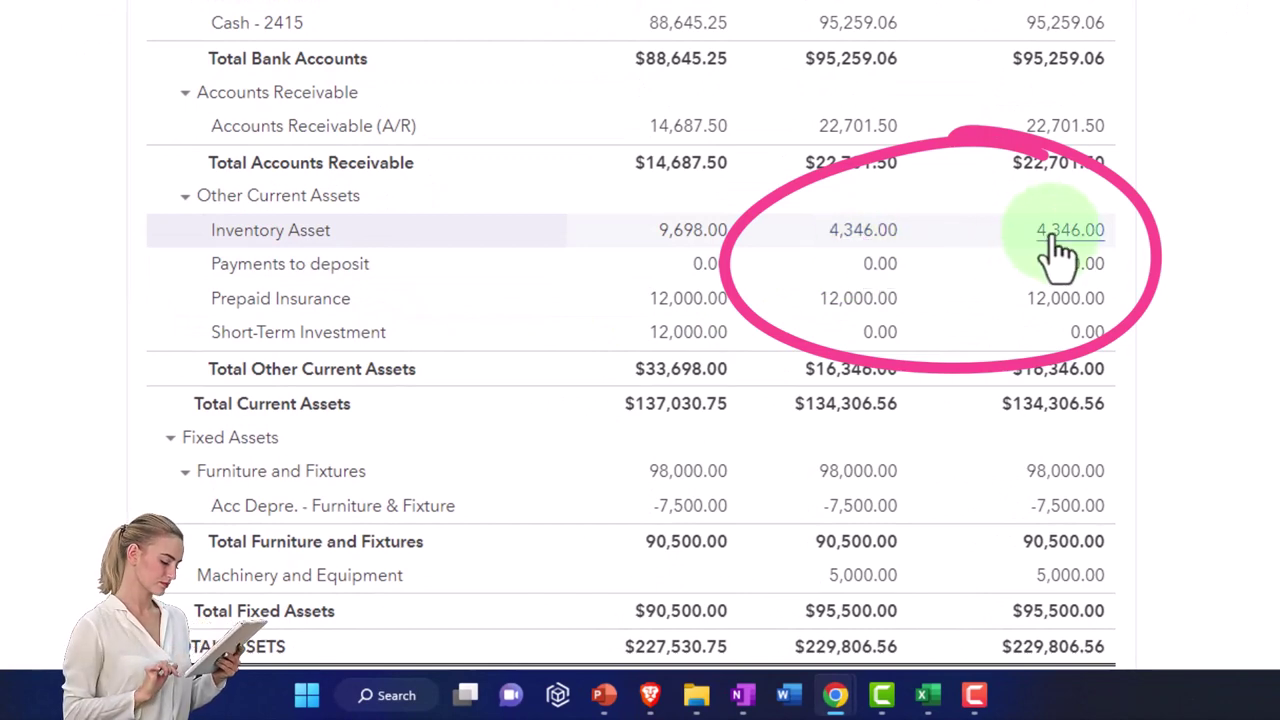
{"action": "left_click", "coordinate": [866, 232]}
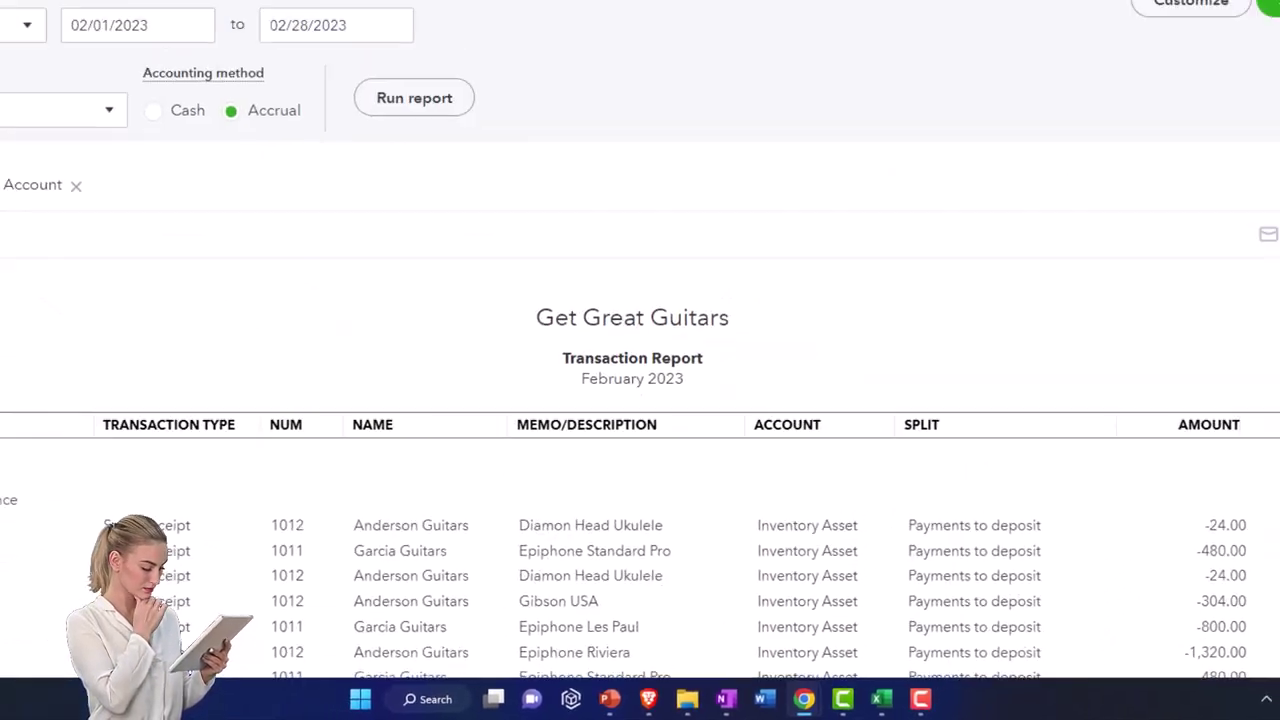
{"action": "left_click", "coordinate": [104, 150]}
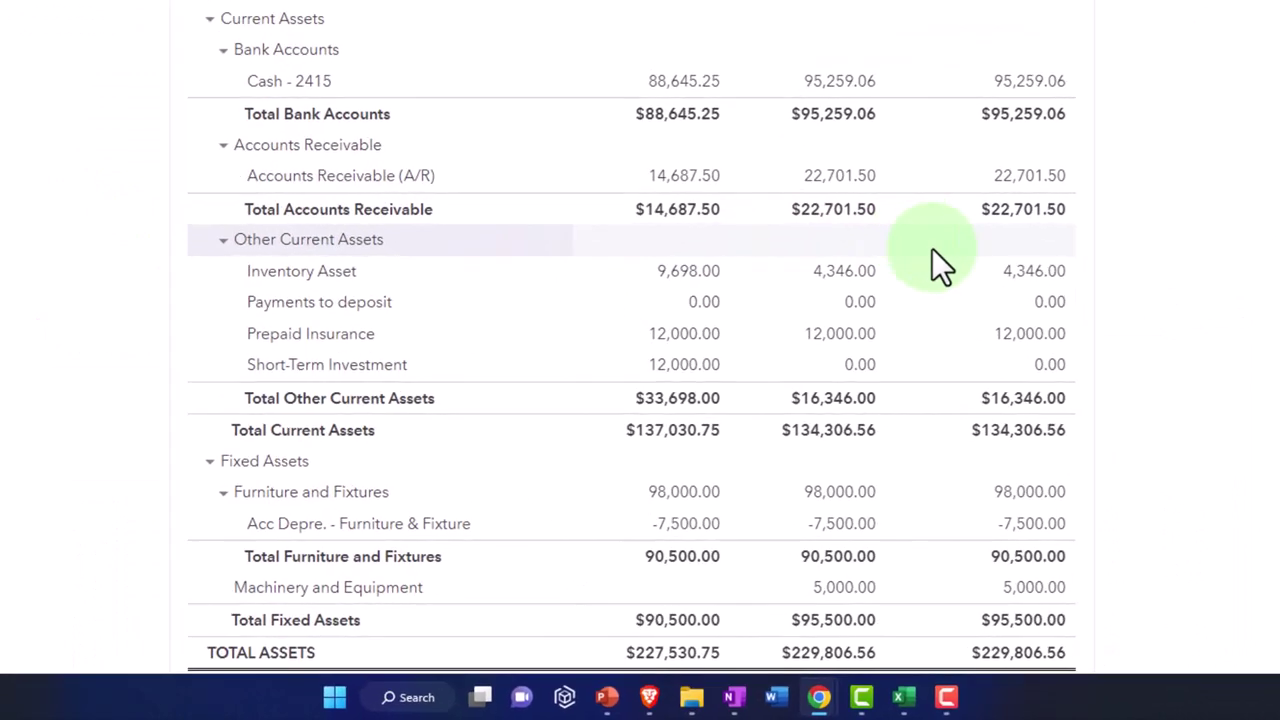
Step: Examine the transactions behind the March Inventory Asset balance and return to the Balance Sheet
{"action": "left_click", "coordinate": [1030, 270]}
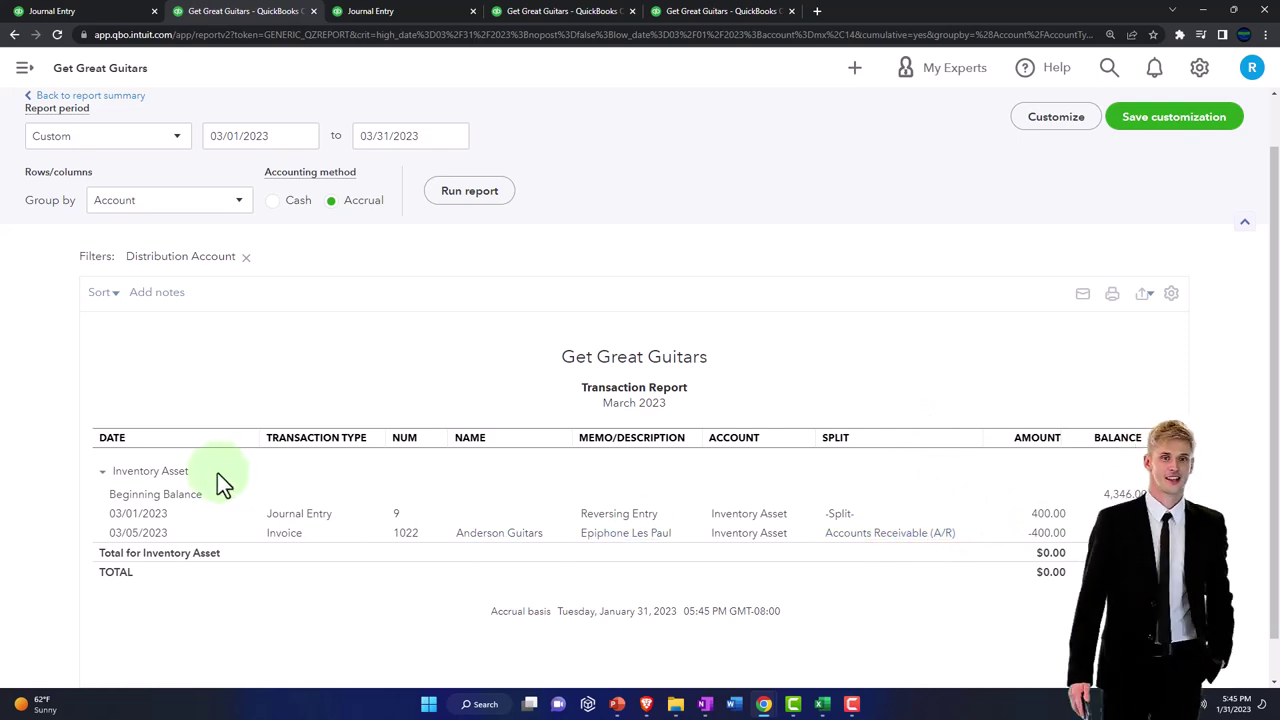
{"action": "scroll", "coordinate": [223, 361], "scroll_direction": "up", "scroll_amount": 1}
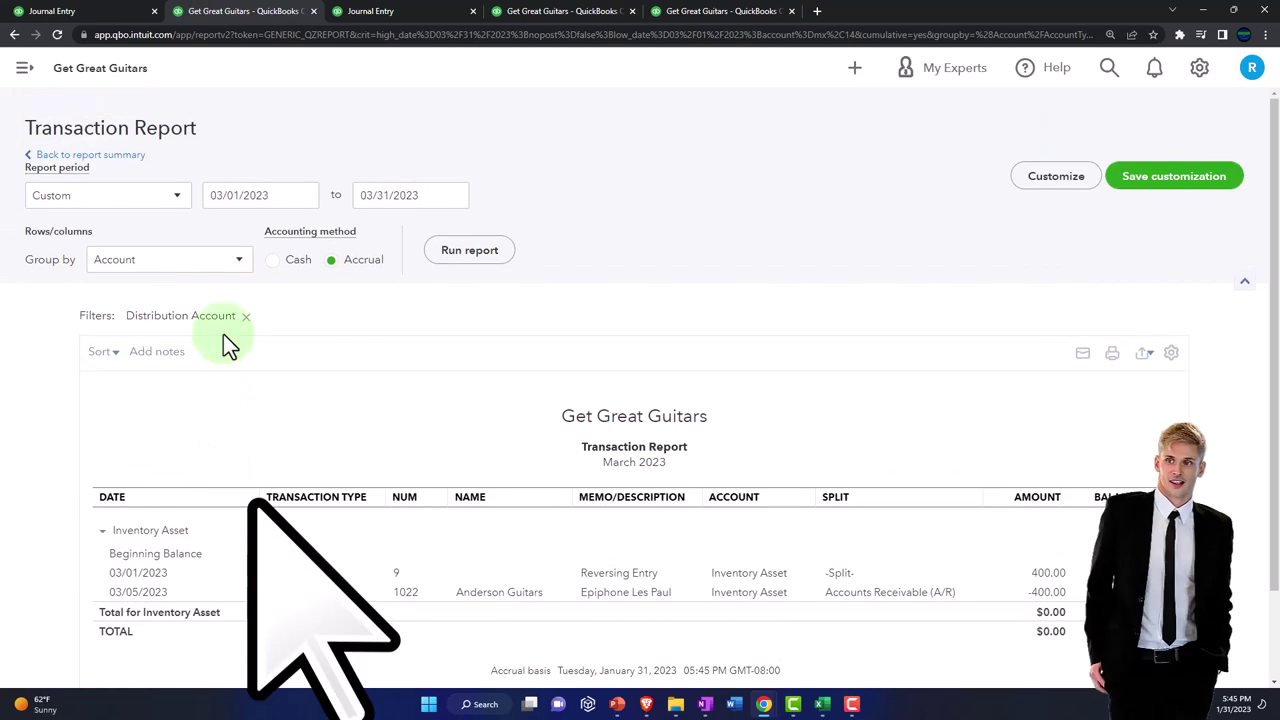
{"action": "left_click", "coordinate": [118, 157]}
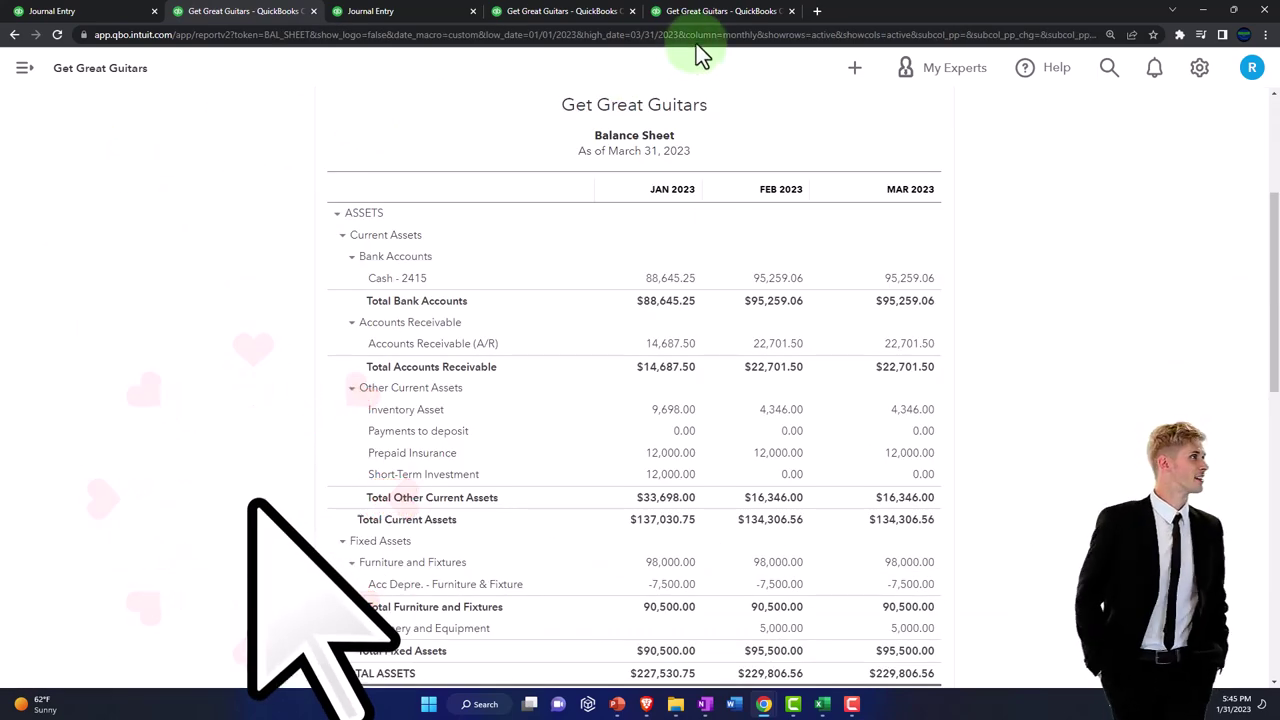
Step: Rerun the Inventory Valuation Summary report as of 02/28/2023 and review its asset value total
{"action": "left_click", "coordinate": [712, 18]}
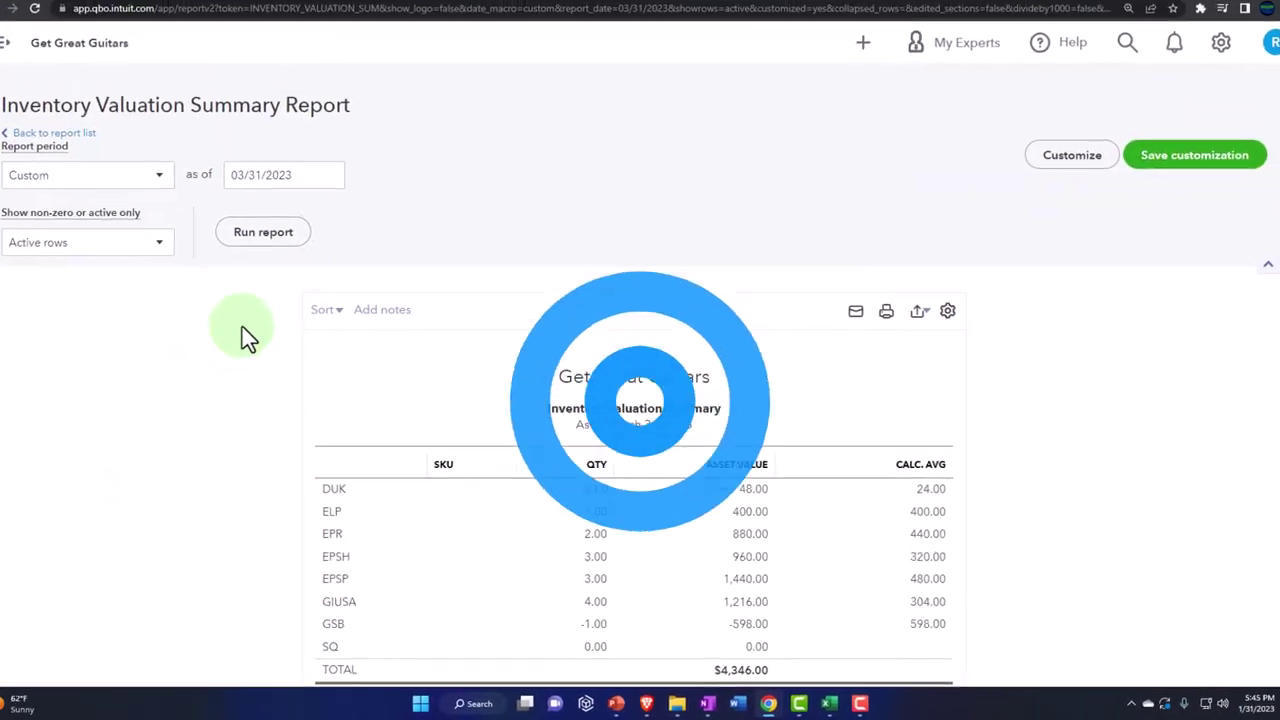
{"action": "left_click_drag", "start_coordinate": [311, 171], "coordinate": [189, 171]}
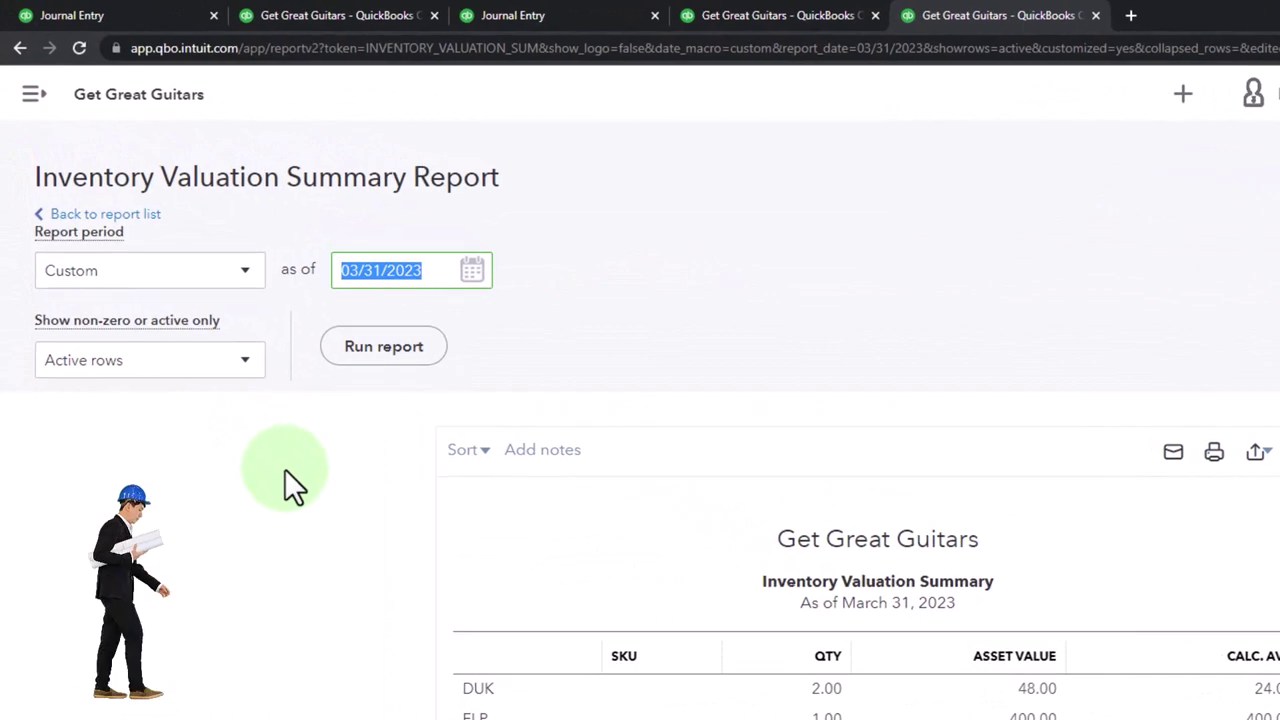
{"action": "type", "text": "02/28/2023"}
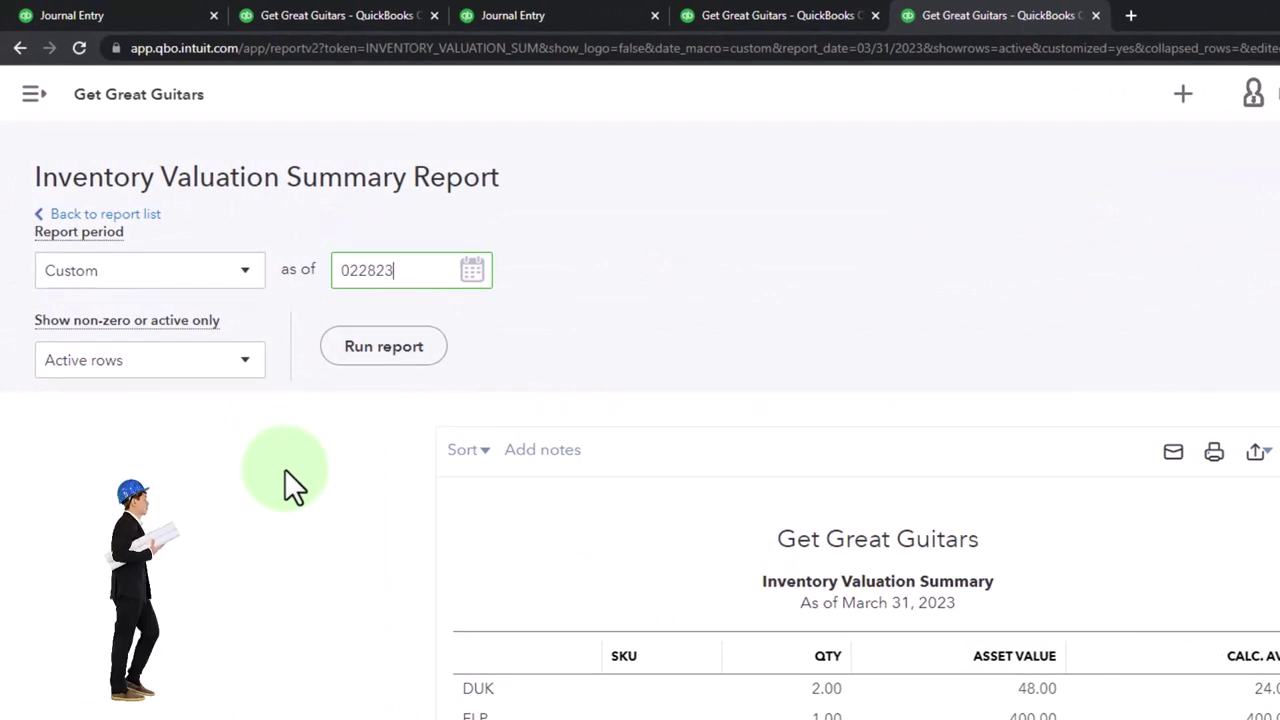
{"action": "left_click", "coordinate": [378, 356]}
{"action": "scroll", "coordinate": [506, 513], "scroll_direction": "down", "scroll_amount": 3}
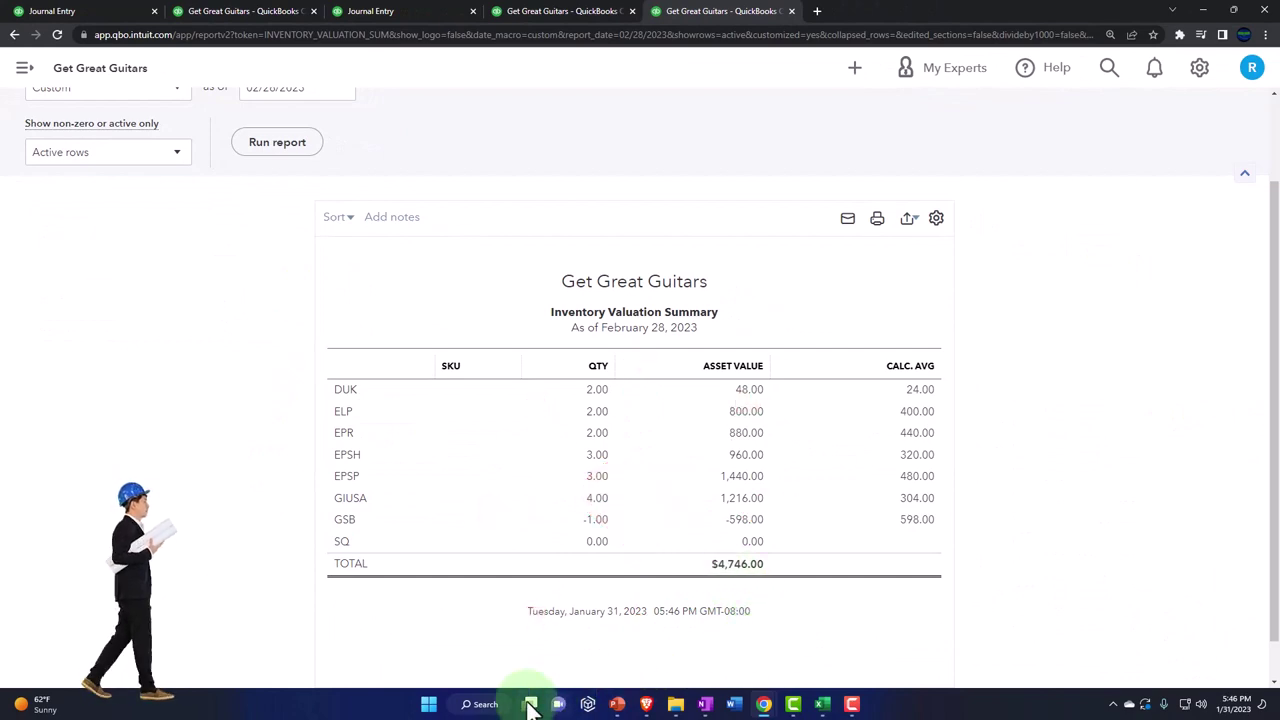
Step: In Calculator, work out the difference between the 4,746 inventory valuation total and the Balance Sheet's February Inventory Asset balance
{"action": "left_click", "coordinate": [486, 705]}
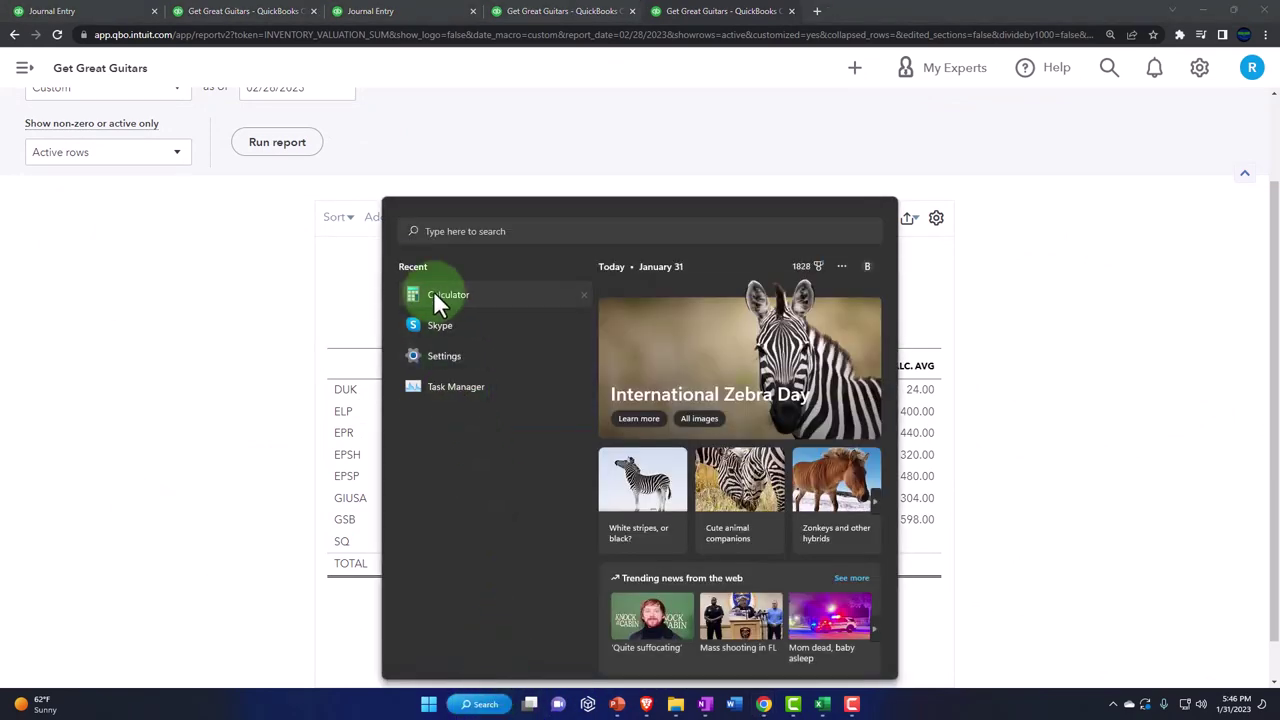
{"action": "left_click", "coordinate": [434, 292]}
{"action": "left_click", "coordinate": [721, 190]}
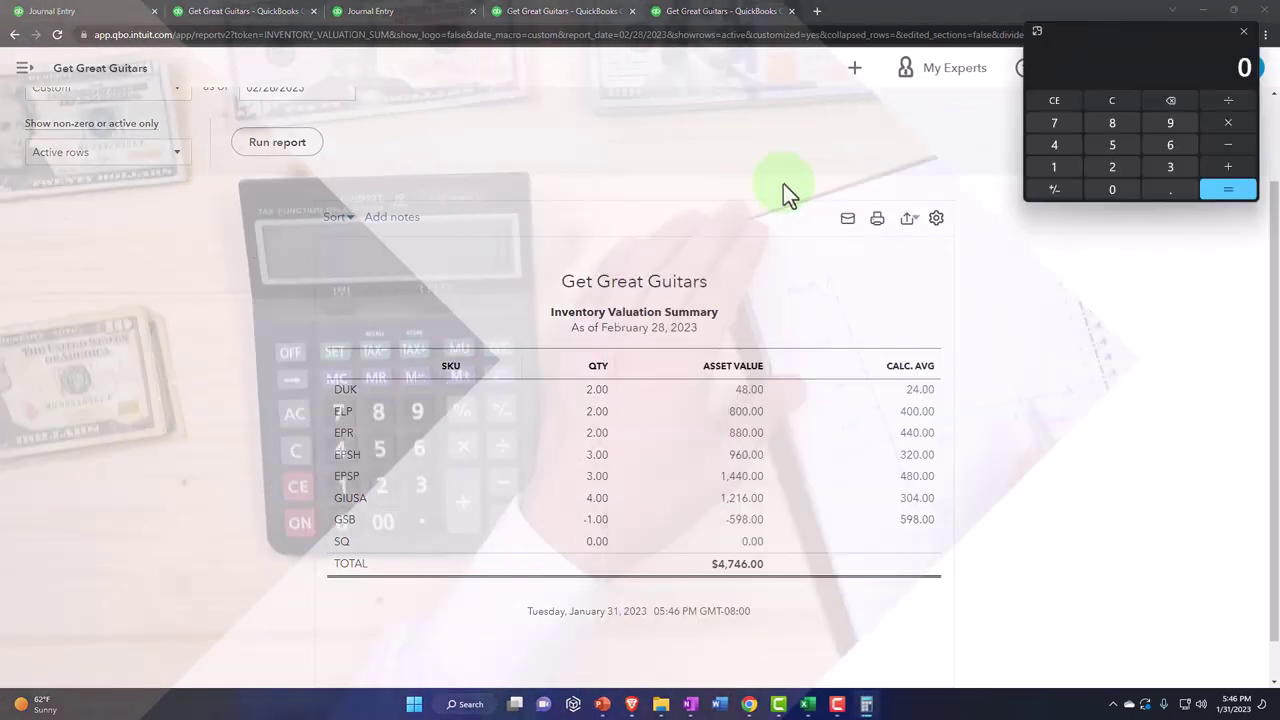
{"action": "left_click_drag", "start_coordinate": [1071, 47], "coordinate": [1115, 365]}
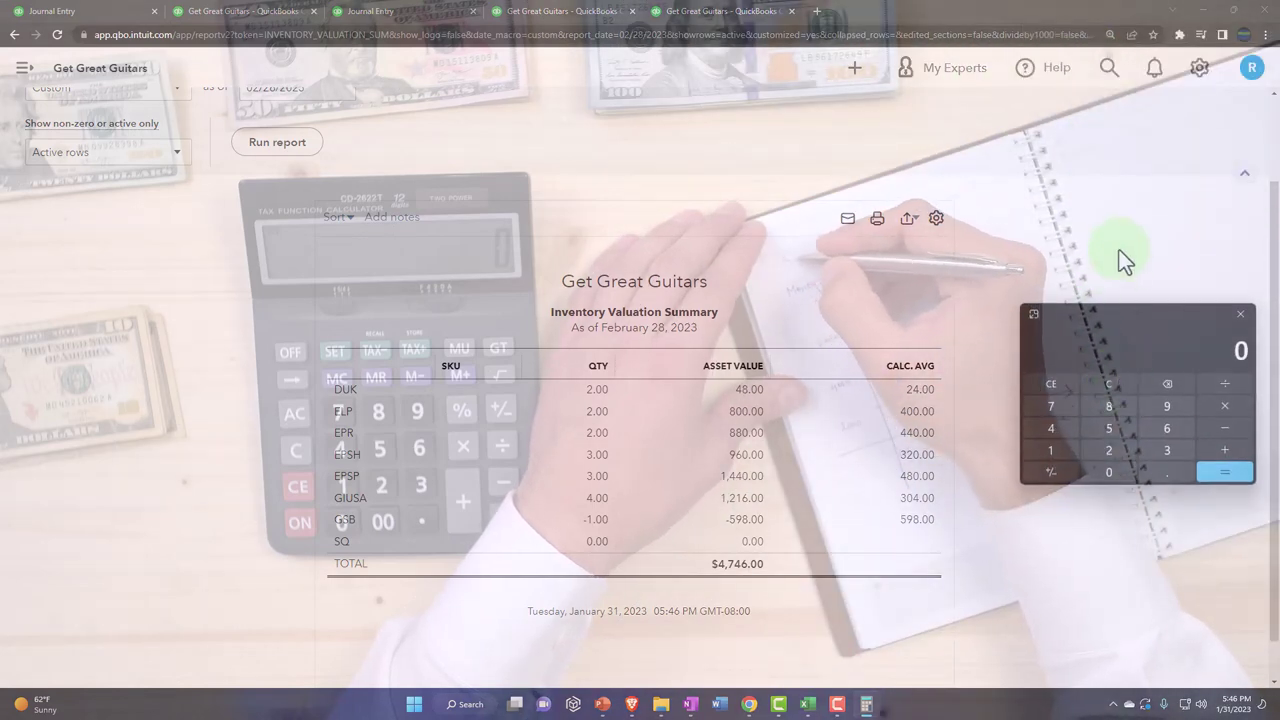
{"action": "type", "text": "4,"}
{"action": "type", "text": "7"}
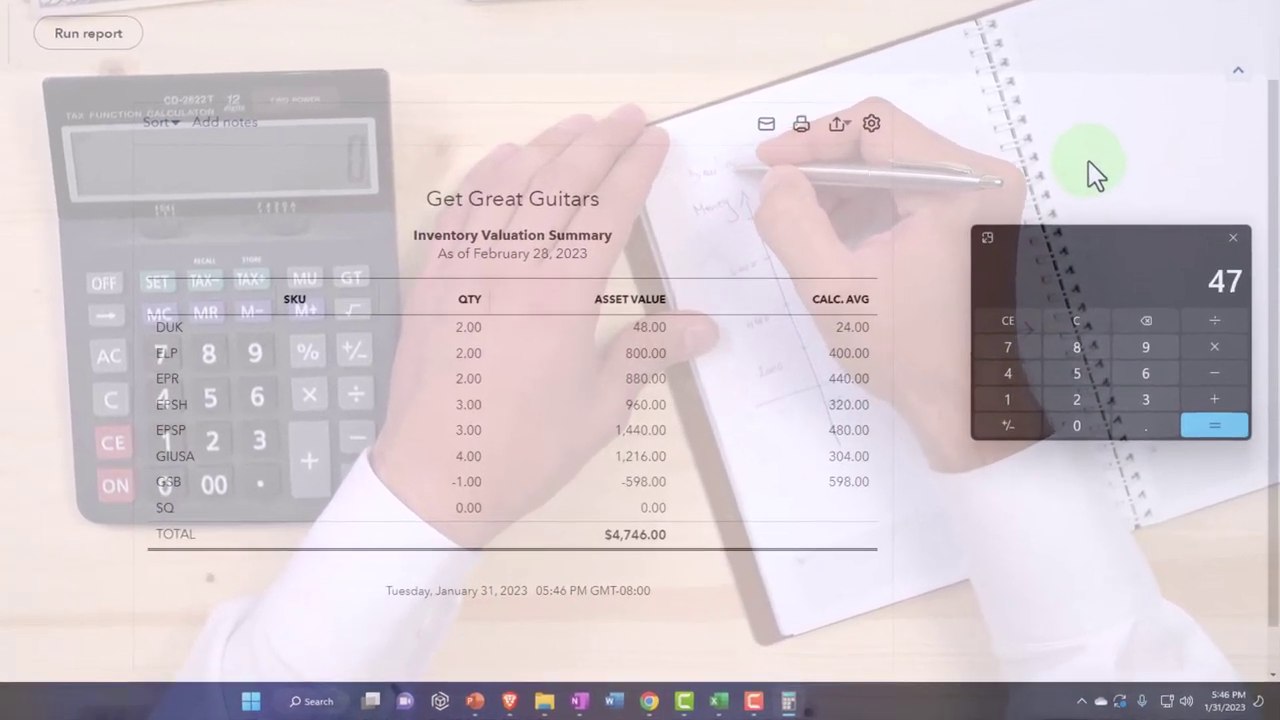
{"action": "type", "text": "46"}
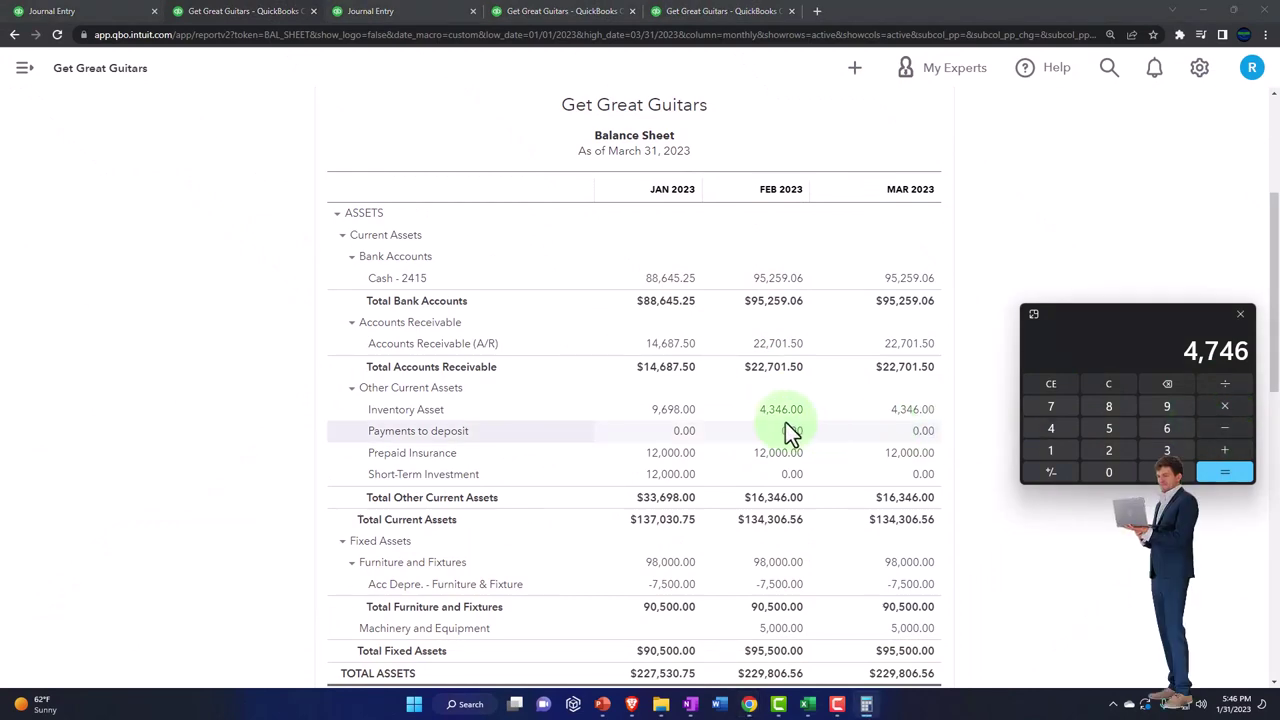
{"action": "type", "text": "400"}
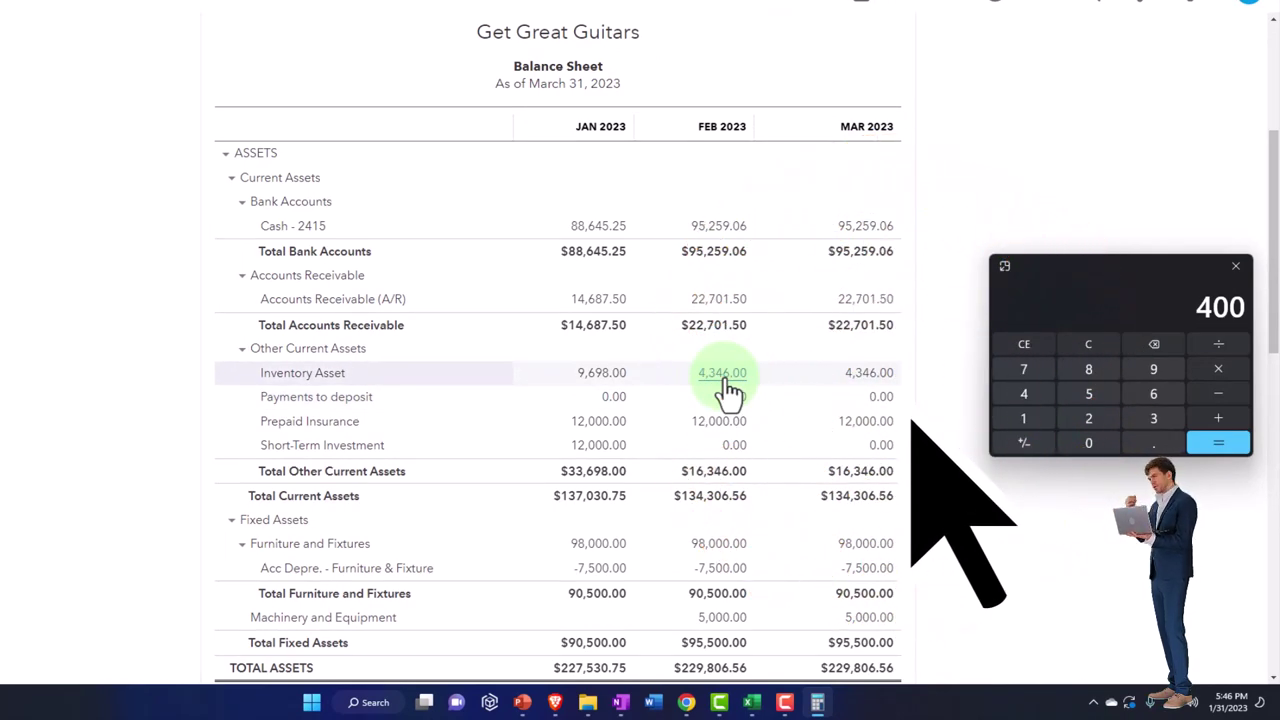
{"action": "left_click", "coordinate": [854, 72]}
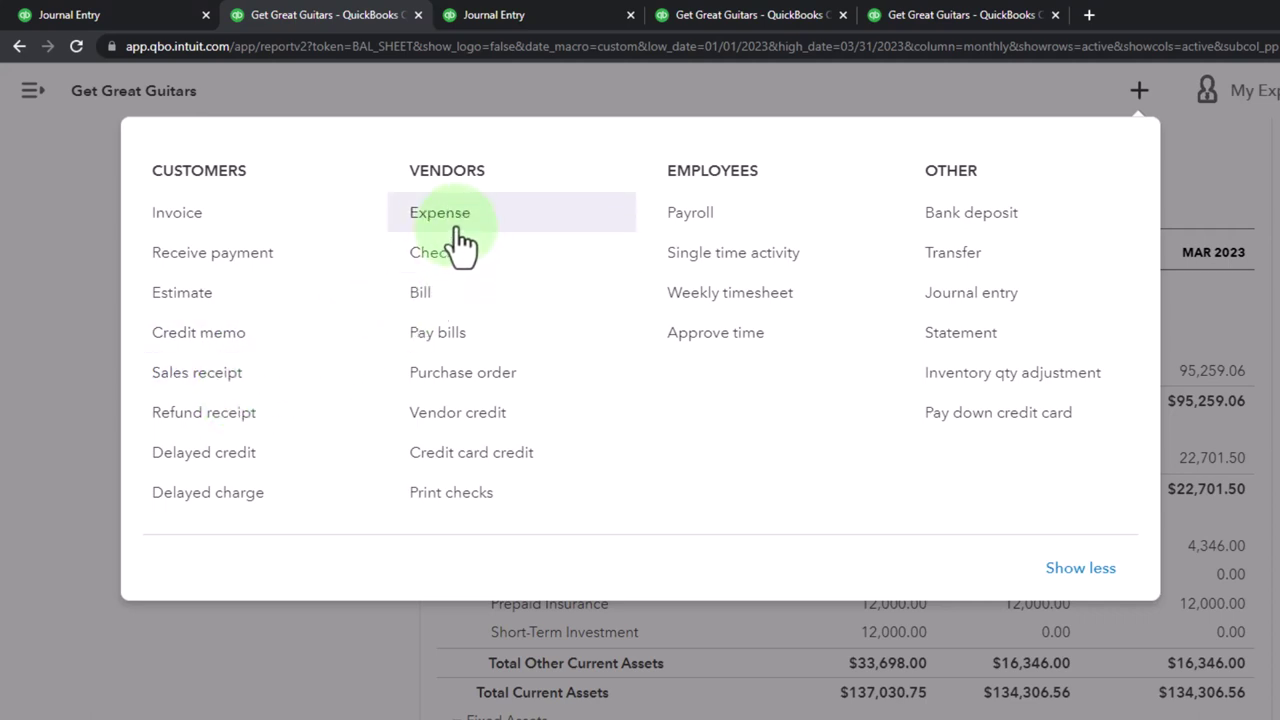
{"action": "left_click", "coordinate": [450, 295]}
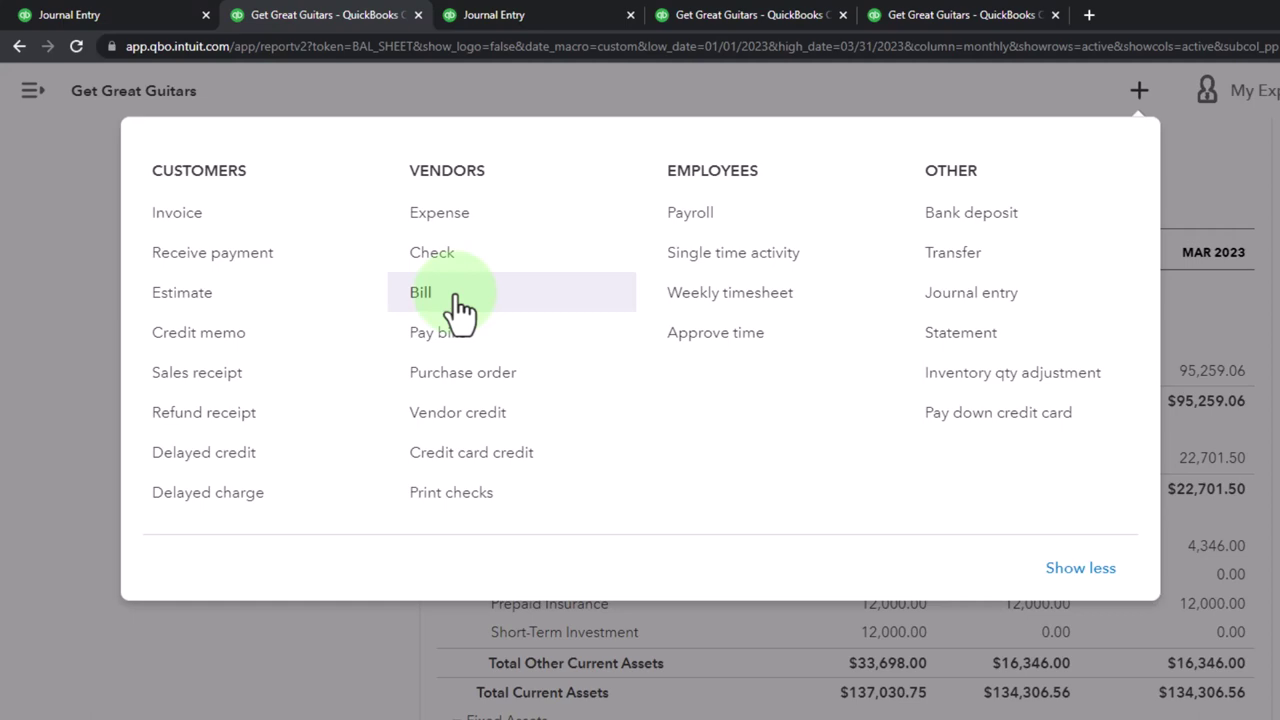
Step: Rerun the Inventory Valuation Summary report as of 03/31/2023 and compare its asset value total with the Balance Sheet's March Inventory Asset balance
{"action": "left_click", "coordinate": [214, 719]}
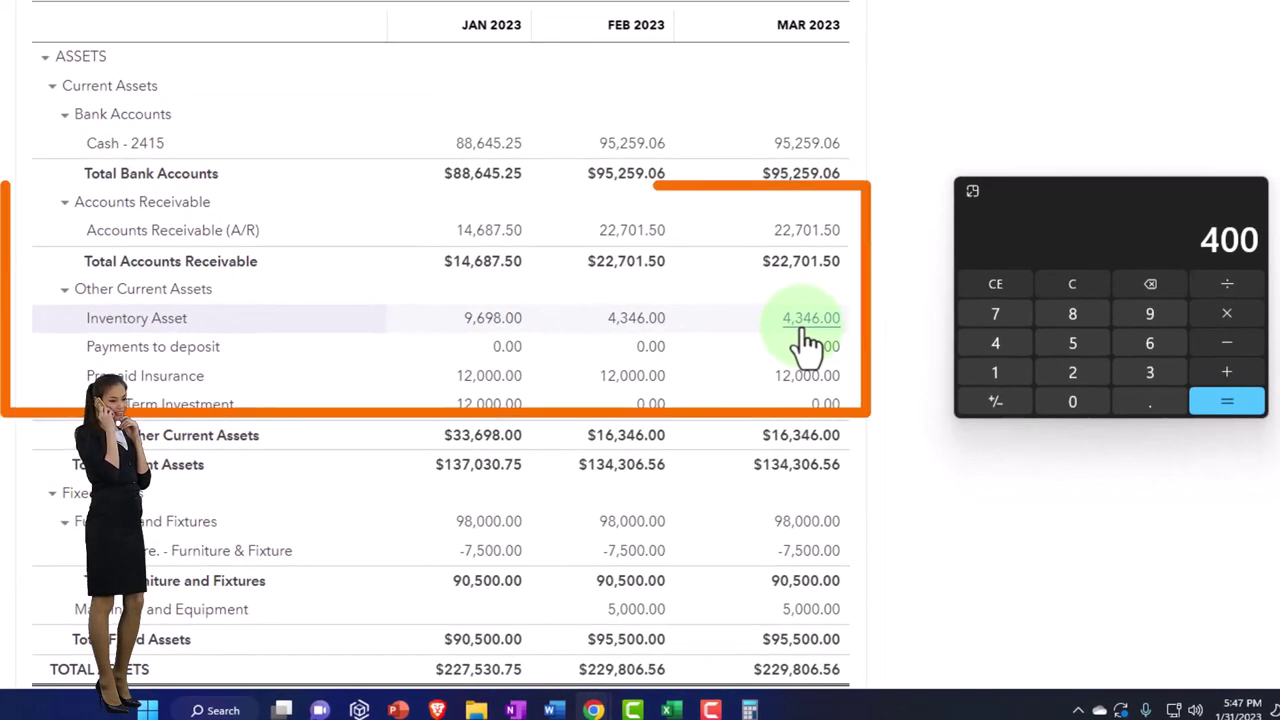
{"action": "left_click", "coordinate": [806, 325]}
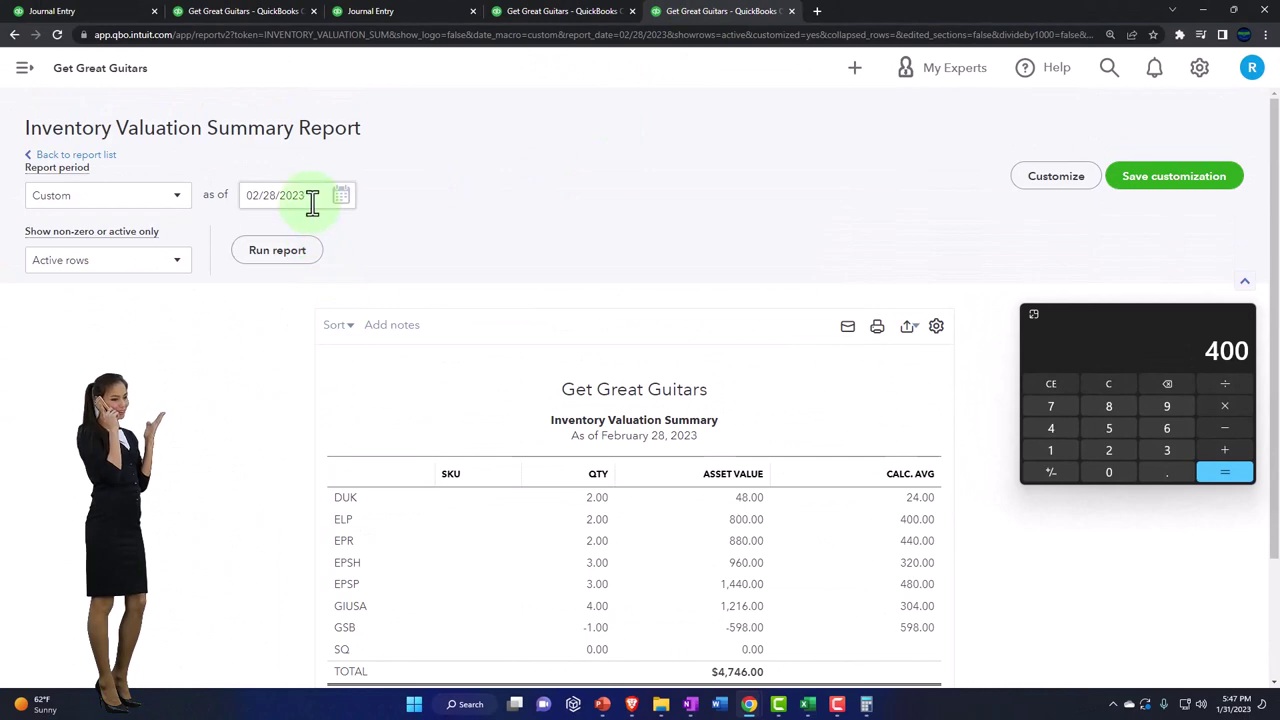
{"action": "triple_click", "coordinate": [312, 200]}
{"action": "type", "text": "0331"}
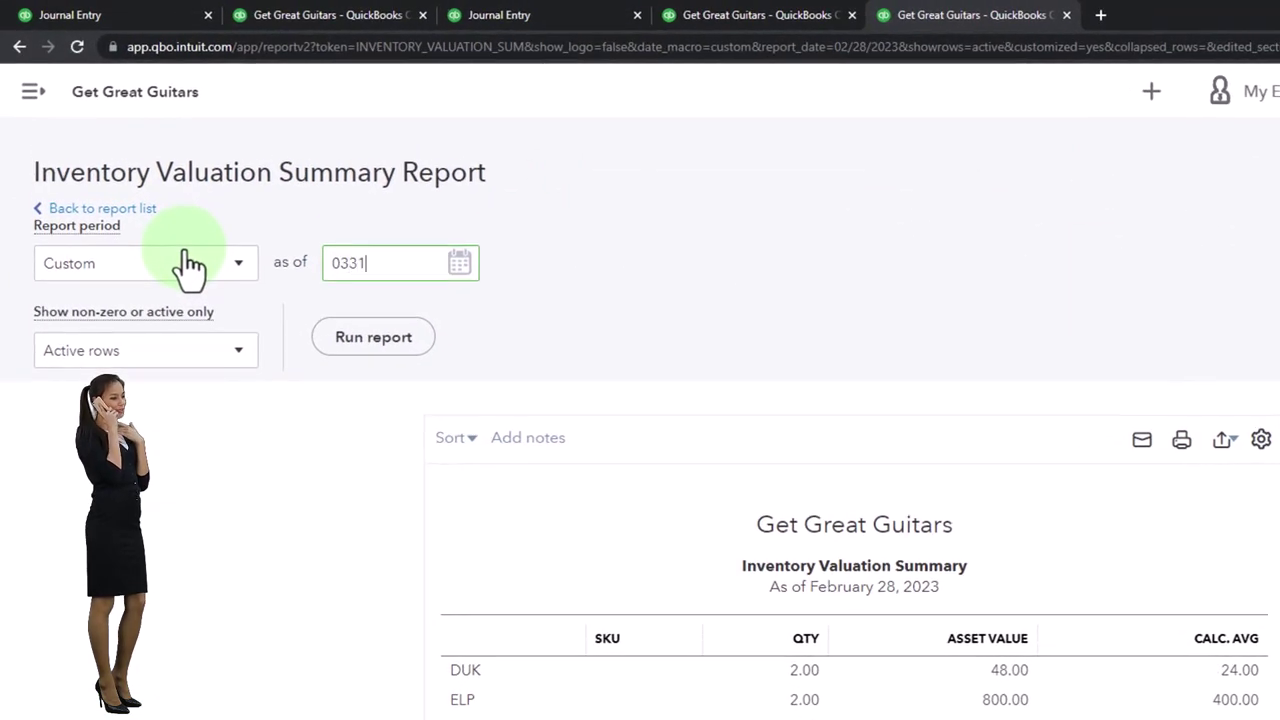
{"action": "left_click", "coordinate": [400, 343]}
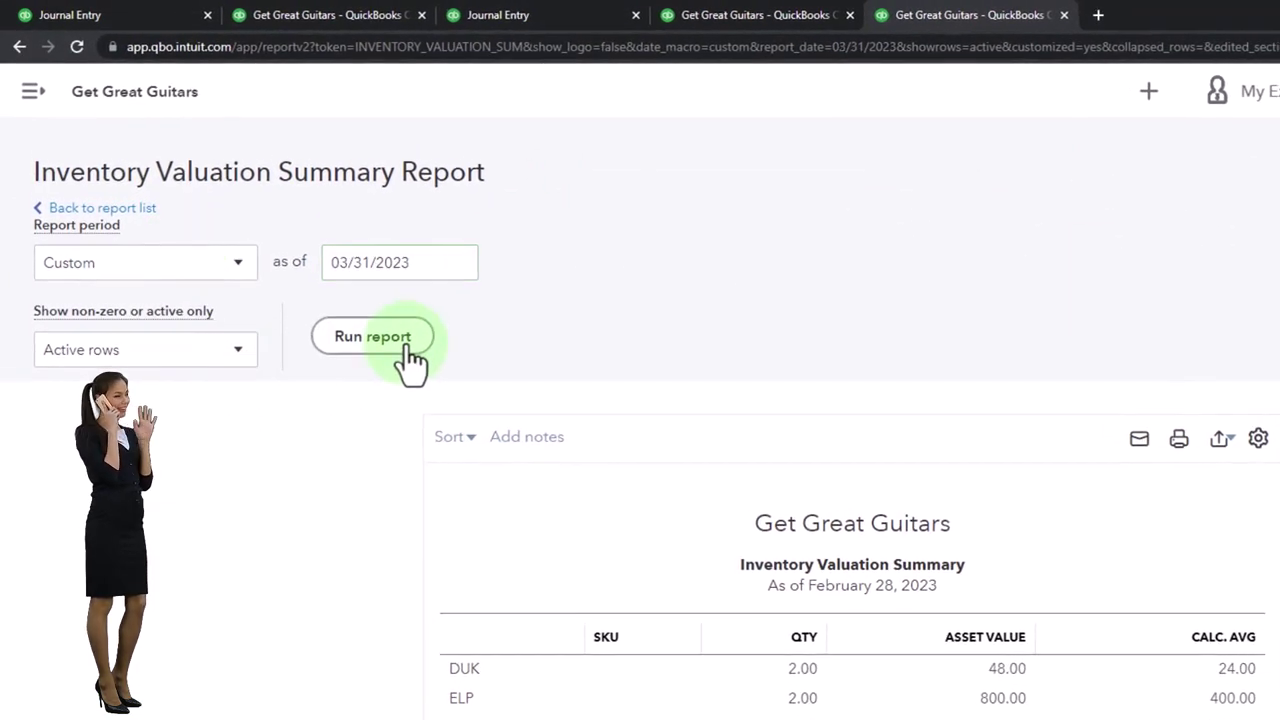
{"action": "scroll", "coordinate": [567, 449], "scroll_direction": "down", "scroll_amount": 2}
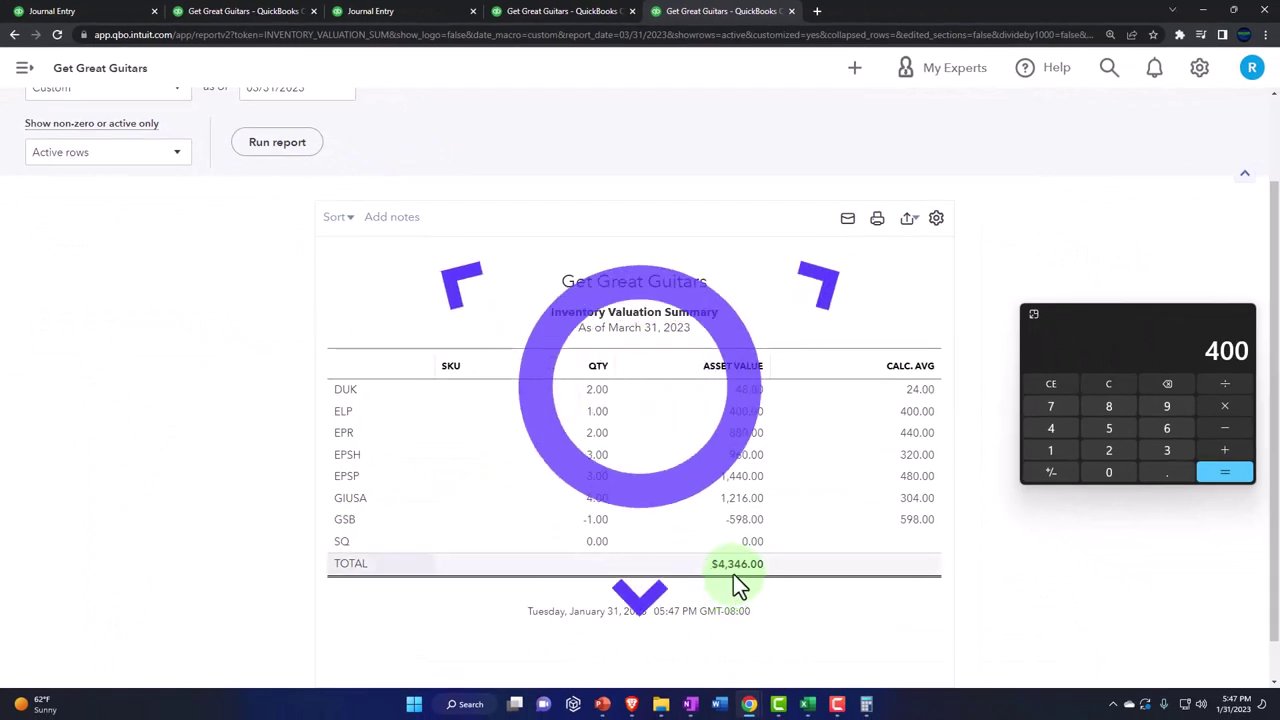
{"action": "left_click_drag", "start_coordinate": [1085, 318], "coordinate": [1279, 365]}
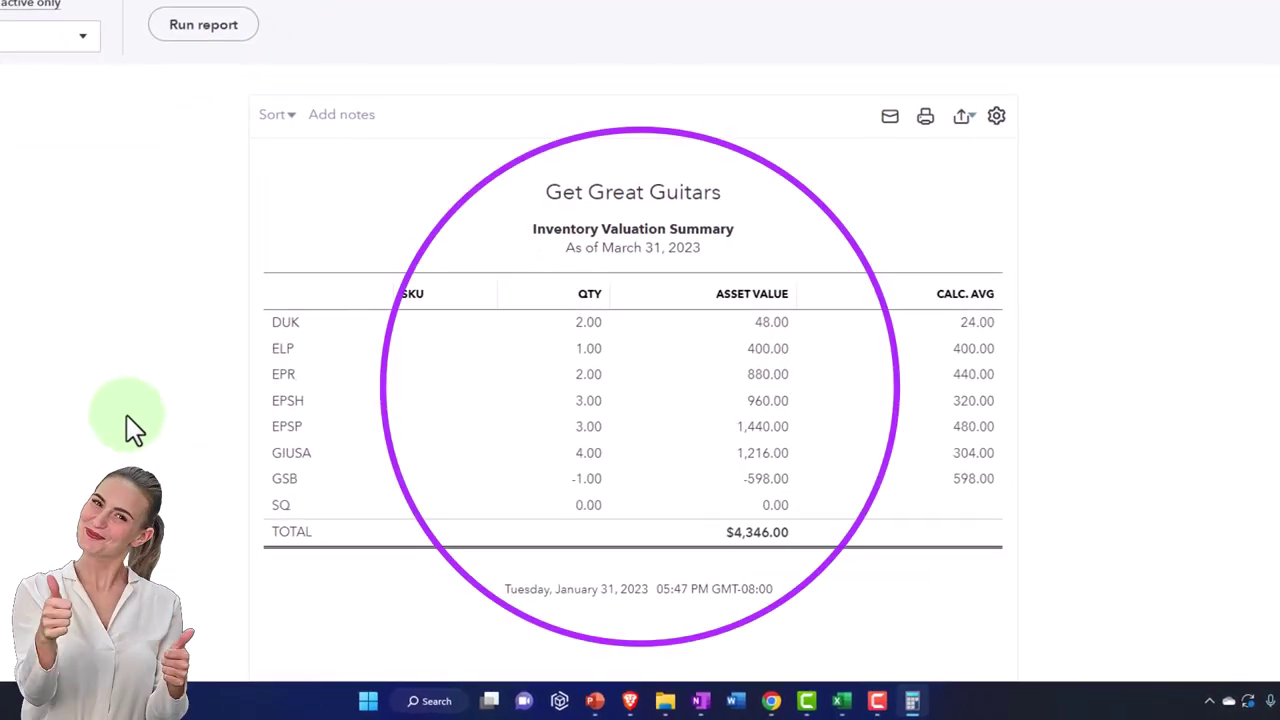
{"action": "scroll", "coordinate": [128, 429], "scroll_direction": "up", "scroll_amount": 2}
Step: Return to the Customer Balance Detail report and rerun it for all dates
{"action": "left_click", "coordinate": [534, 11]}
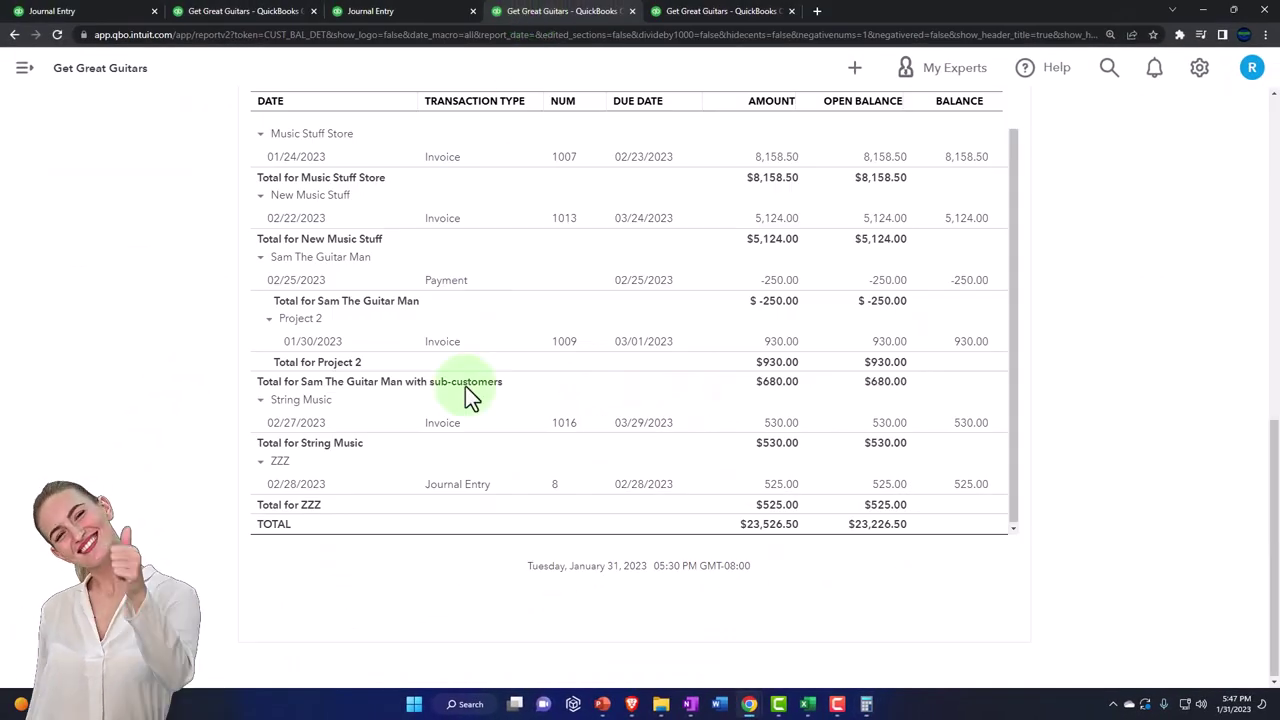
{"action": "scroll", "coordinate": [466, 395], "scroll_direction": "up", "scroll_amount": 5}
{"action": "scroll", "coordinate": [287, 425], "scroll_direction": "up", "scroll_amount": 10}
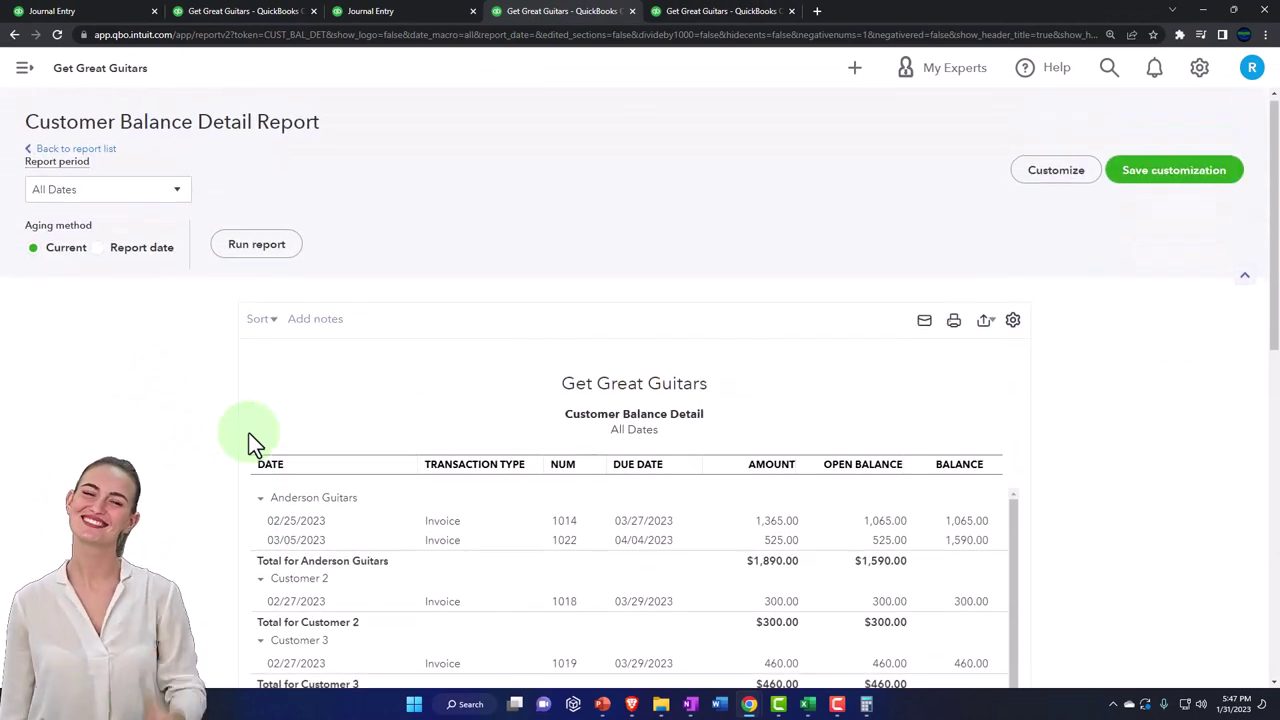
{"action": "left_click", "coordinate": [255, 252]}
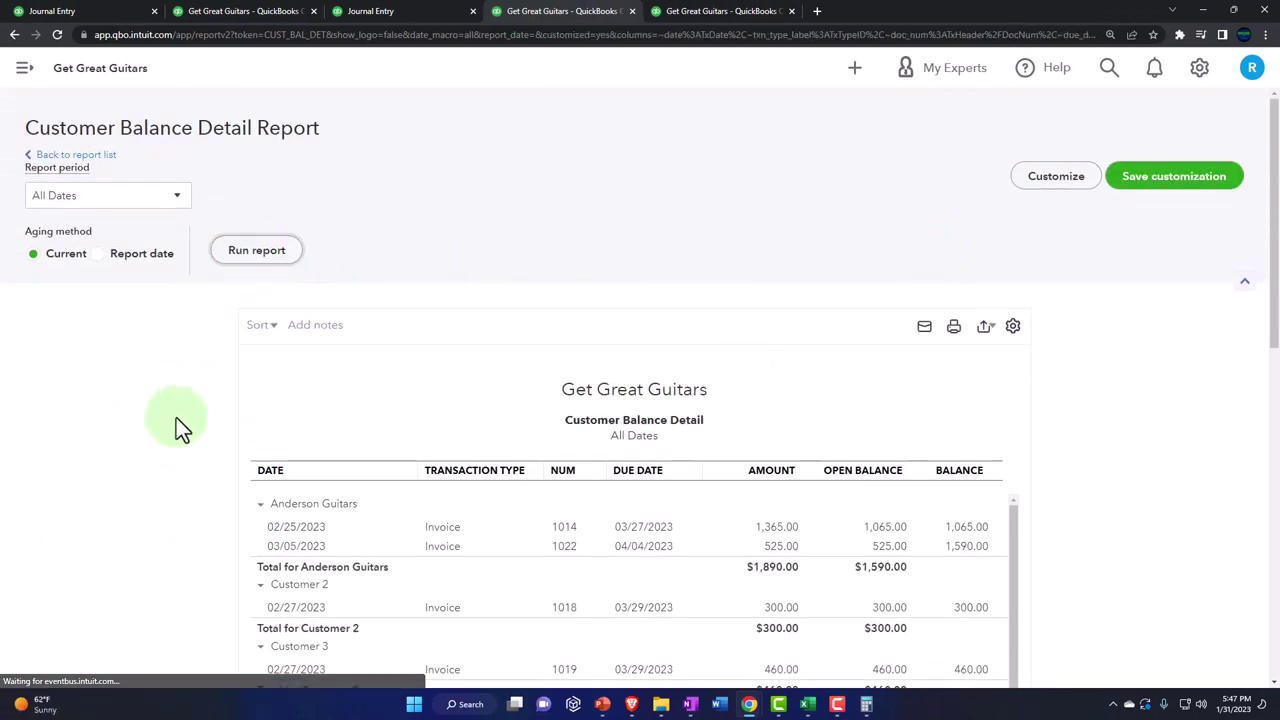
Step: Examine the open invoices per customer and the journal entries under customer ZZZ in the Customer Balance Detail report
{"action": "scroll", "coordinate": [170, 418], "scroll_direction": "down", "scroll_amount": 3}
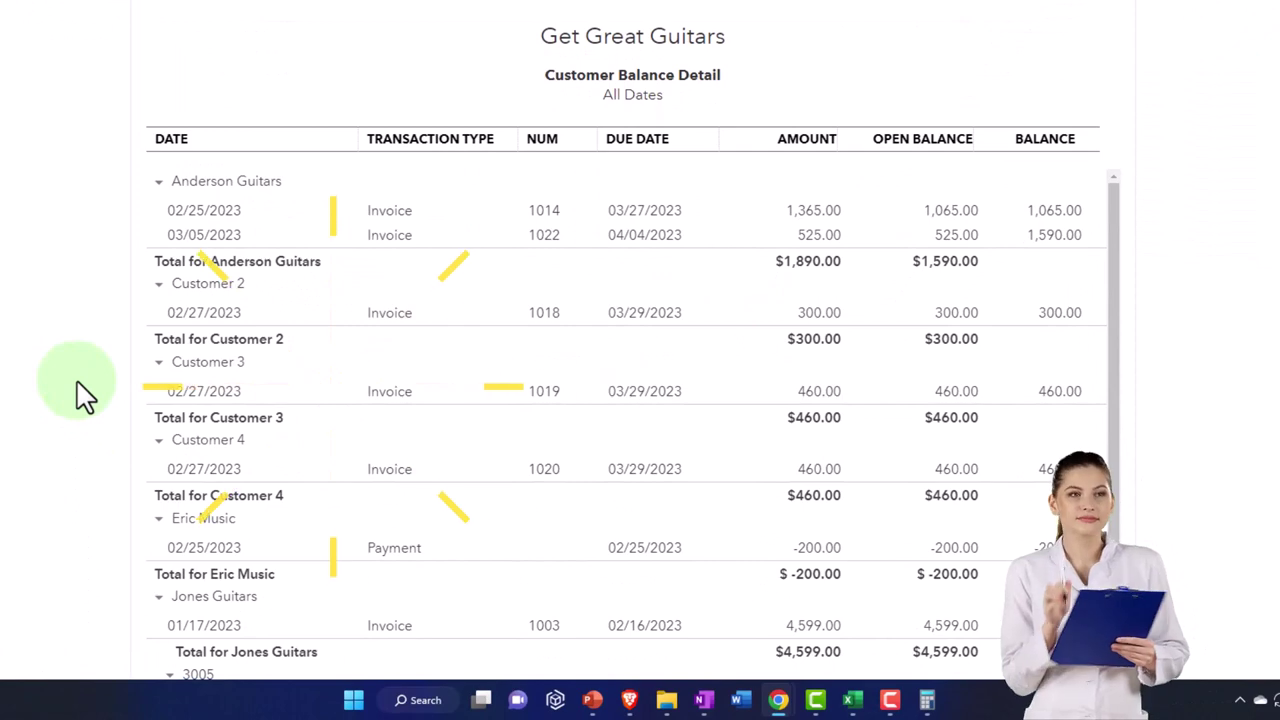
{"action": "key", "text": "ctrl+plus"}
{"action": "key", "text": "ctrl+plus"}
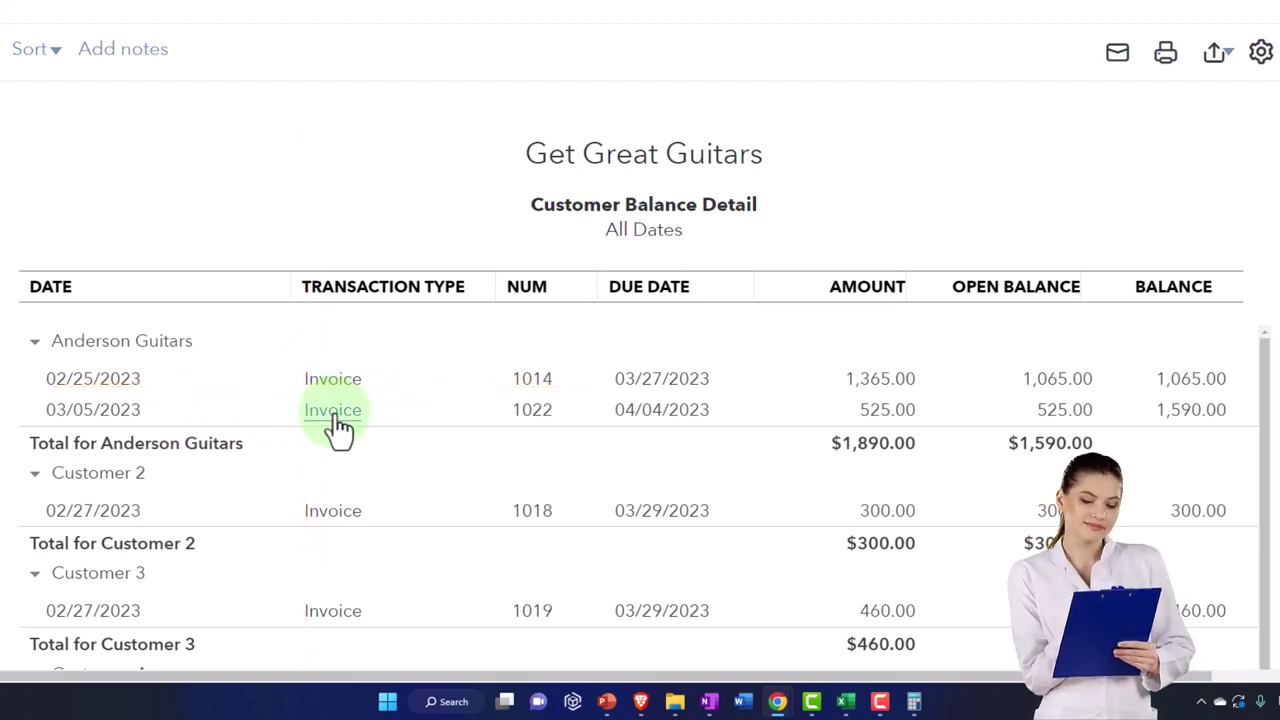
{"action": "scroll", "coordinate": [340, 428], "scroll_direction": "down", "scroll_amount": 9}
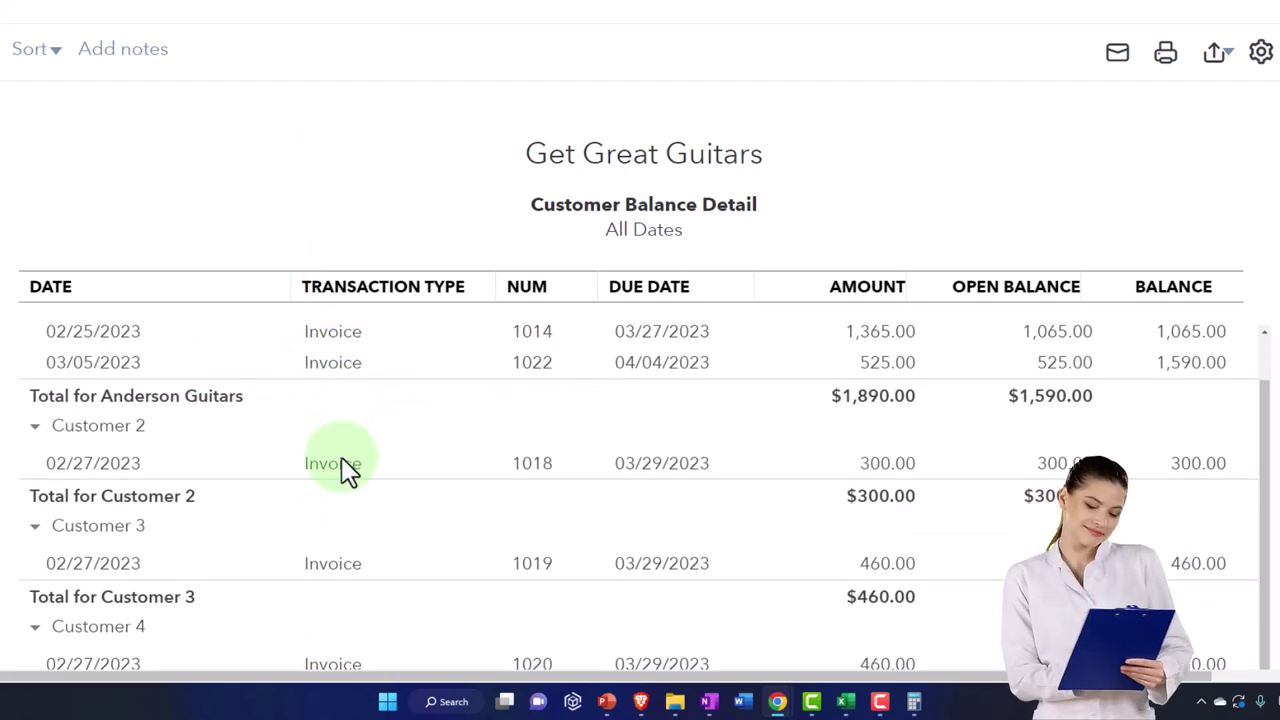
{"action": "scroll", "coordinate": [343, 509], "scroll_direction": "down", "scroll_amount": 5}
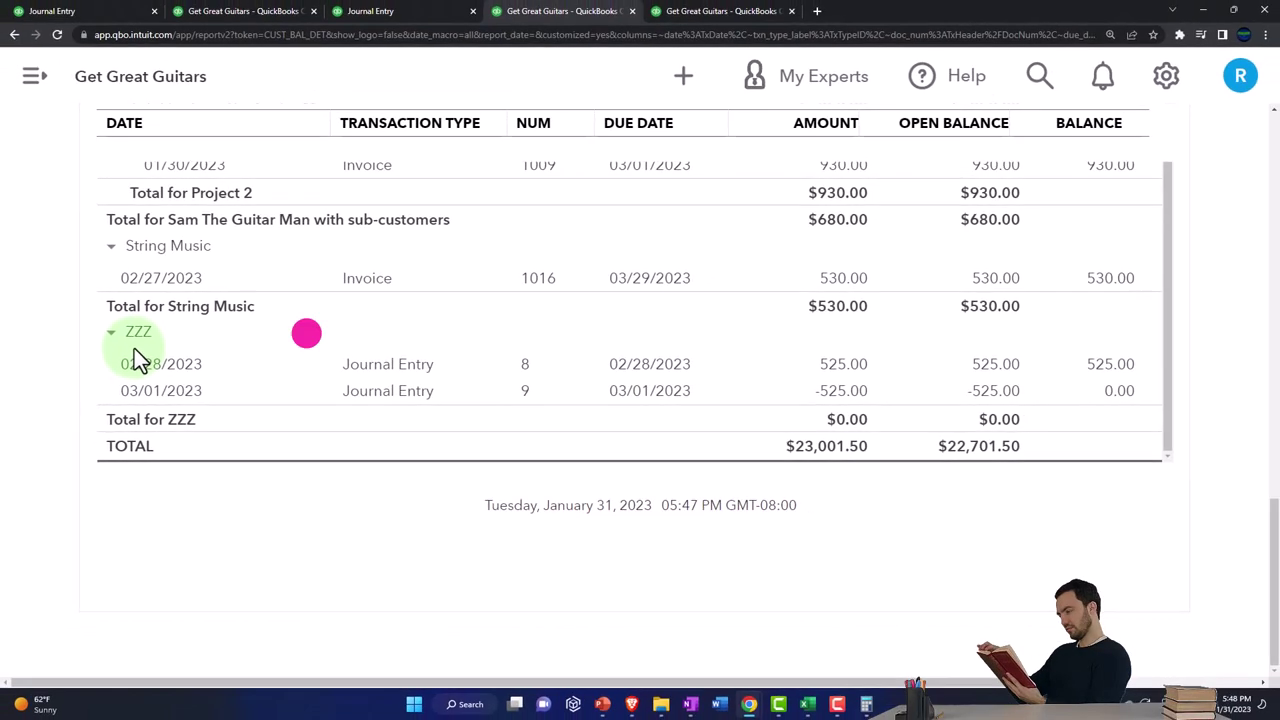
{"action": "scroll", "coordinate": [134, 350], "scroll_direction": "up", "scroll_amount": 5}
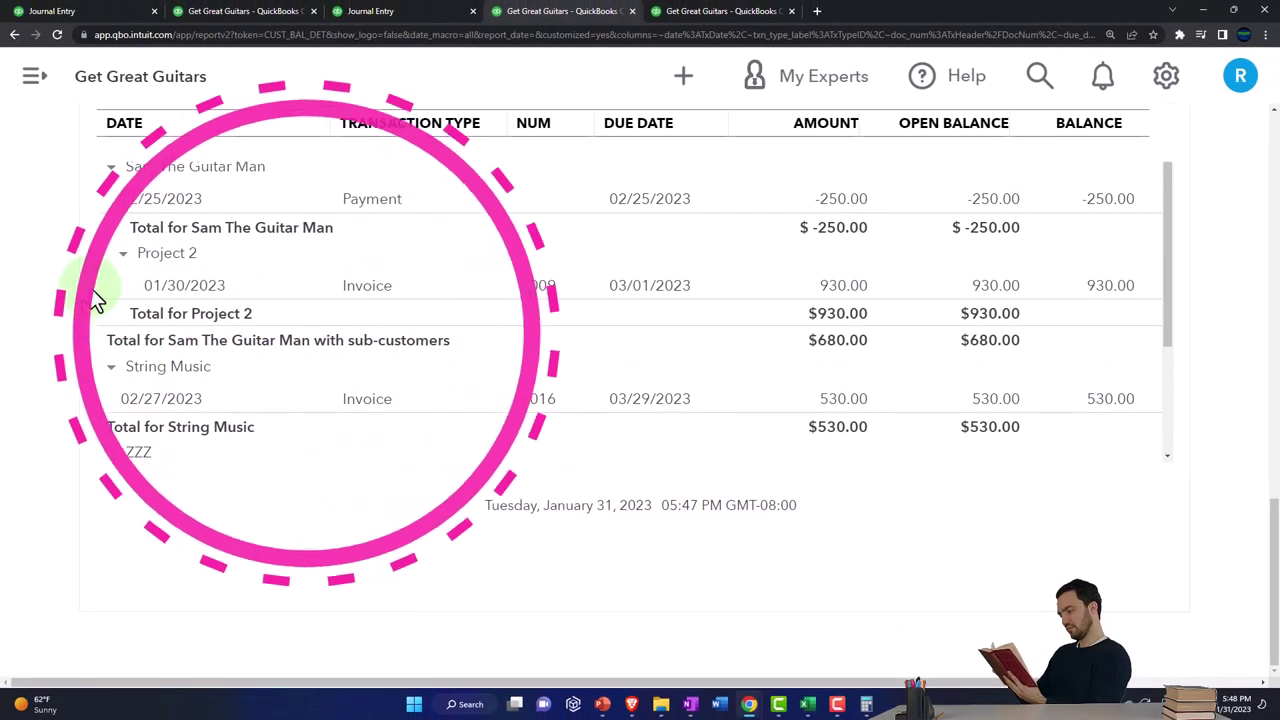
{"action": "scroll", "coordinate": [90, 299], "scroll_direction": "up", "scroll_amount": 10}
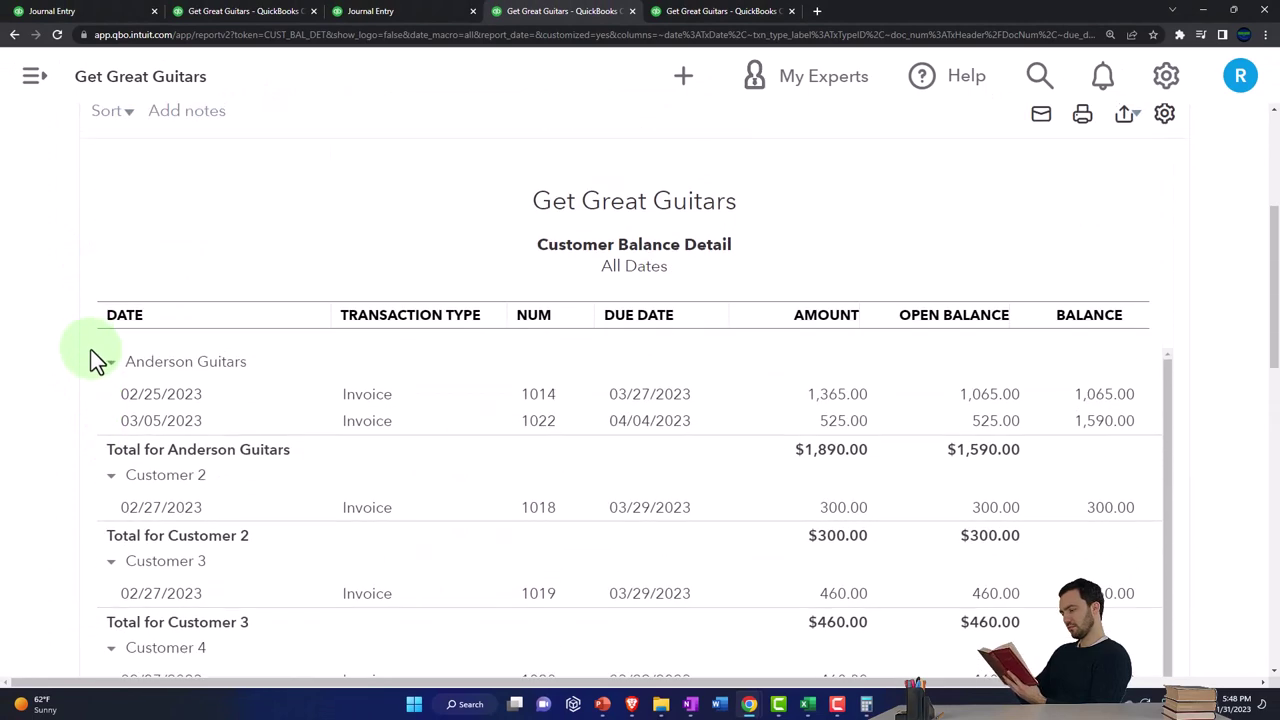
Step: Open the Customers list in the Sales area and find customer ZZZ
{"action": "left_click", "coordinate": [94, 12]}
{"action": "scroll", "coordinate": [167, 393], "scroll_direction": "down", "scroll_amount": 5}
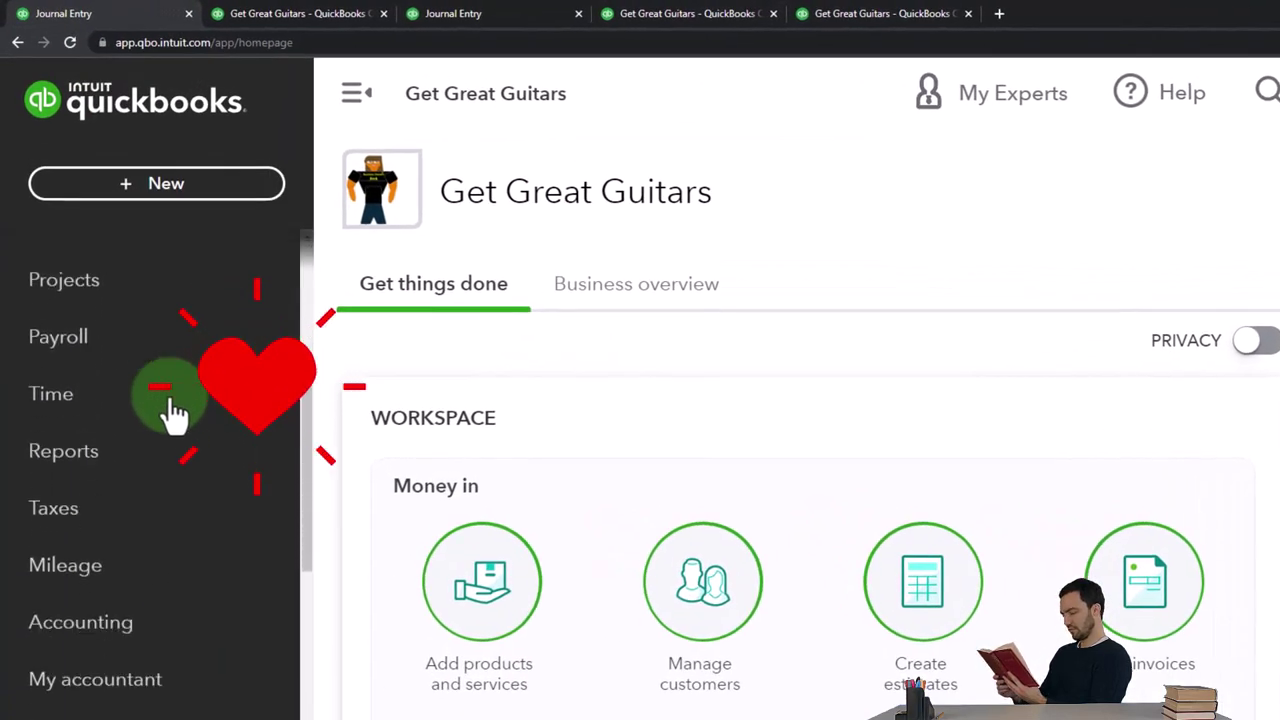
{"action": "scroll", "coordinate": [171, 416], "scroll_direction": "up", "scroll_amount": 2}
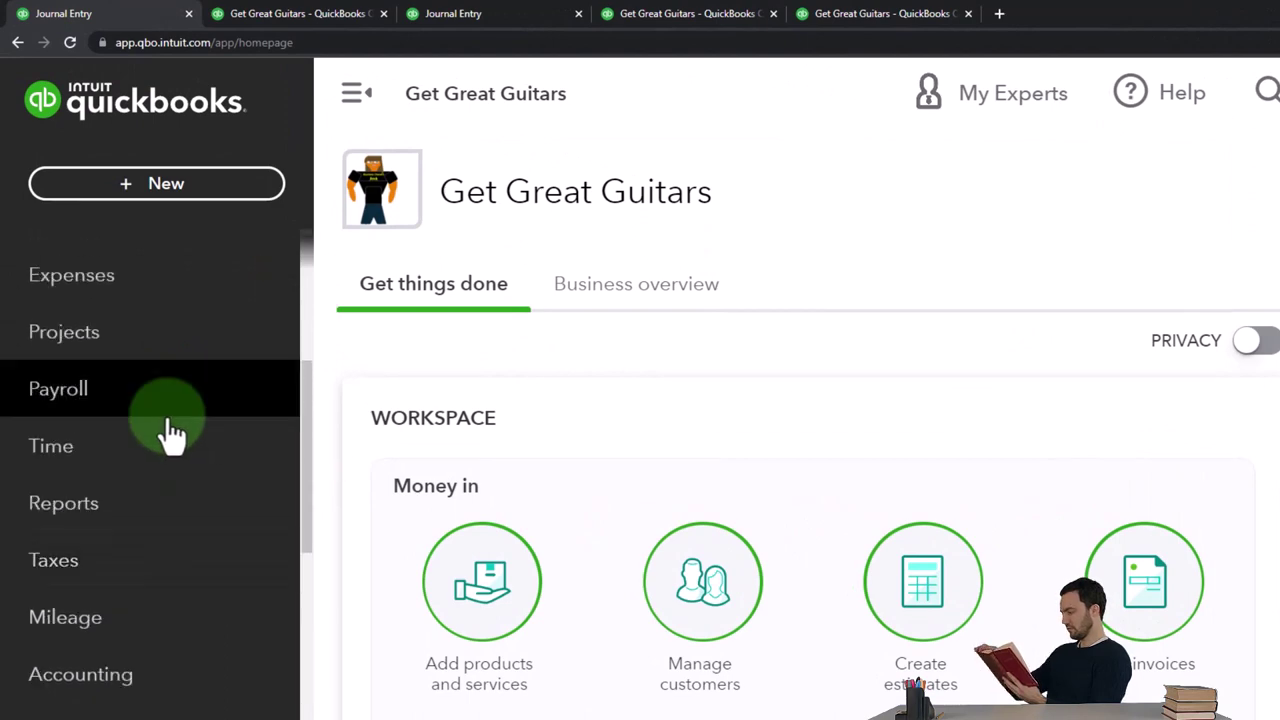
{"action": "scroll", "coordinate": [171, 425], "scroll_direction": "down", "scroll_amount": 5}
{"action": "scroll", "coordinate": [171, 437], "scroll_direction": "up", "scroll_amount": 5}
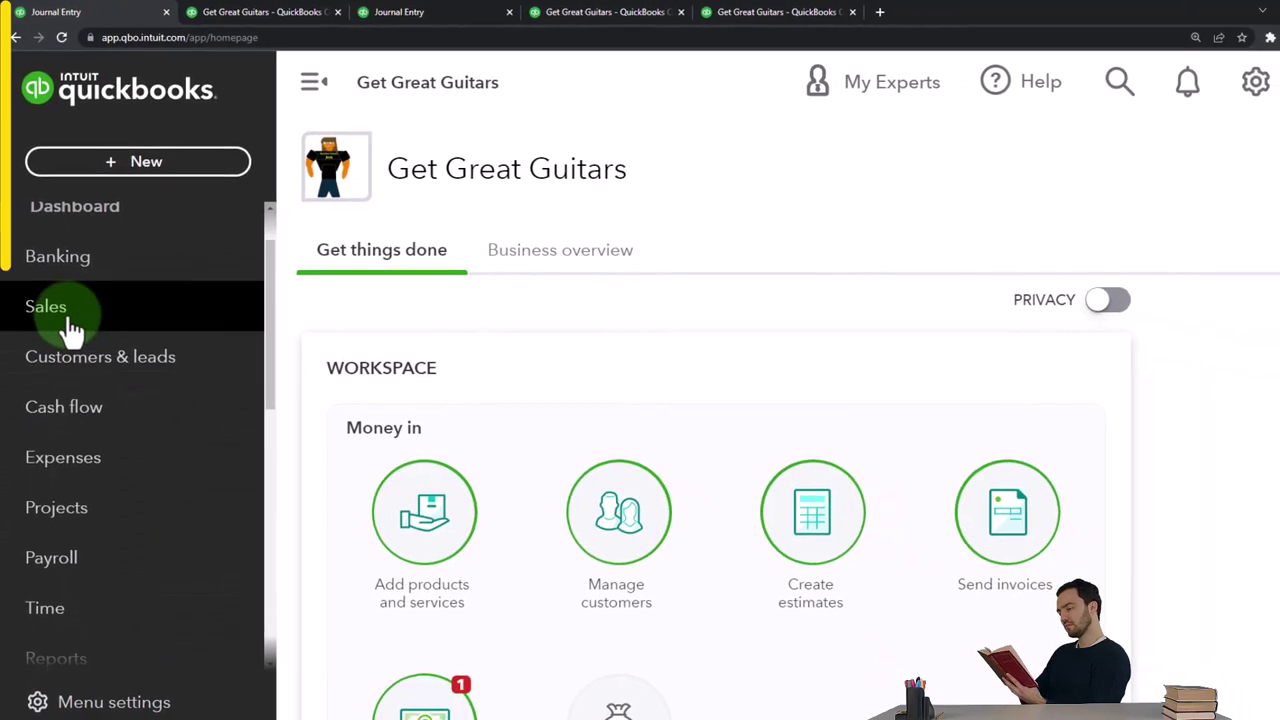
{"action": "left_click", "coordinate": [72, 325]}
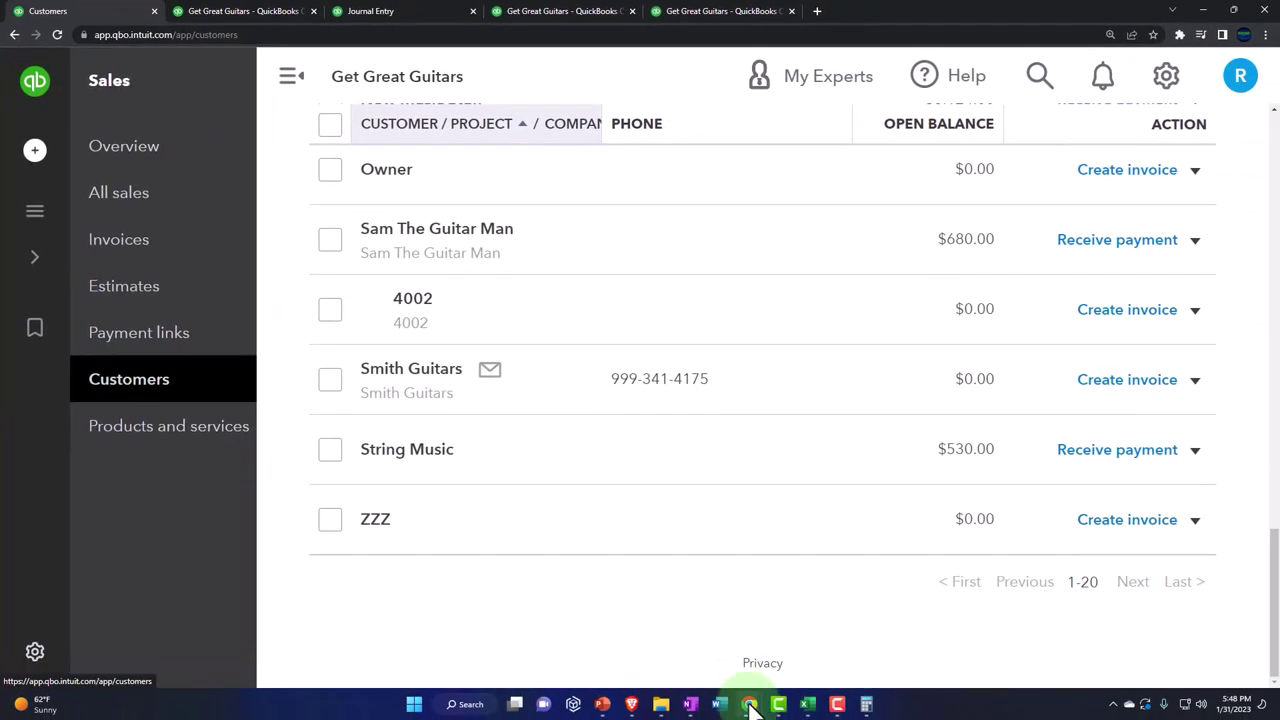
Step: Switch to the Sample Company window, view its Customers list under Get paid & pay, and return to the Get Great Guitars file
{"action": "mouse_move", "coordinate": [757, 712]}
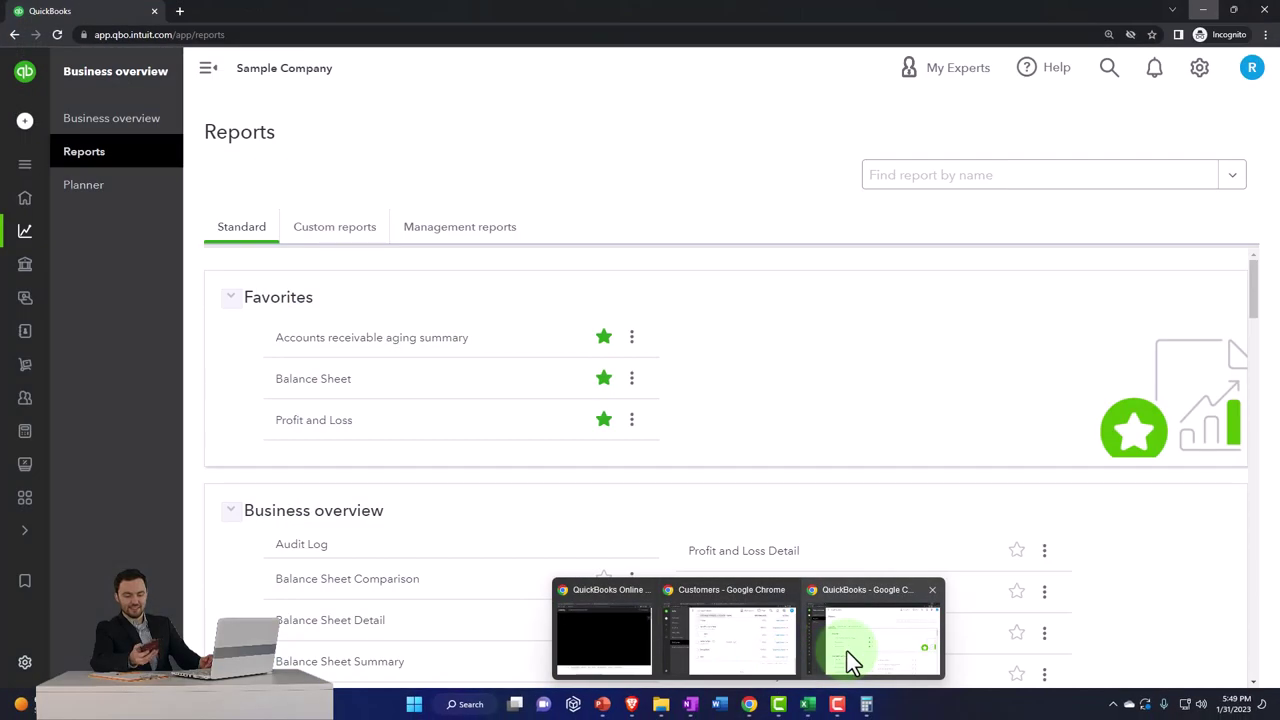
{"action": "left_click", "coordinate": [847, 651]}
{"action": "mouse_move", "coordinate": [23, 251]}
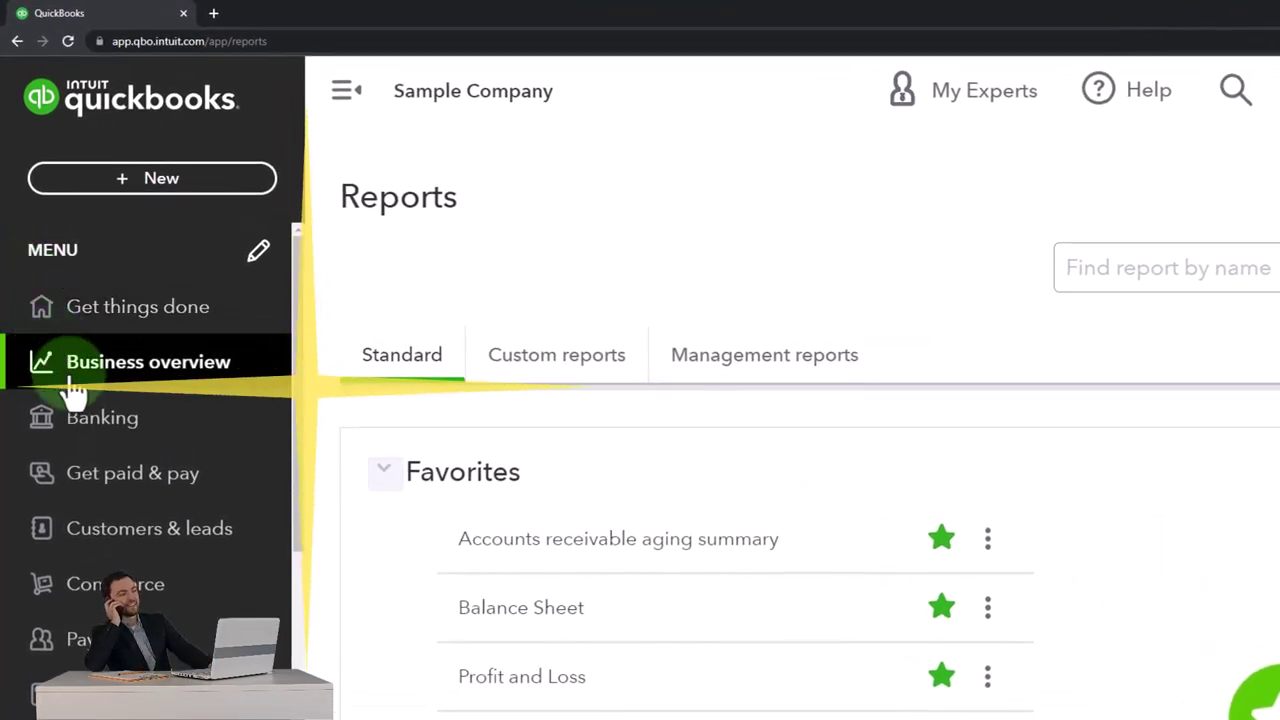
{"action": "scroll", "coordinate": [34, 386], "scroll_direction": "down", "scroll_amount": 3}
{"action": "scroll", "coordinate": [71, 386], "scroll_direction": "up", "scroll_amount": 3}
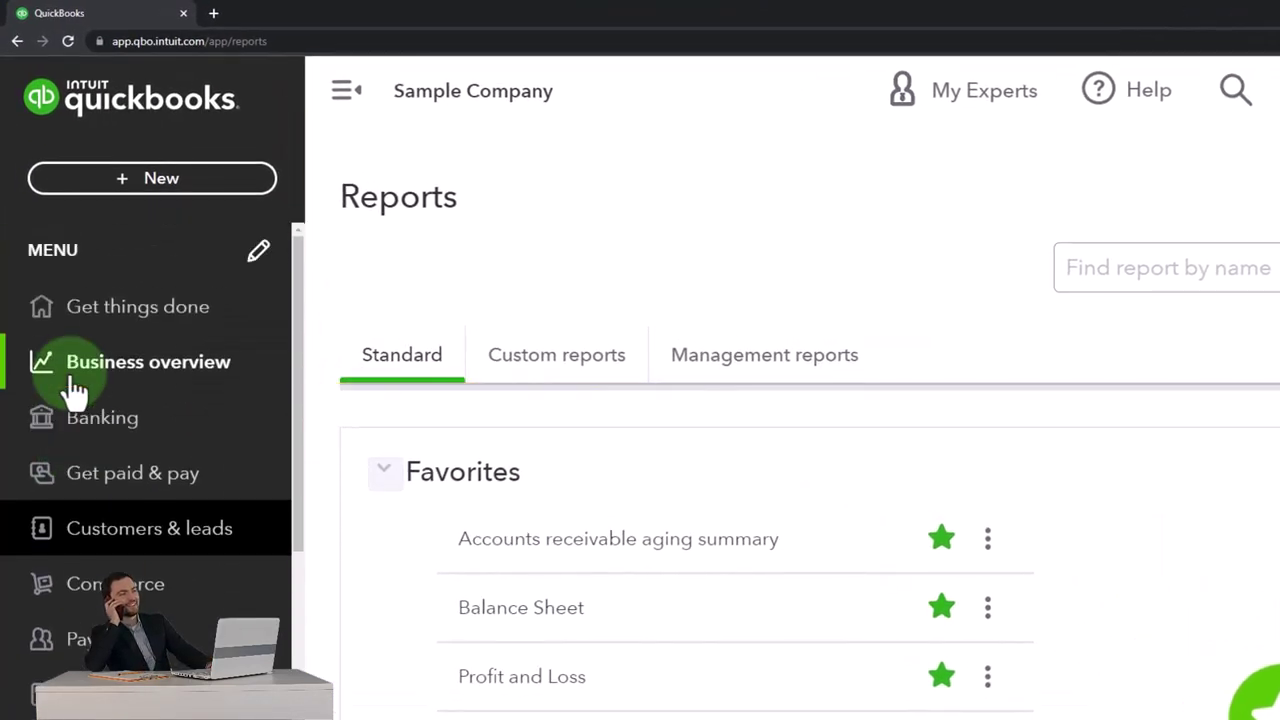
{"action": "left_click", "coordinate": [101, 475]}
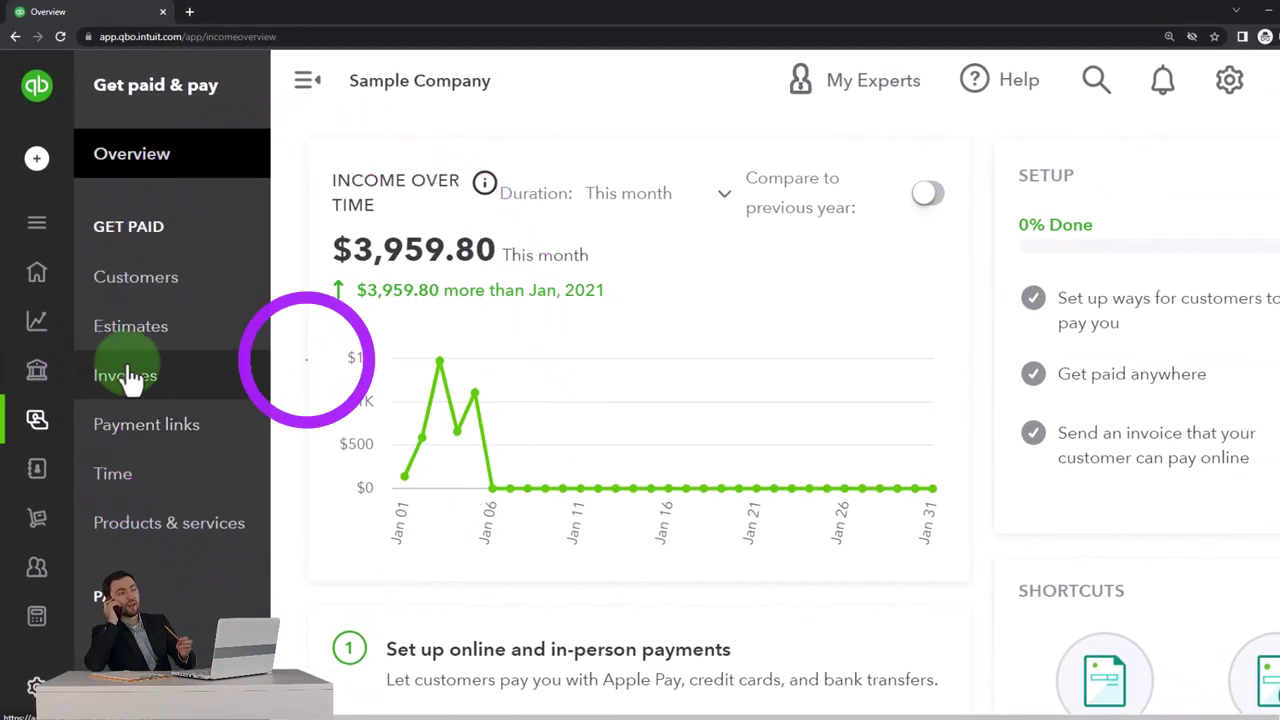
{"action": "left_click", "coordinate": [137, 280]}
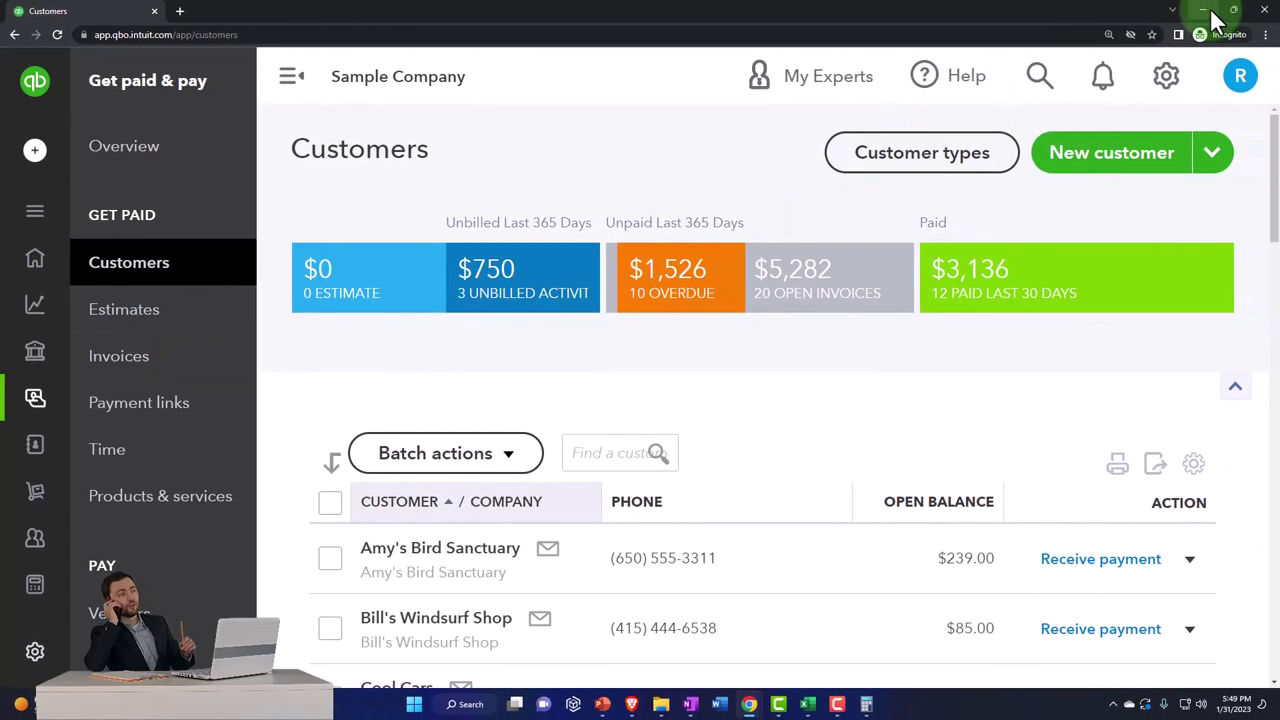
{"action": "left_click", "coordinate": [1206, 10]}
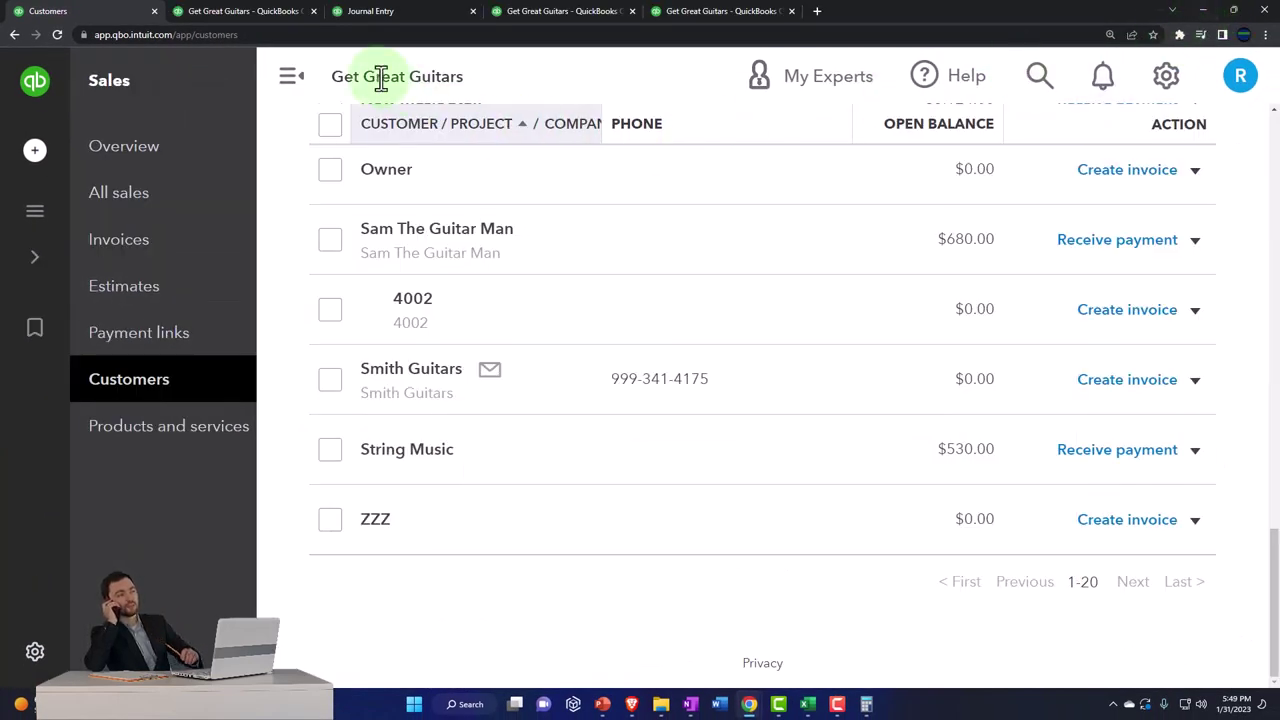
Step: Open customer ZZZ and examine the journal entries in its transaction list
{"action": "left_click", "coordinate": [292, 82]}
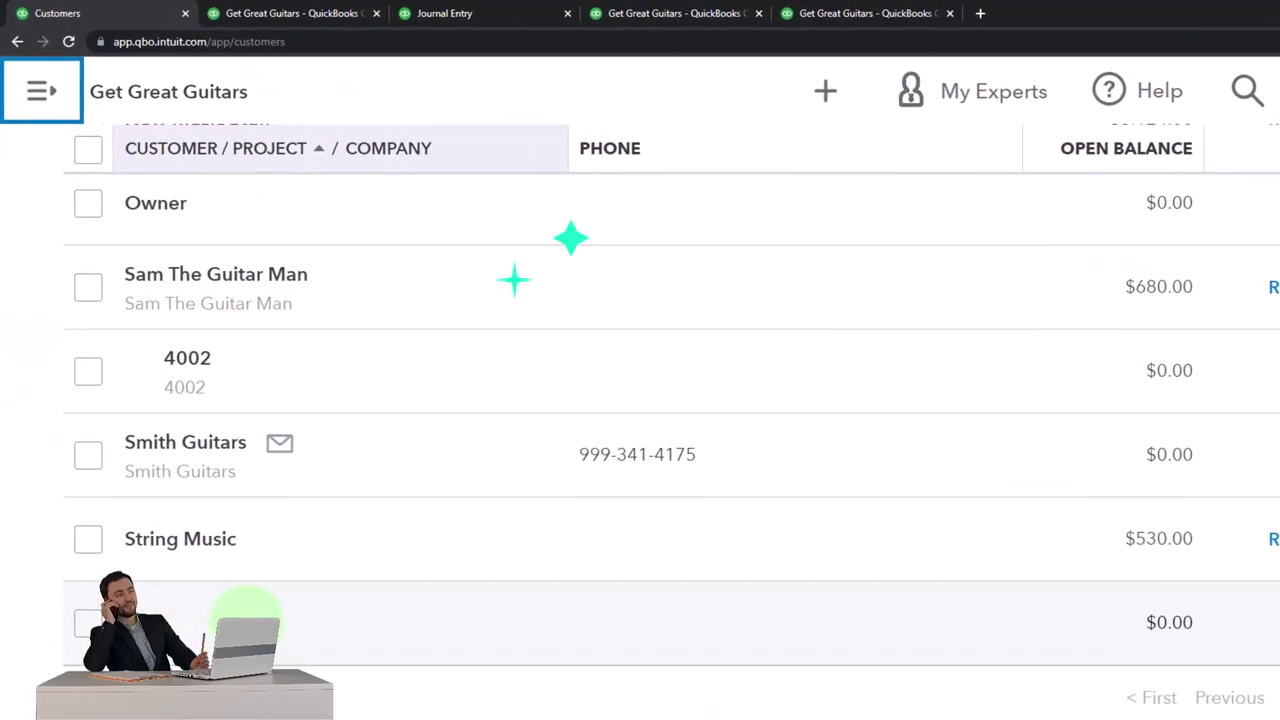
{"action": "left_click", "coordinate": [180, 622]}
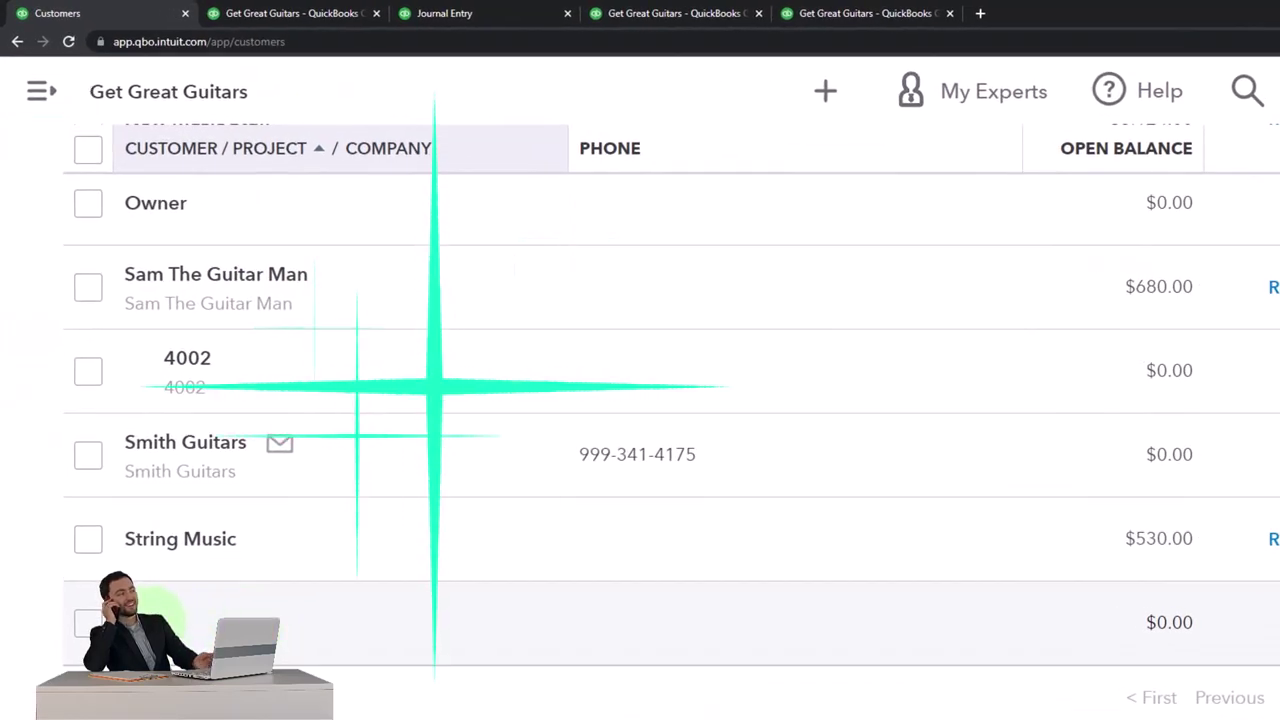
{"action": "scroll", "coordinate": [283, 580], "scroll_direction": "down", "scroll_amount": 1}
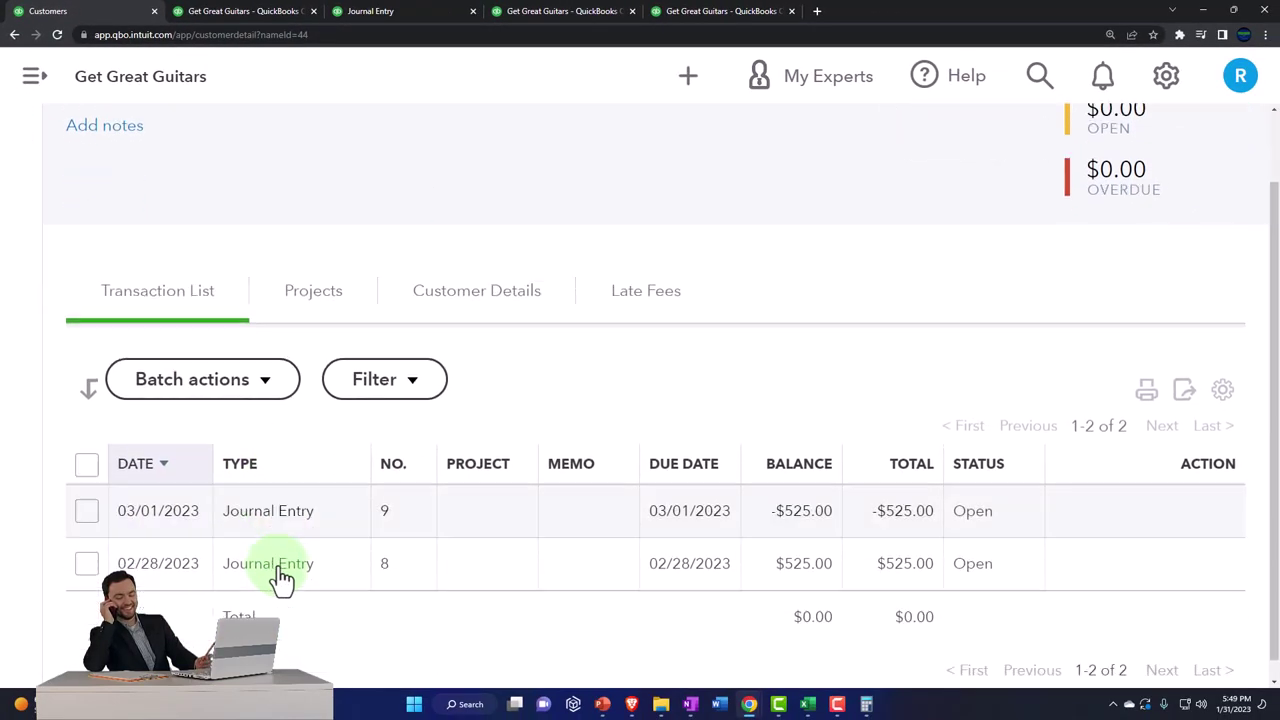
{"action": "scroll", "coordinate": [283, 580], "scroll_direction": "down", "scroll_amount": 1}
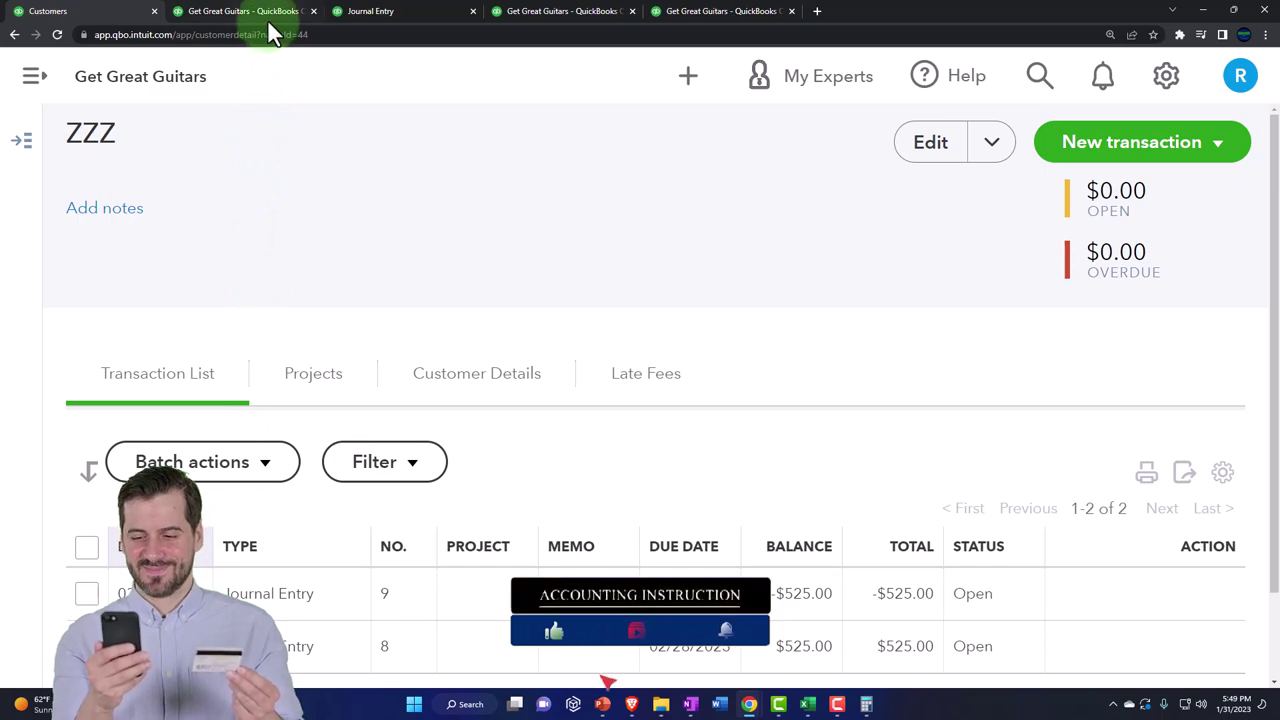
Step: Duplicate the browser tab holding the Inventory Valuation Summary report
{"action": "left_click", "coordinate": [752, 14]}
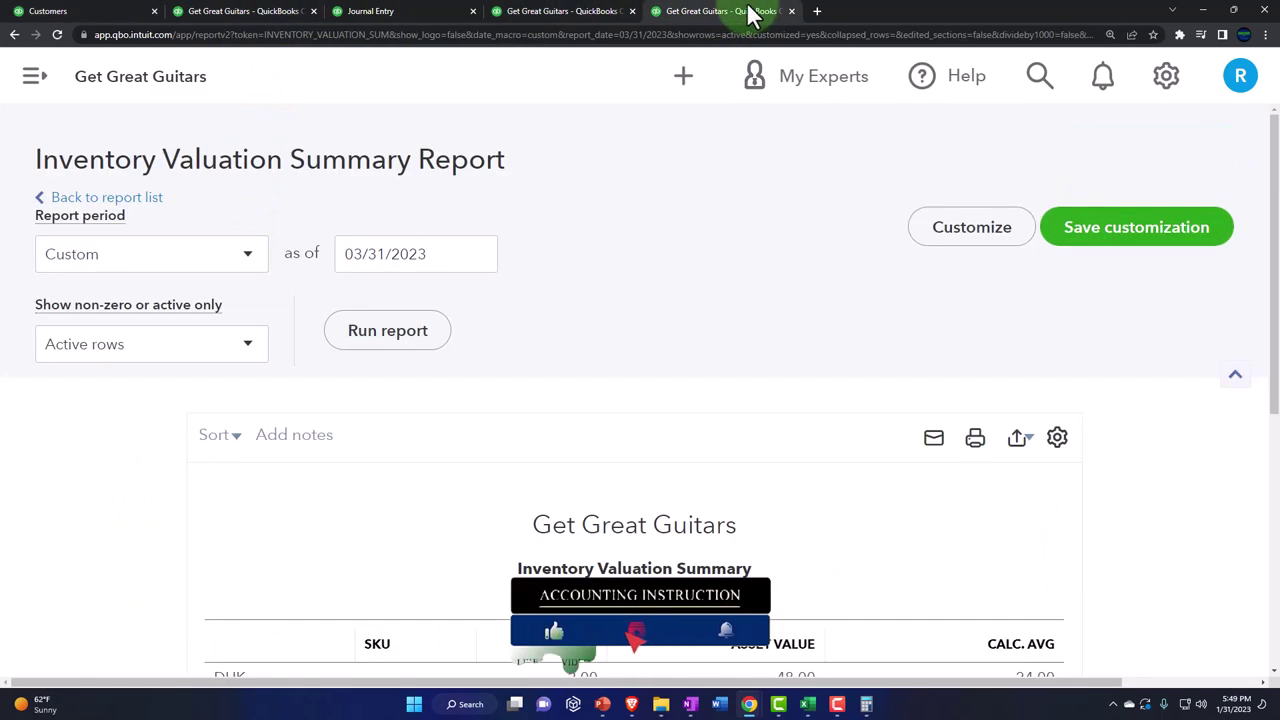
{"action": "right_click", "coordinate": [752, 14]}
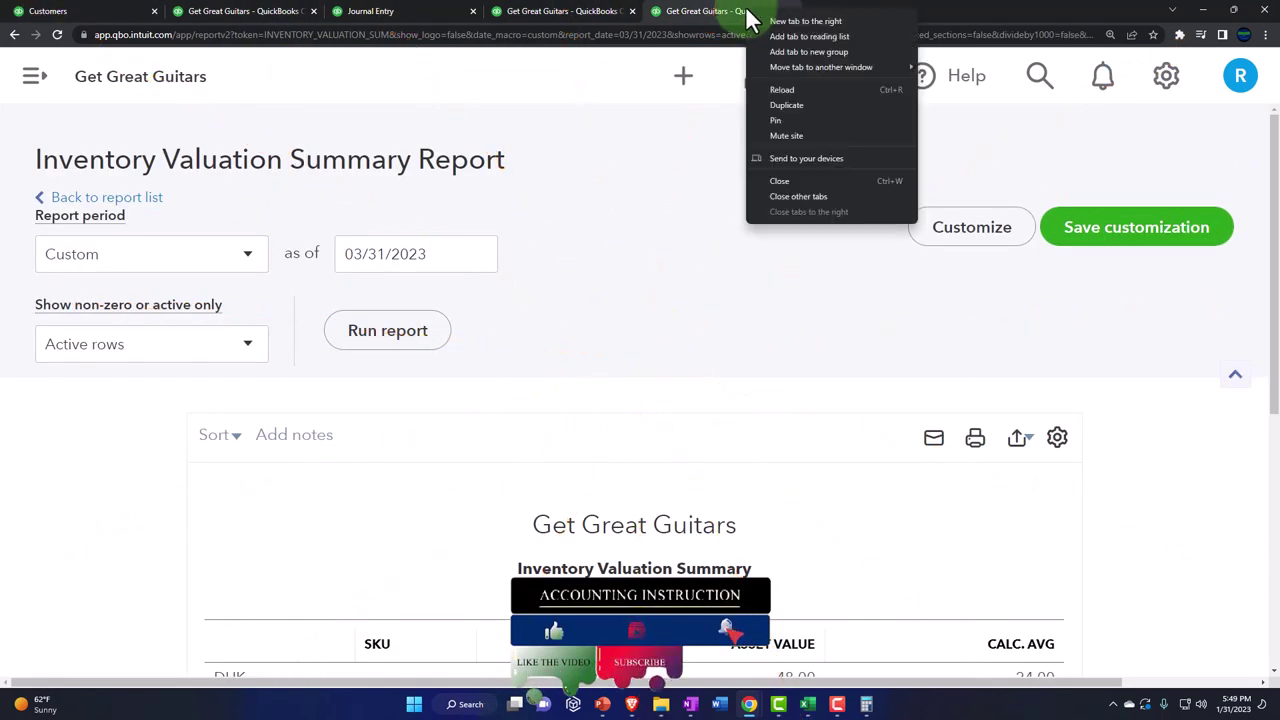
{"action": "left_click", "coordinate": [786, 105]}
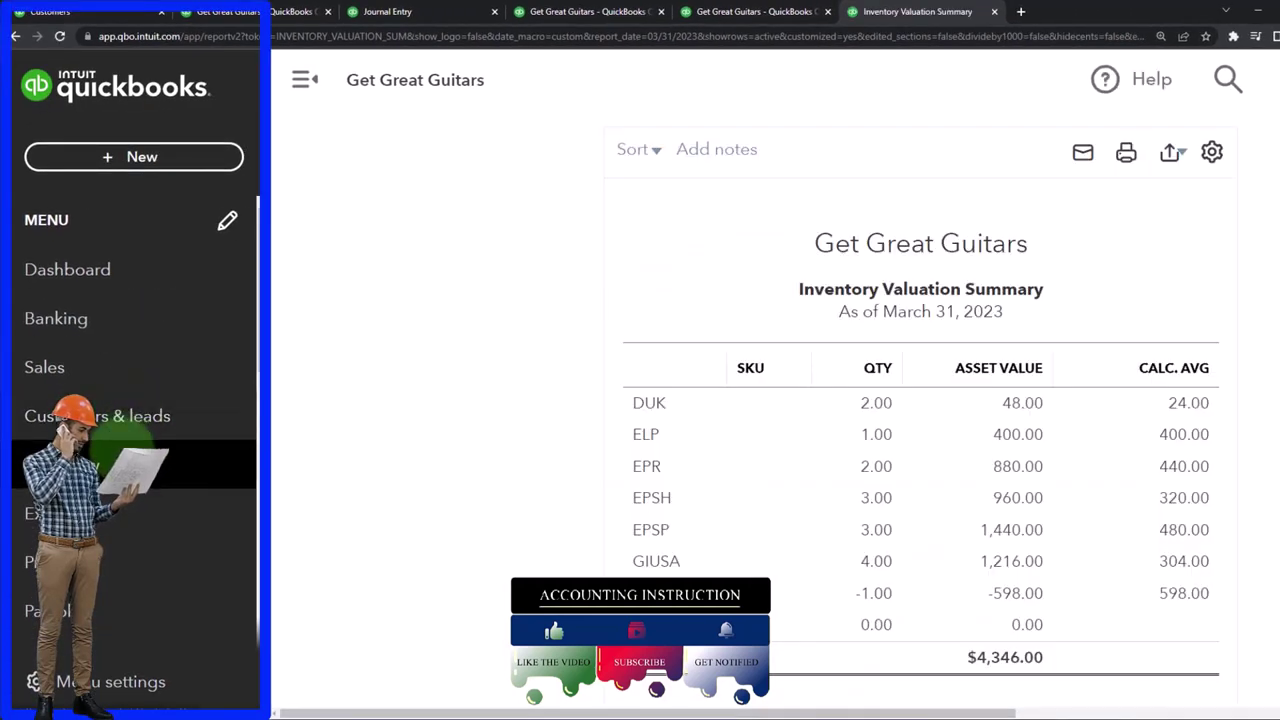
Step: Find the Journal report in the Reports area by searching for "jour" and open it
{"action": "scroll", "coordinate": [125, 430], "scroll_direction": "down", "scroll_amount": 1}
{"action": "scroll", "coordinate": [125, 430], "scroll_direction": "up", "scroll_amount": 1}
{"action": "scroll", "coordinate": [125, 430], "scroll_direction": "down", "scroll_amount": 1}
{"action": "scroll", "coordinate": [125, 435], "scroll_direction": "down", "scroll_amount": 3}
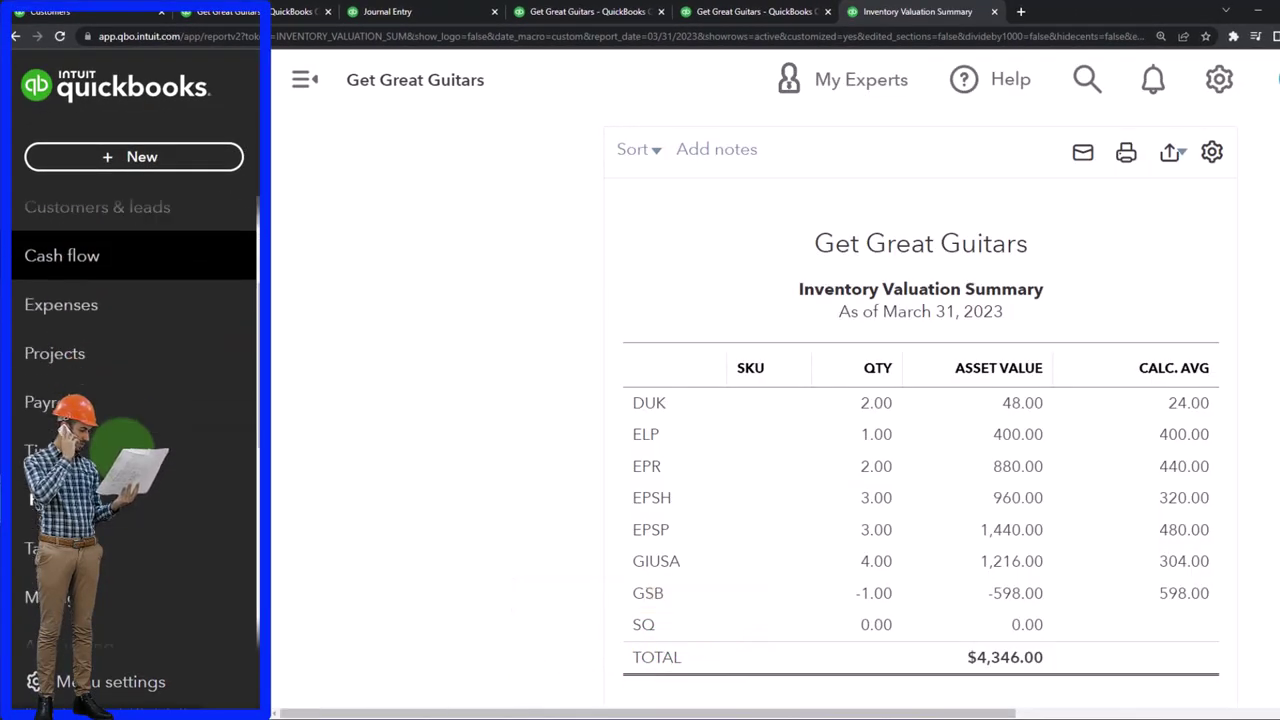
{"action": "left_click", "coordinate": [110, 497]}
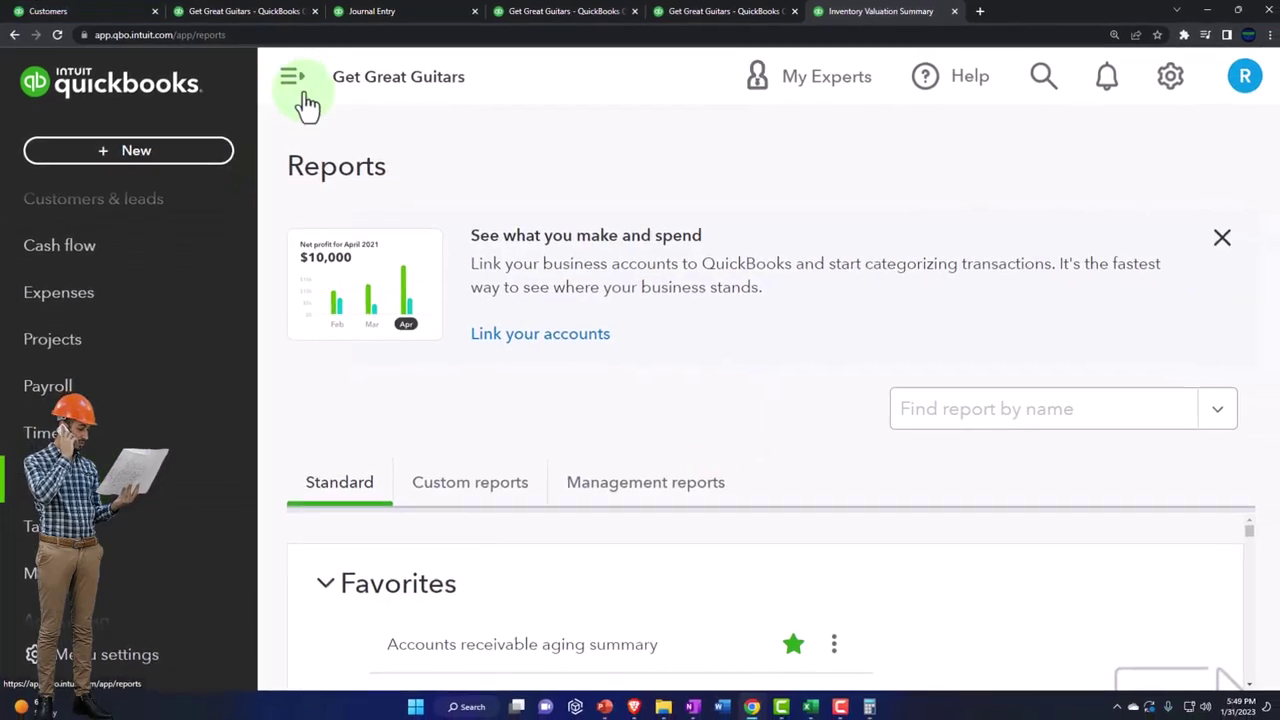
{"action": "left_click", "coordinate": [302, 80]}
{"action": "left_click", "coordinate": [925, 423]}
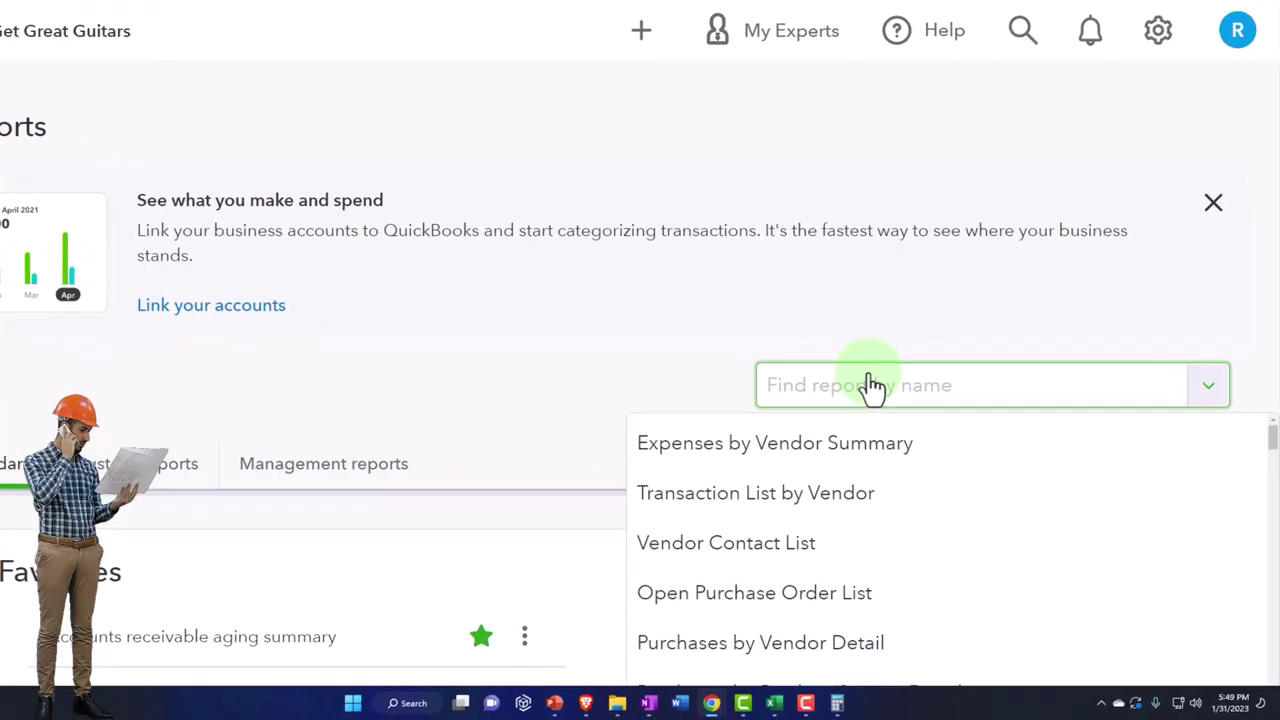
{"action": "type", "text": "jour"}
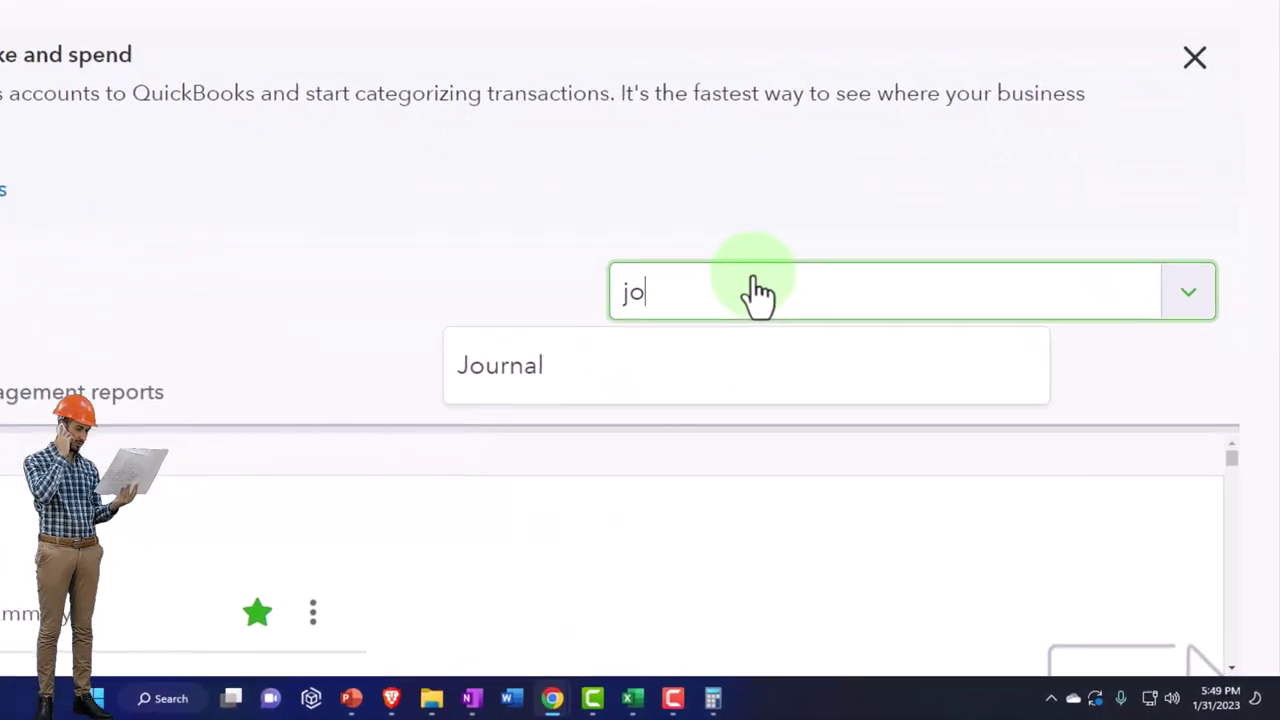
{"action": "key", "text": "Down"}
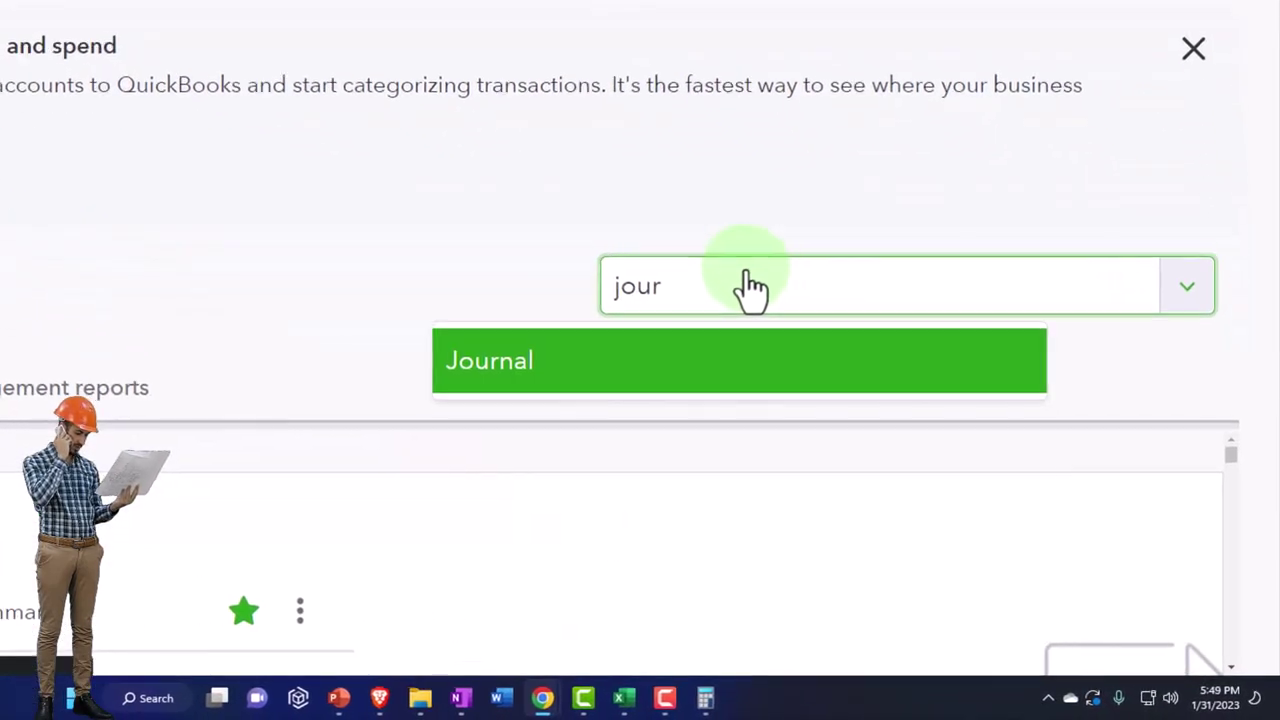
{"action": "key", "text": "Return"}
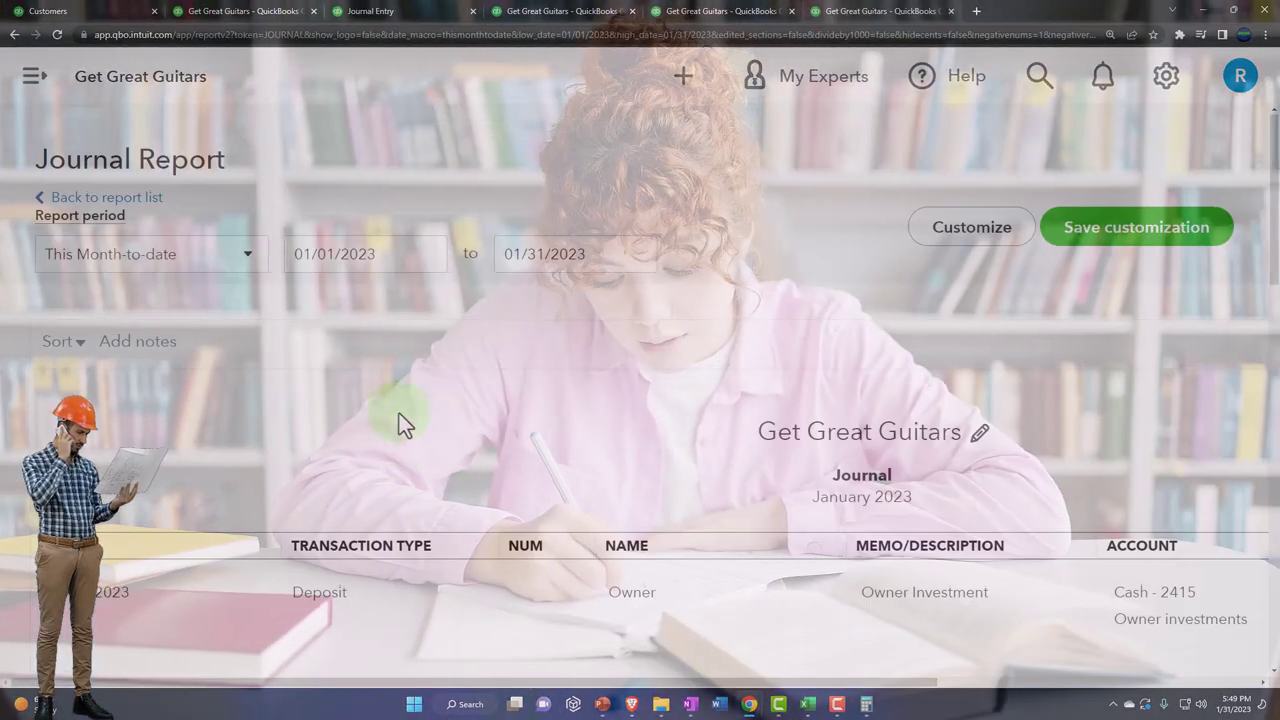
Step: Run the Journal report for the single day 02/28/2023 and look through its transactions
{"action": "left_click_drag", "start_coordinate": [389, 262], "coordinate": [246, 277]}
{"action": "type", "text": "02/28/2023"}
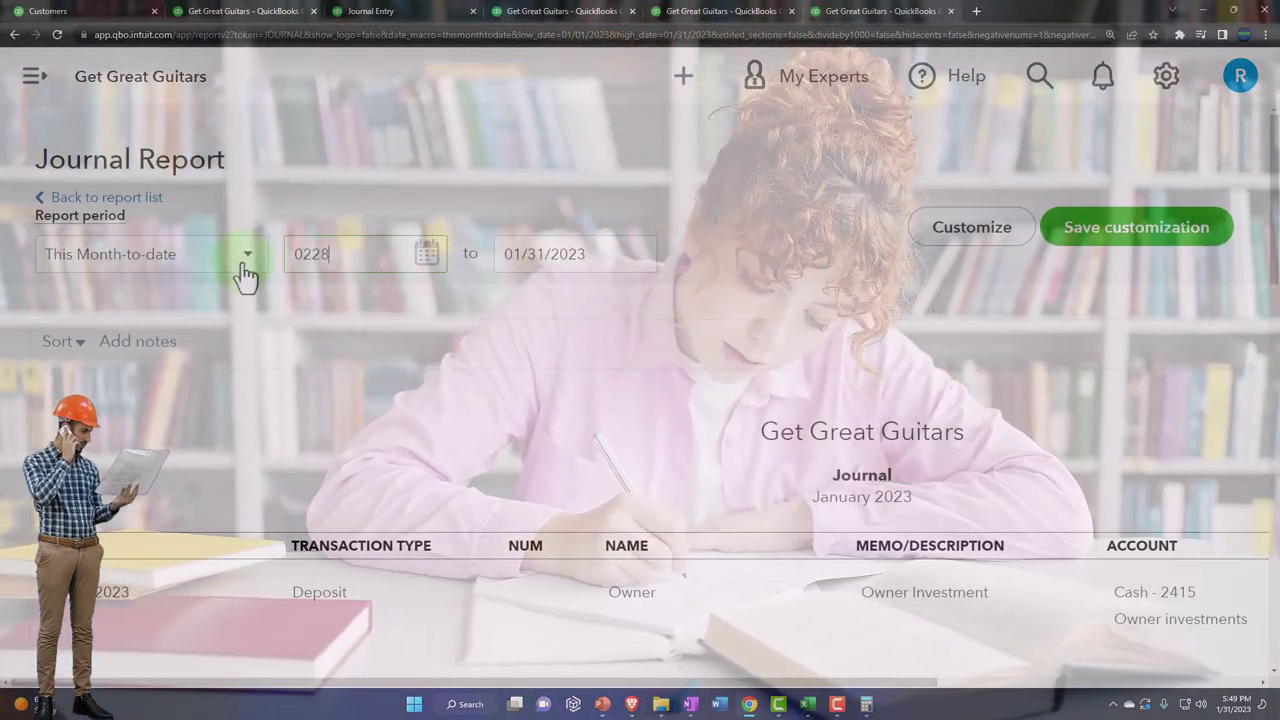
{"action": "key", "text": "Tab"}
{"action": "type", "text": "1"}
{"action": "key", "text": "BackSpace"}
{"action": "type", "text": "0228/2023"}
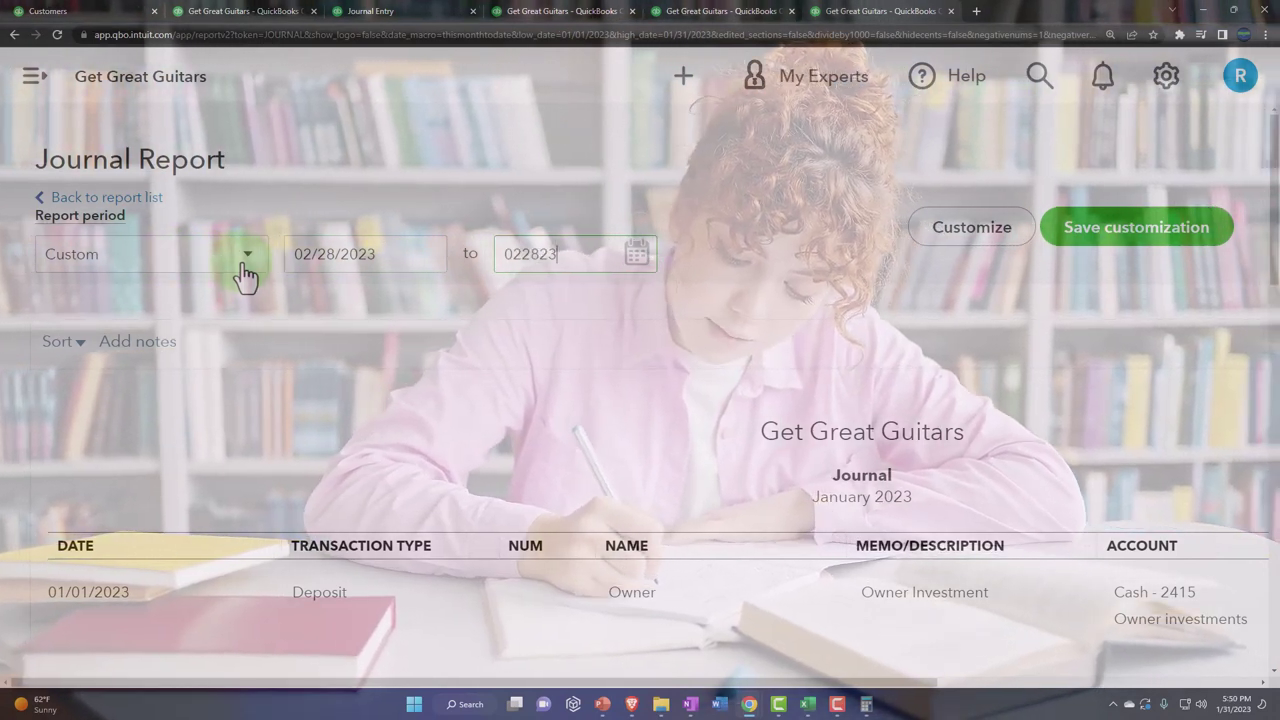
{"action": "key", "text": "Return"}
{"action": "scroll", "coordinate": [286, 366], "scroll_direction": "down", "scroll_amount": 2}
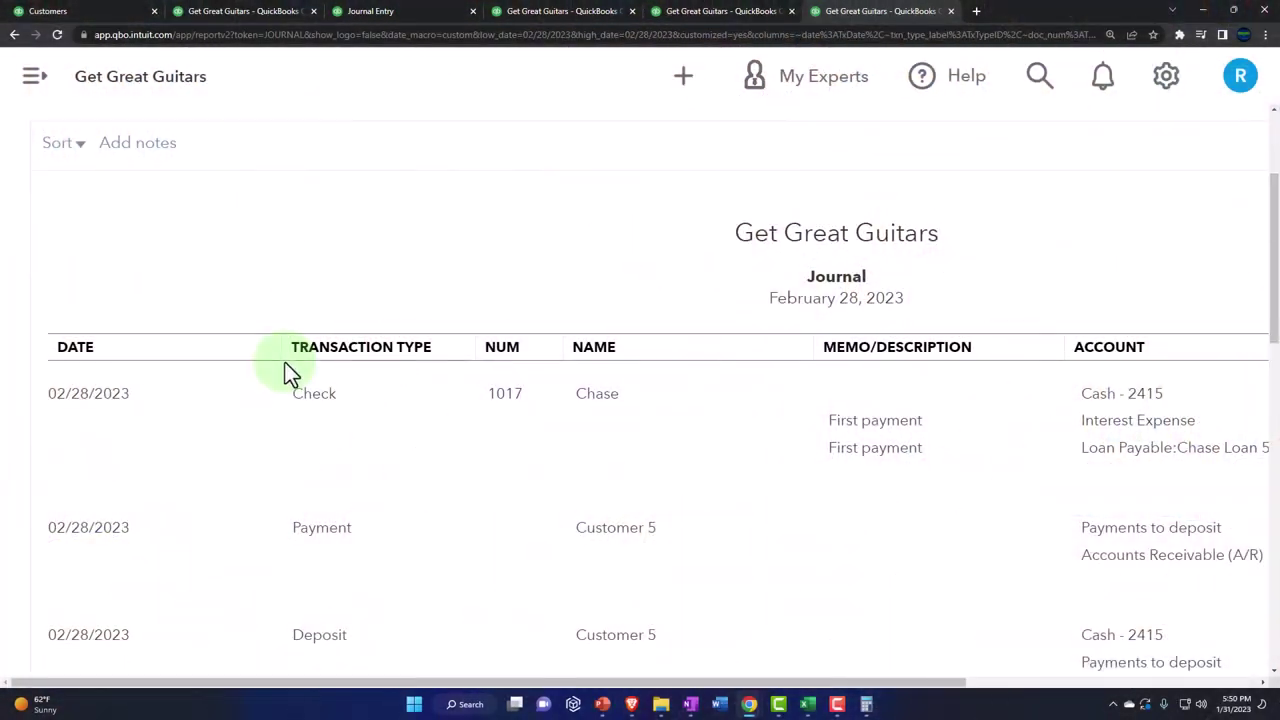
{"action": "scroll", "coordinate": [318, 490], "scroll_direction": "down", "scroll_amount": 2}
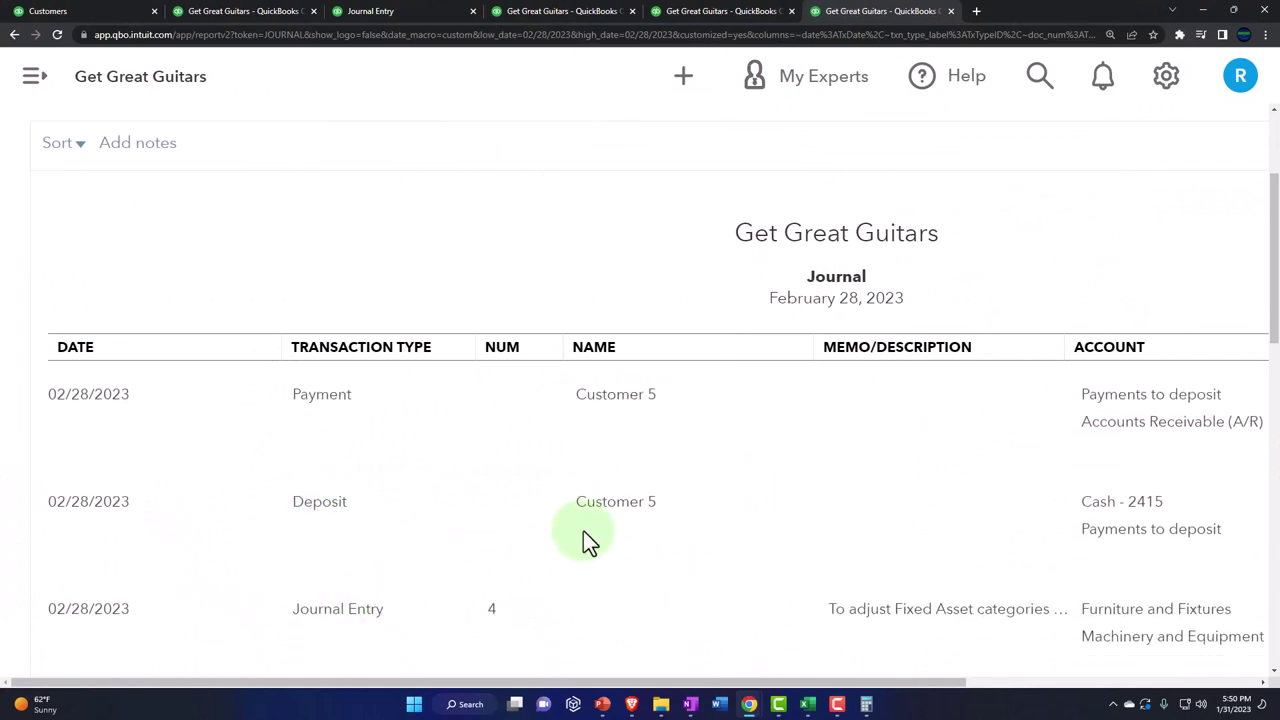
{"action": "scroll", "coordinate": [588, 540], "scroll_direction": "up", "scroll_amount": 5}
Step: Customize the Journal report to filter by the Journal Entry transaction type and run it
{"action": "left_click", "coordinate": [966, 229]}
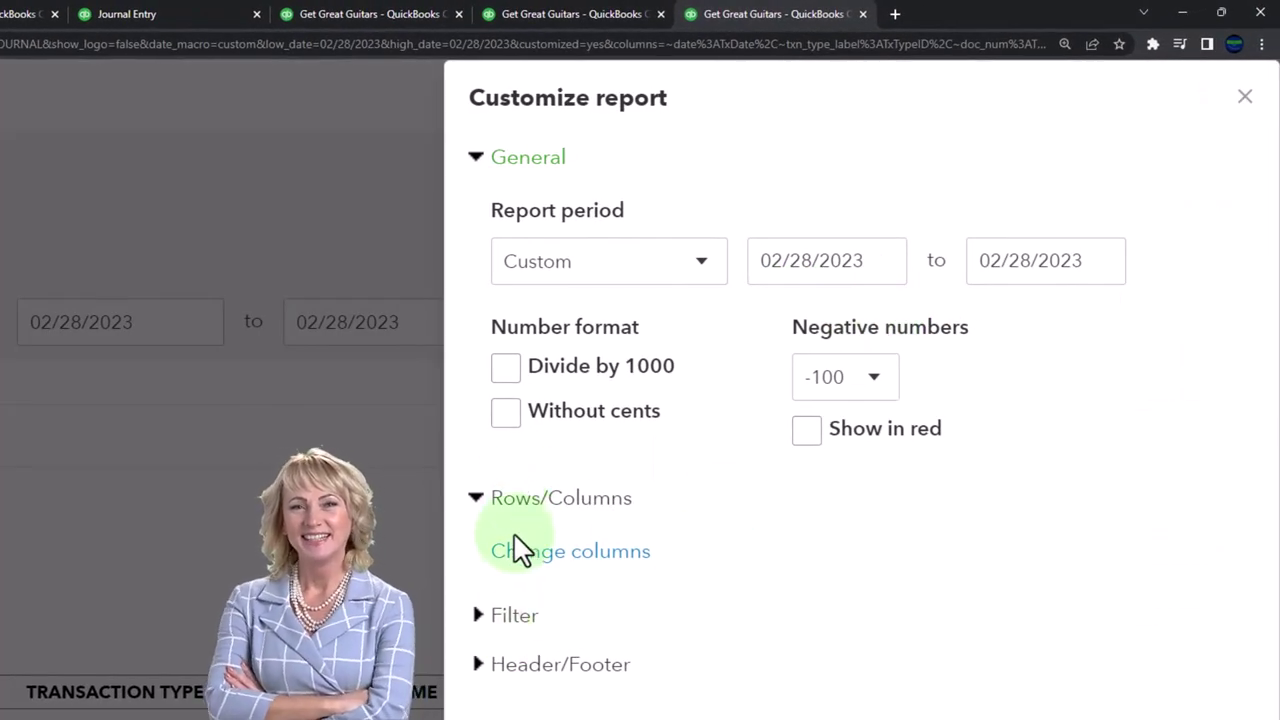
{"action": "left_click", "coordinate": [484, 664]}
{"action": "scroll", "coordinate": [640, 518], "scroll_direction": "down", "scroll_amount": 4}
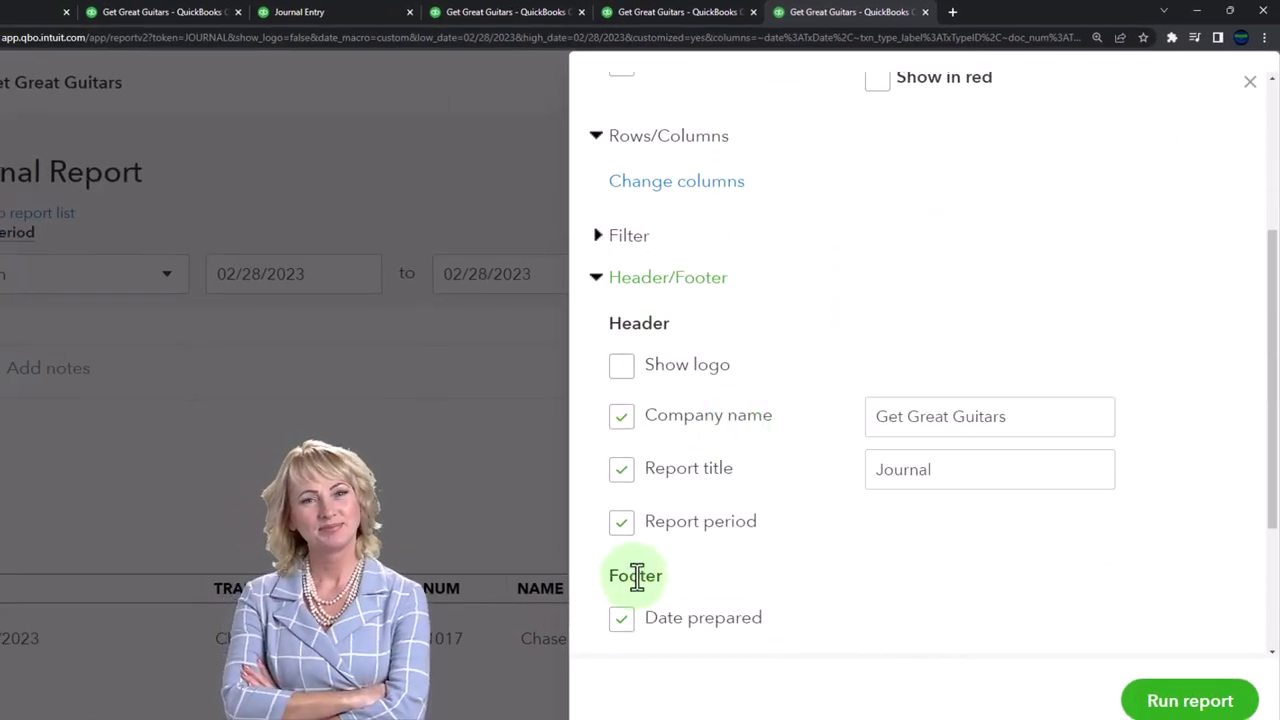
{"action": "scroll", "coordinate": [645, 570], "scroll_direction": "down", "scroll_amount": 2}
{"action": "scroll", "coordinate": [651, 540], "scroll_direction": "up", "scroll_amount": 5}
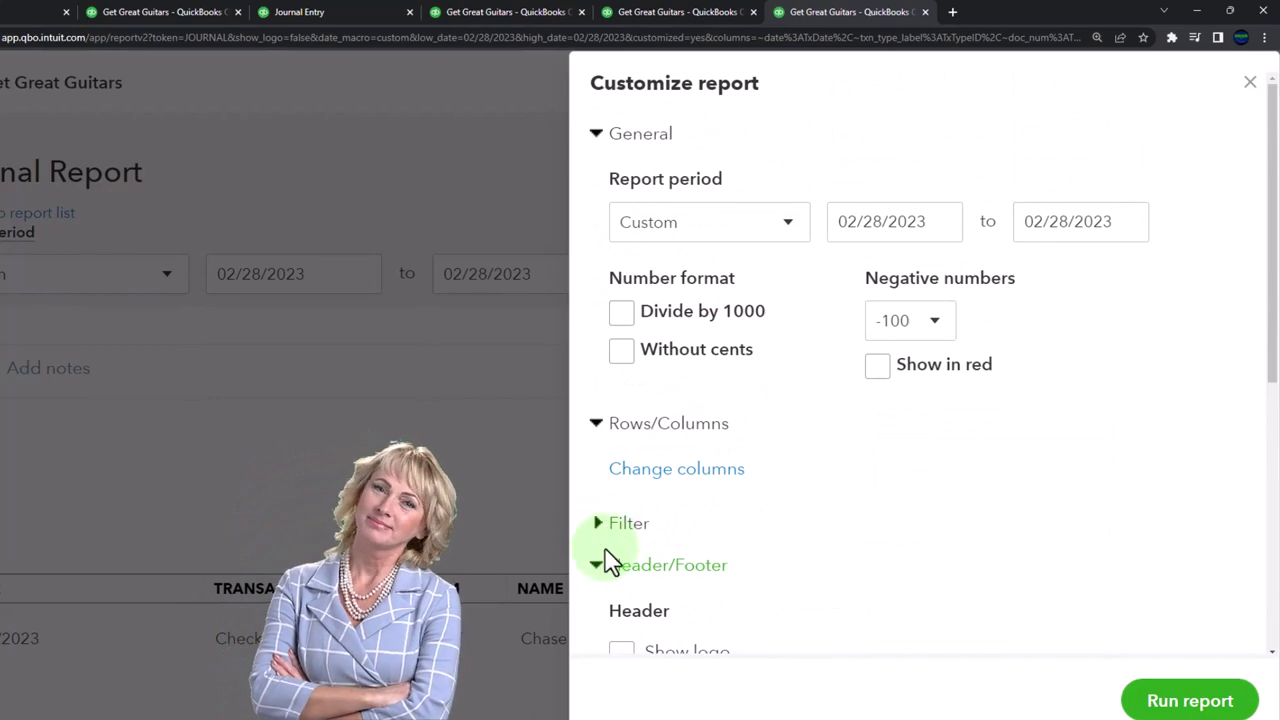
{"action": "left_click", "coordinate": [603, 525]}
{"action": "scroll", "coordinate": [740, 470], "scroll_direction": "down", "scroll_amount": 2}
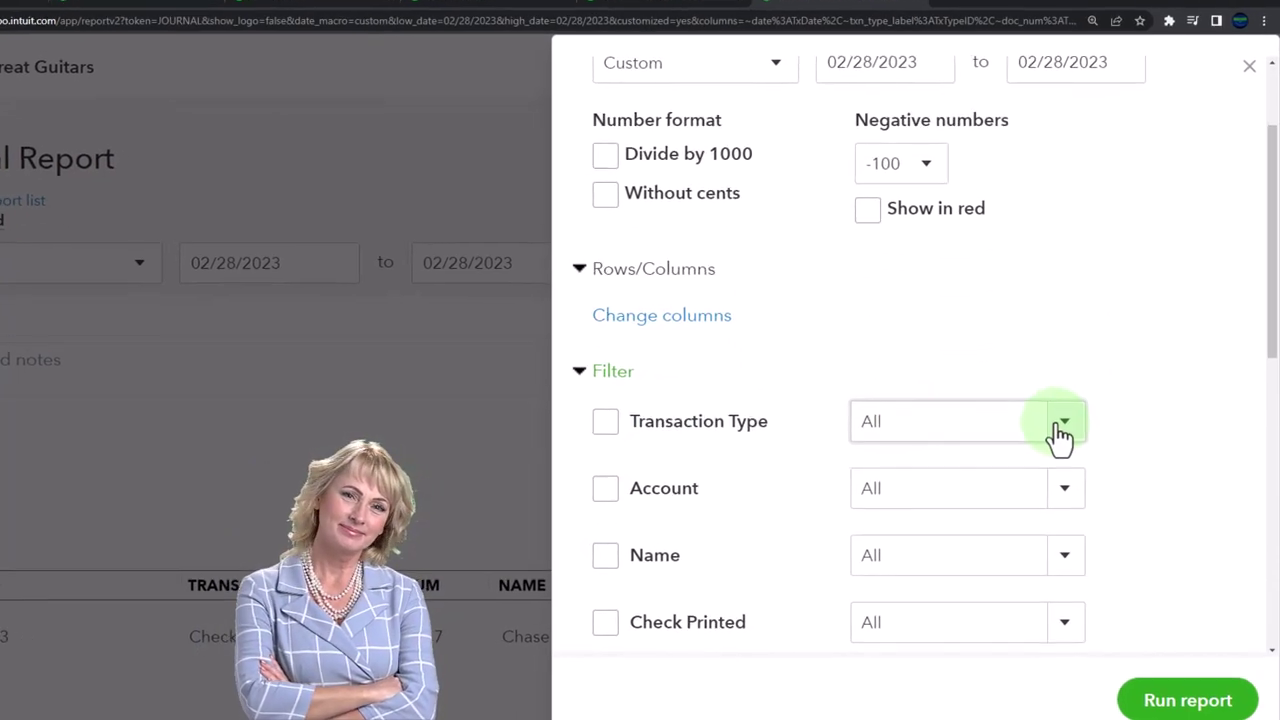
{"action": "left_click", "coordinate": [1062, 425]}
{"action": "left_click", "coordinate": [1019, 457]}
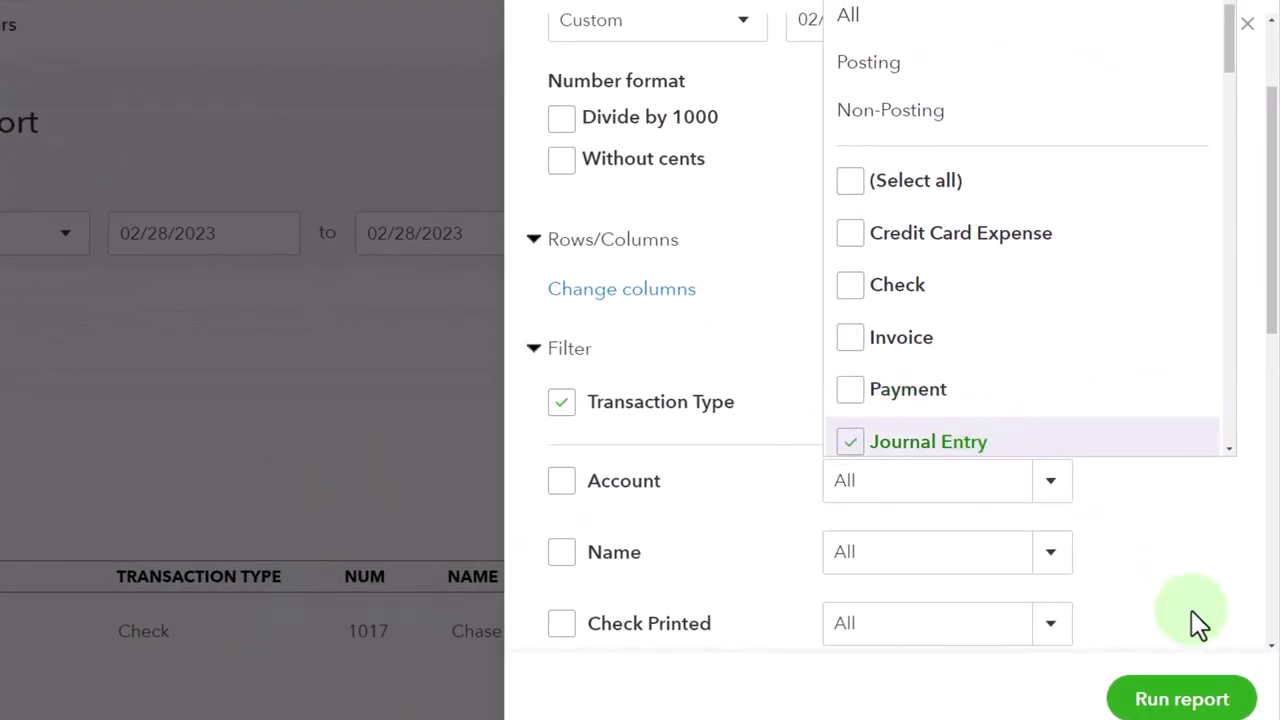
{"action": "left_click", "coordinate": [1222, 700]}
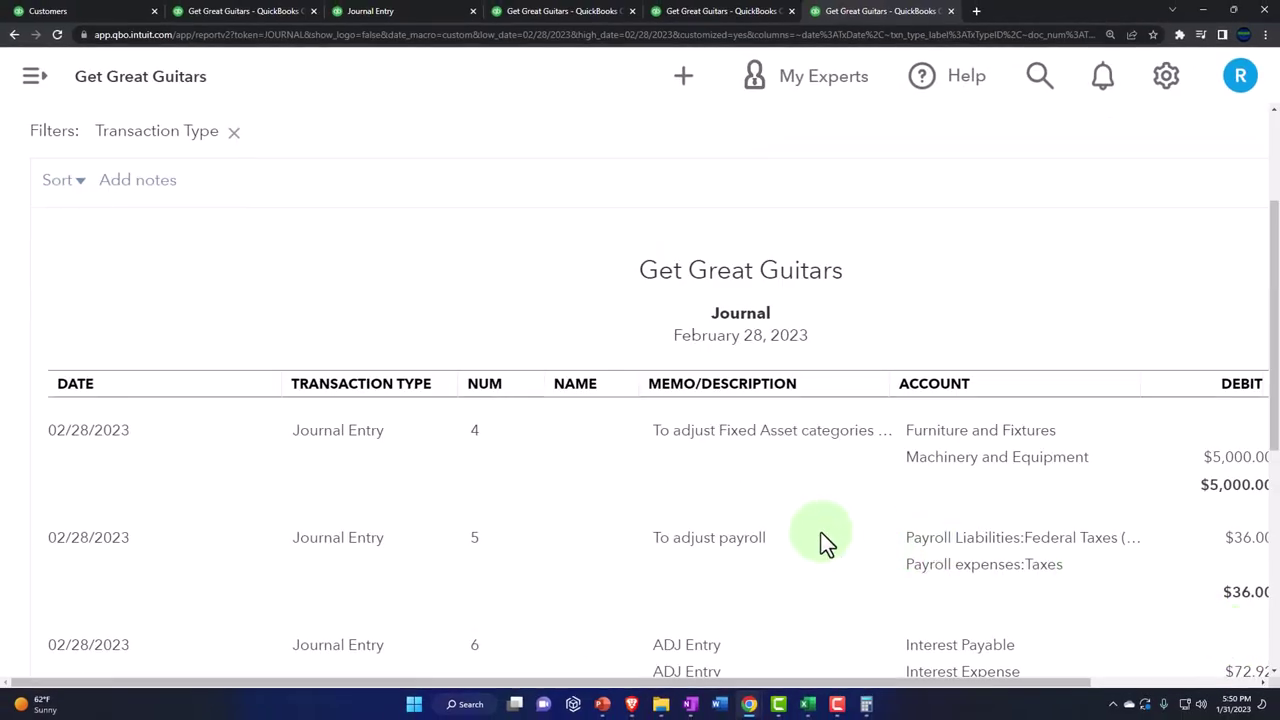
Step: Change the filtered Journal report's period to 03/01/2023 through 03/01/2023 and review the reversing entries
{"action": "key", "text": "ctrl+minus"}
{"action": "scroll", "coordinate": [821, 535], "scroll_direction": "down", "scroll_amount": 1}
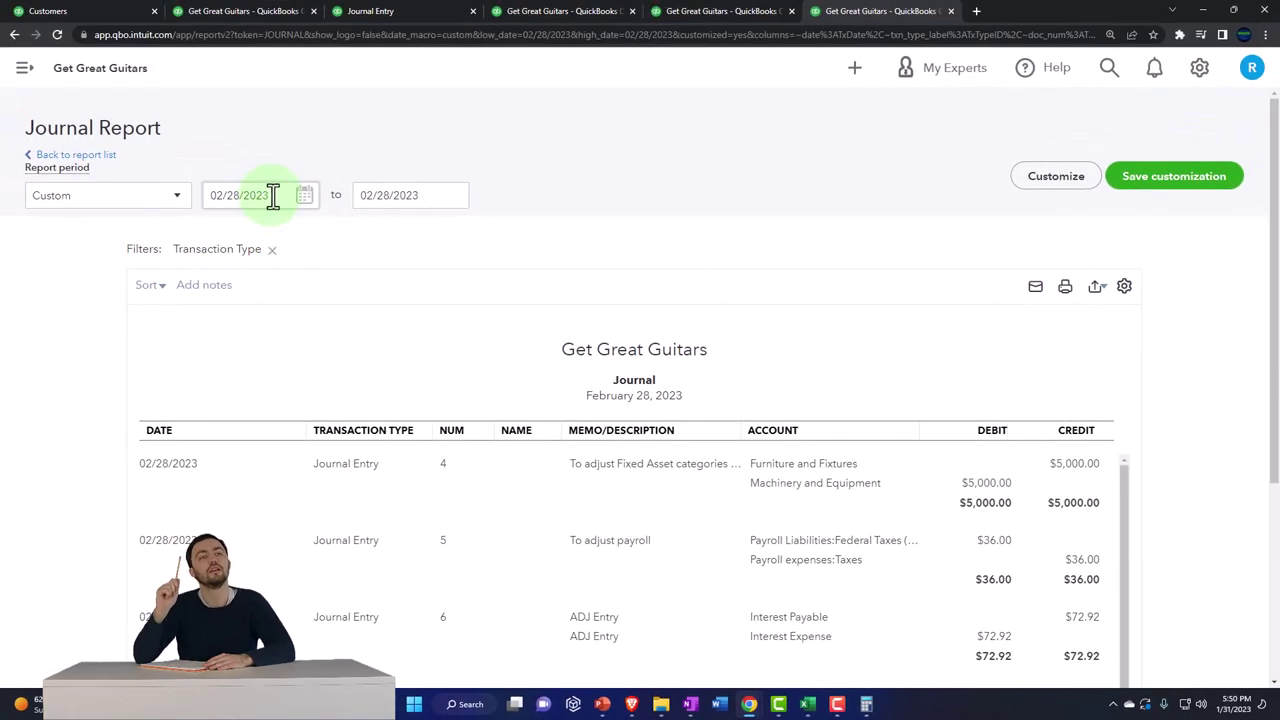
{"action": "type", "text": "03/01/2023"}
{"action": "key", "text": "Tab"}
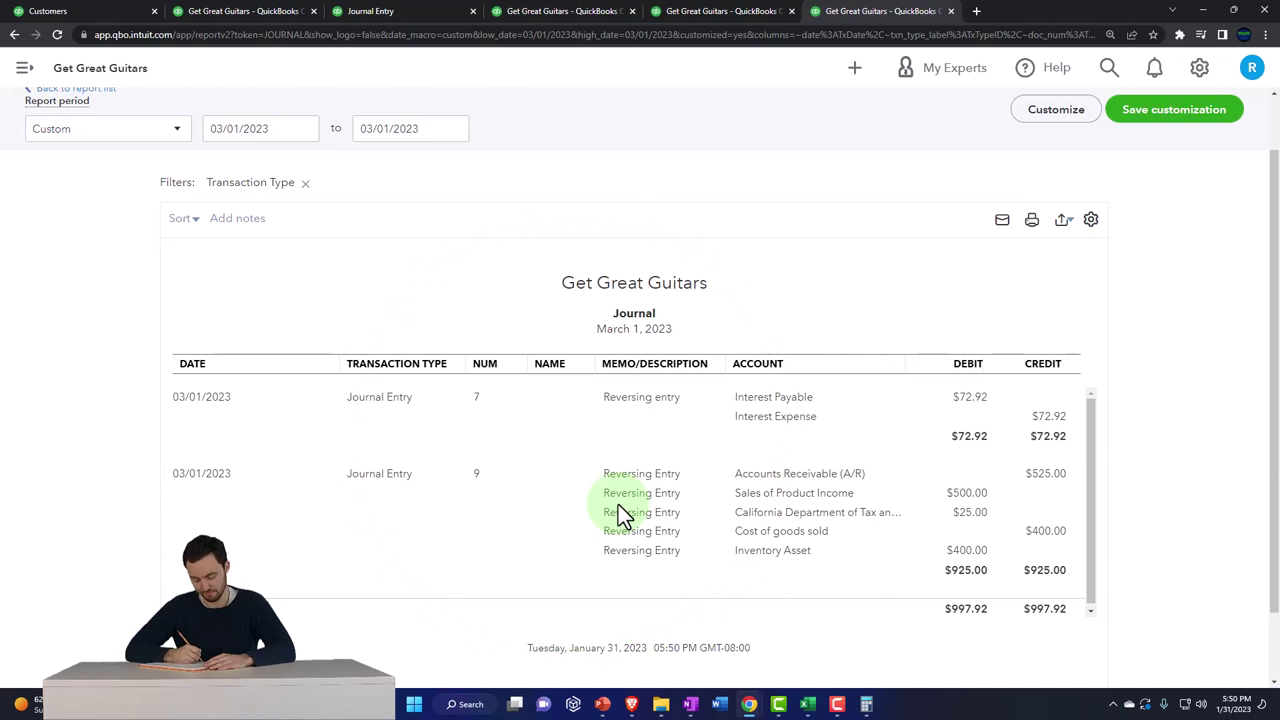
{"action": "scroll", "coordinate": [620, 515], "scroll_direction": "up", "scroll_amount": 1}
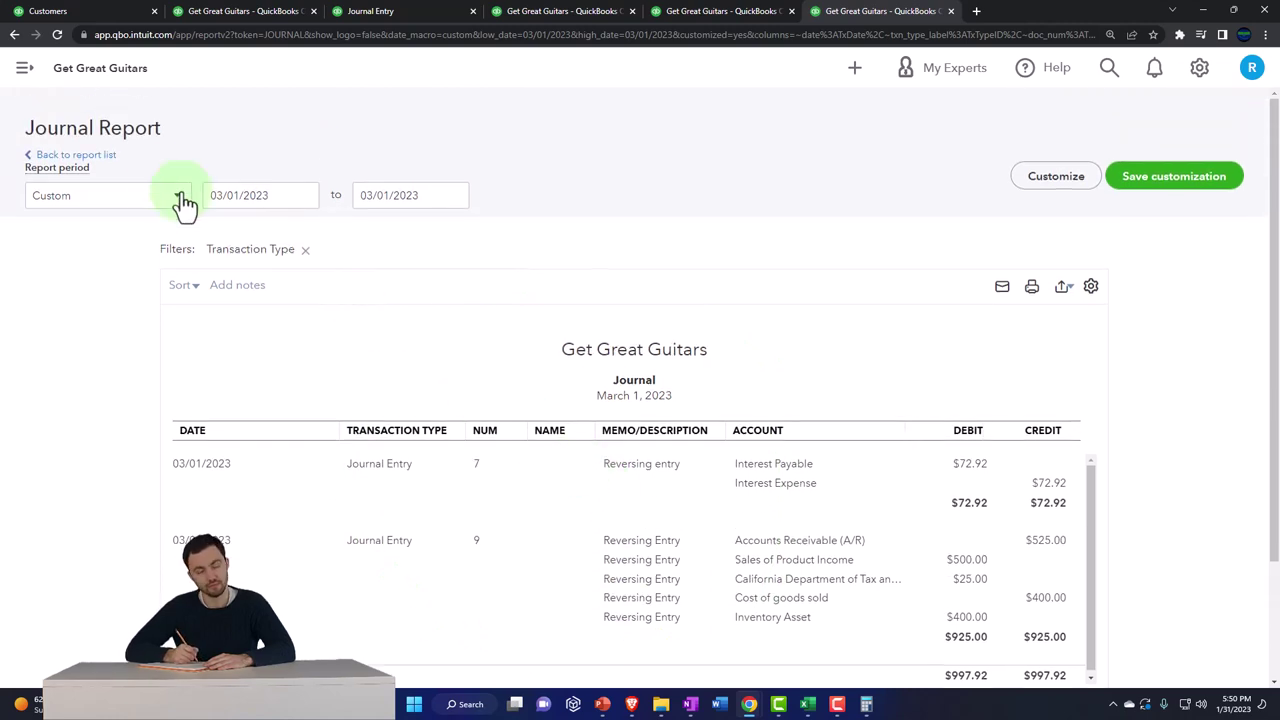
Step: Return to the Reports area, open the Trial Balance report and collapse the navigation menu
{"action": "left_click", "coordinate": [24, 70]}
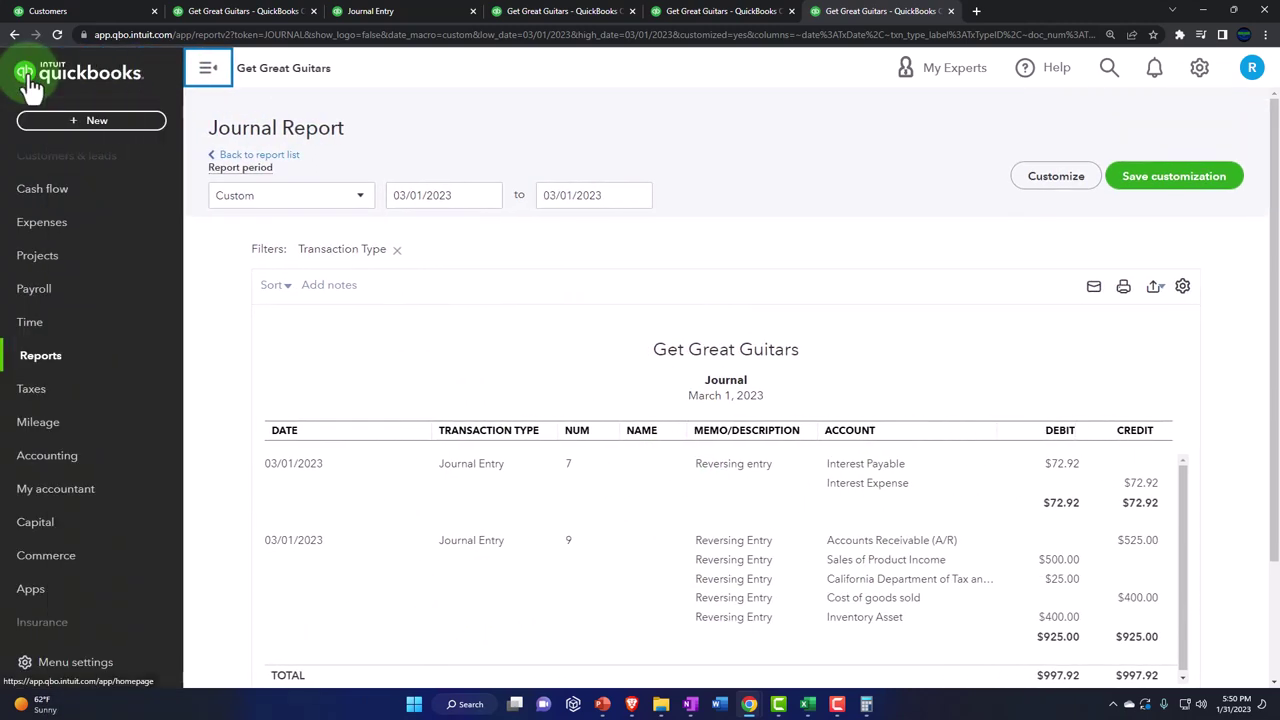
{"action": "left_click", "coordinate": [41, 358]}
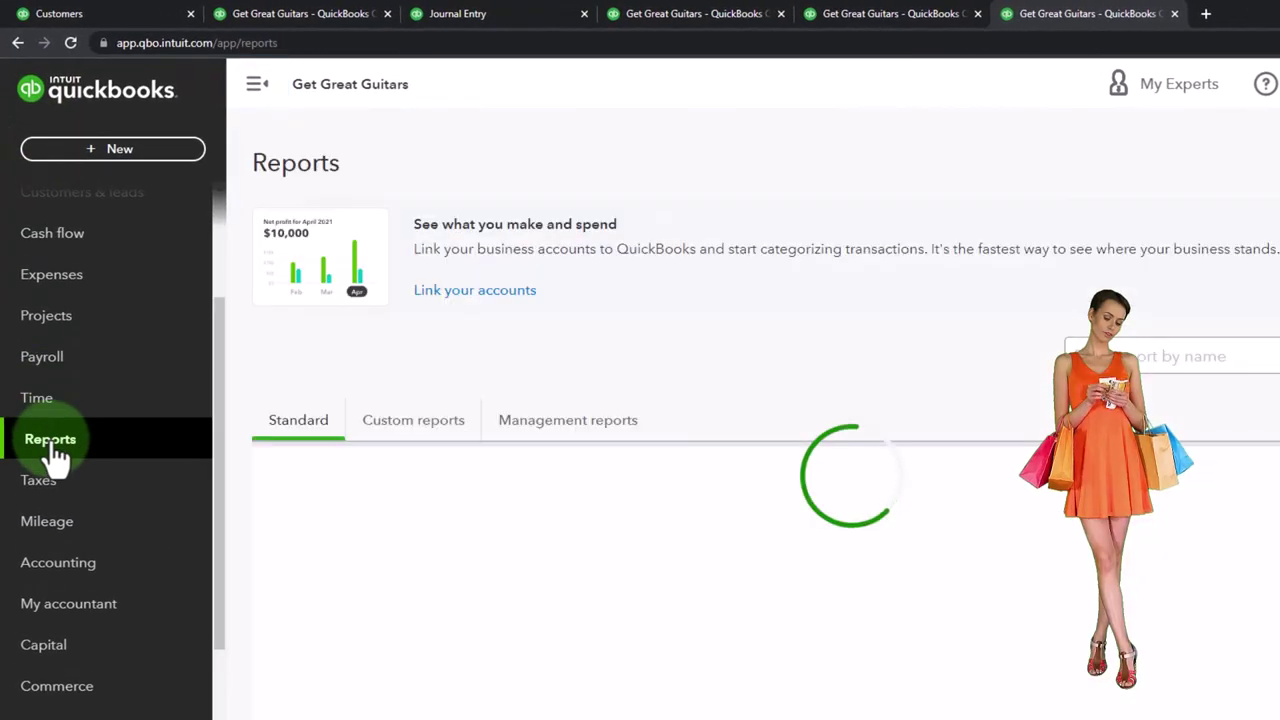
{"action": "left_click", "coordinate": [1161, 358]}
{"action": "type", "text": "tri"}
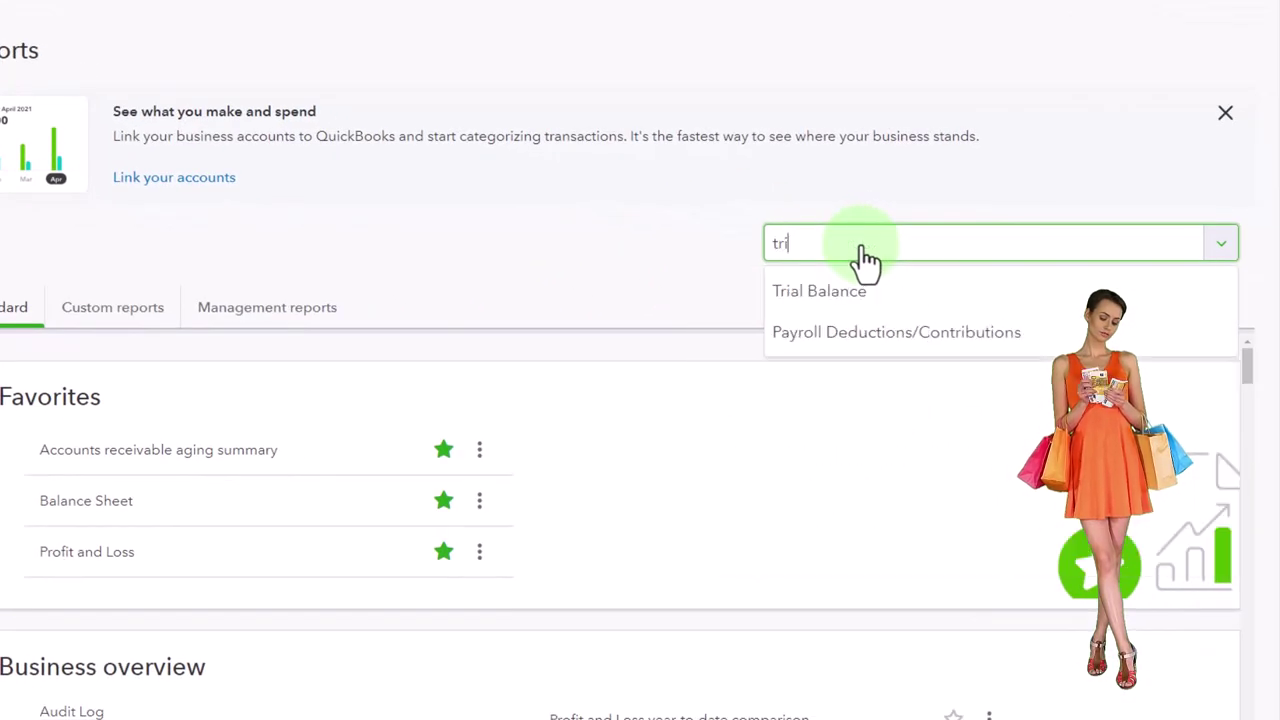
{"action": "type", "text": "al"}
{"action": "left_click", "coordinate": [866, 285]}
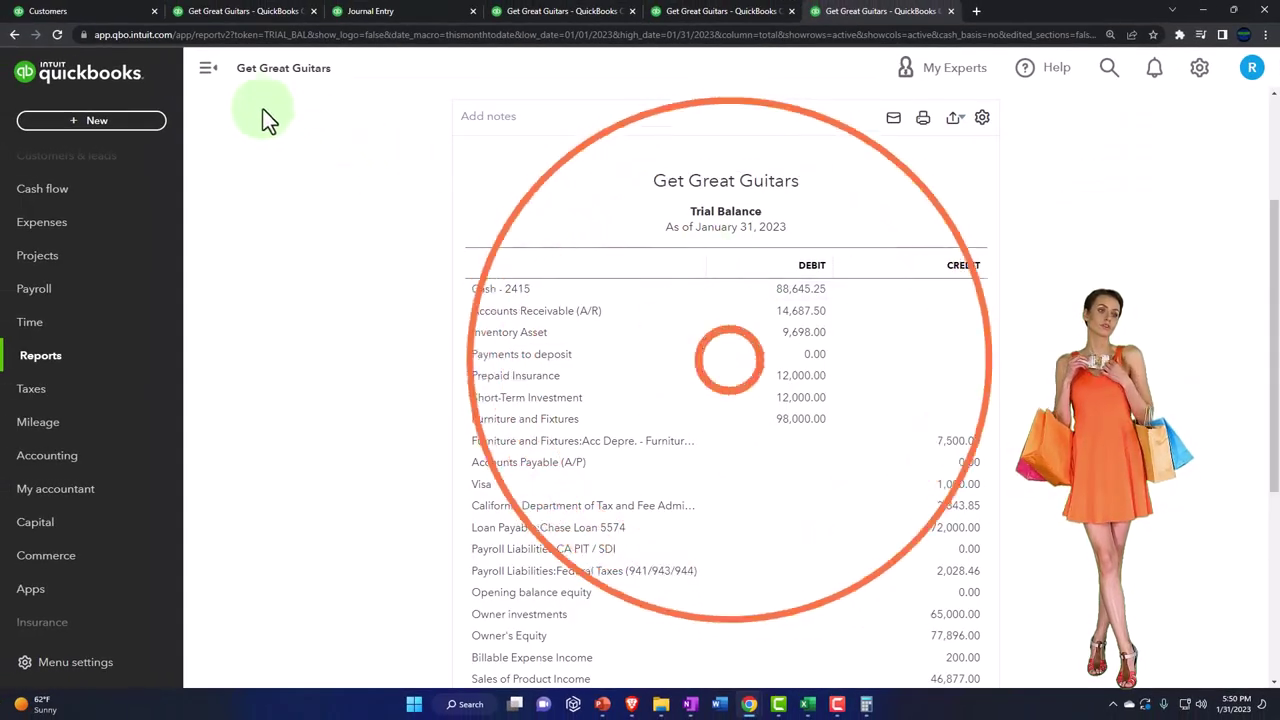
{"action": "left_click", "coordinate": [208, 68]}
Step: Set the Trial Balance's end date to 03/31/2023, display its columns by Months and run the report
{"action": "left_click", "coordinate": [286, 198]}
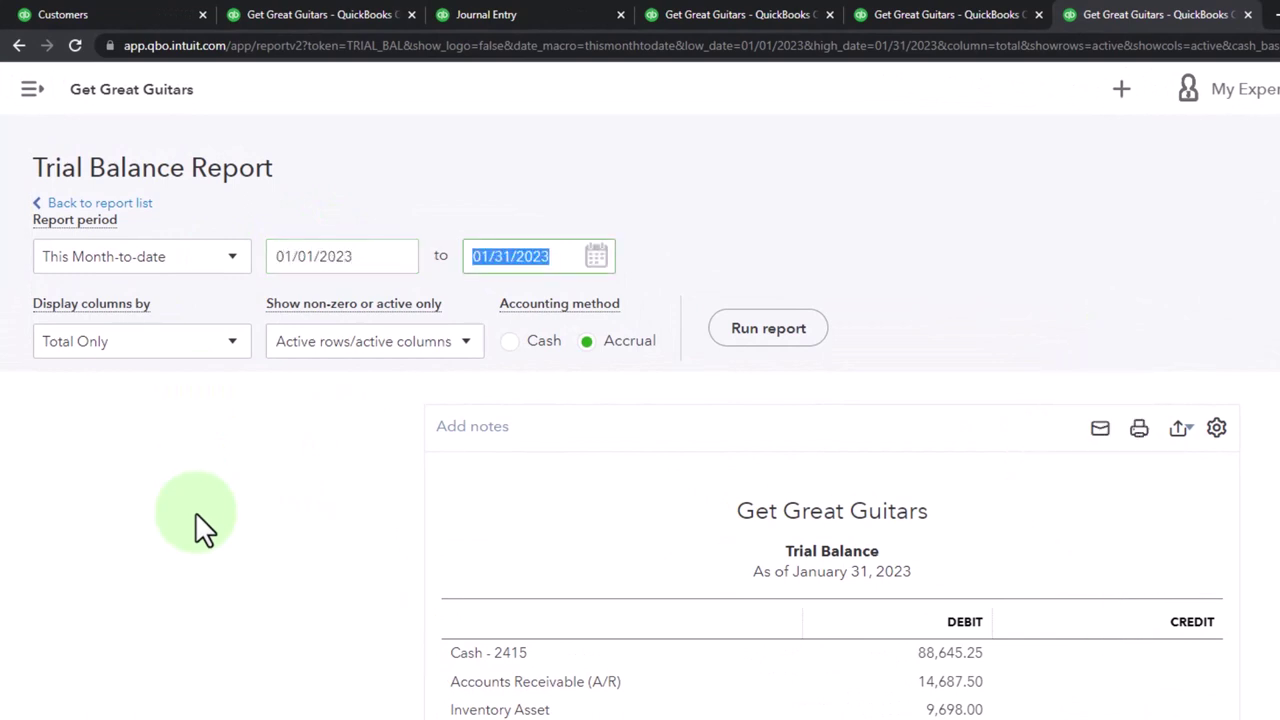
{"action": "type", "text": "03/31/2023"}
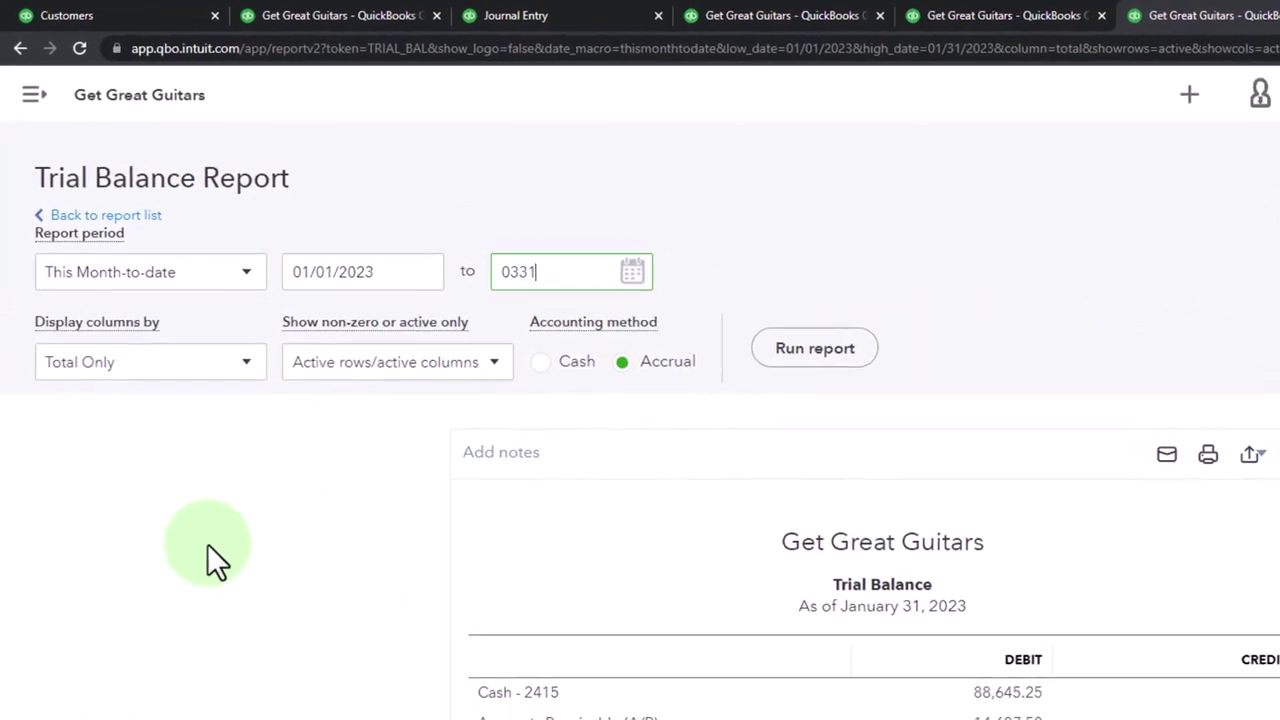
{"action": "key", "text": "Tab"}
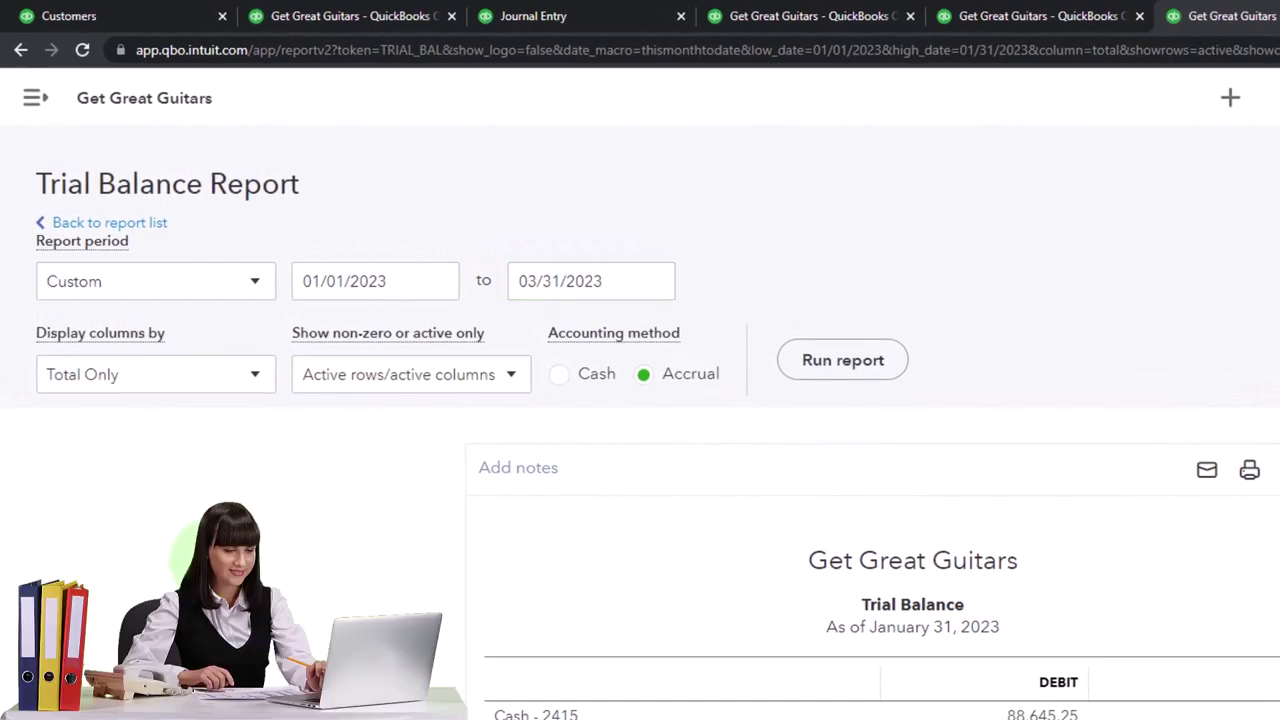
{"action": "left_click", "coordinate": [258, 378]}
{"action": "left_click", "coordinate": [200, 452]}
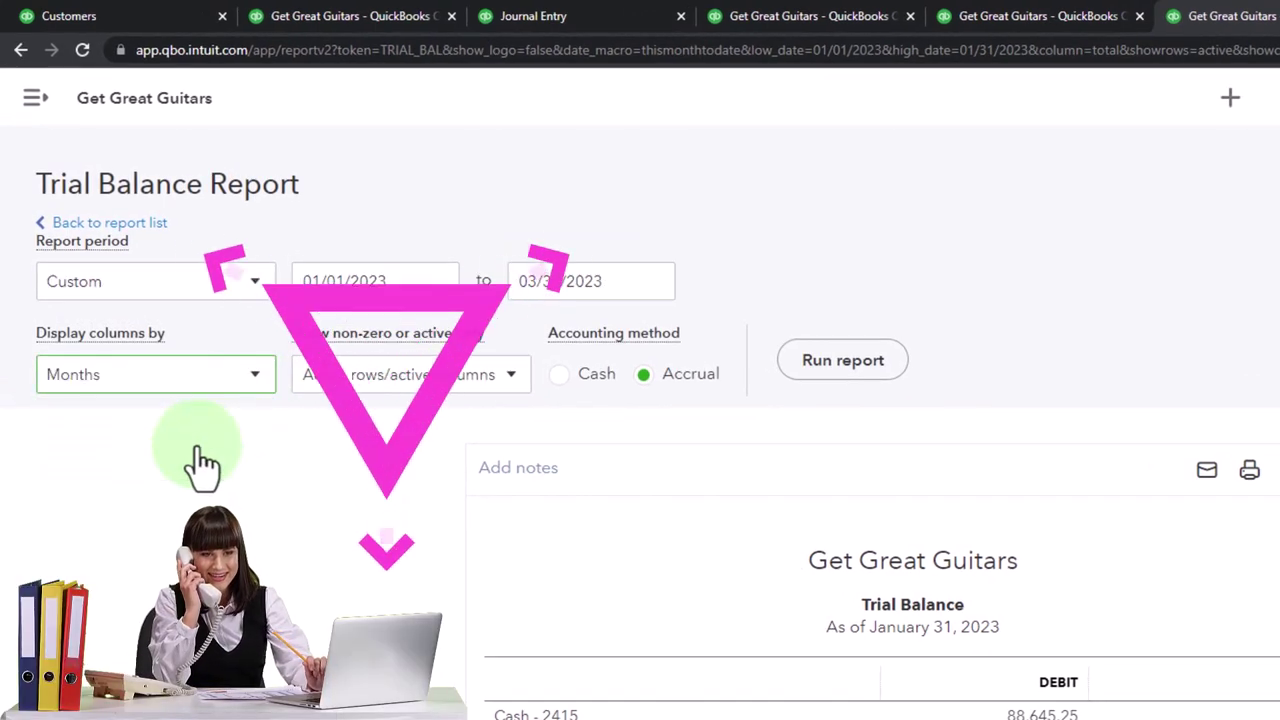
{"action": "left_click", "coordinate": [830, 368]}
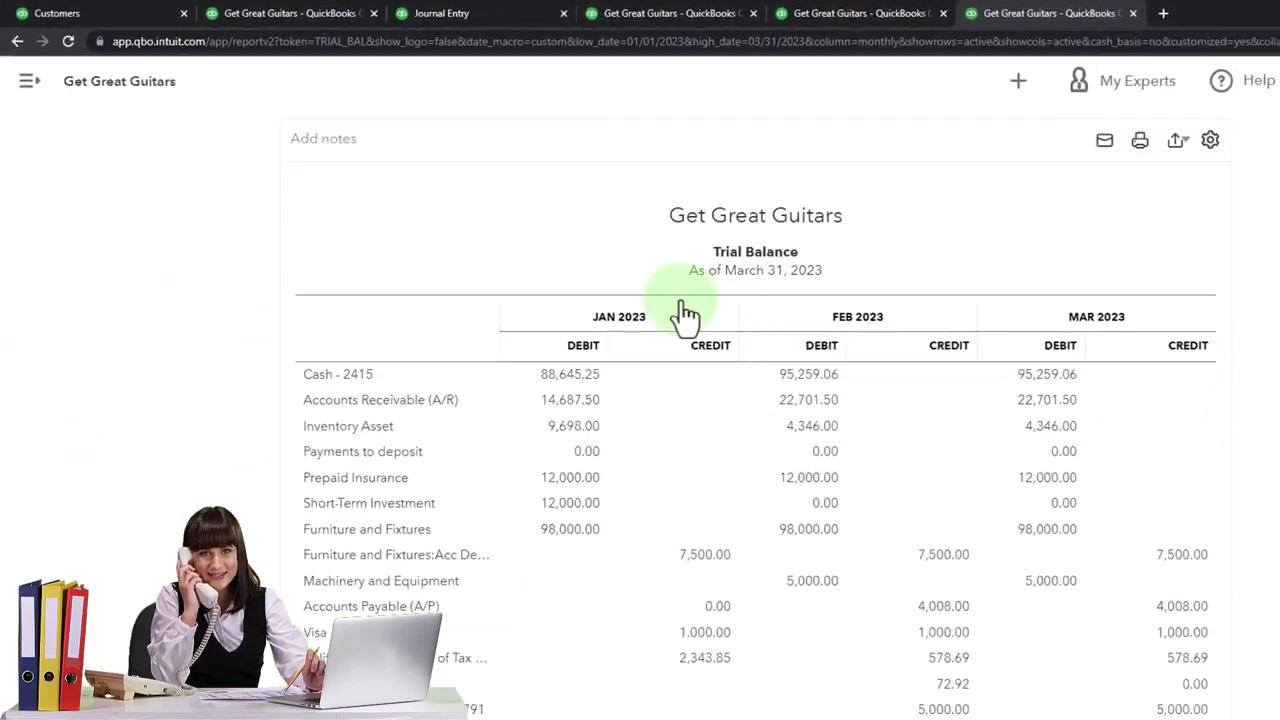
Step: Enlarge the Trial Balance and compare the January, February and March 2023 balances of every account down to the totals
{"action": "key", "text": "ctrl+plus"}
{"action": "key", "text": "ctrl+plus"}
{"action": "key", "text": "ctrl+plus"}
{"action": "key", "text": "ctrl+plus"}
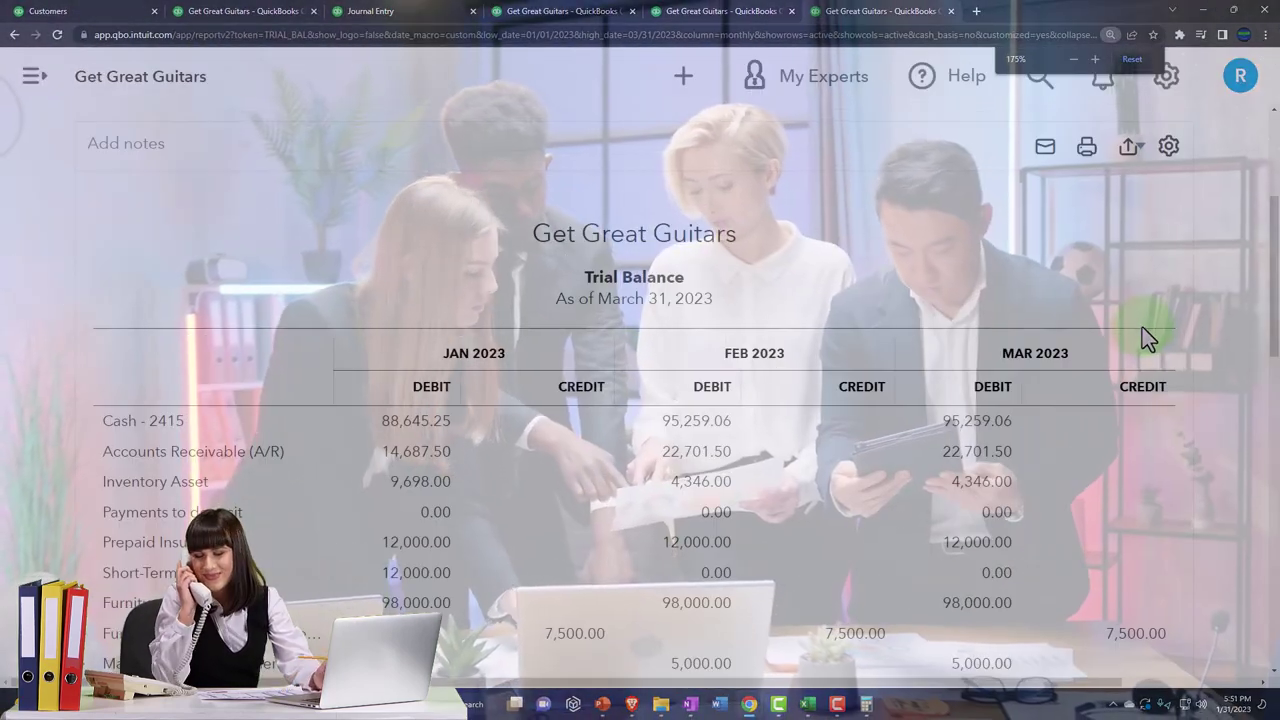
{"action": "scroll", "coordinate": [1156, 392], "scroll_direction": "down", "scroll_amount": 1}
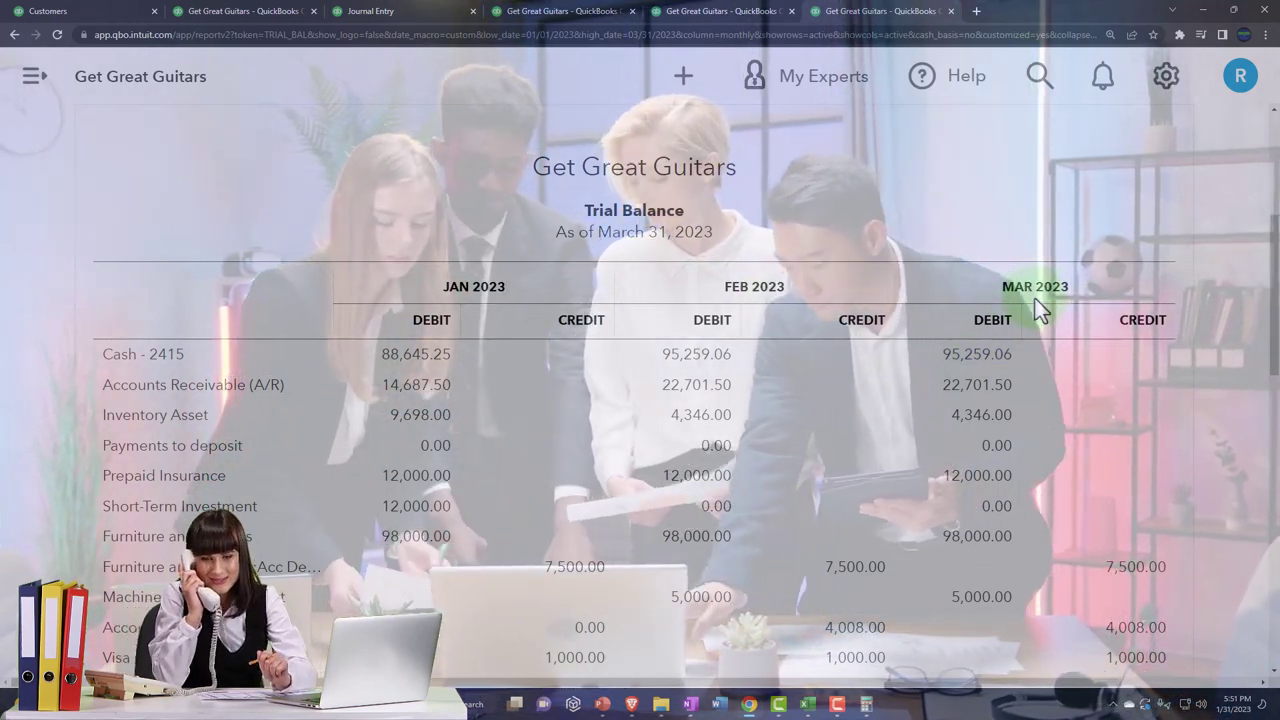
{"action": "scroll", "coordinate": [1040, 308], "scroll_direction": "down", "scroll_amount": 1}
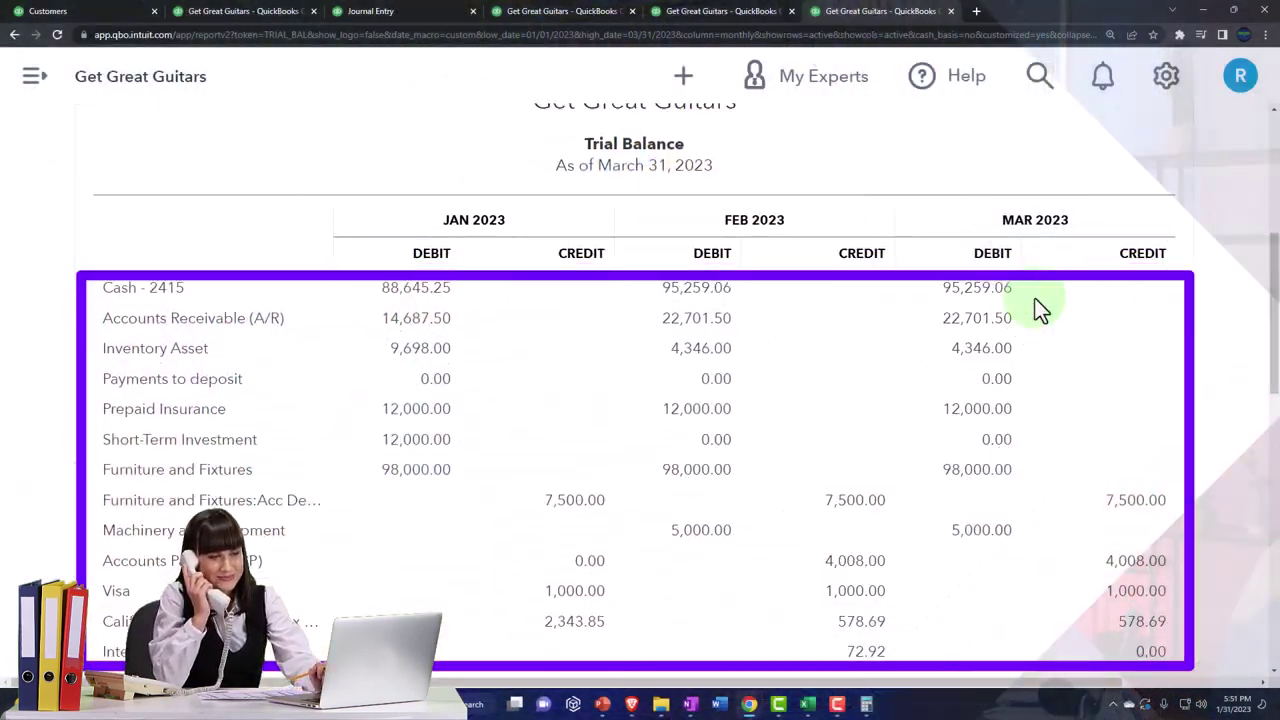
{"action": "scroll", "coordinate": [1215, 307], "scroll_direction": "down", "scroll_amount": 1}
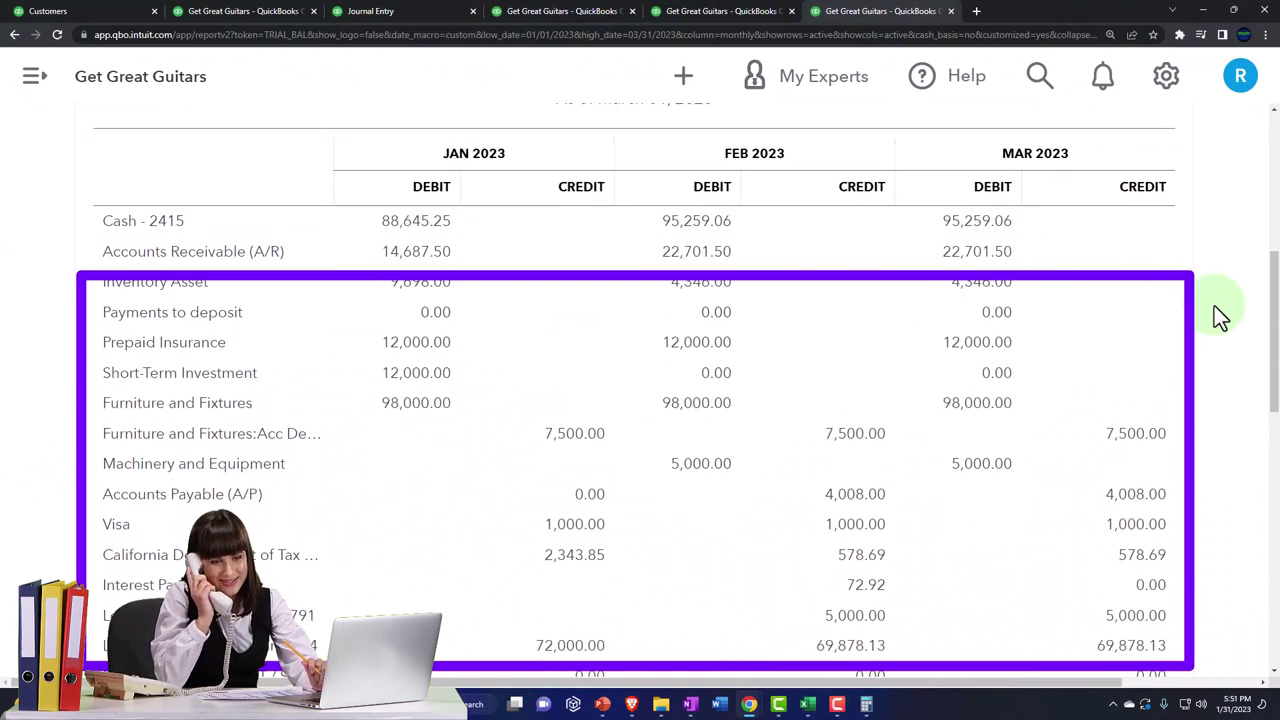
{"action": "scroll", "coordinate": [1214, 306], "scroll_direction": "down", "scroll_amount": 3}
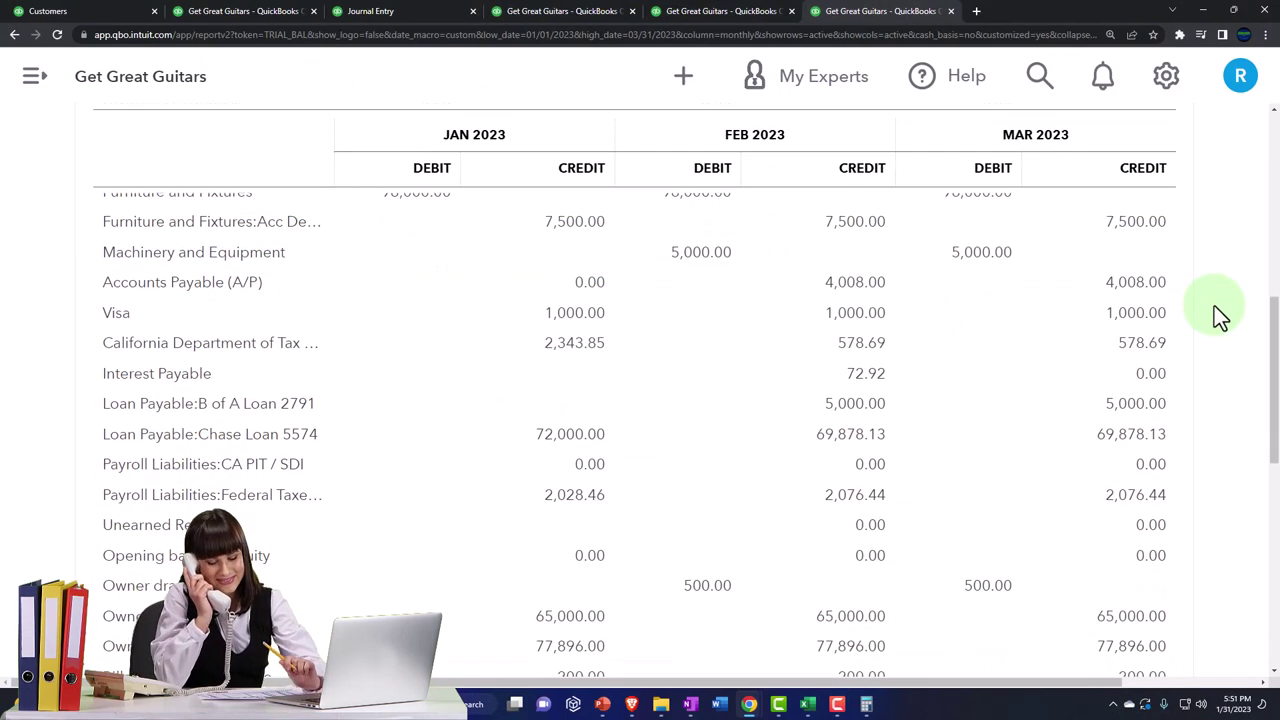
{"action": "scroll", "coordinate": [1214, 306], "scroll_direction": "down", "scroll_amount": 3}
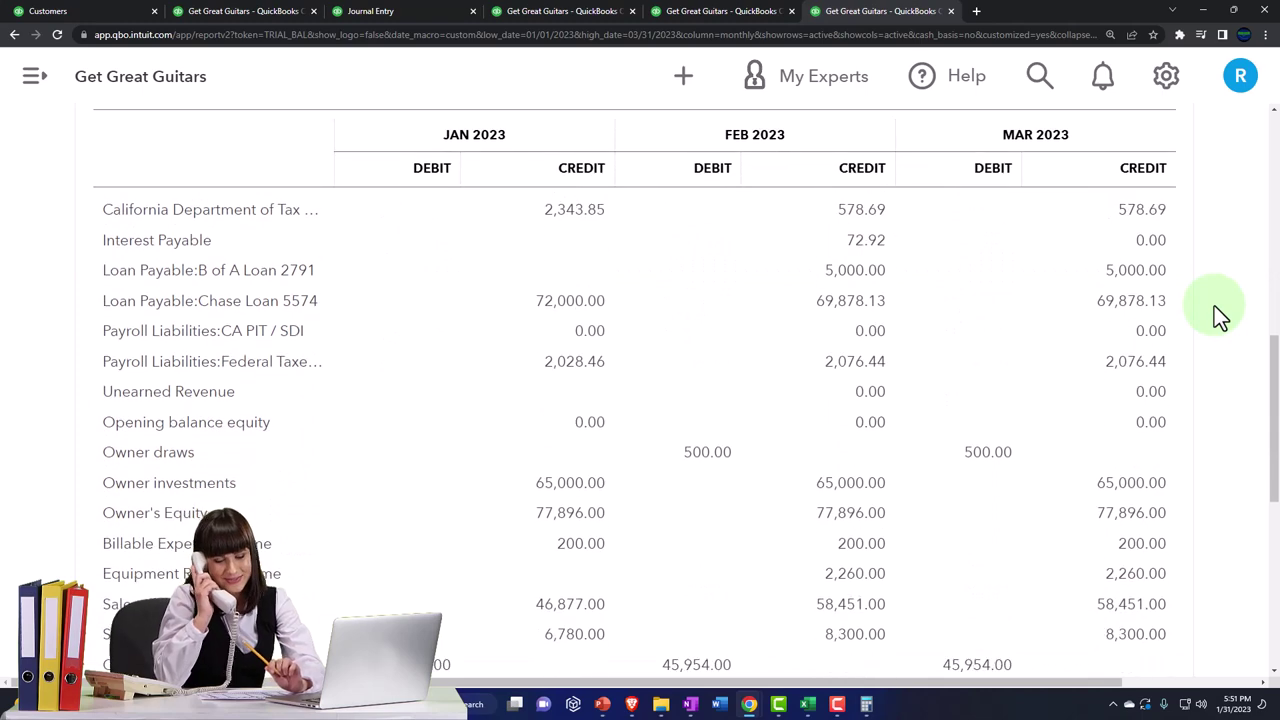
{"action": "scroll", "coordinate": [1214, 306], "scroll_direction": "down", "scroll_amount": 1}
{"action": "left_click", "coordinate": [984, 398]}
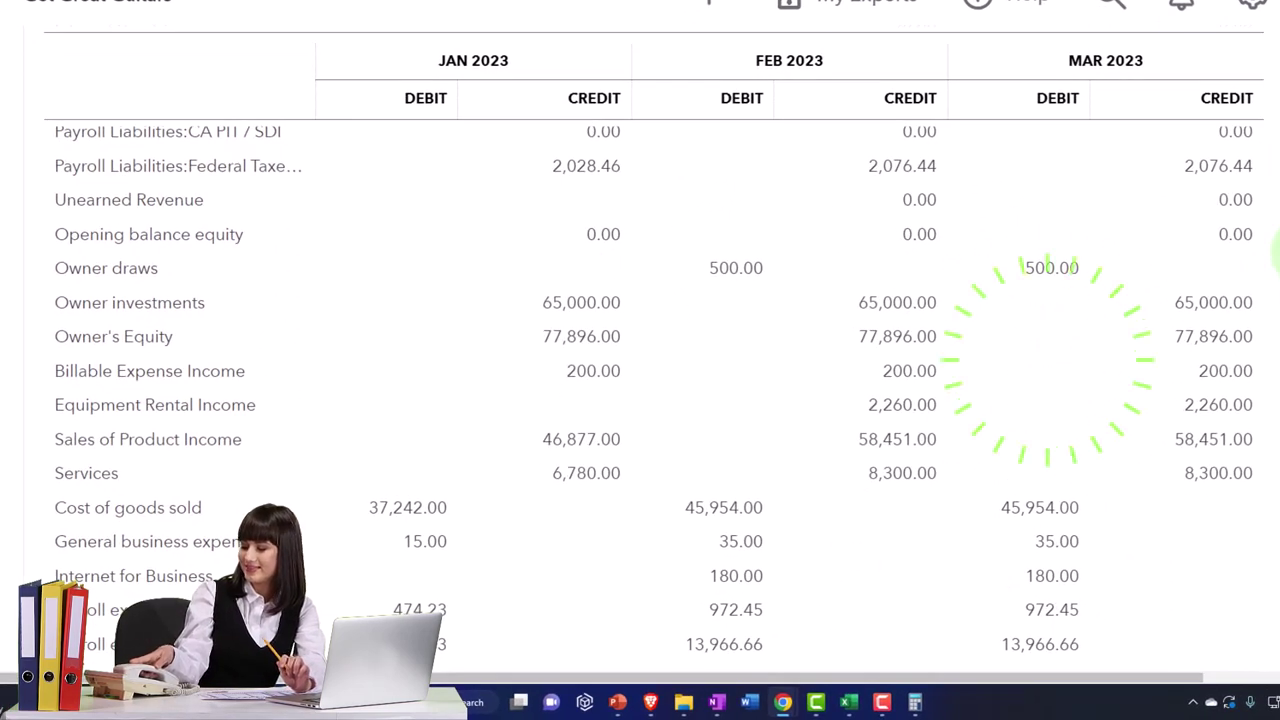
{"action": "scroll", "coordinate": [984, 398], "scroll_direction": "down", "scroll_amount": 1}
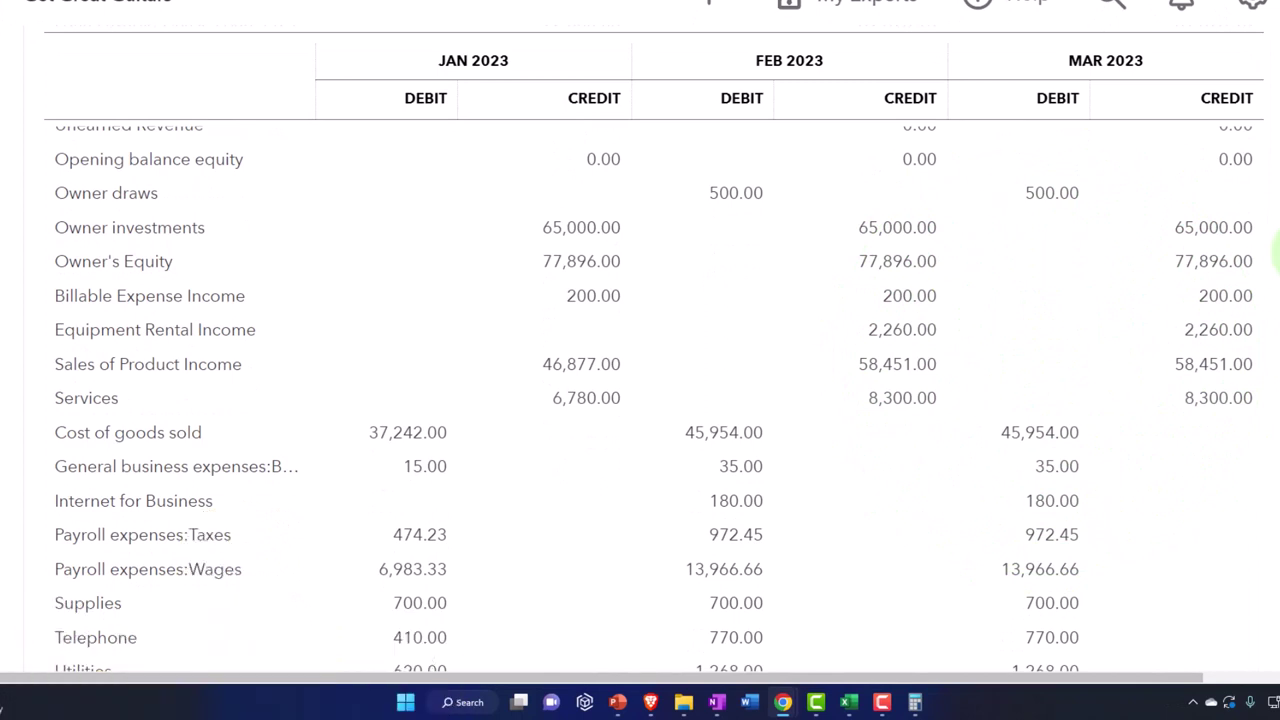
{"action": "scroll", "coordinate": [640, 400], "scroll_direction": "down", "scroll_amount": 1}
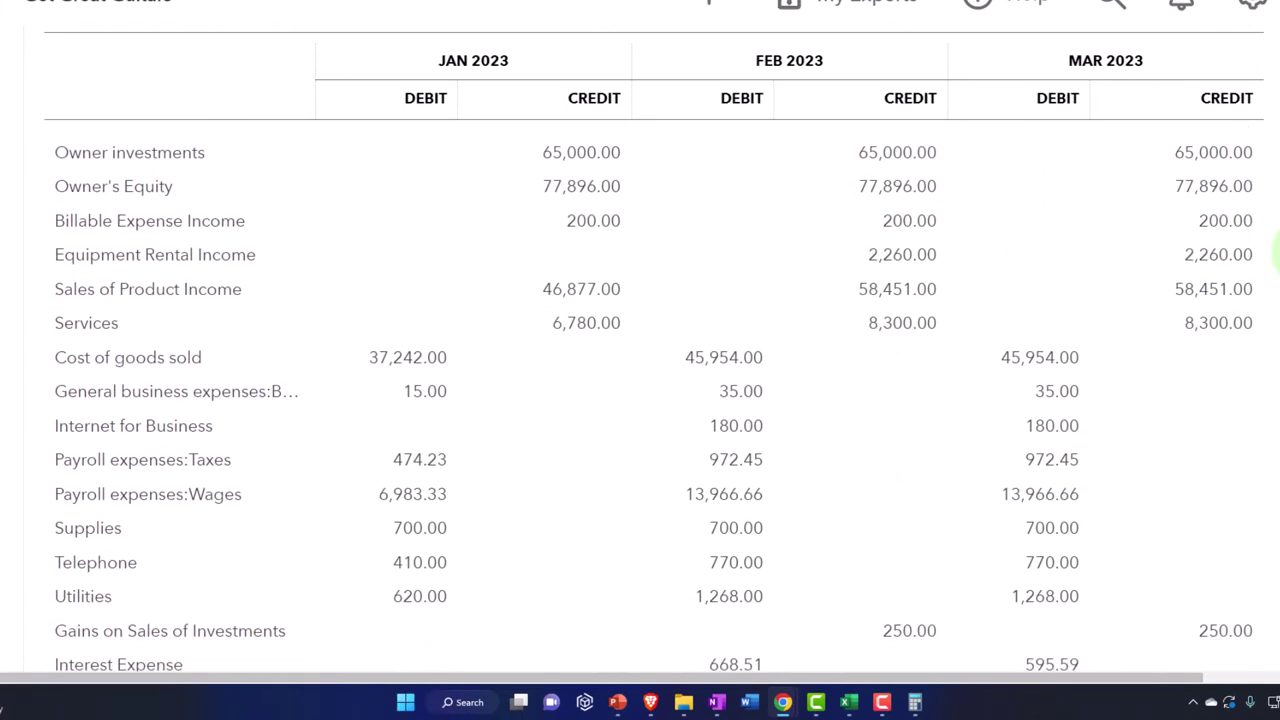
{"action": "scroll", "coordinate": [654, 400], "scroll_direction": "down", "scroll_amount": 1}
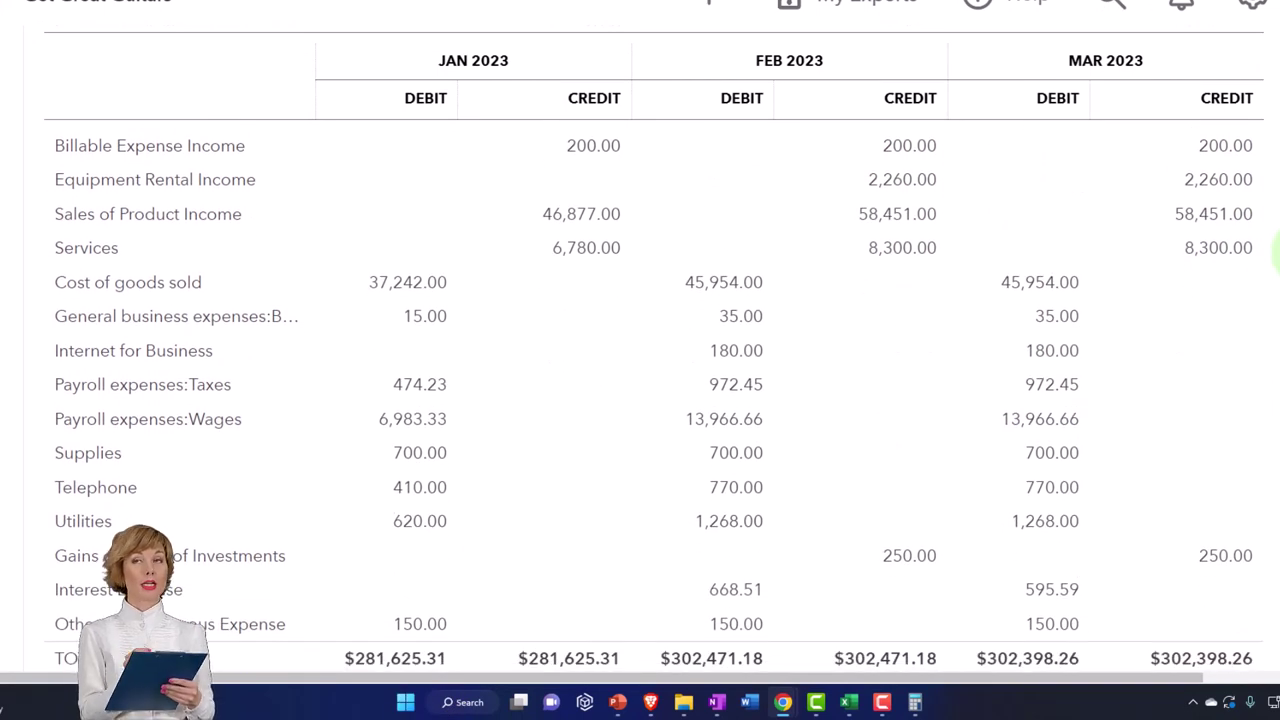
{"action": "scroll", "coordinate": [1091, 329], "scroll_direction": "down", "scroll_amount": 1}
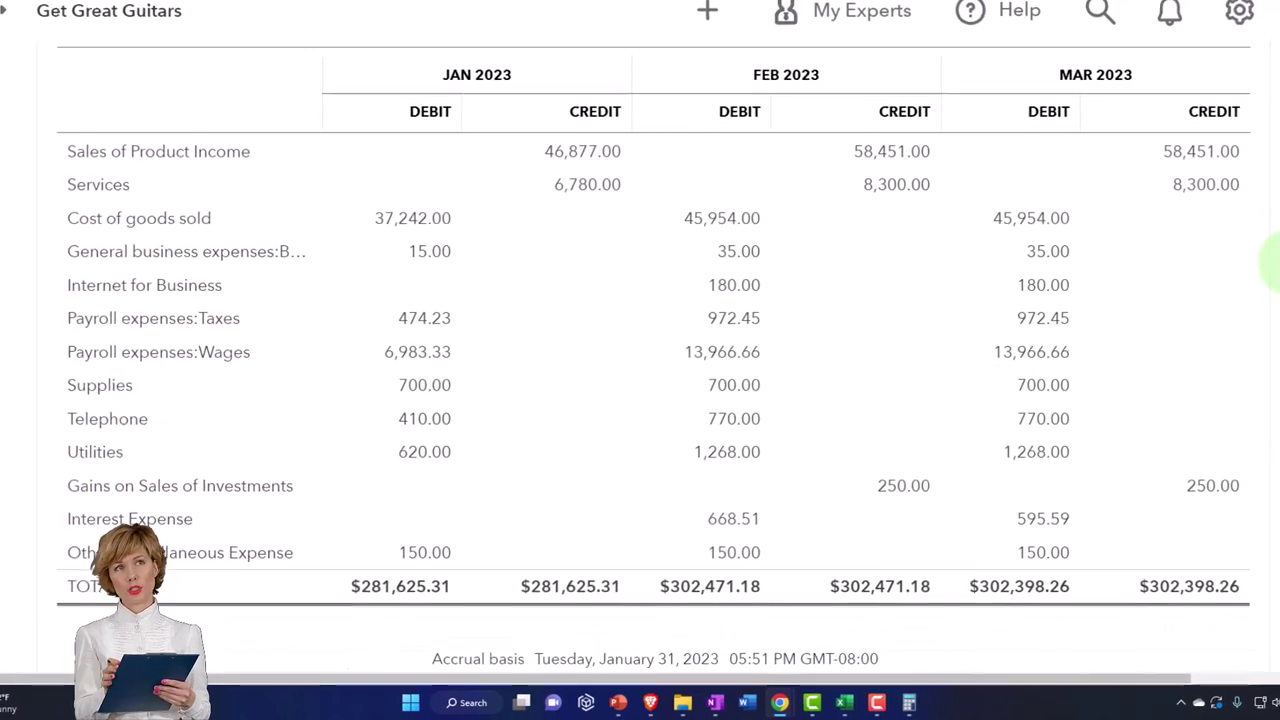